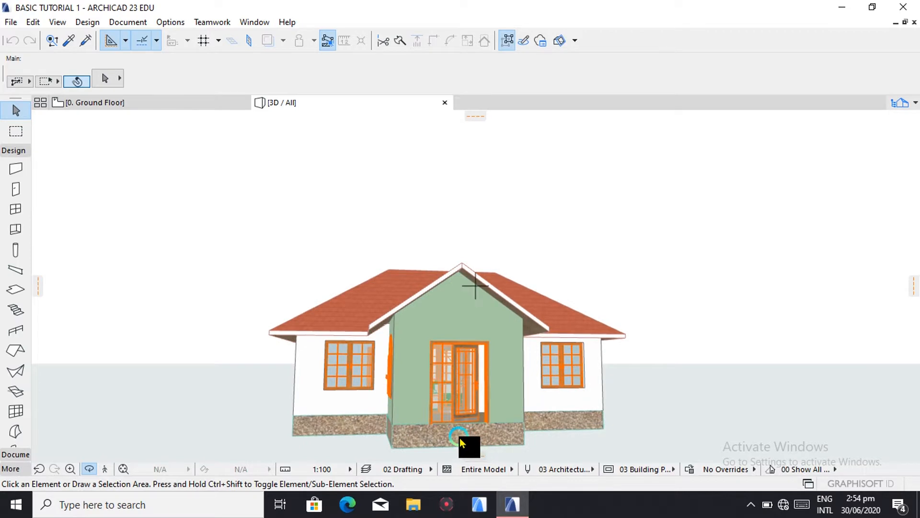
scroll(460, 438, up, 1)
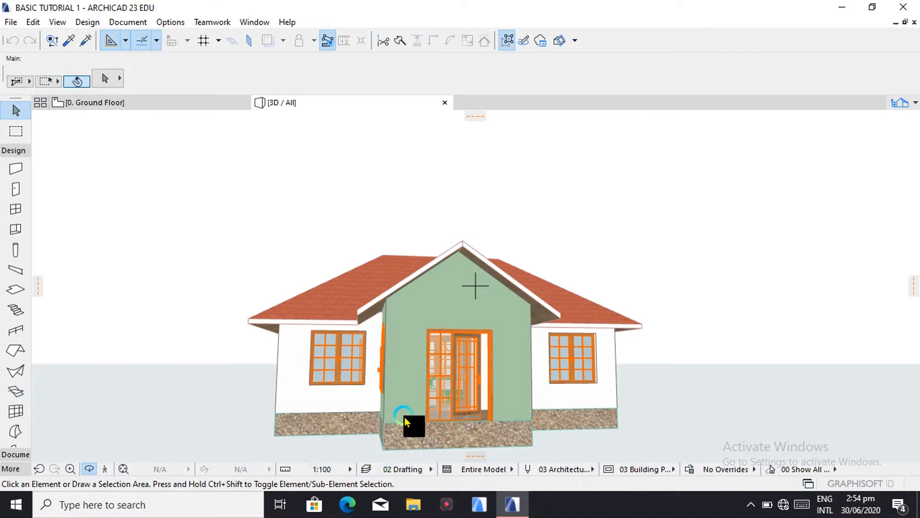
scroll(404, 419, down, 2)
scroll(395, 418, down, 1)
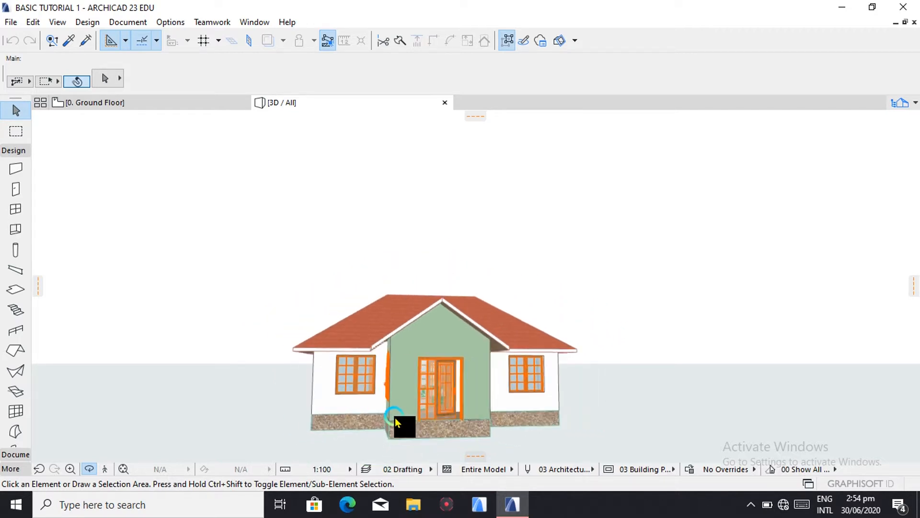
scroll(393, 418, up, 1)
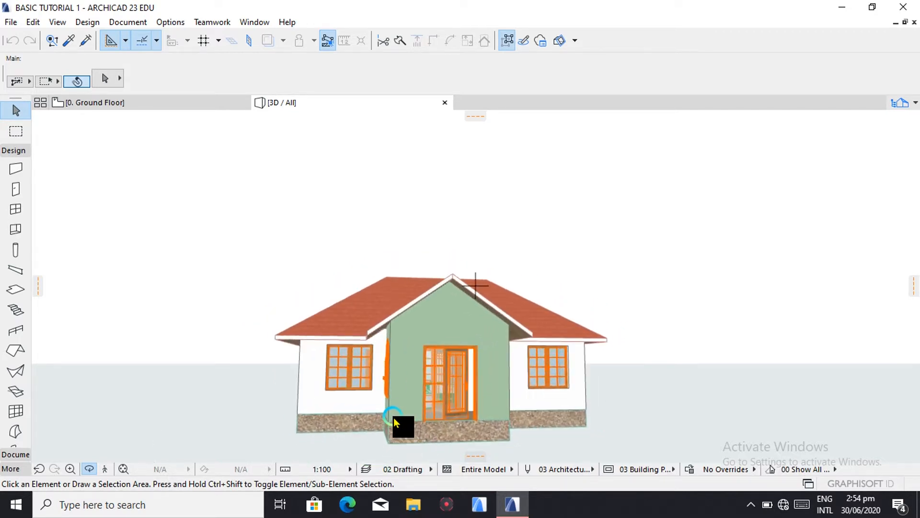
scroll(390, 391, up, 1)
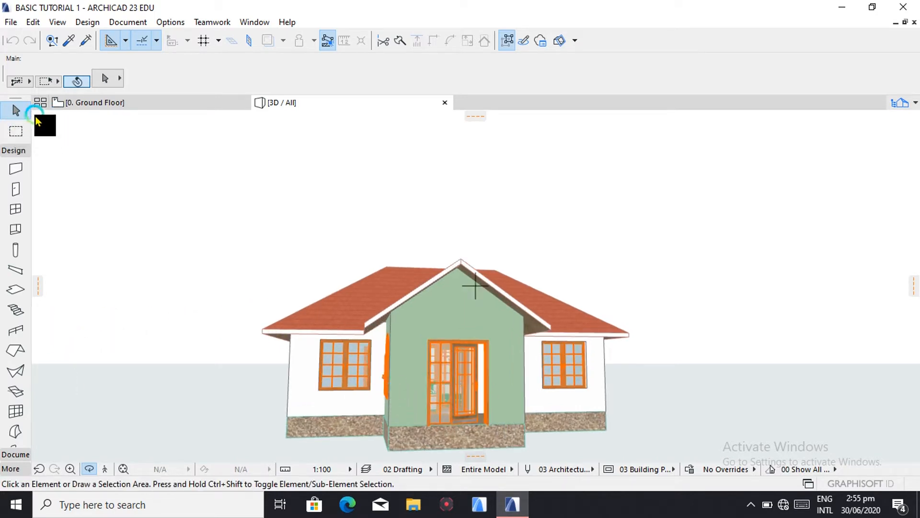
- Switch to the Ground Floor plan and widen the toolbox so that the tool names are readable
click(111, 105)
click(461, 451)
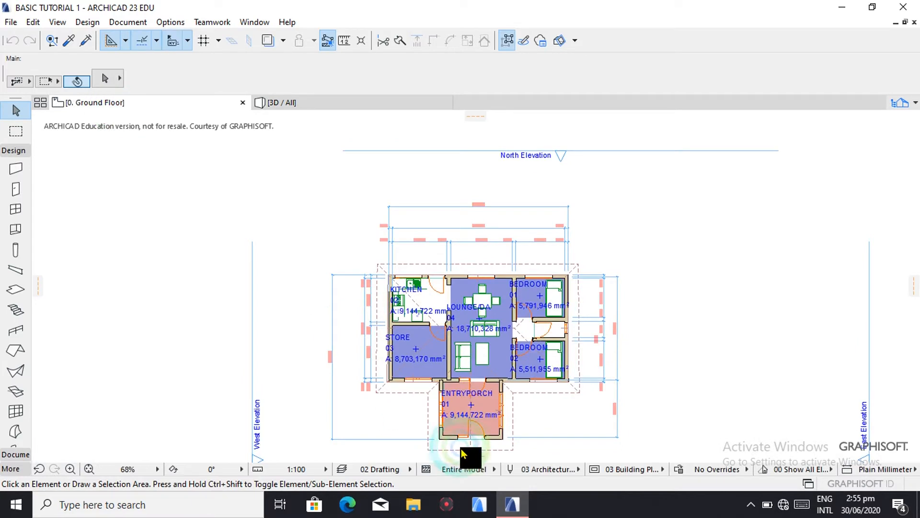
click(468, 415)
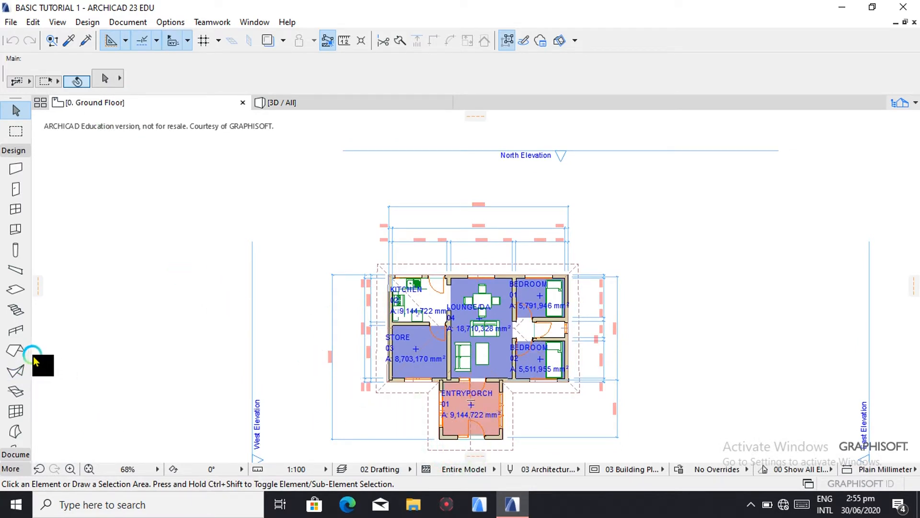
drag(33, 356, 80, 355)
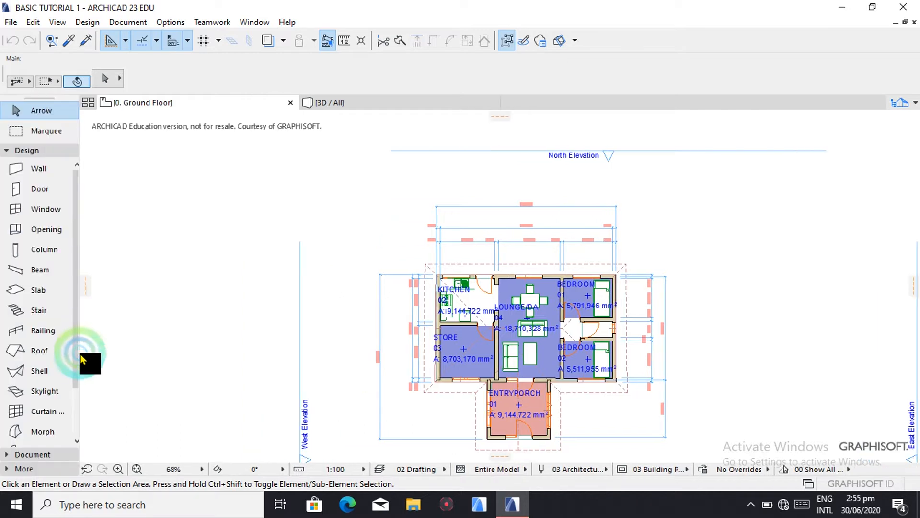
scroll(45, 367, down, 1)
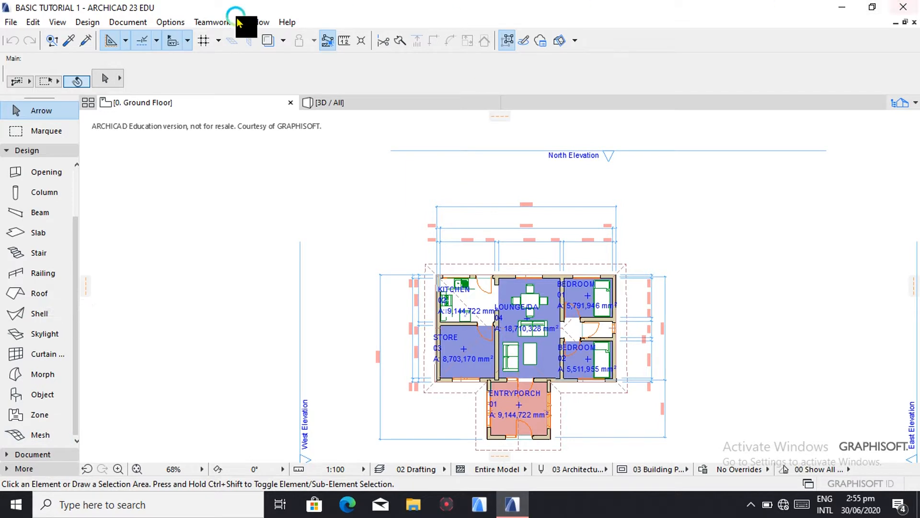
- Activate the Mesh tool and set its default mesh height to 200 mm and its base offset to -600 mm
click(96, 22)
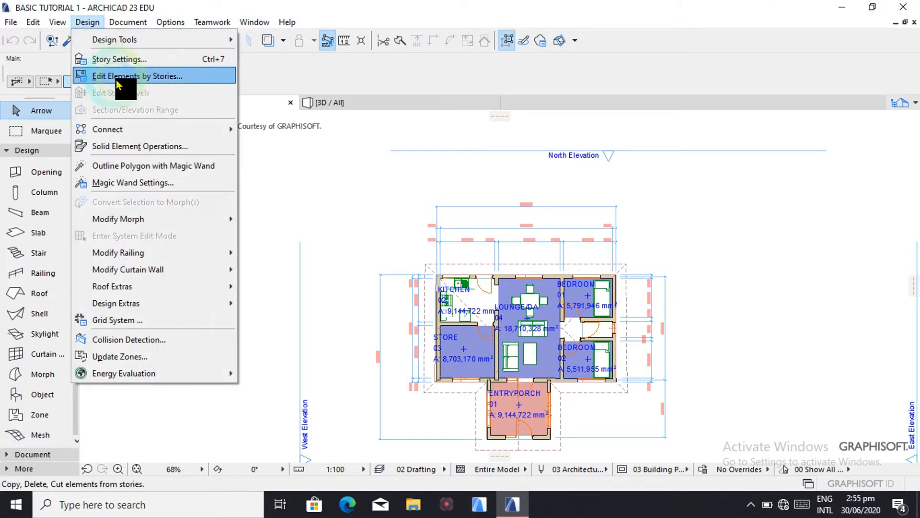
mouse_move(192, 38)
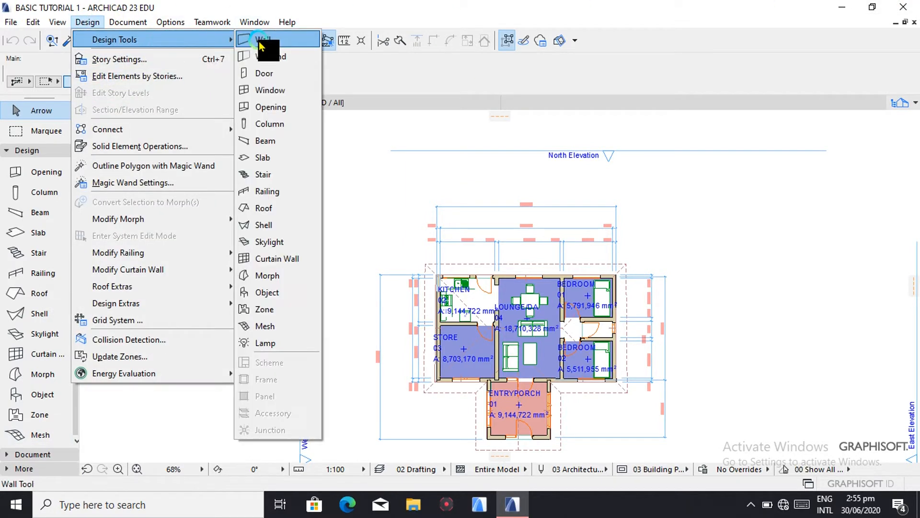
click(278, 323)
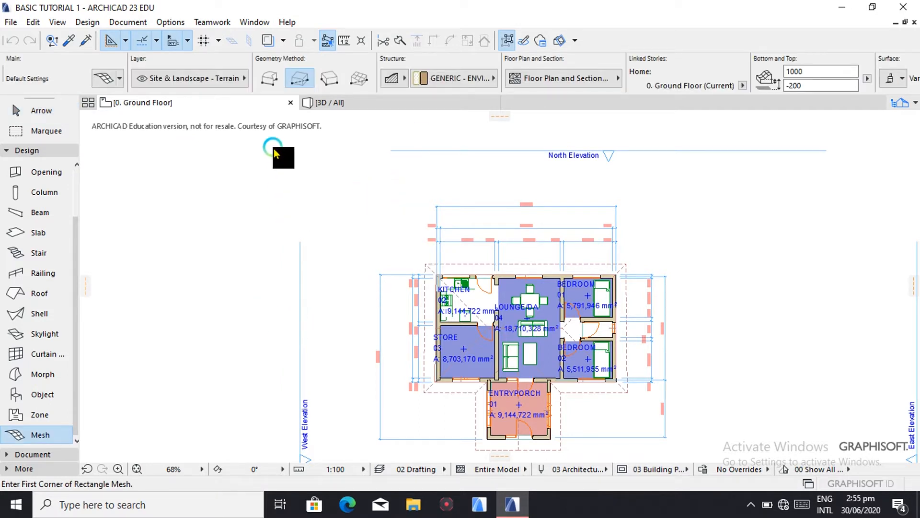
click(33, 440)
click(107, 80)
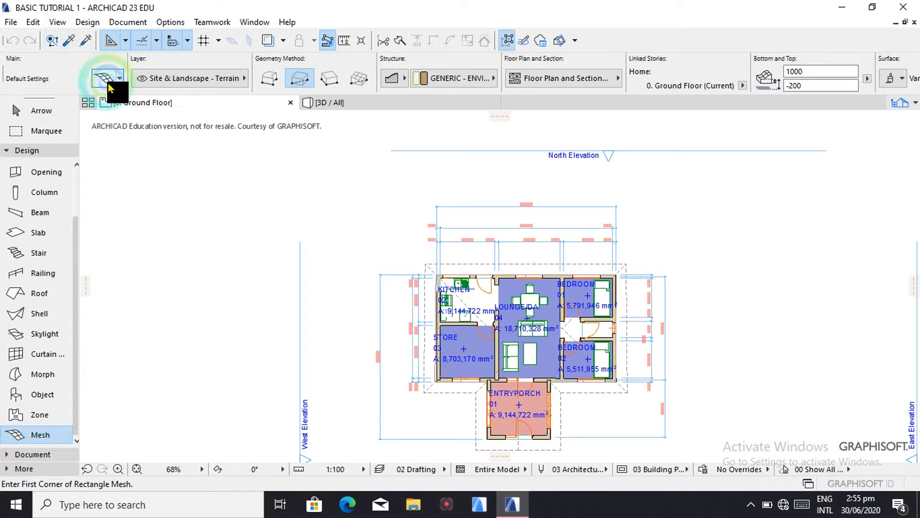
click(103, 85)
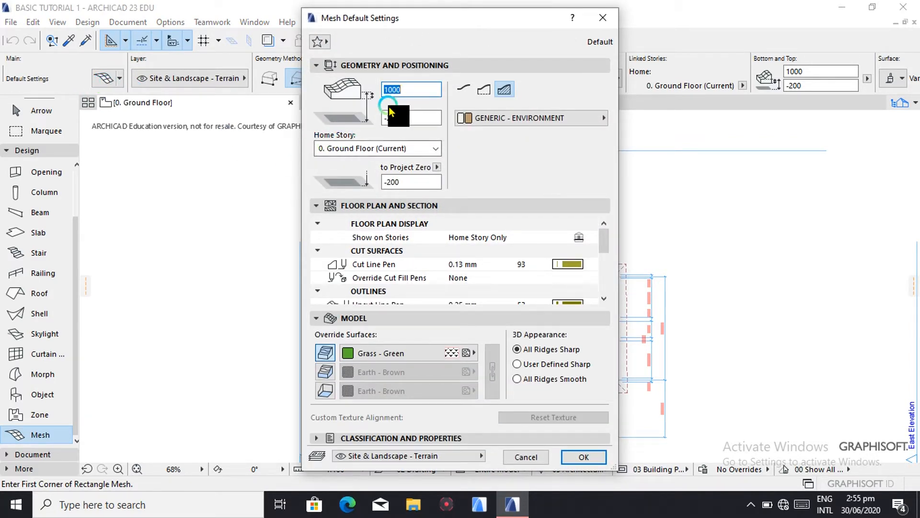
click(405, 93)
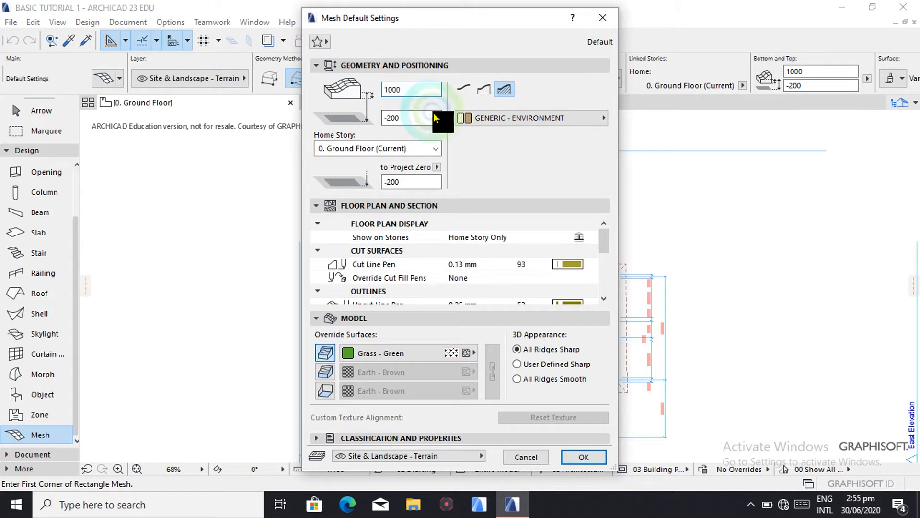
click(411, 92)
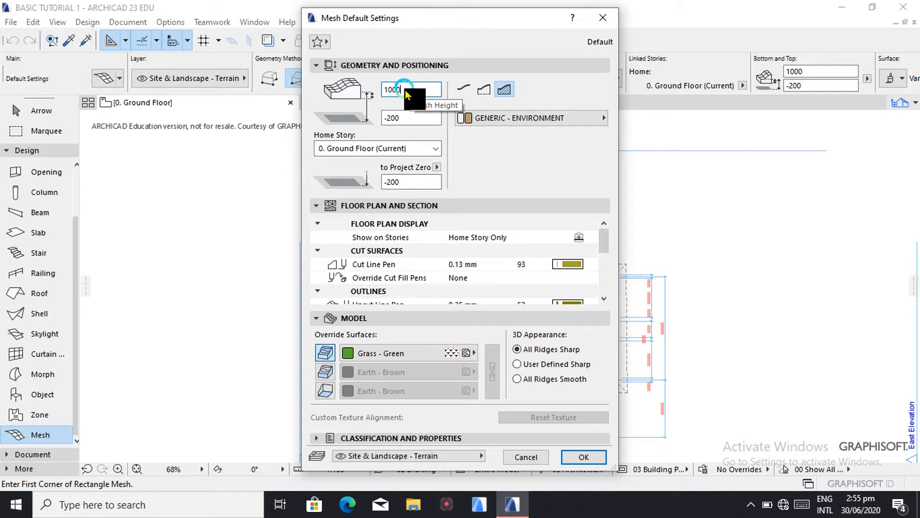
click(403, 92)
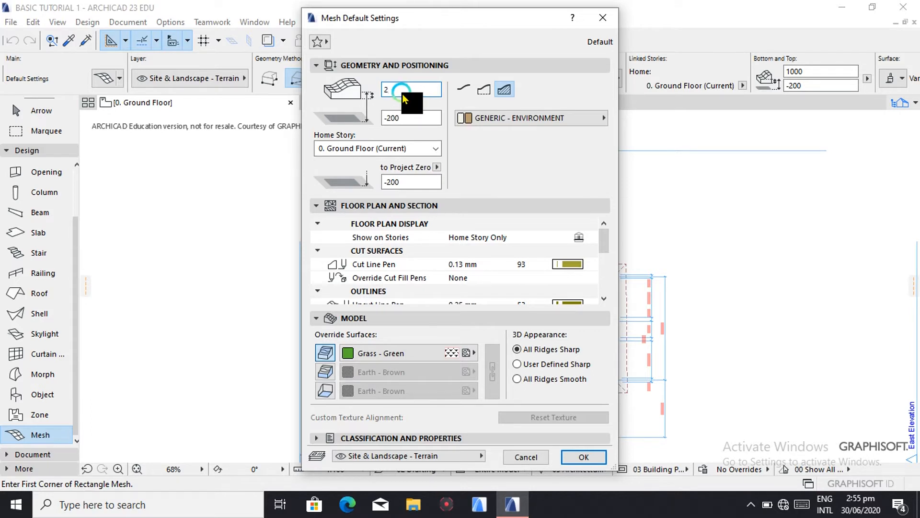
click(406, 118)
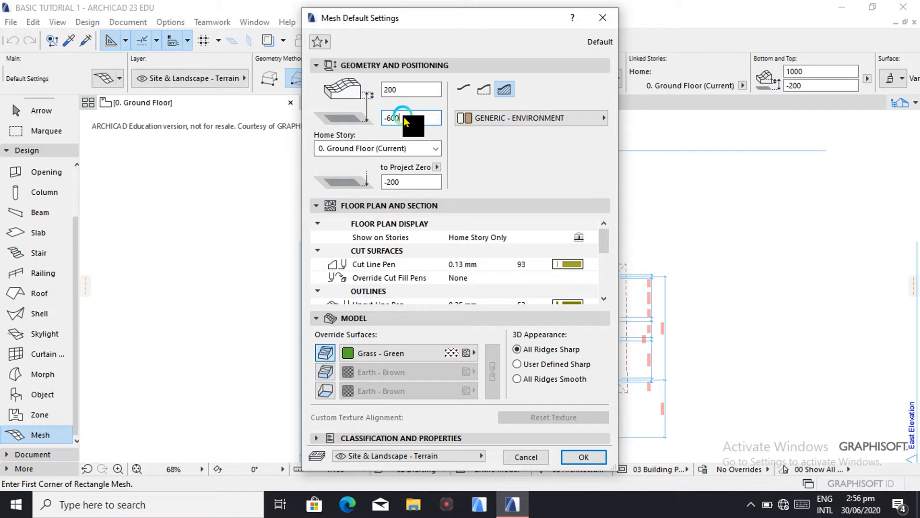
- Override the mesh's skirt and bottom surfaces with Earth - Brown and accept the default settings
click(329, 372)
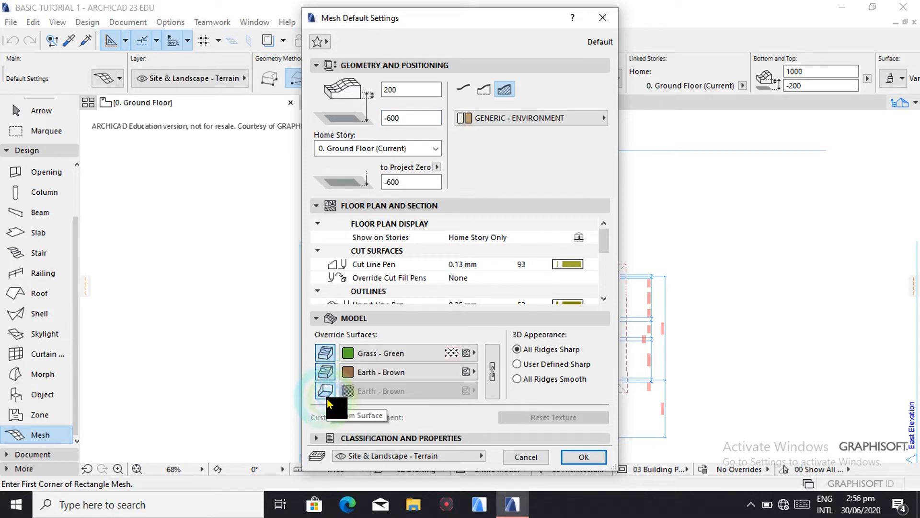
click(326, 390)
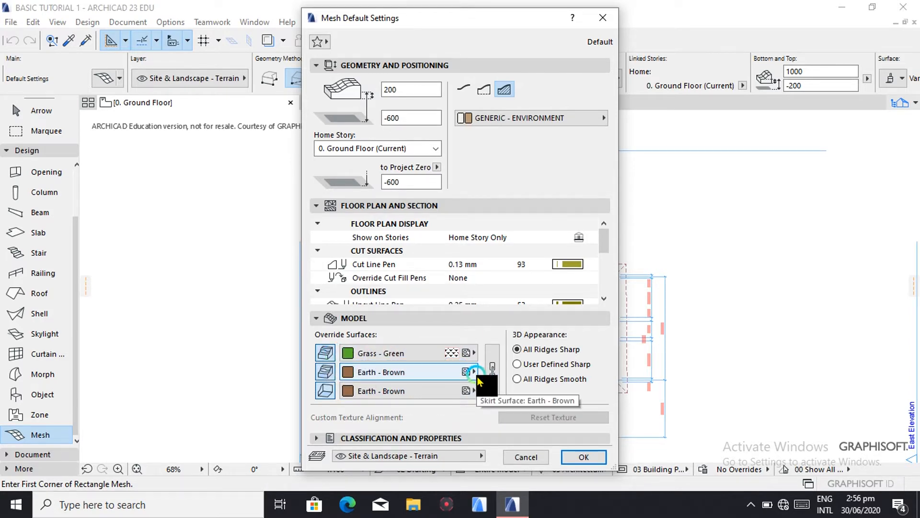
click(586, 461)
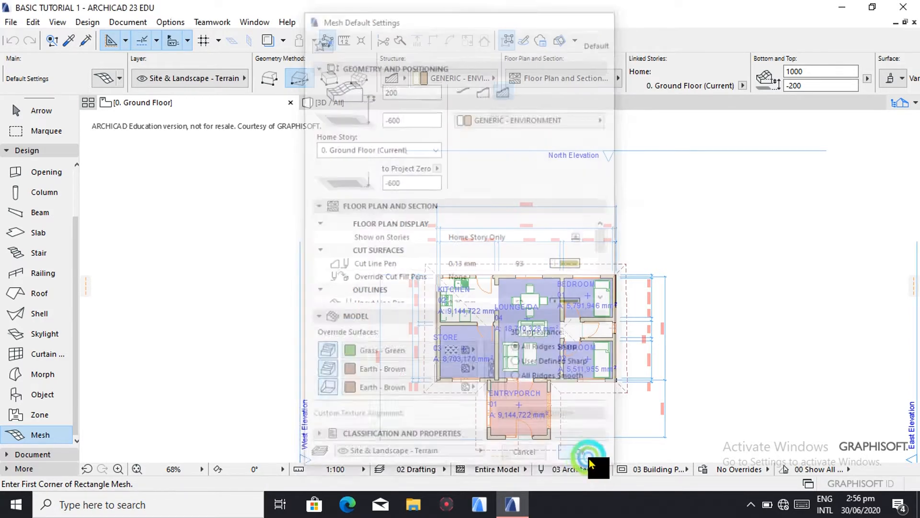
- Draw a rectangular mesh that encloses the whole house, including the entry porch, on the ground floor plan
click(445, 346)
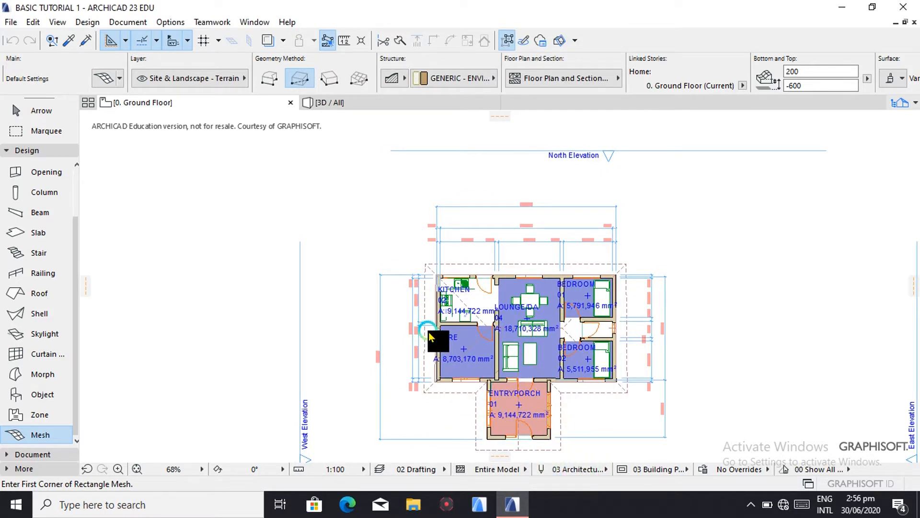
scroll(520, 427, up, 3)
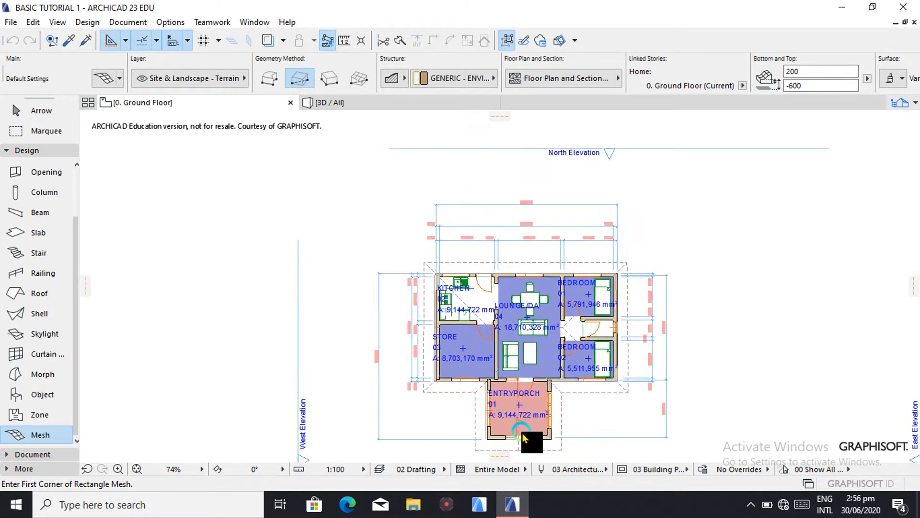
scroll(526, 450, down, 3)
scroll(526, 451, up, 2)
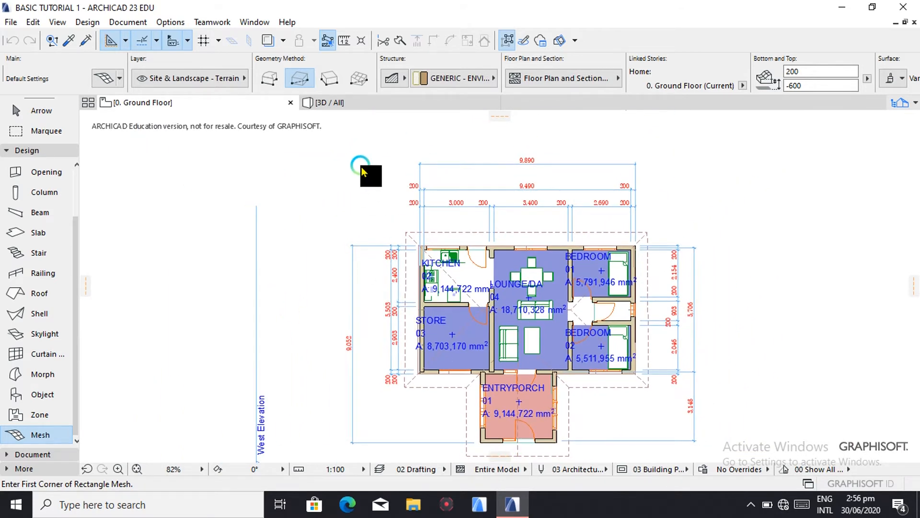
click(380, 158)
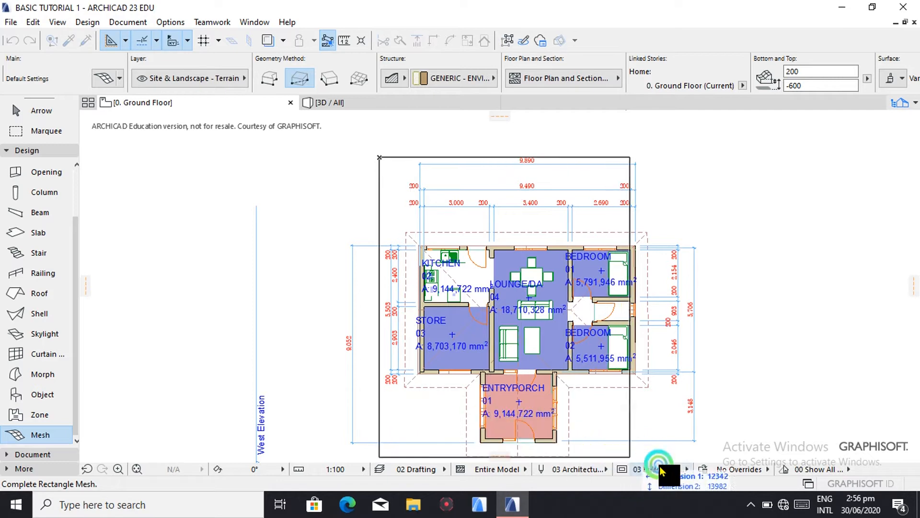
click(696, 454)
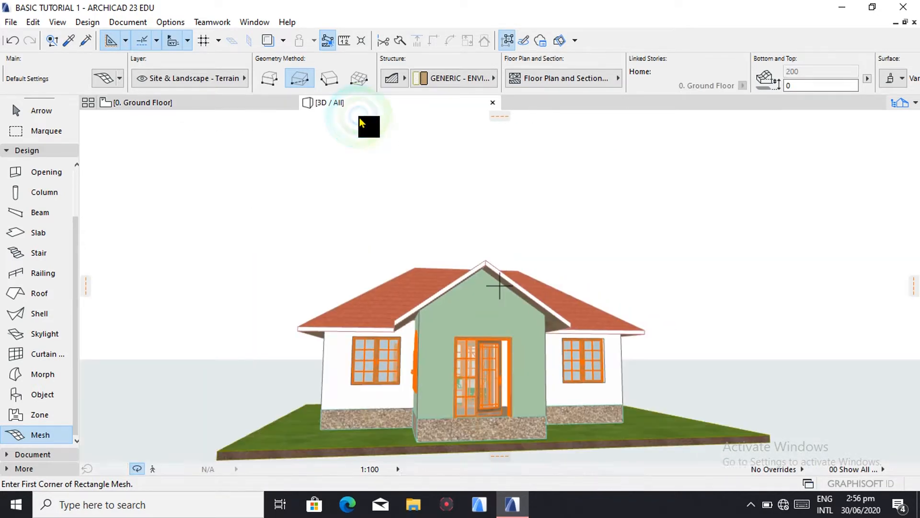
- Examine the terrain mesh around the house's plinth in the 3D view from several angles
scroll(475, 458, up, 3)
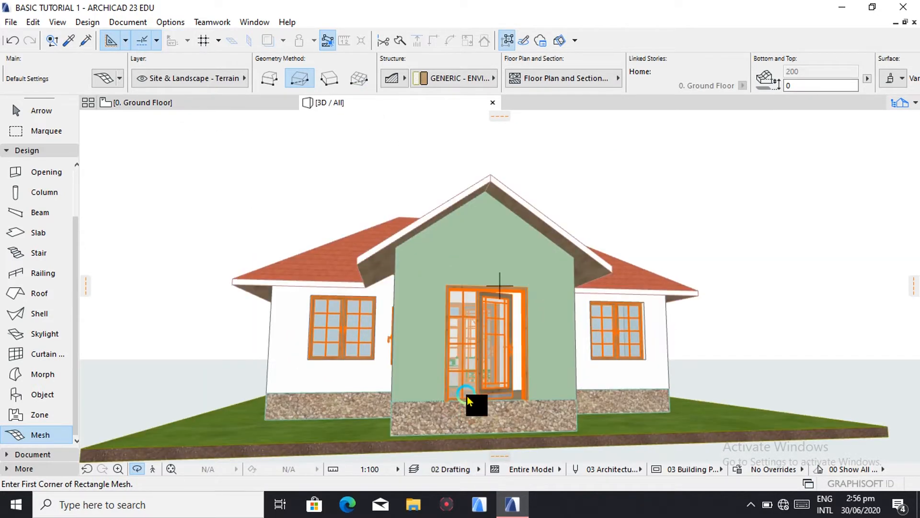
drag(467, 396, 360, 393)
scroll(362, 392, up, 4)
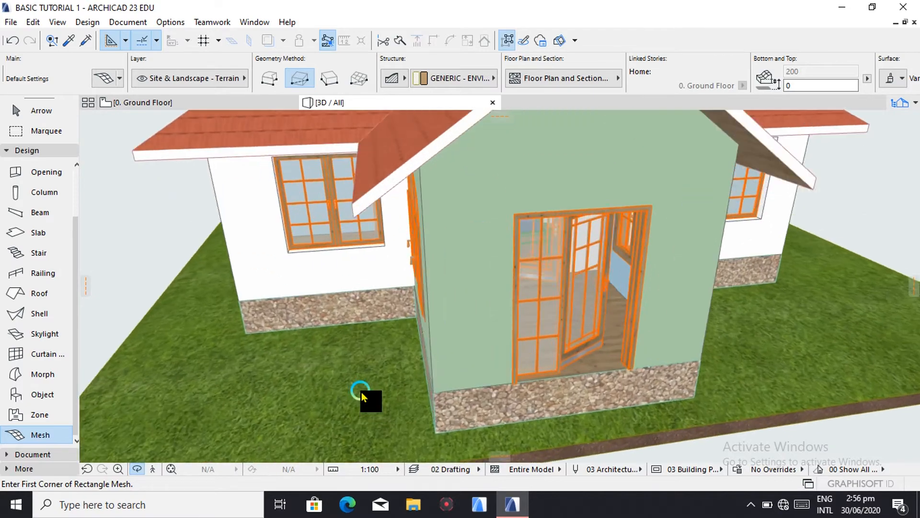
scroll(361, 392, down, 5)
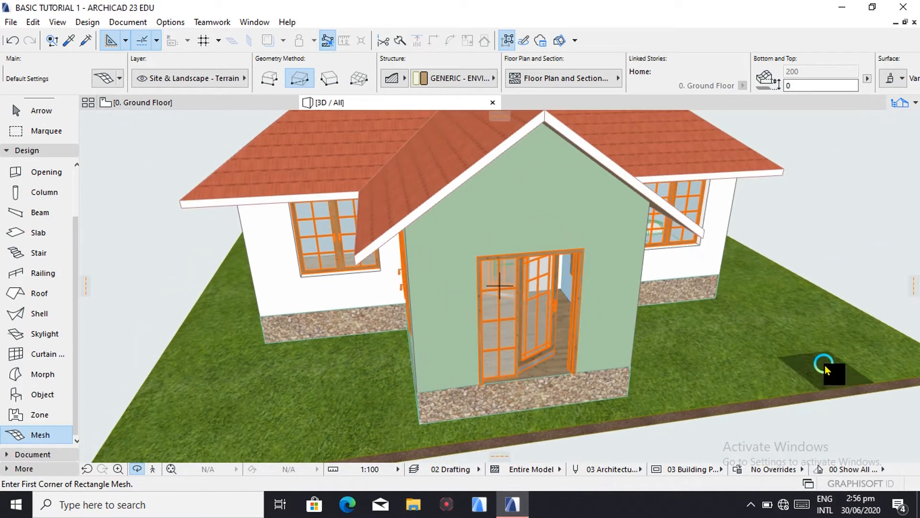
drag(828, 370, 668, 353)
scroll(611, 385, up, 4)
scroll(611, 384, down, 3)
drag(773, 404, 551, 372)
scroll(608, 358, down, 3)
scroll(492, 373, up, 4)
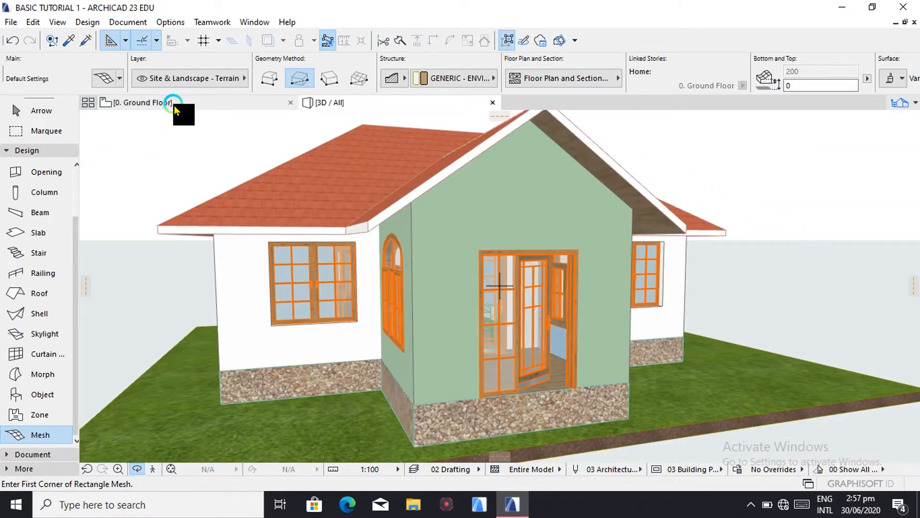
- Return to the Ground Floor plan and undo the rectangular mesh
click(144, 102)
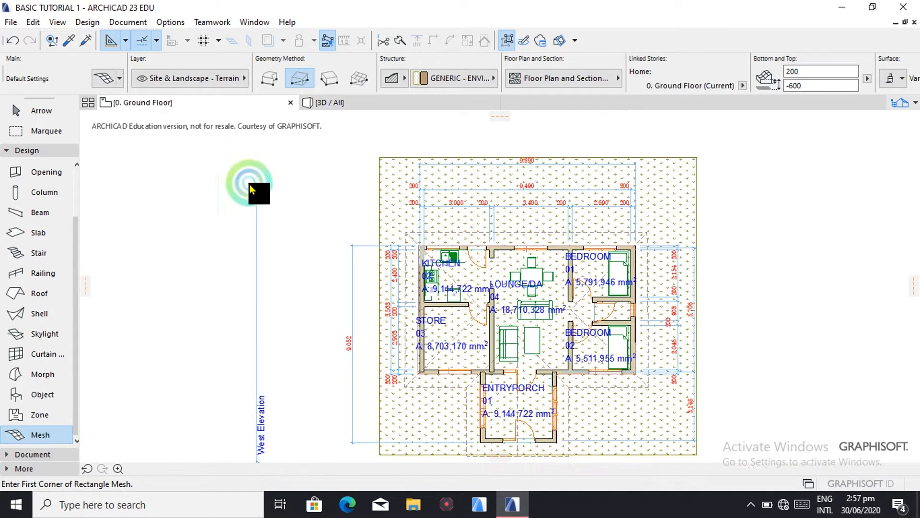
click(12, 40)
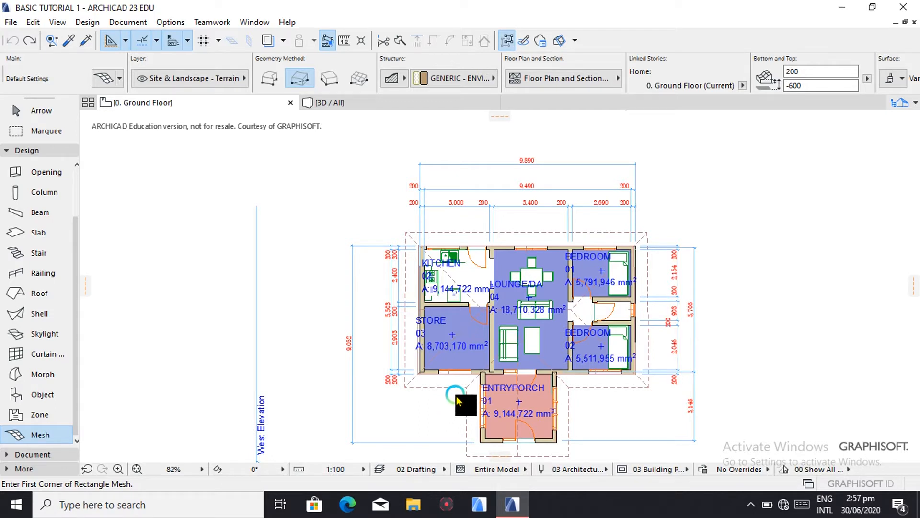
scroll(520, 402, down, 2)
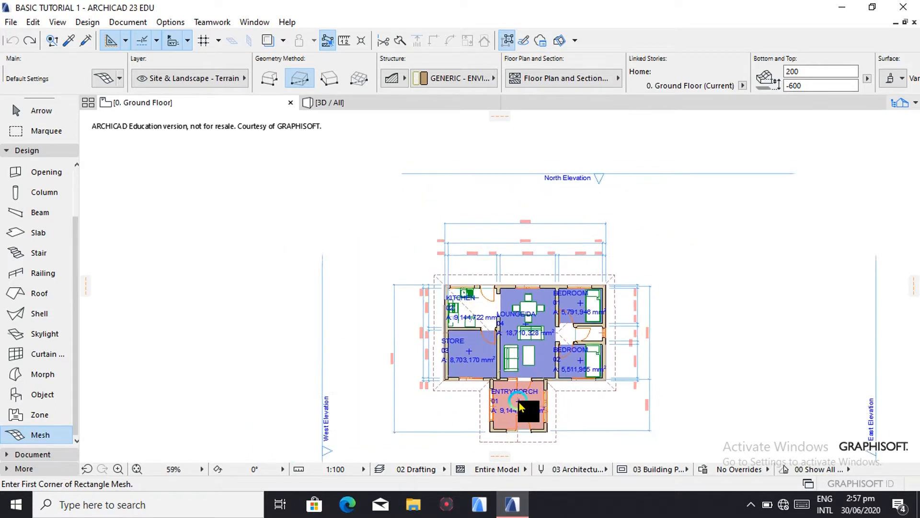
scroll(513, 446, up, 4)
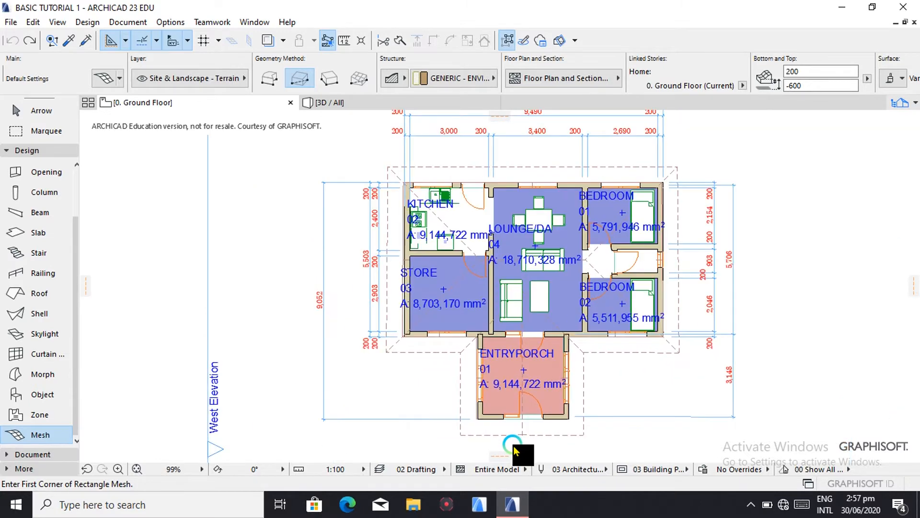
scroll(514, 446, down, 2)
scroll(513, 446, up, 2)
scroll(640, 381, down, 3)
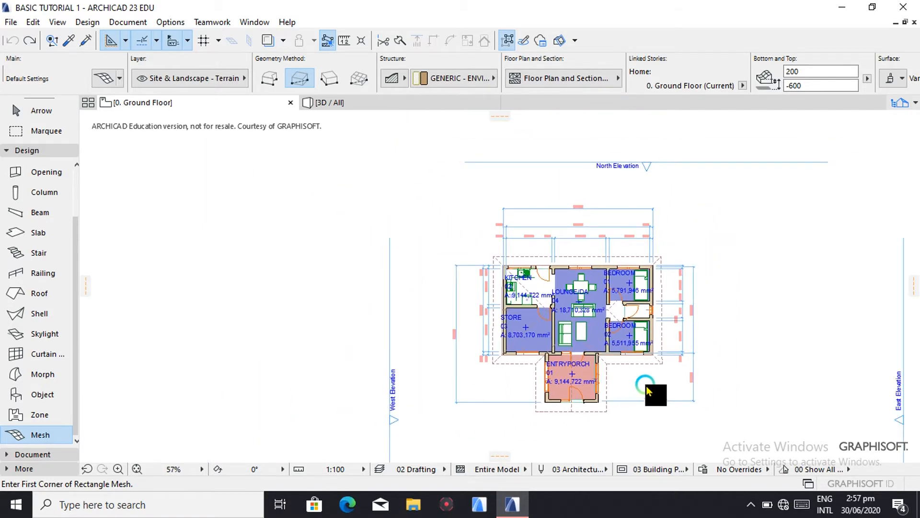
scroll(683, 337, up, 1)
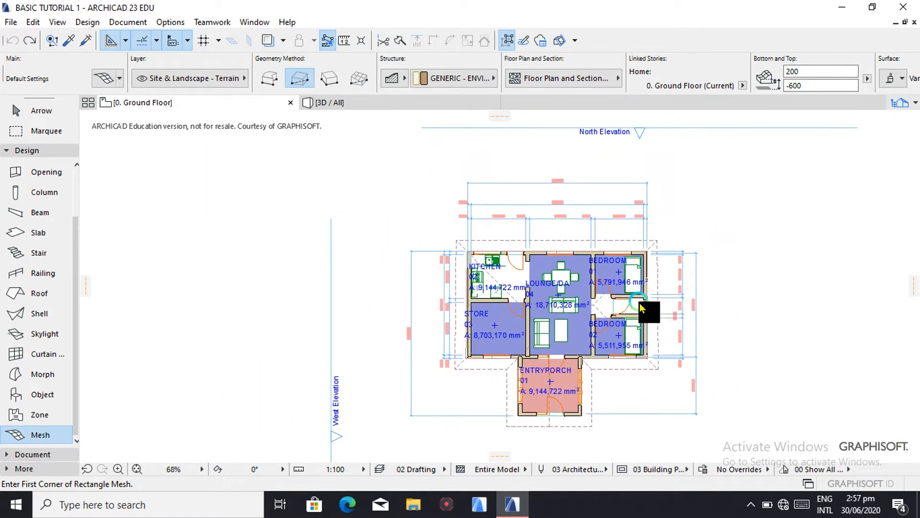
- Draw a 1000 mm horizontal line outward from the outer face of the kitchen's west wall with the Line tool
scroll(639, 303, up, 1)
scroll(639, 303, down, 2)
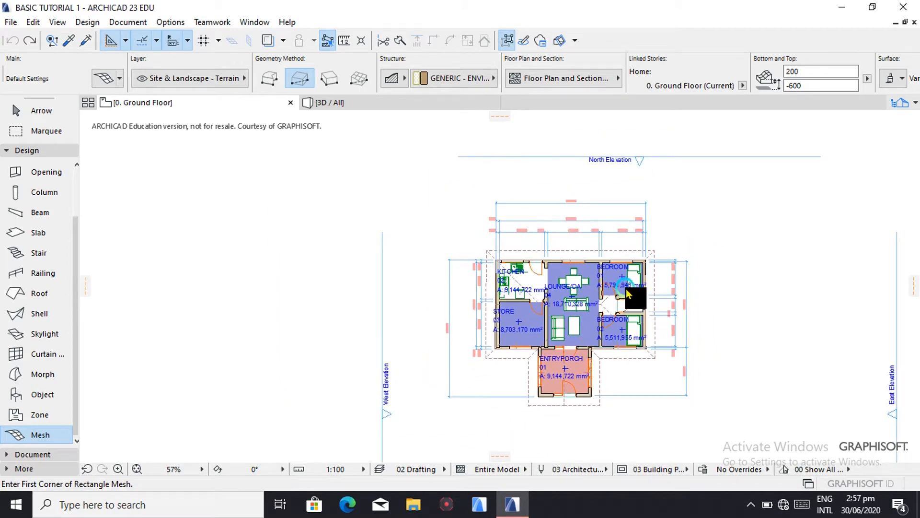
click(31, 454)
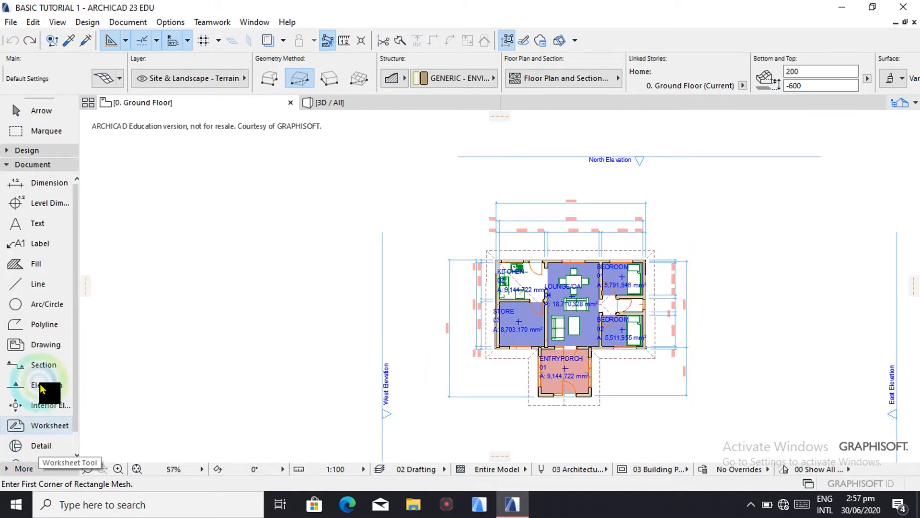
click(30, 285)
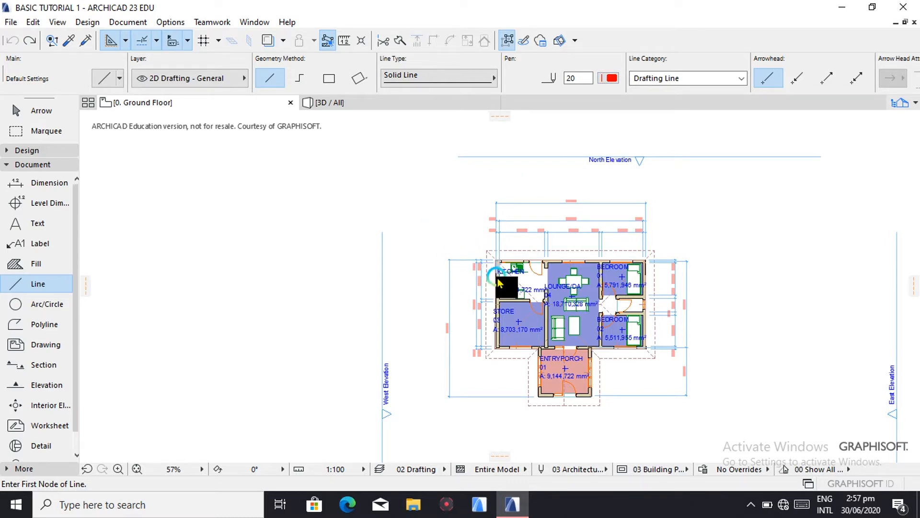
scroll(498, 282, up, 5)
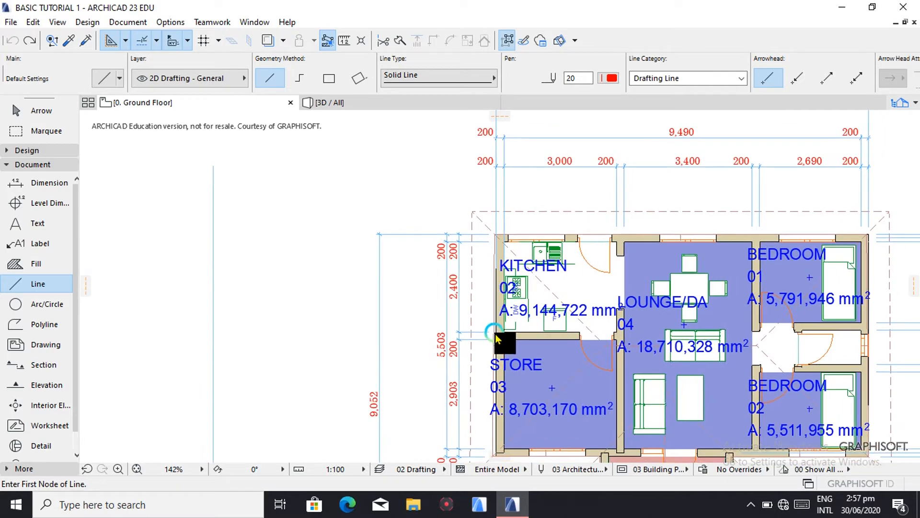
click(496, 330)
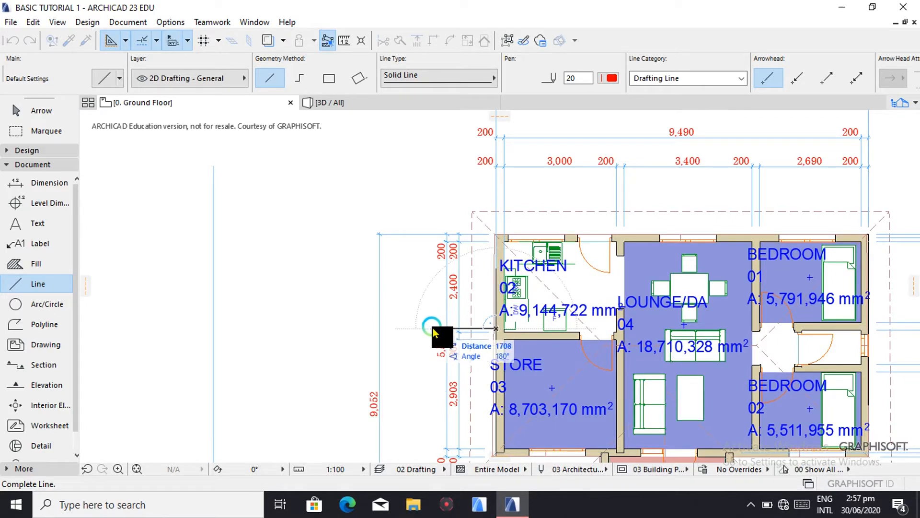
text(1)
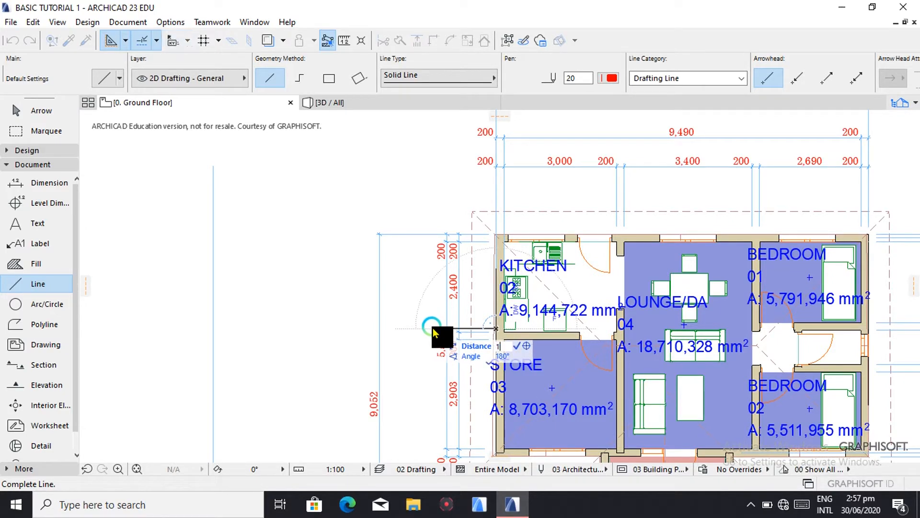
text(000)
key(Return)
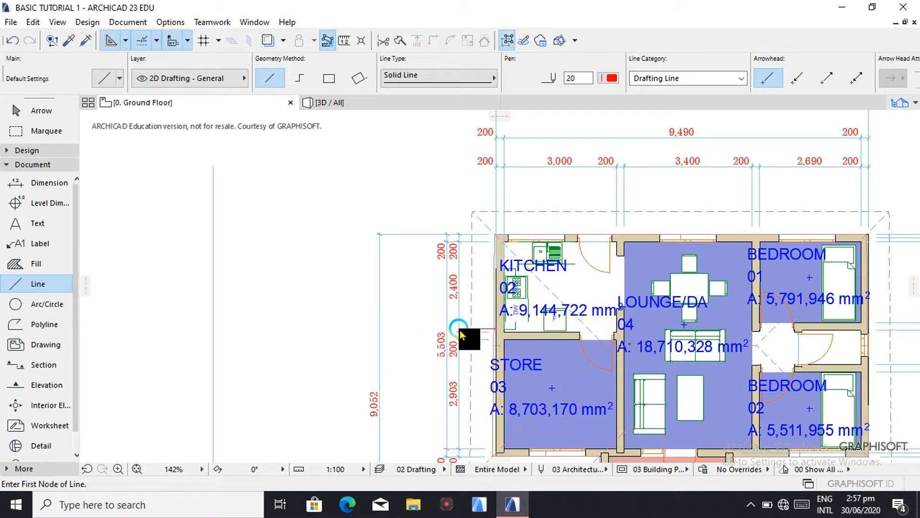
- Draw a vertical line from the short line's outer end up to the north wall's level and continue it 1000 mm beyond
click(461, 329)
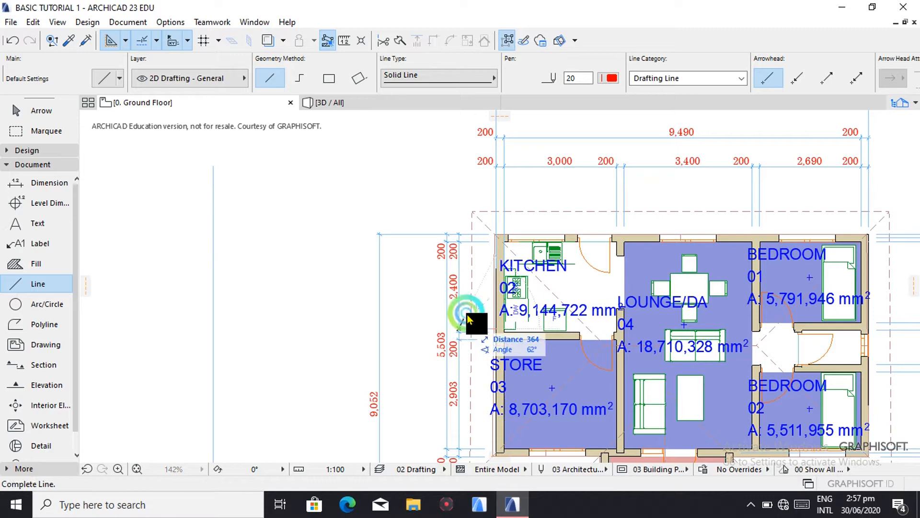
click(458, 244)
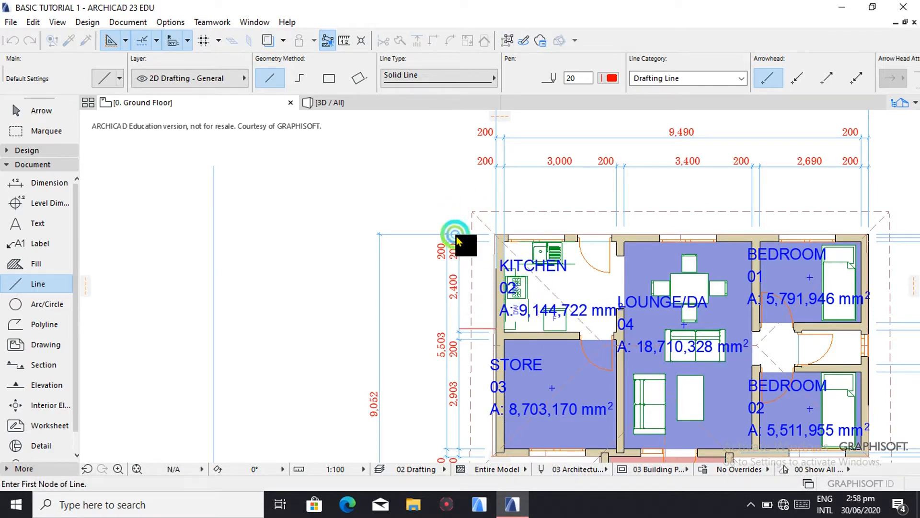
click(462, 328)
click(461, 327)
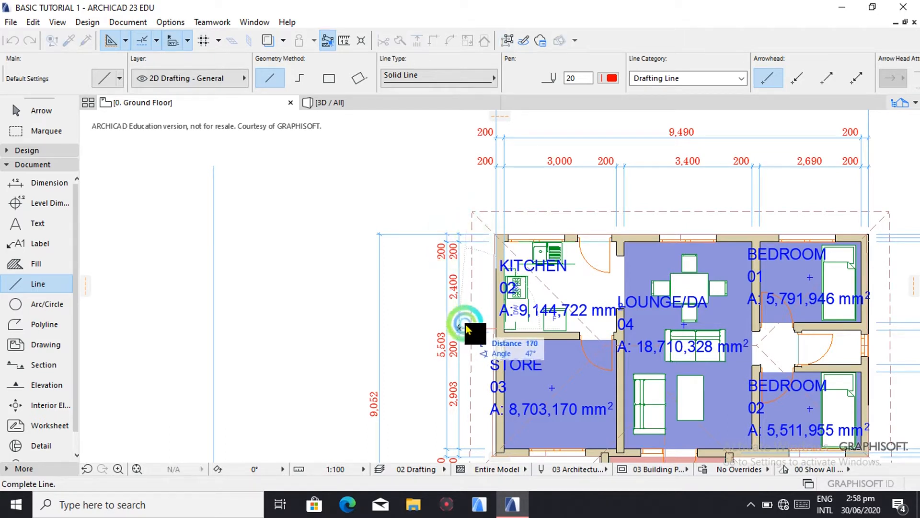
click(459, 229)
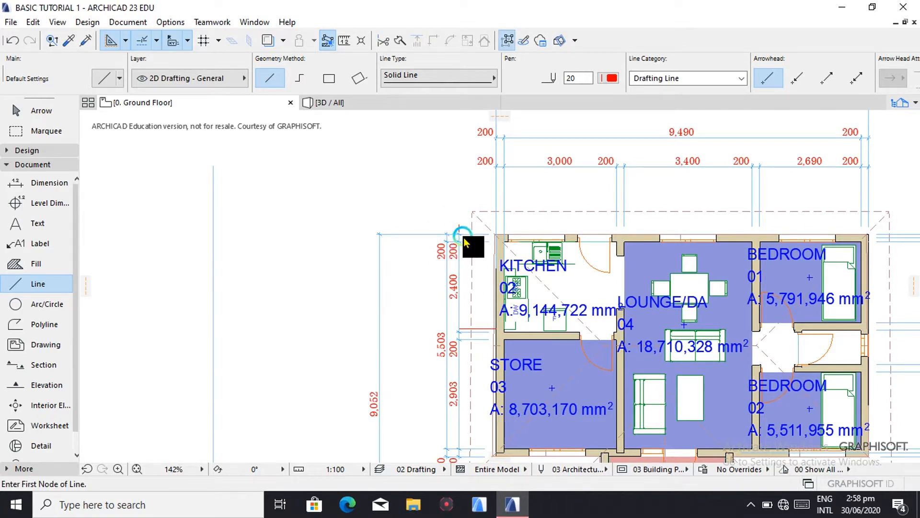
click(458, 226)
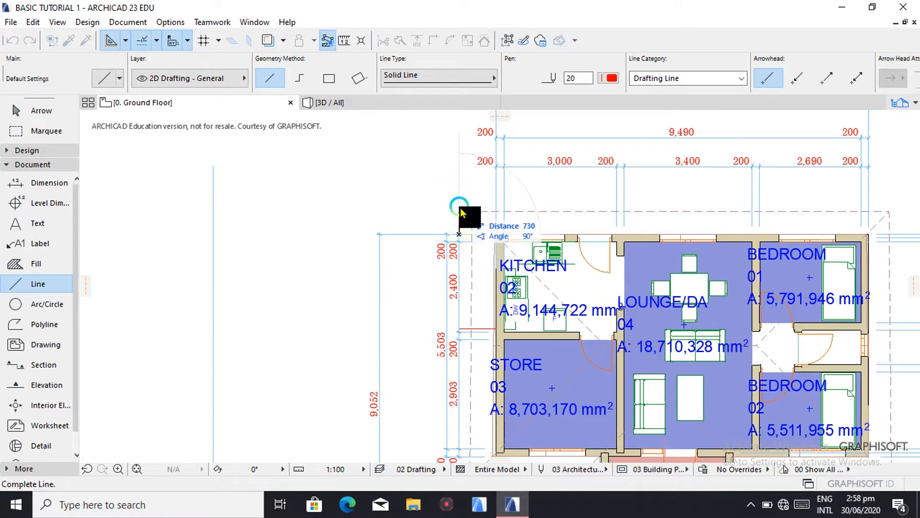
text(1000)
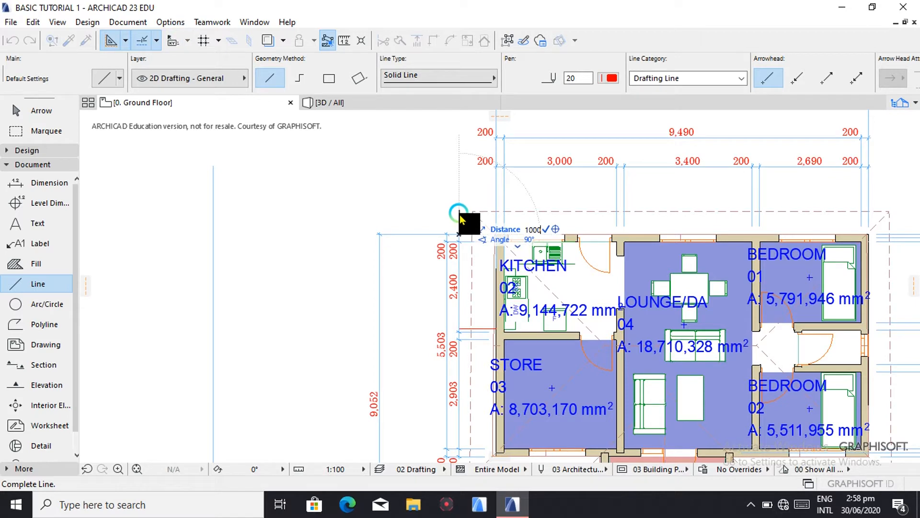
key(Return)
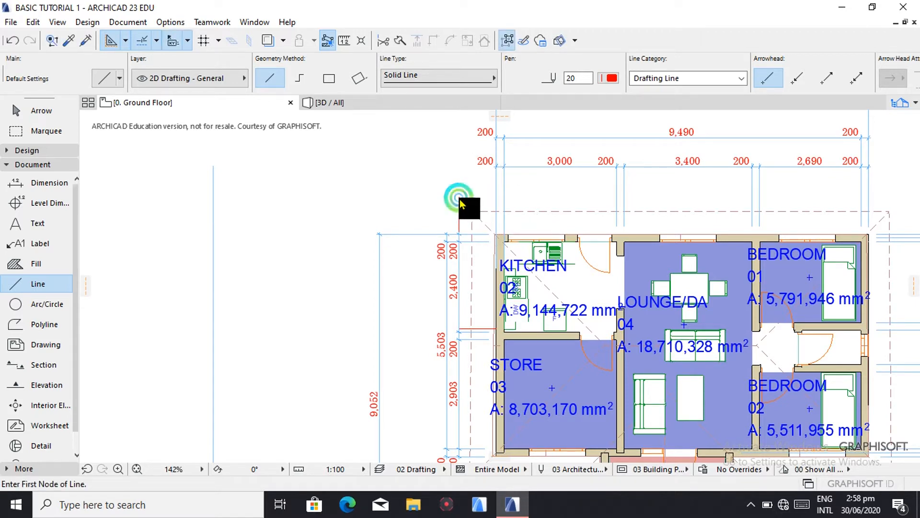
- Draw a horizontal line along the house's north side past the east corner and a vertical line down the east side below Bedroom 02
click(460, 198)
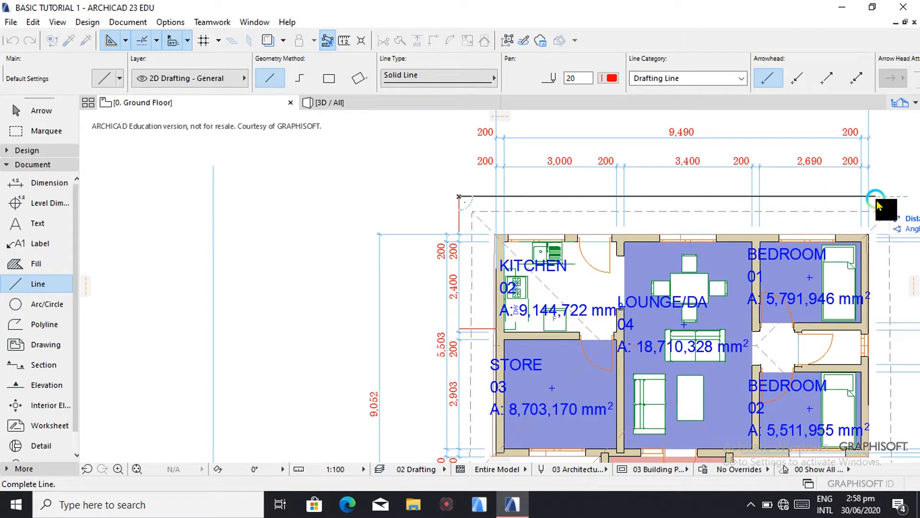
click(912, 197)
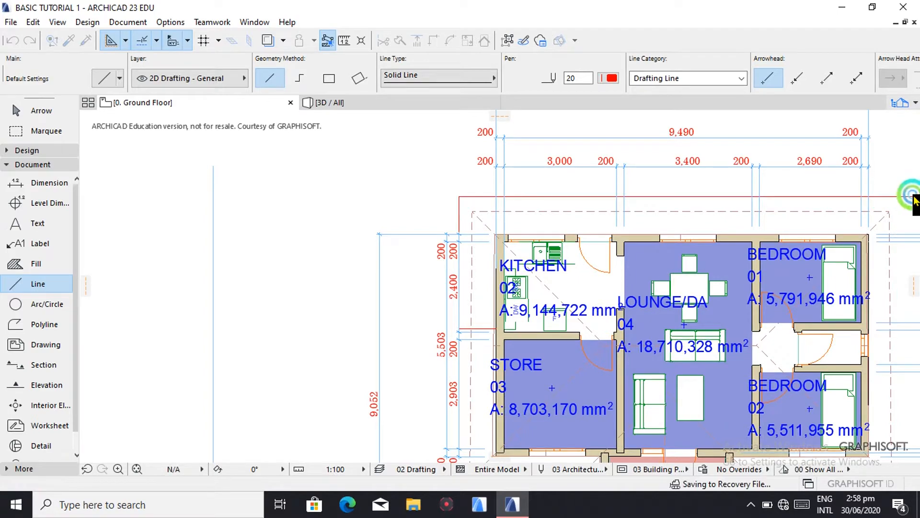
scroll(888, 253, down, 1)
scroll(887, 249, down, 1)
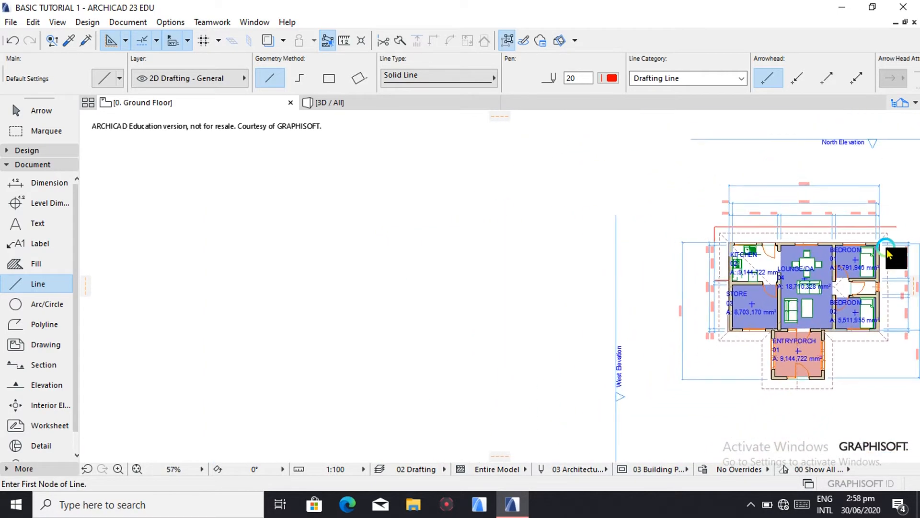
scroll(822, 192, up, 5)
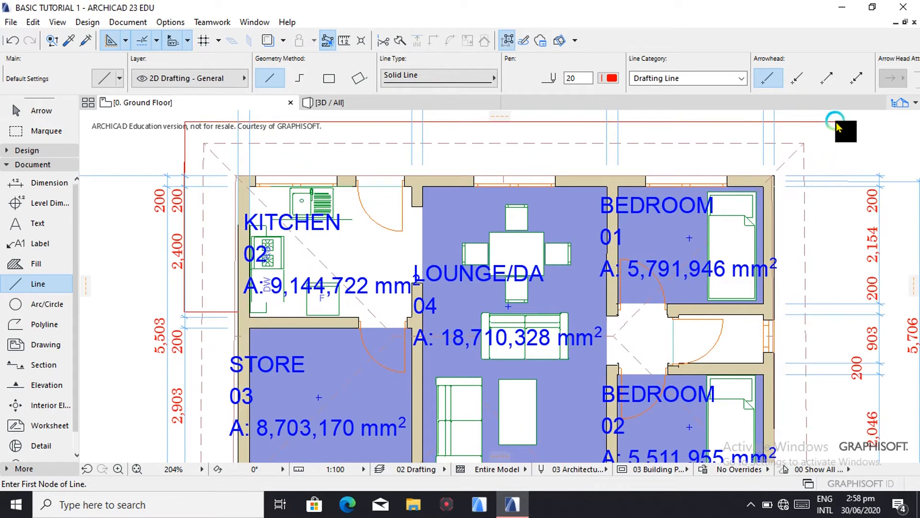
click(834, 139)
scroll(829, 291, down, 6)
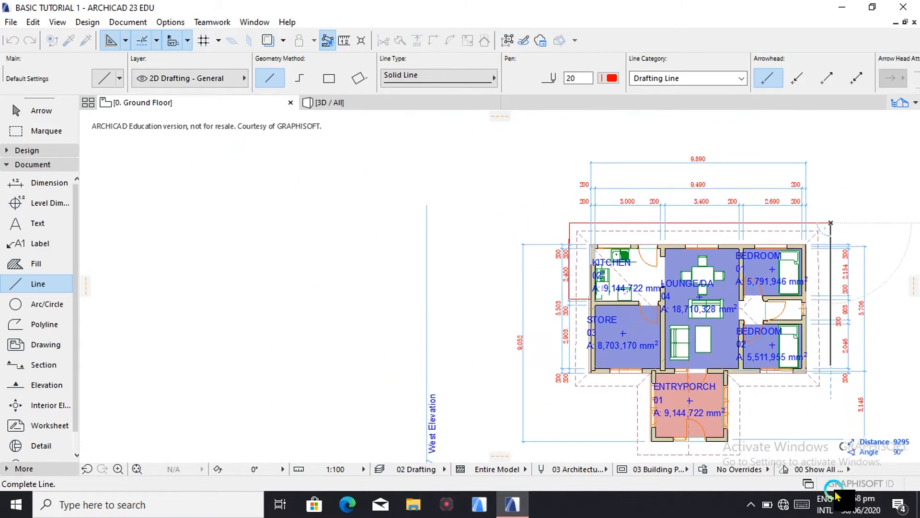
click(829, 403)
- Continue the outline west towards the entry porch, down beside it, and join it to the porch's southeast corner
click(832, 401)
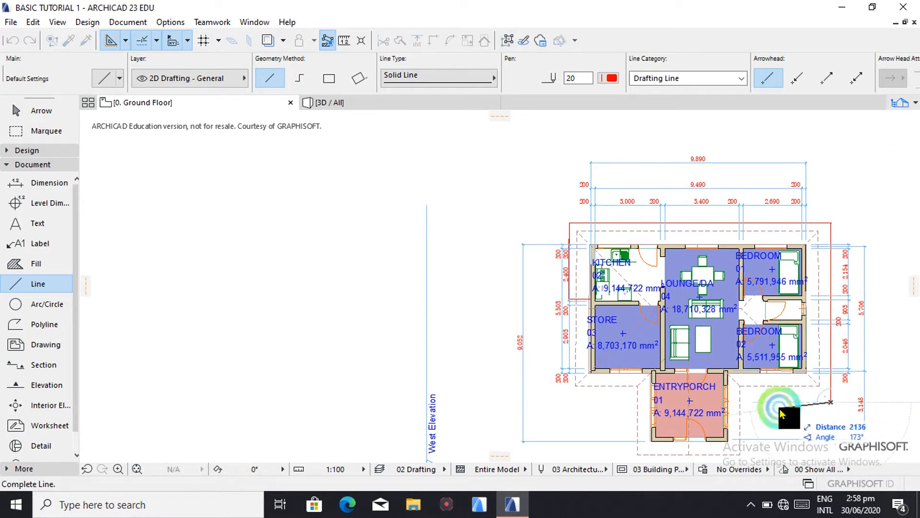
click(755, 402)
click(754, 402)
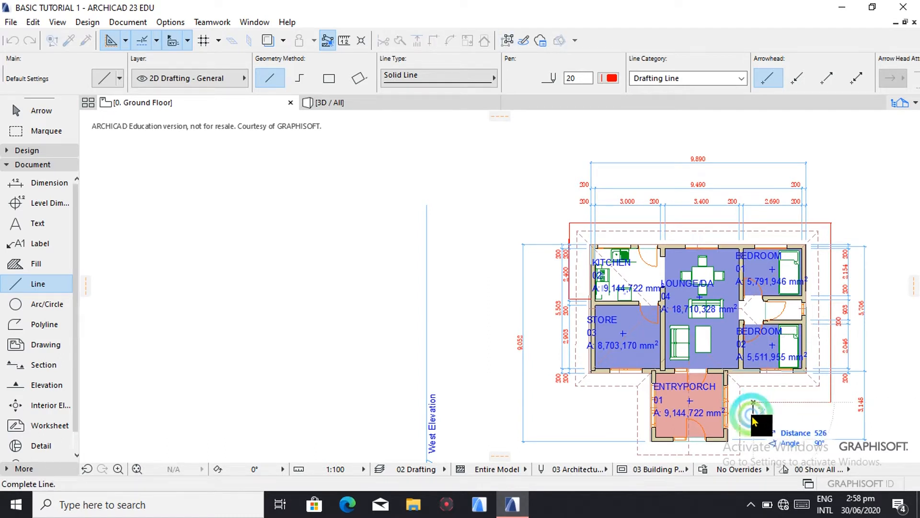
click(756, 444)
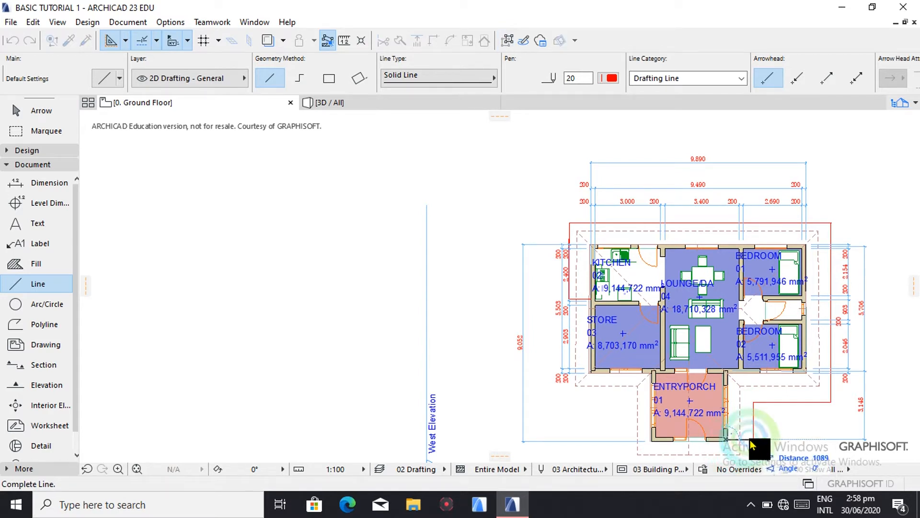
click(754, 441)
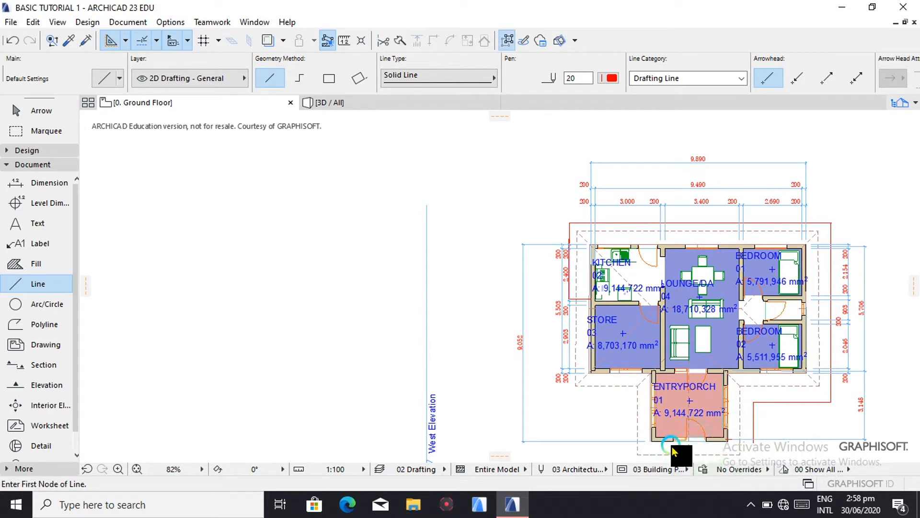
- Draw a short line west from the entry porch's southwest corner and a vertical line north from its end
click(646, 444)
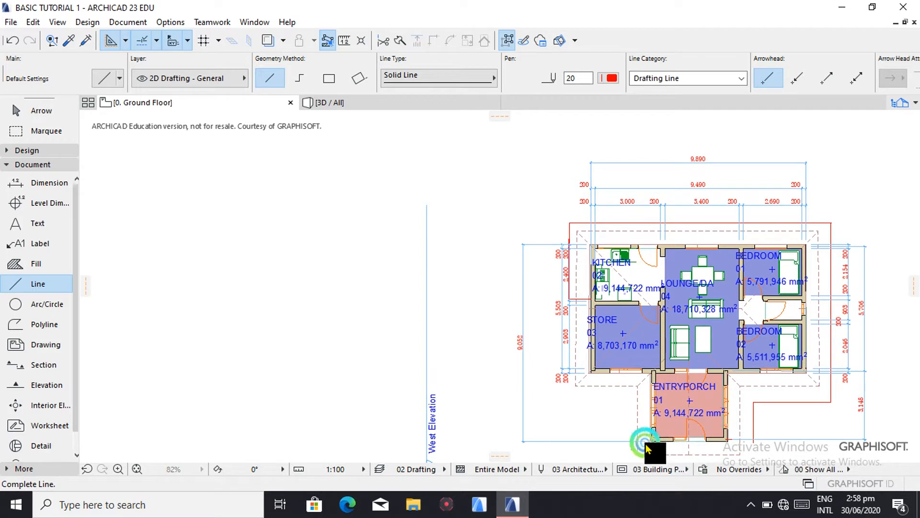
click(618, 445)
click(618, 442)
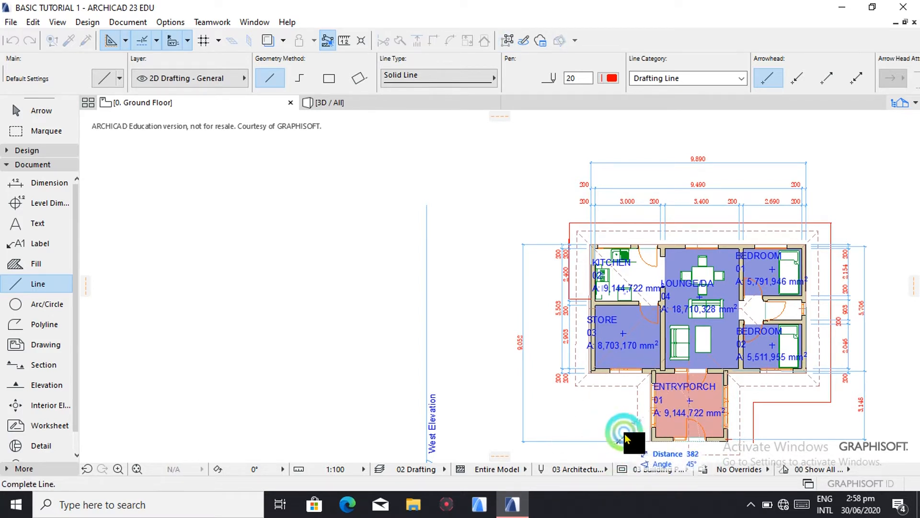
click(619, 398)
- Draw a line west to align with the outline's west side and a vertical line up that side to complete the outline
click(619, 398)
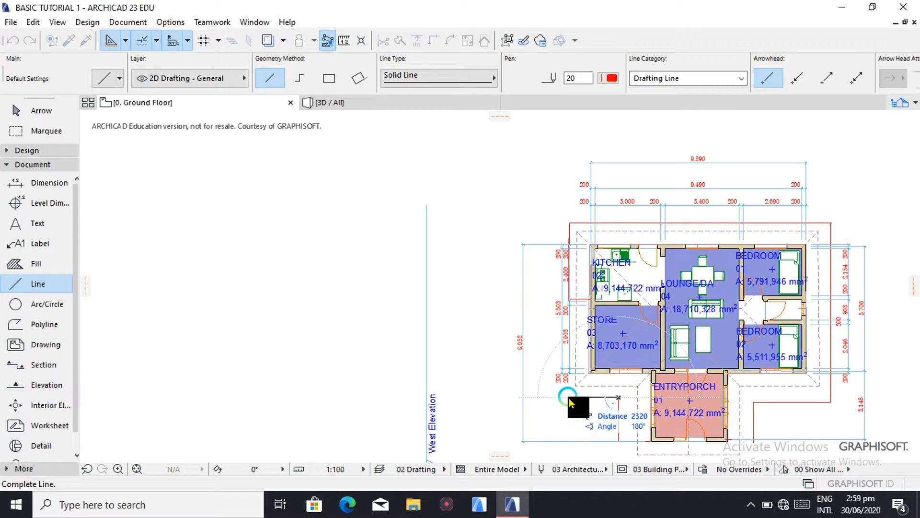
click(570, 397)
click(569, 397)
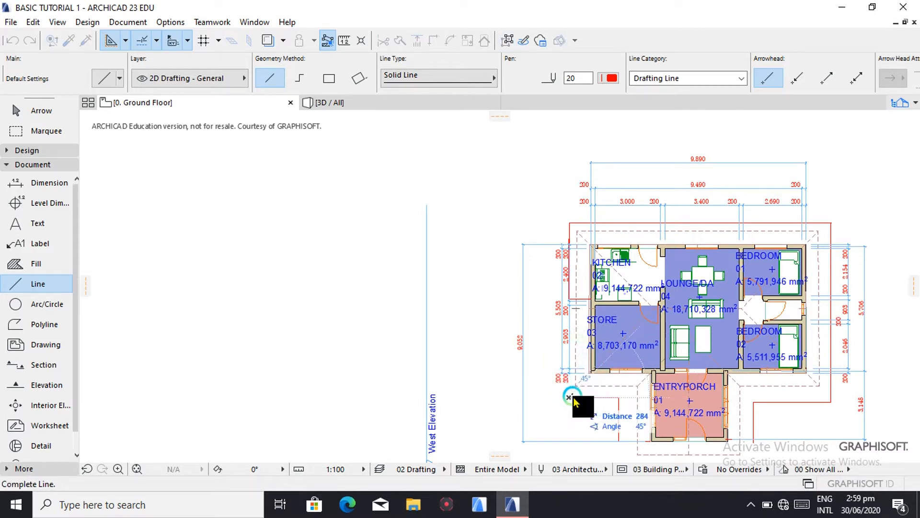
click(570, 251)
click(570, 252)
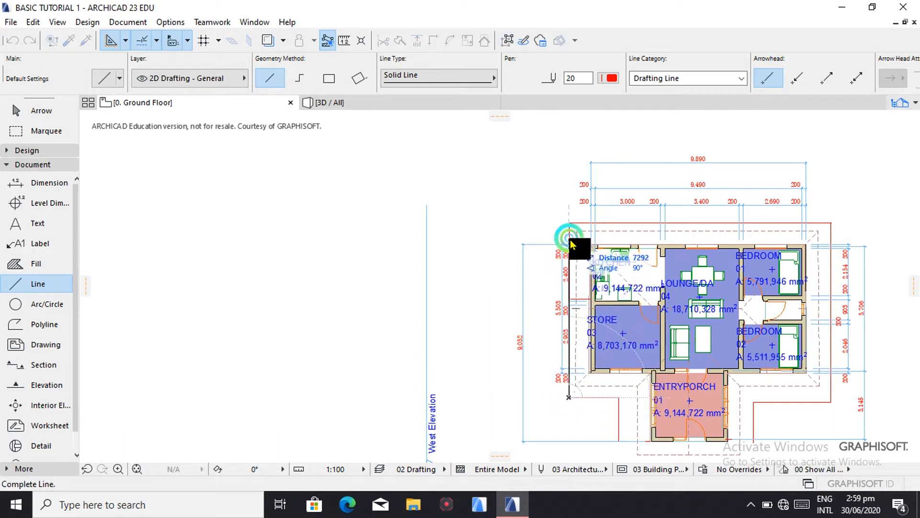
- Draw two vertical lines from the kitchen door opening's edges to the outline's north line
scroll(753, 385, down, 3)
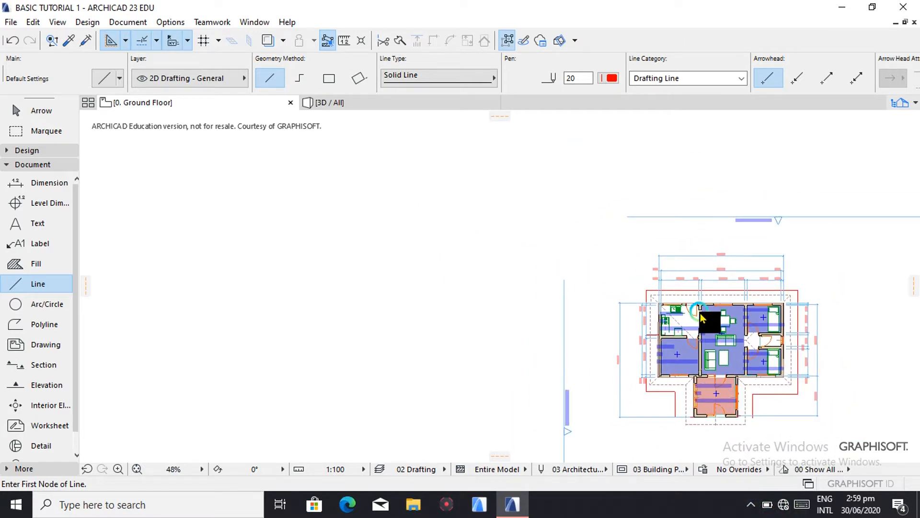
scroll(709, 301, up, 4)
scroll(672, 304, up, 3)
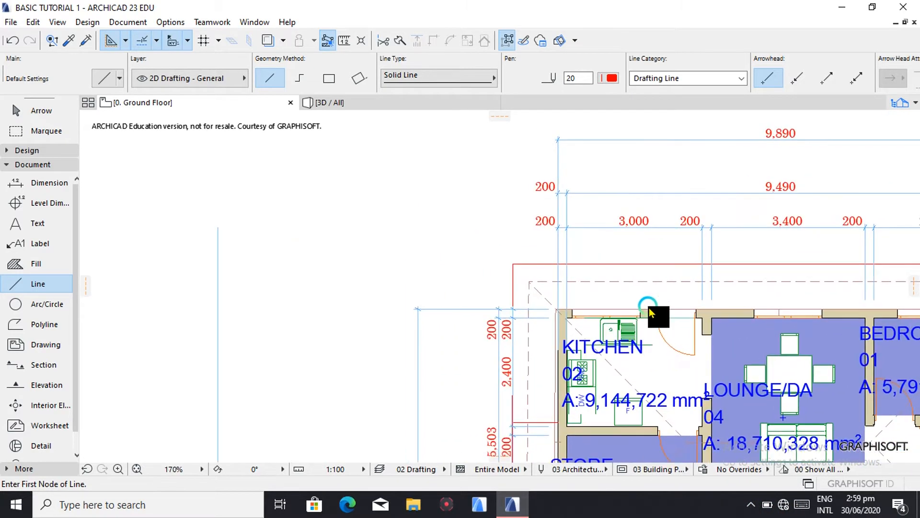
click(656, 308)
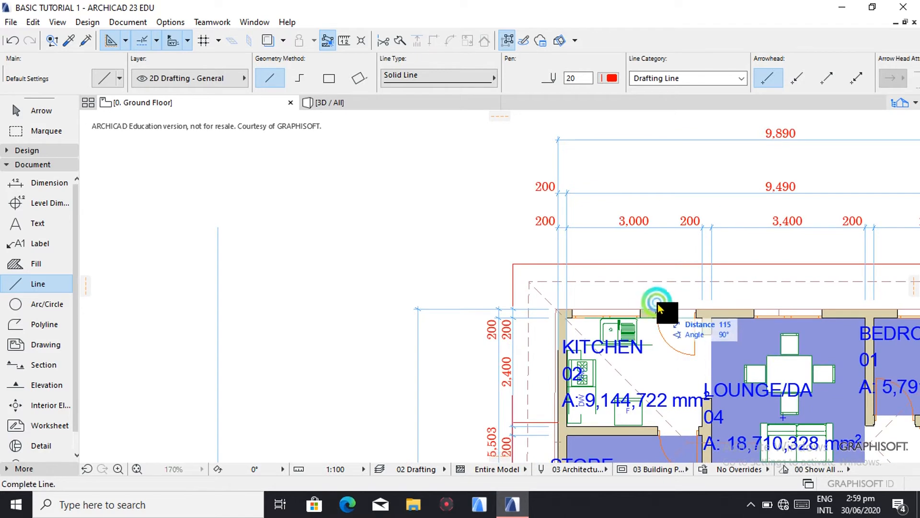
click(656, 264)
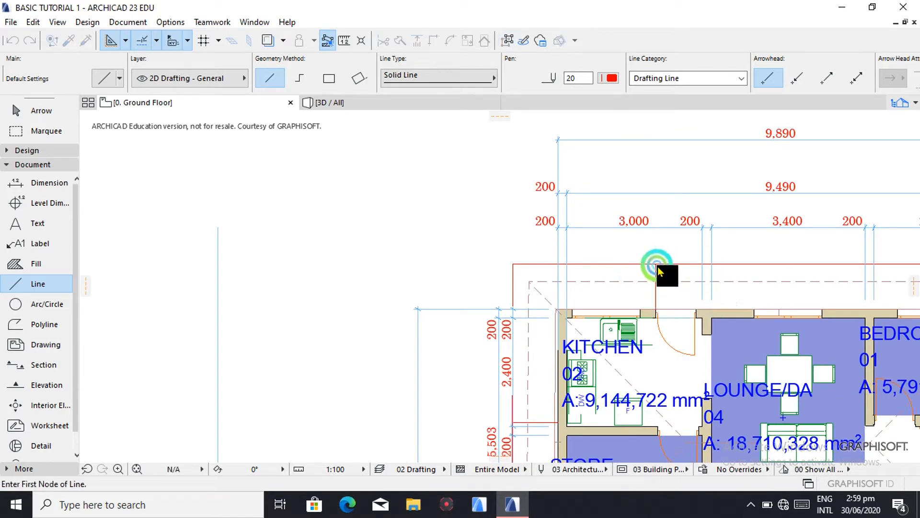
click(697, 310)
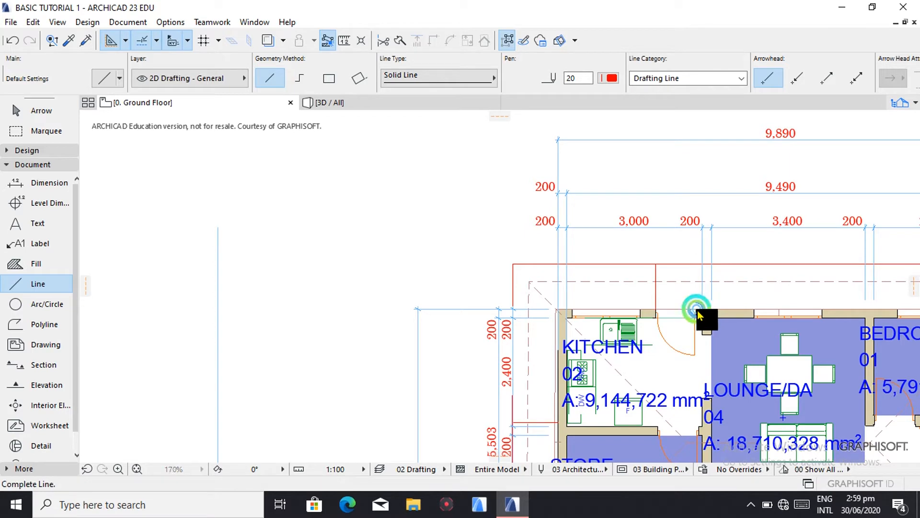
click(696, 265)
scroll(740, 295, down, 5)
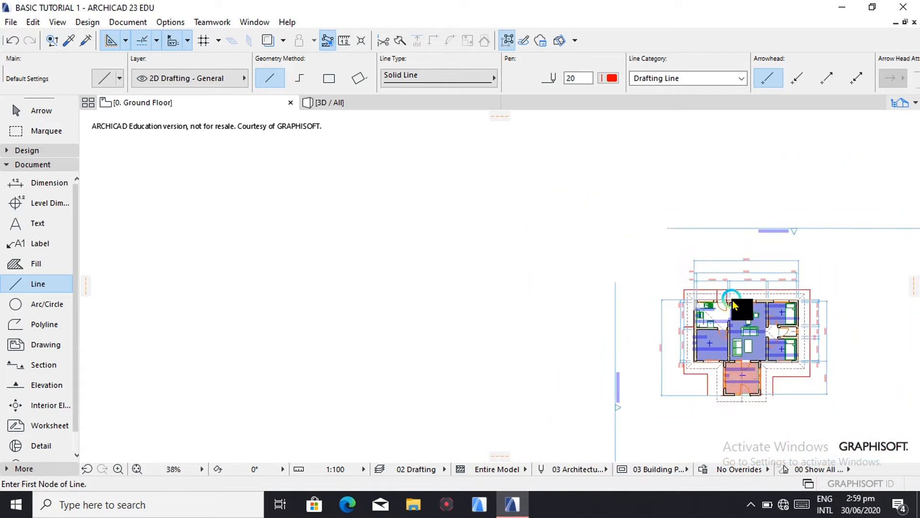
scroll(731, 317, down, 2)
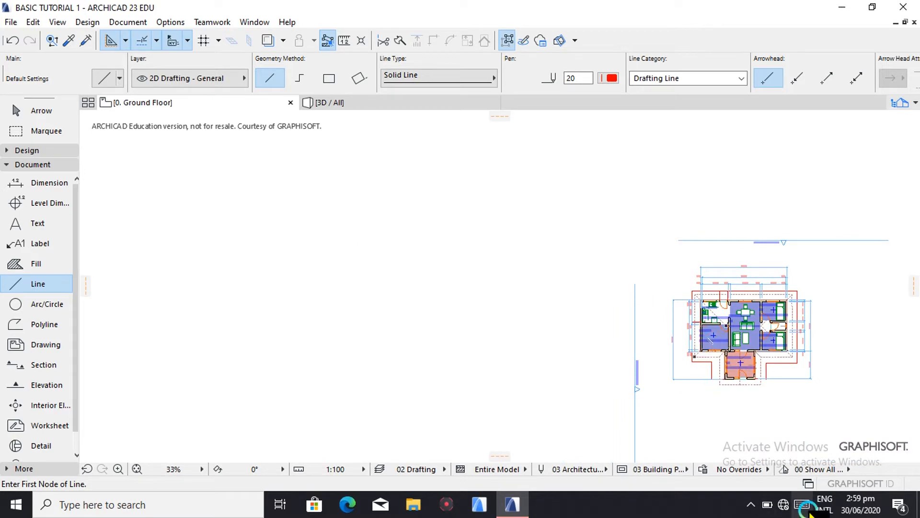
- Draw a 2000 mm line west from the outline's southwest corner
scroll(686, 347, down, 2)
scroll(687, 347, up, 7)
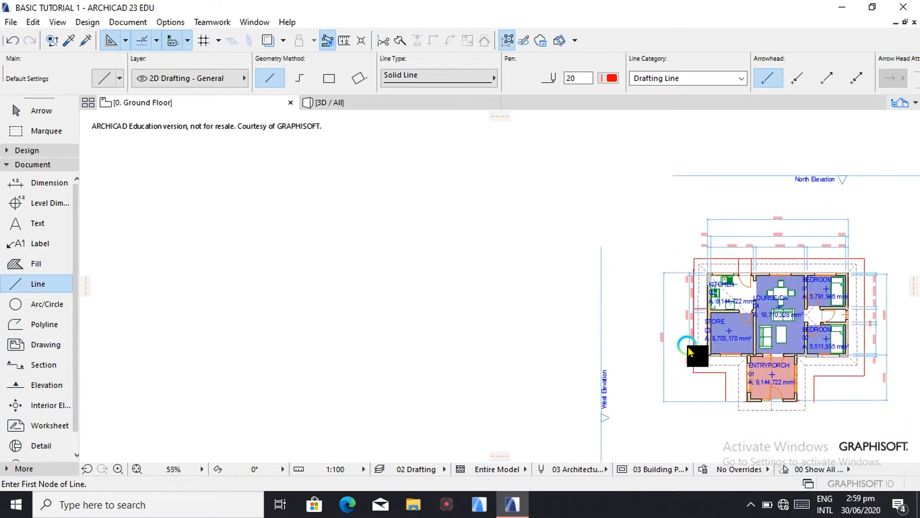
scroll(694, 311, down, 1)
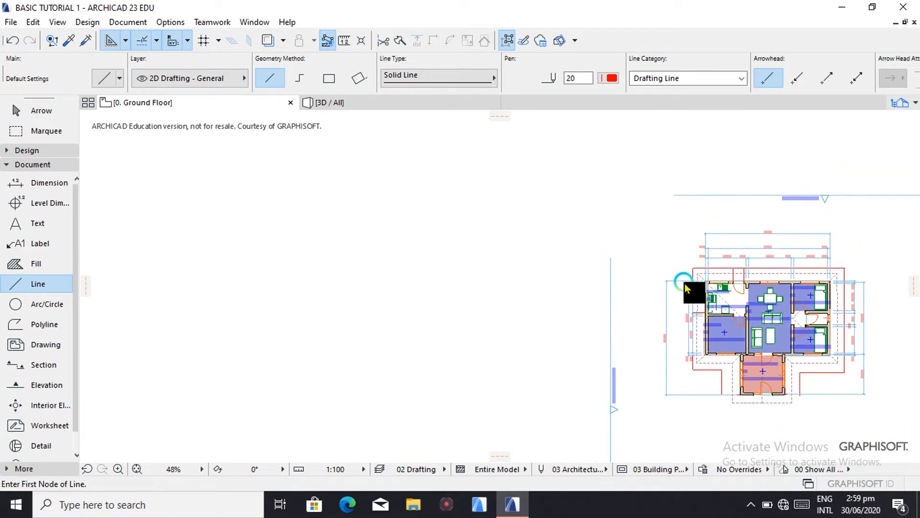
scroll(683, 288, up, 6)
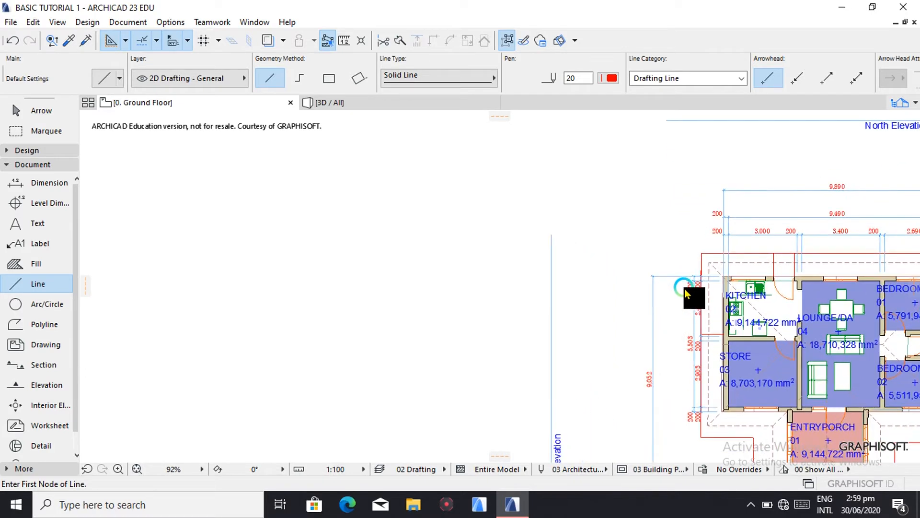
scroll(684, 289, down, 6)
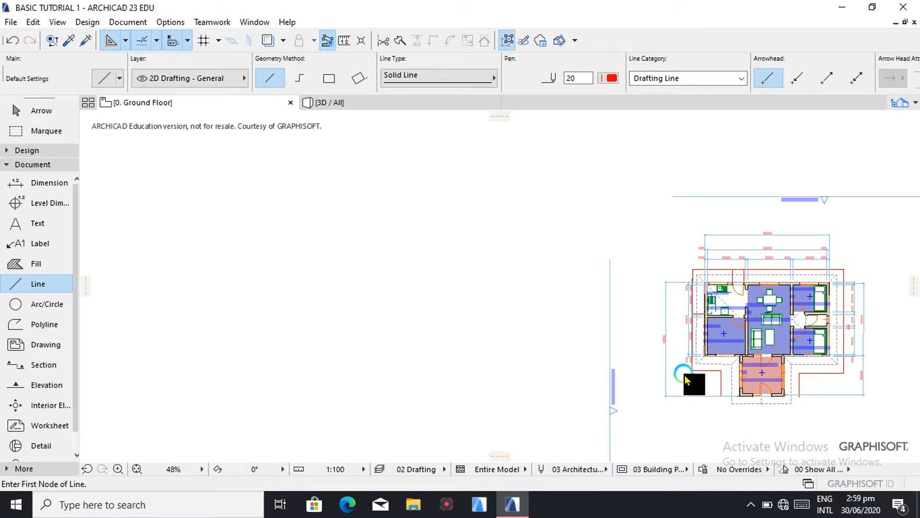
click(695, 369)
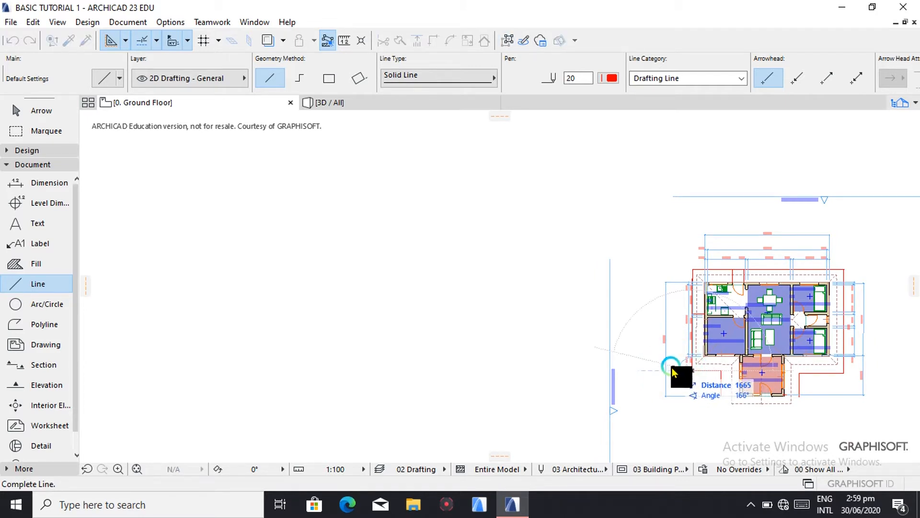
text(2000)
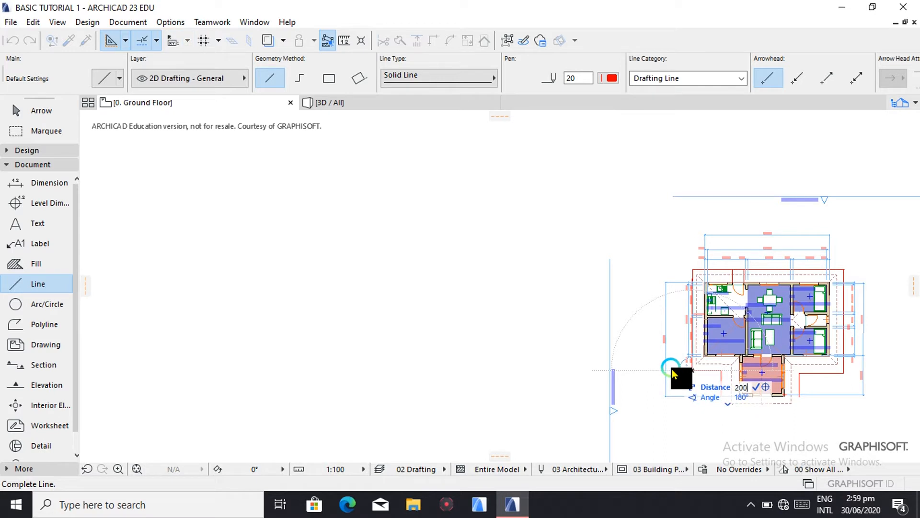
key(Return)
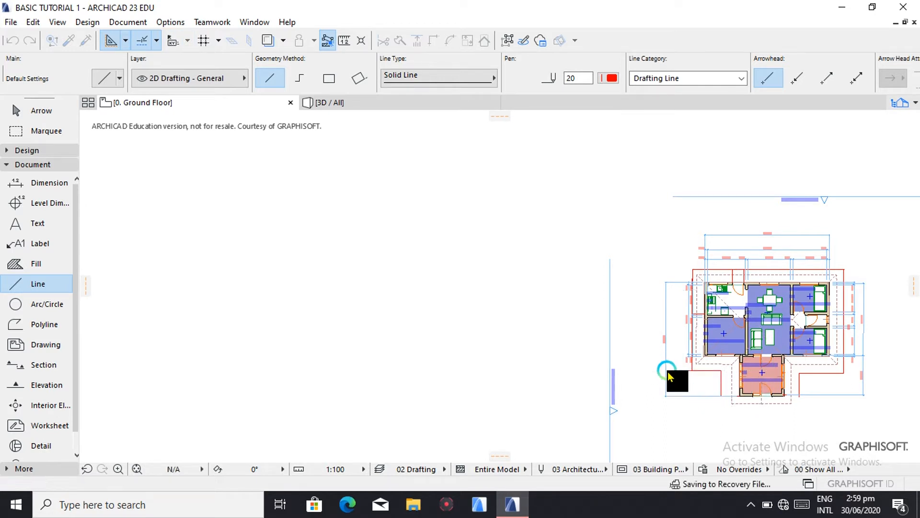
click(671, 371)
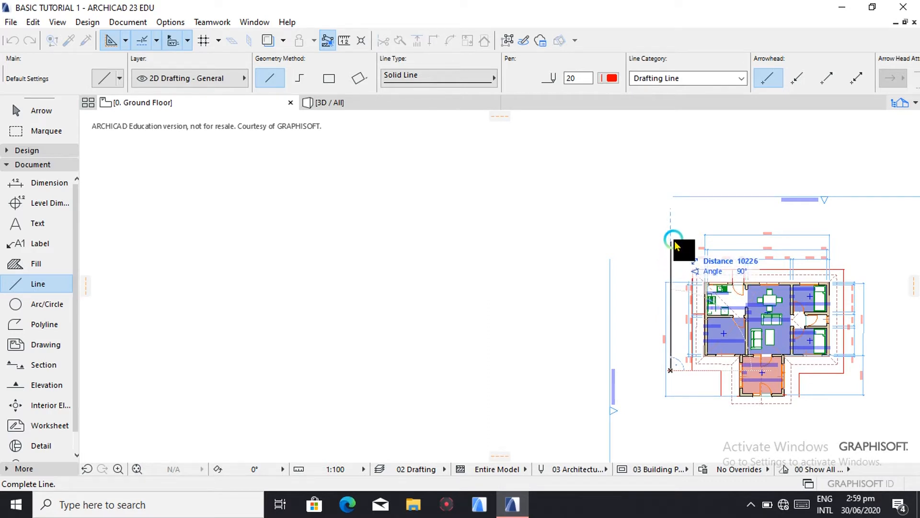
click(673, 243)
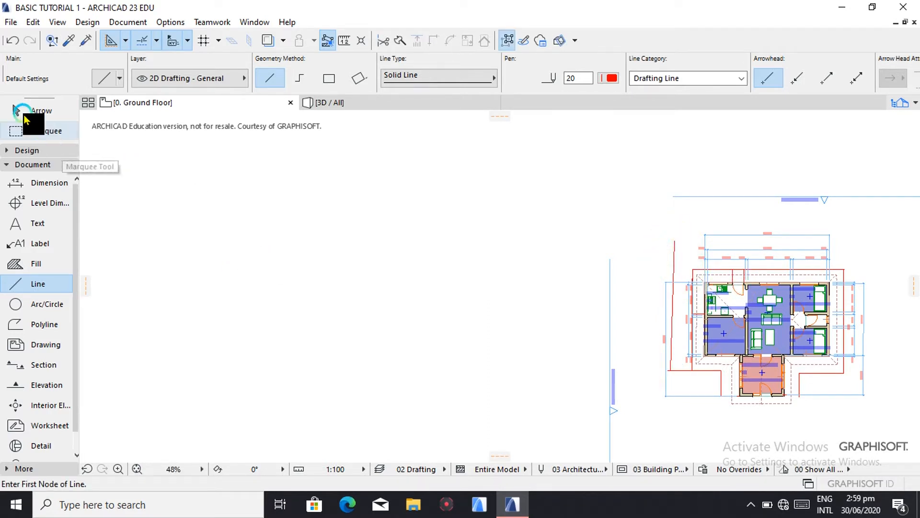
click(12, 42)
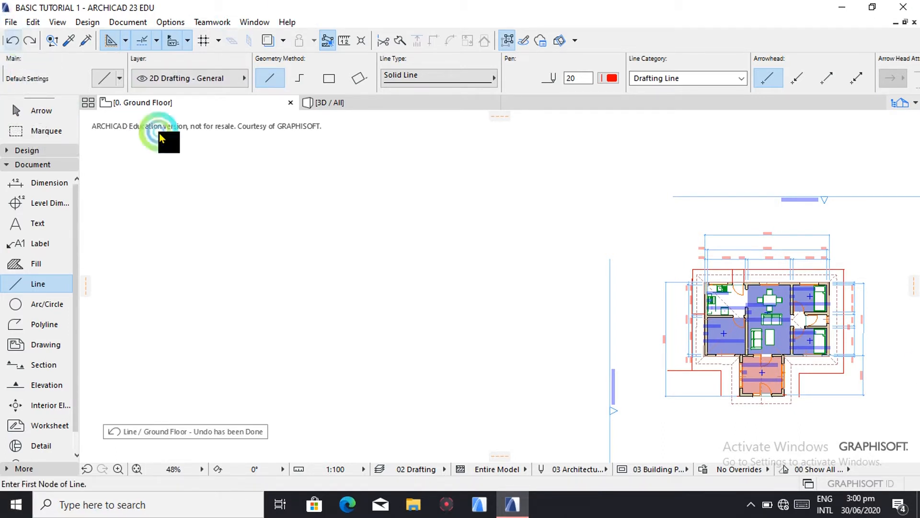
- Draw a vertical line north from the 2000 mm line's west end, and a 2000 mm line north from the outline's northwest corner
click(671, 370)
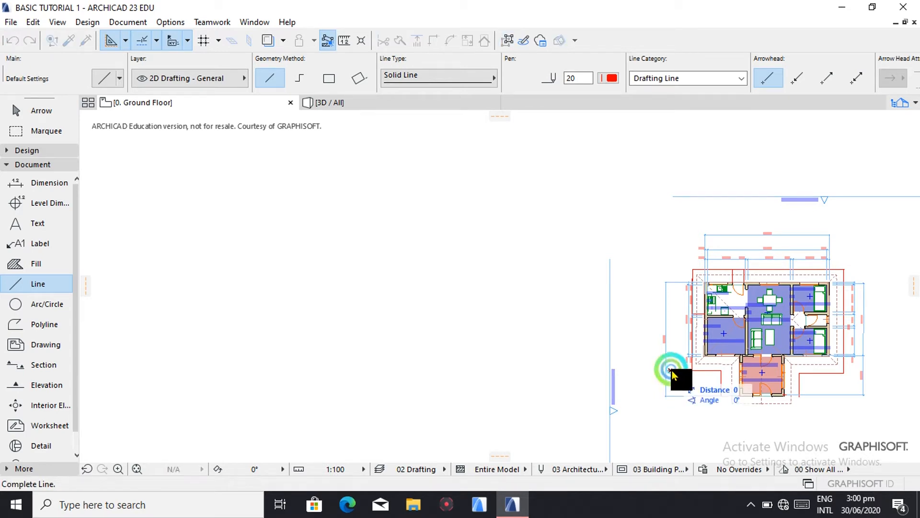
click(669, 236)
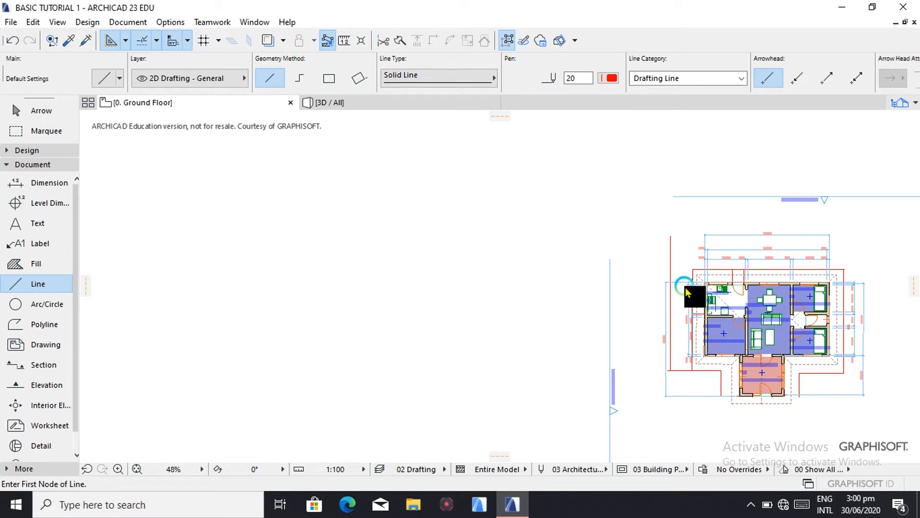
click(692, 269)
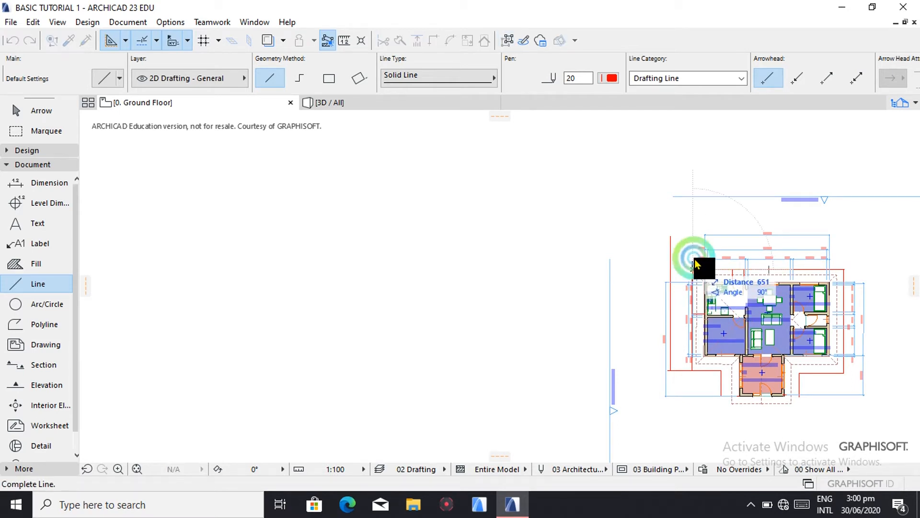
click(693, 248)
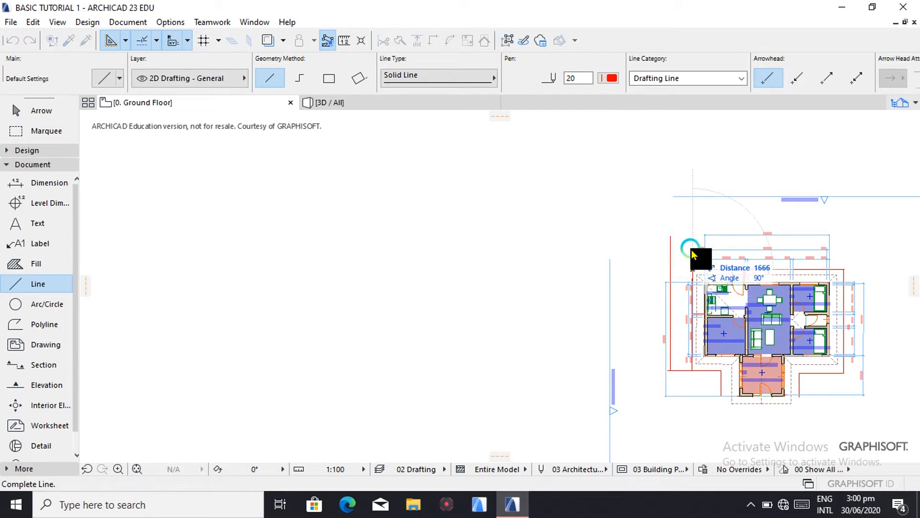
text(2)
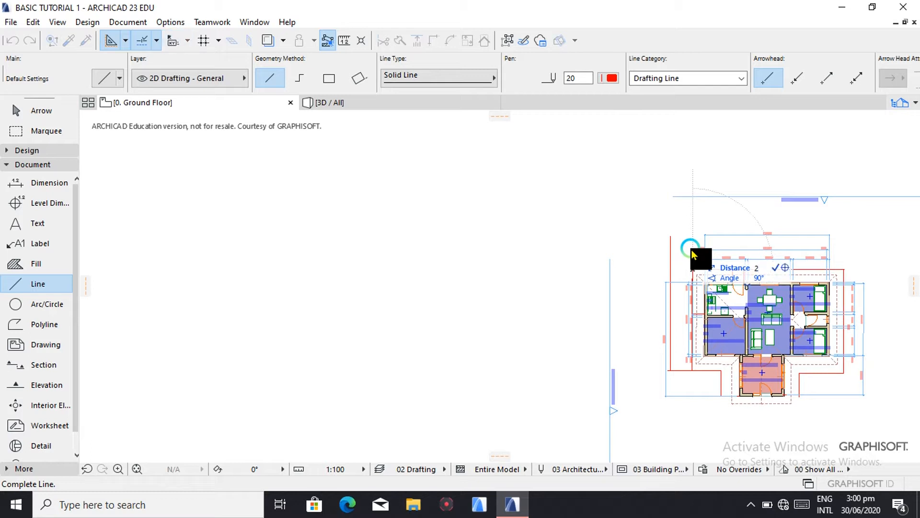
text(000)
key(Return)
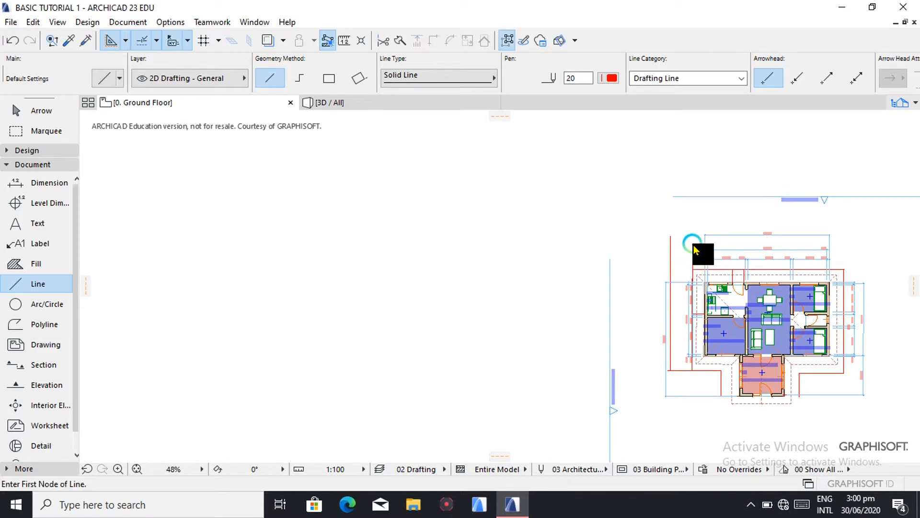
- From the northern 2000 mm line's end, draw one line west to the western vertical and one east past the outline's east side
click(693, 245)
click(671, 247)
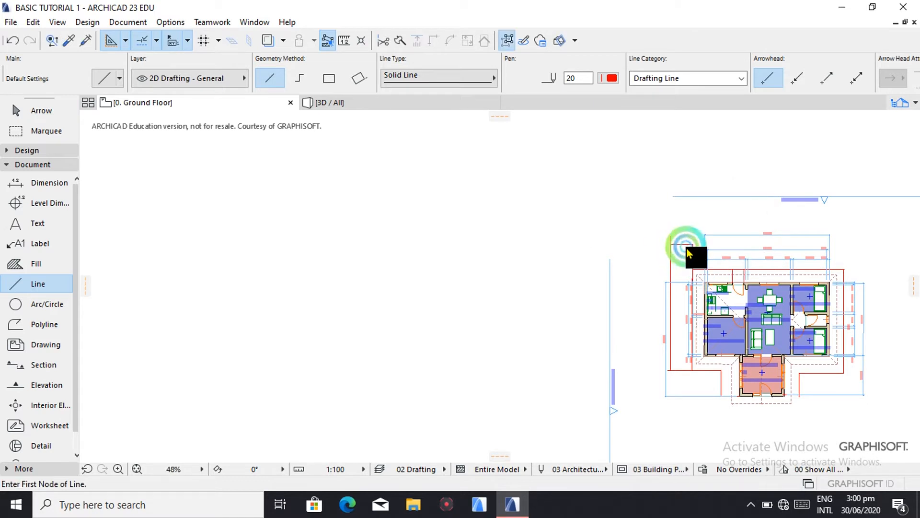
click(694, 245)
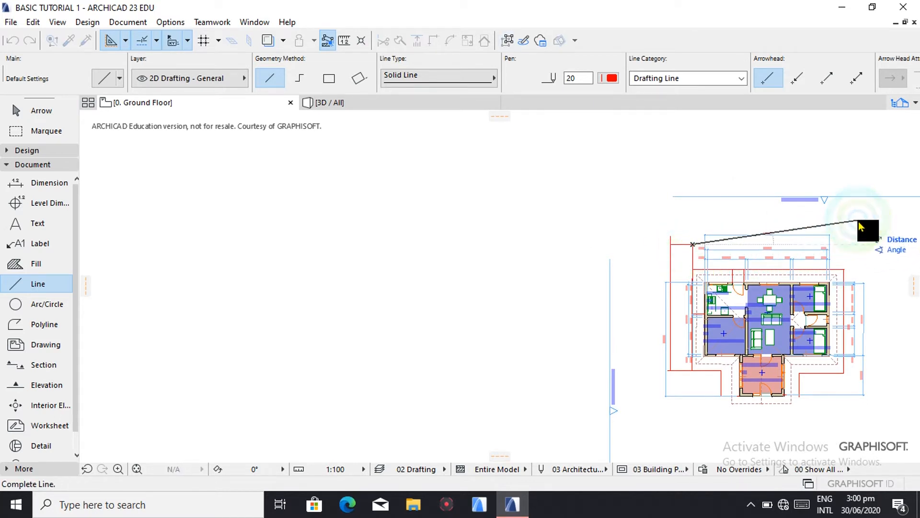
click(868, 249)
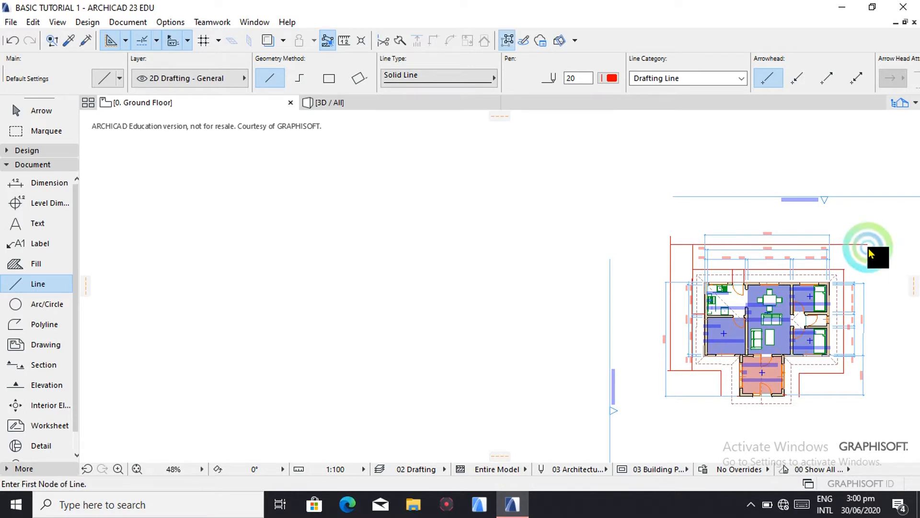
- Draw a 2000 mm line east from the outline's northeast corner and a vertical line from its end south past the entry porch
click(844, 269)
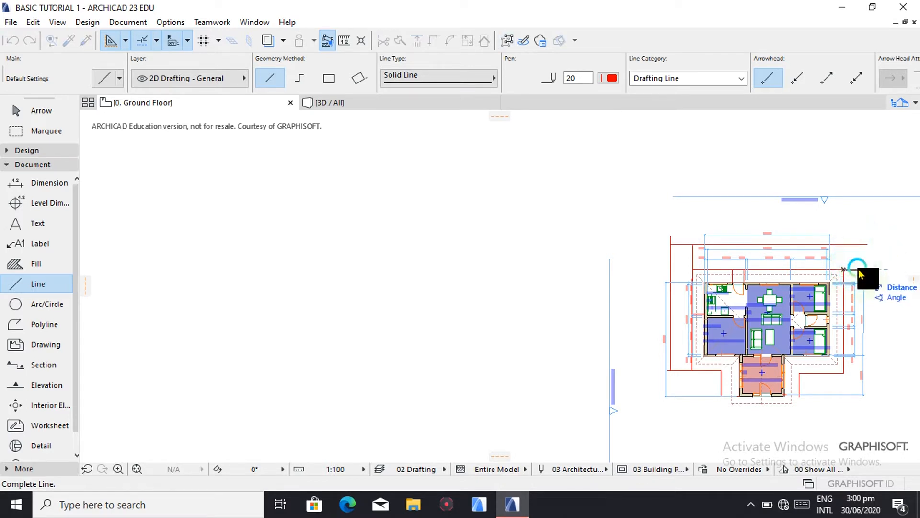
text(200)
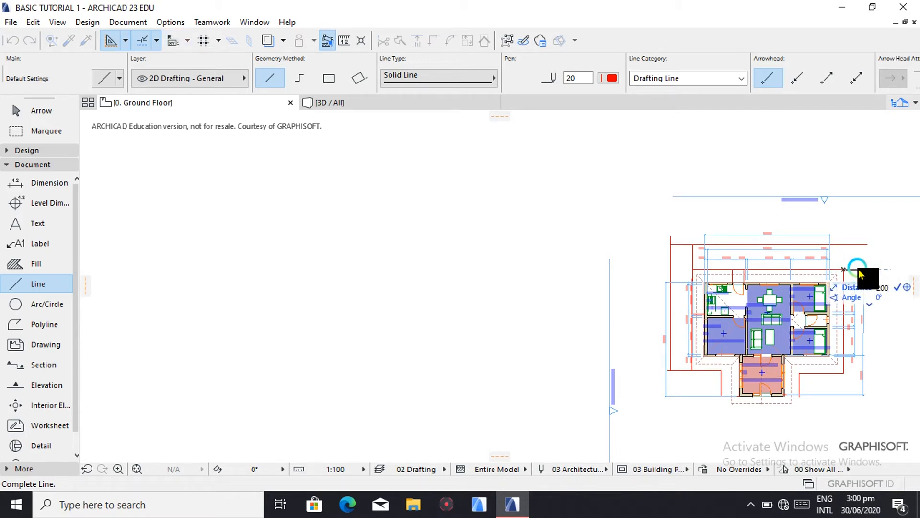
text(0)
key(Return)
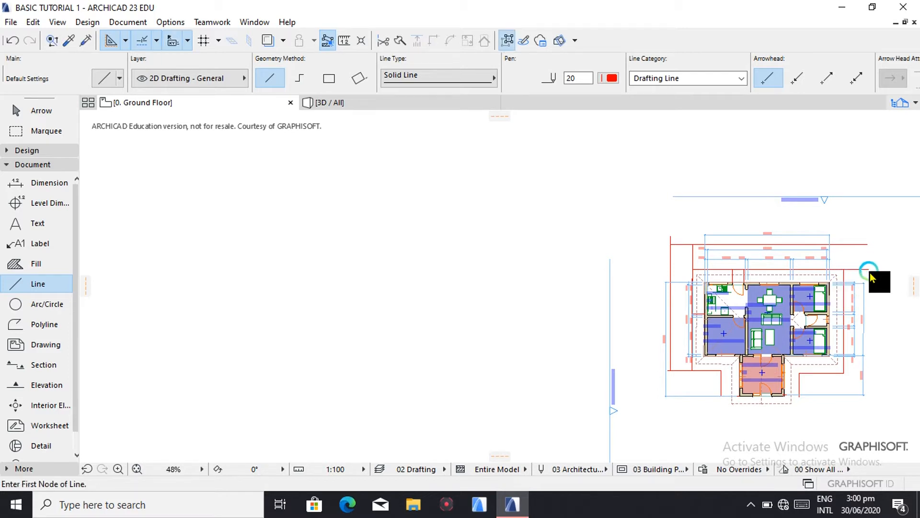
click(870, 271)
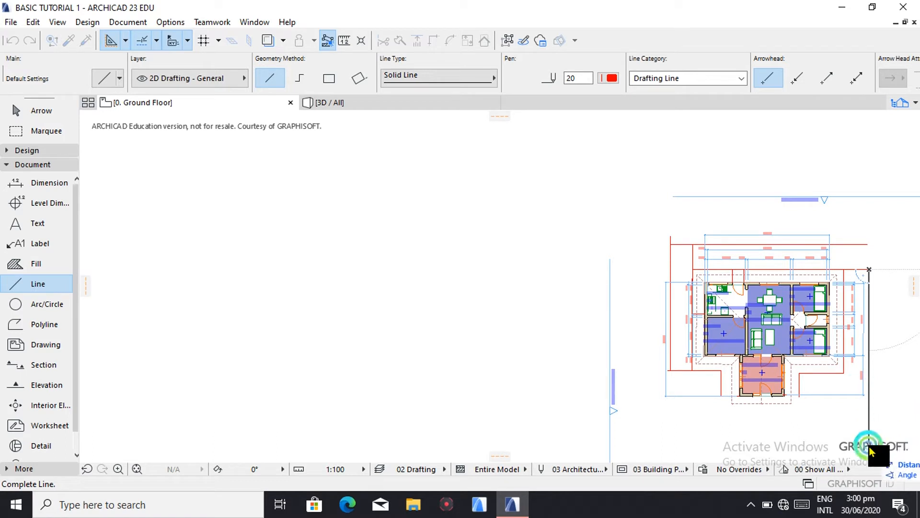
click(885, 430)
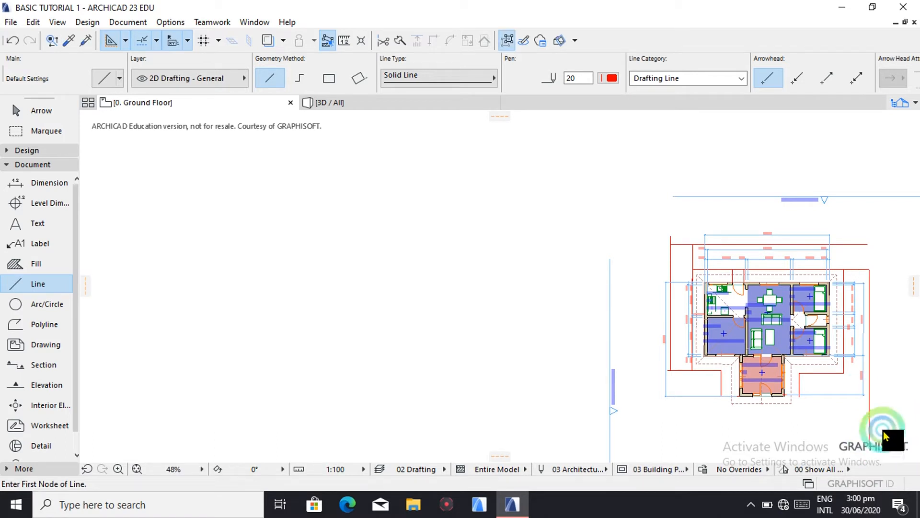
- Draw a short line connecting the outer north line's east end to the outer eastern vertical line
click(868, 244)
click(871, 277)
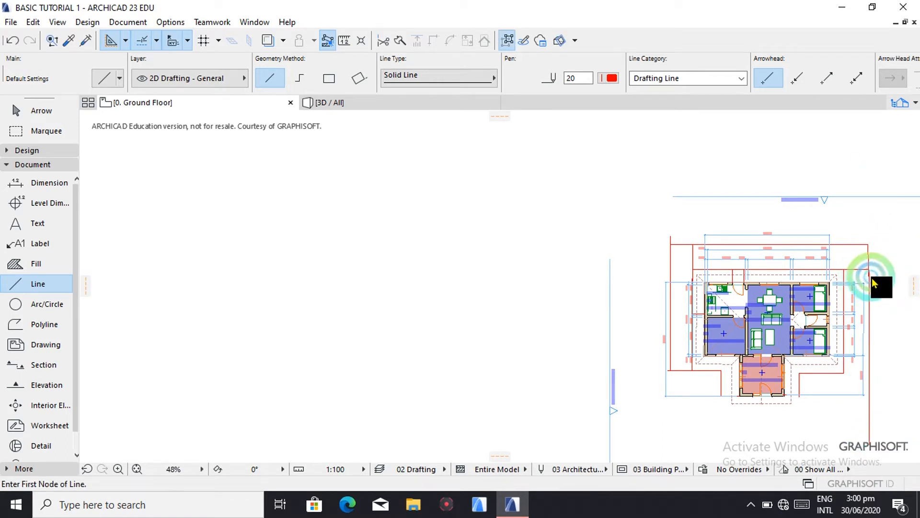
click(867, 447)
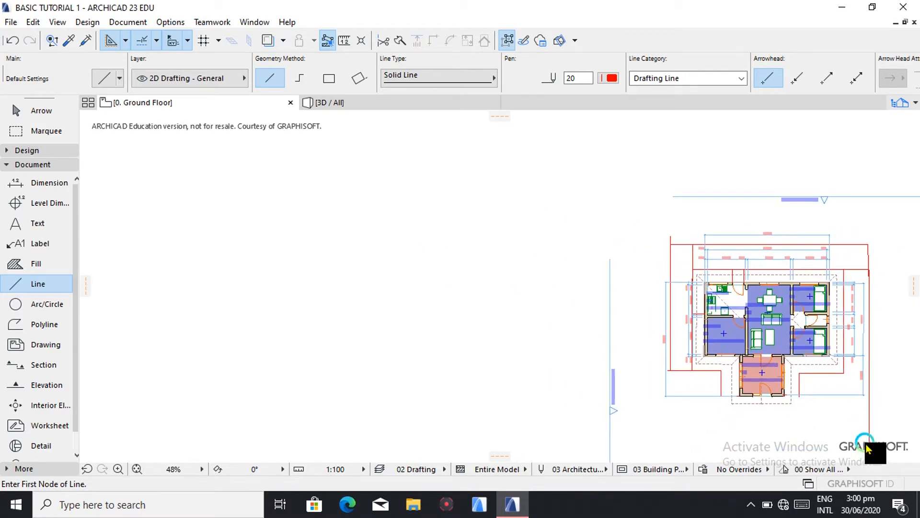
- Draw a vertical line about 5600 mm south from the foot of the outer western line
scroll(867, 446, up, 4)
scroll(631, 398, down, 2)
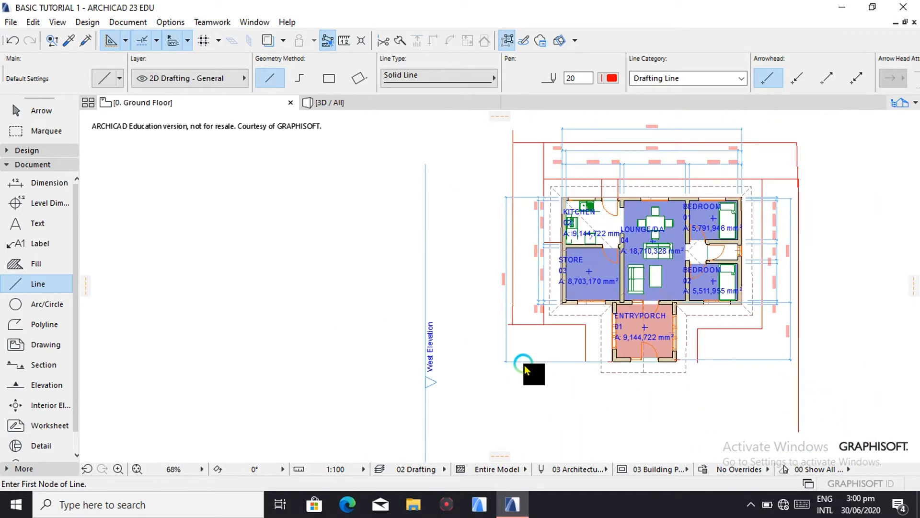
click(515, 327)
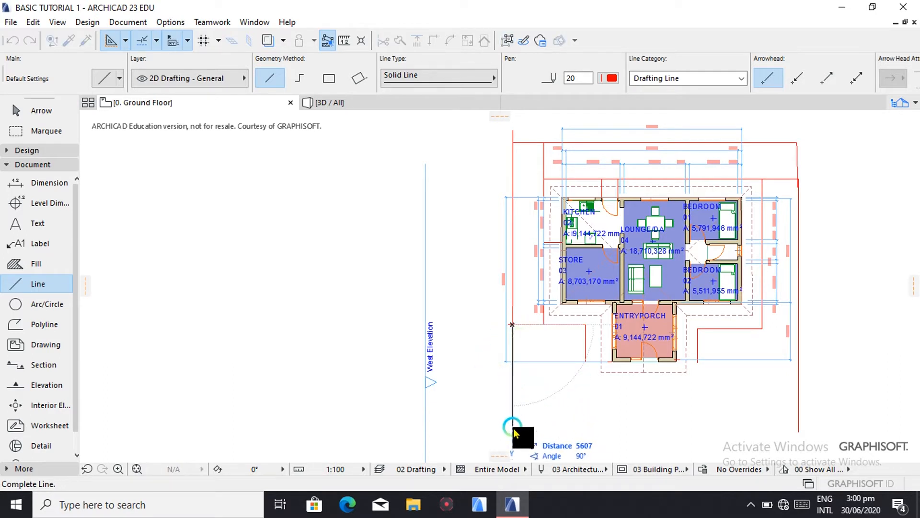
click(513, 428)
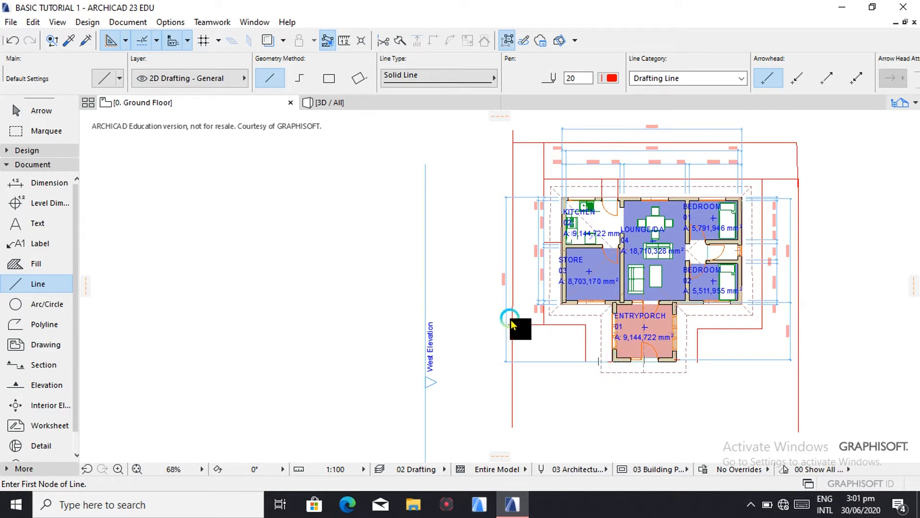
- Draw a large rectangle with the rectangular line method enclosing the house and all the offset lines
scroll(522, 301, down, 2)
scroll(521, 301, down, 1)
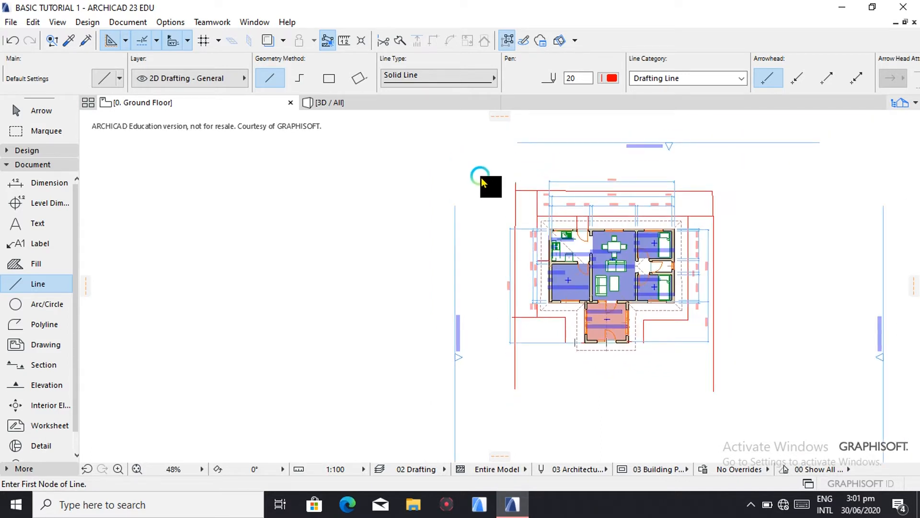
click(329, 78)
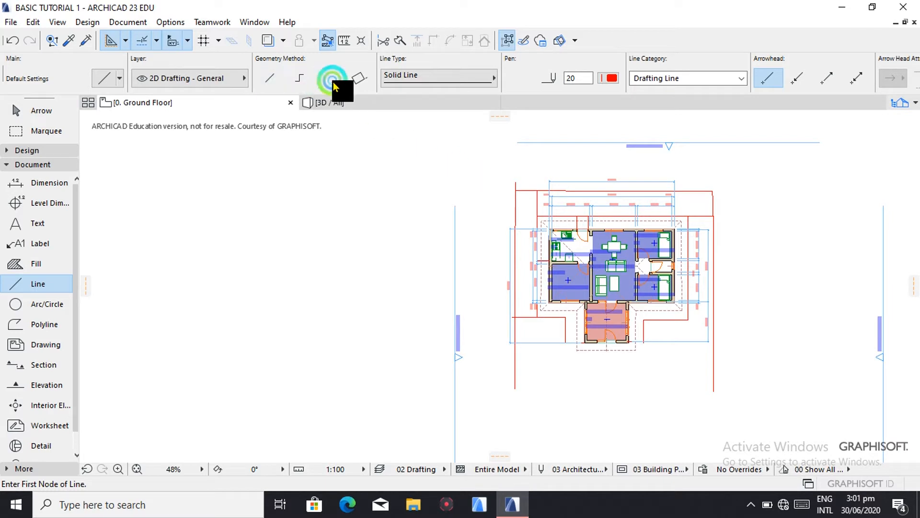
click(467, 177)
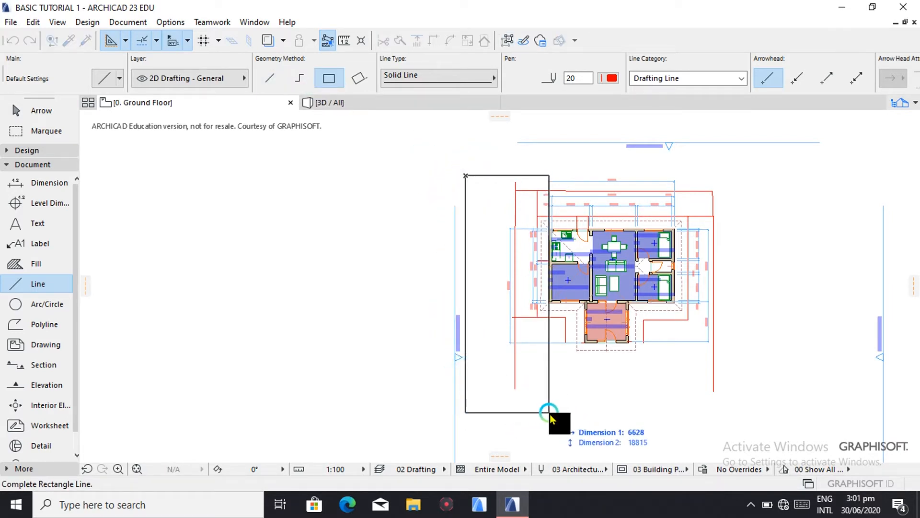
click(467, 179)
click(469, 152)
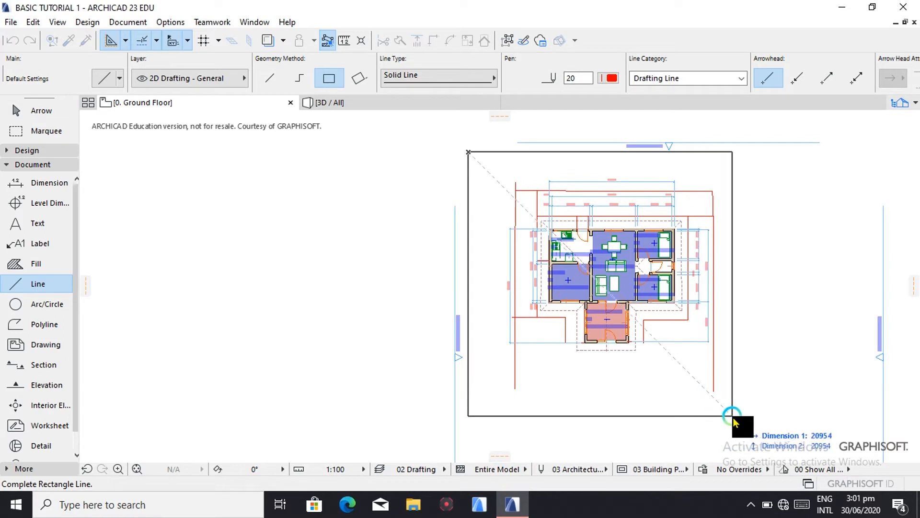
click(766, 415)
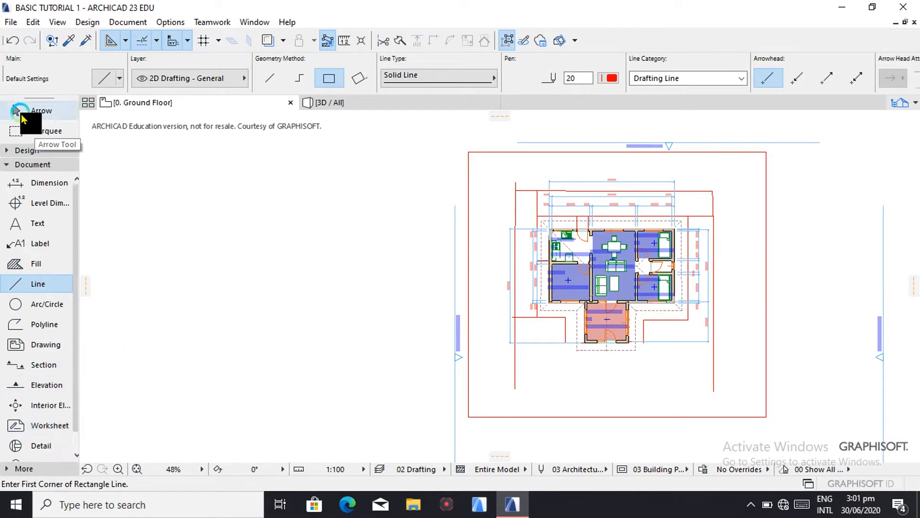
- Draw rectangular meshes with the Mesh tool's default settings between the porch's east wall and its offset line, and along Bedroom 02's south wall
click(29, 150)
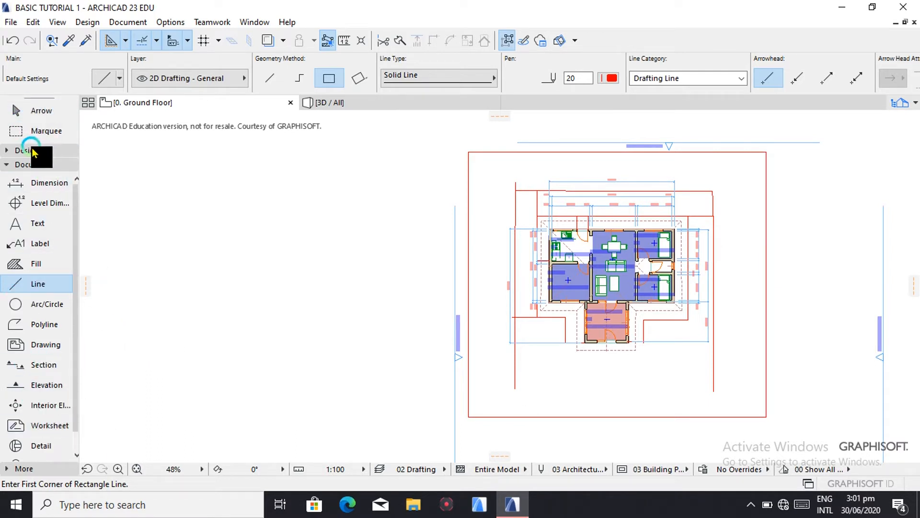
click(49, 431)
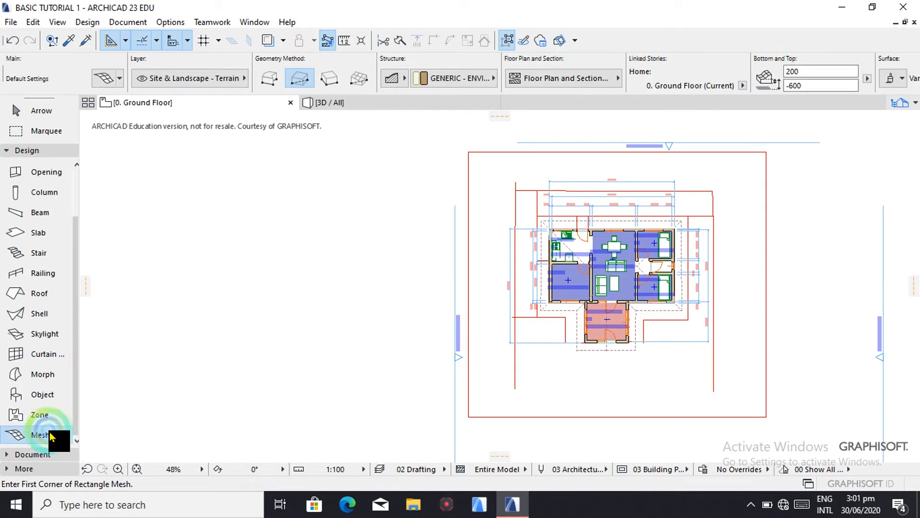
click(106, 78)
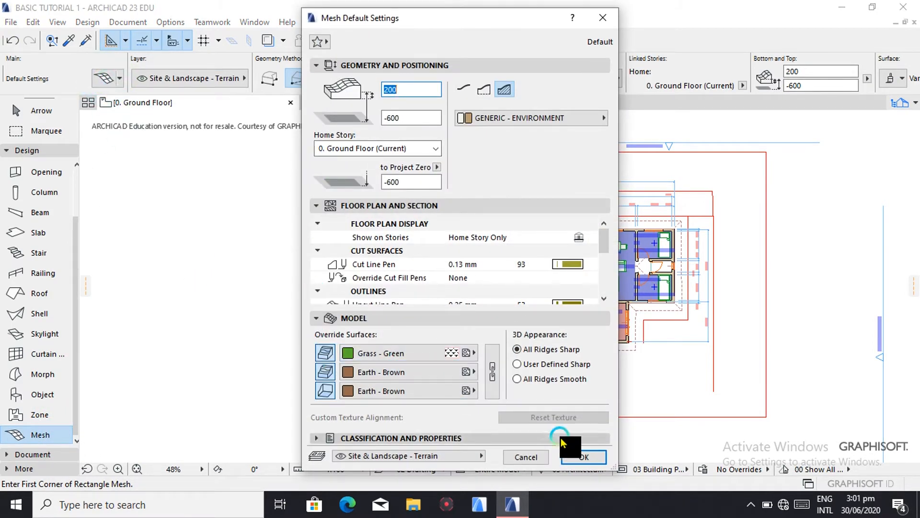
click(584, 457)
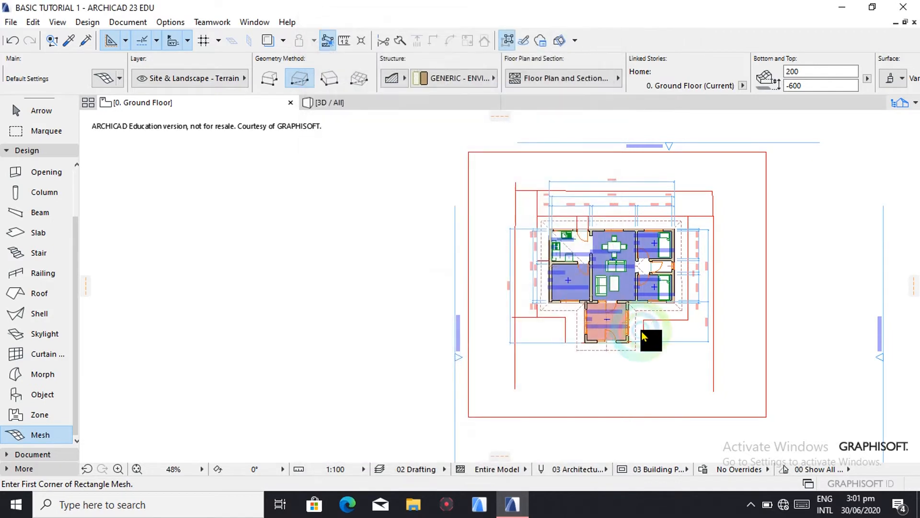
scroll(641, 332, up, 5)
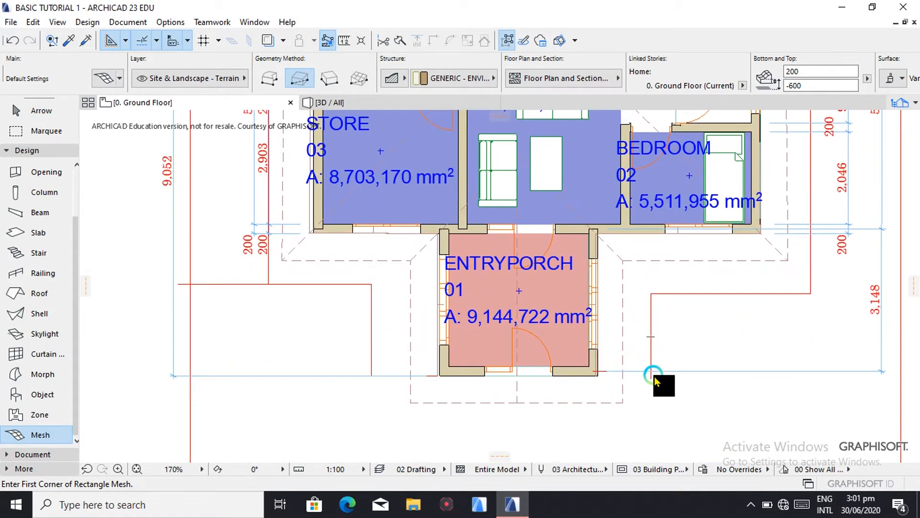
click(651, 372)
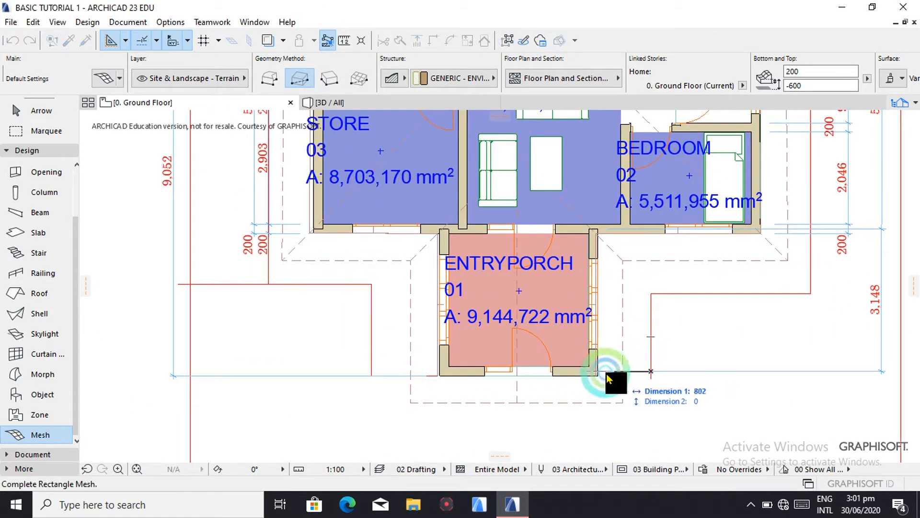
click(598, 235)
click(651, 234)
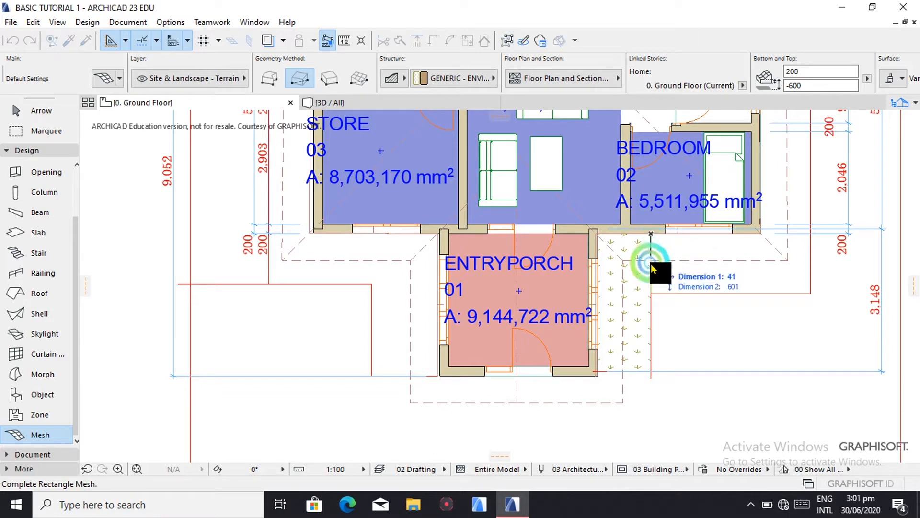
click(811, 293)
- Draw a rectangular mesh about 1300 mm wide along the house's east wall, from the south wall line up to the north offset line
scroll(812, 293, down, 3)
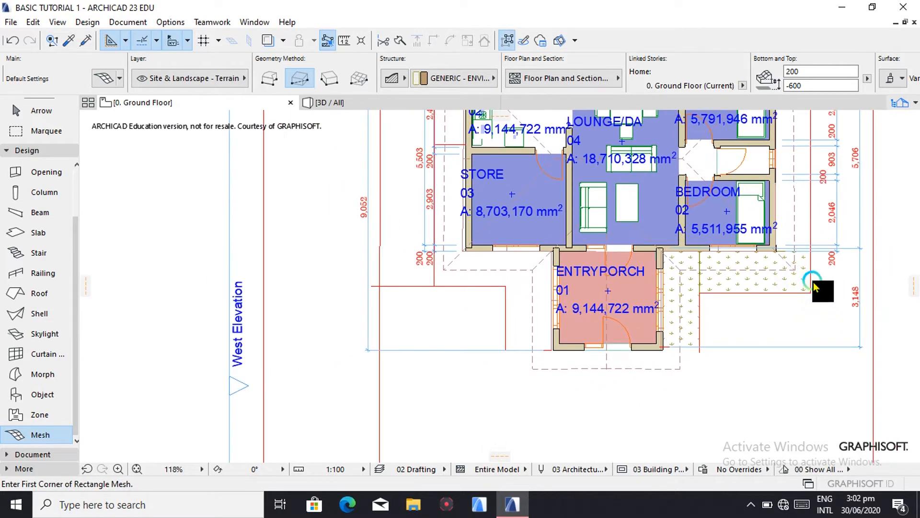
scroll(811, 254, up, 5)
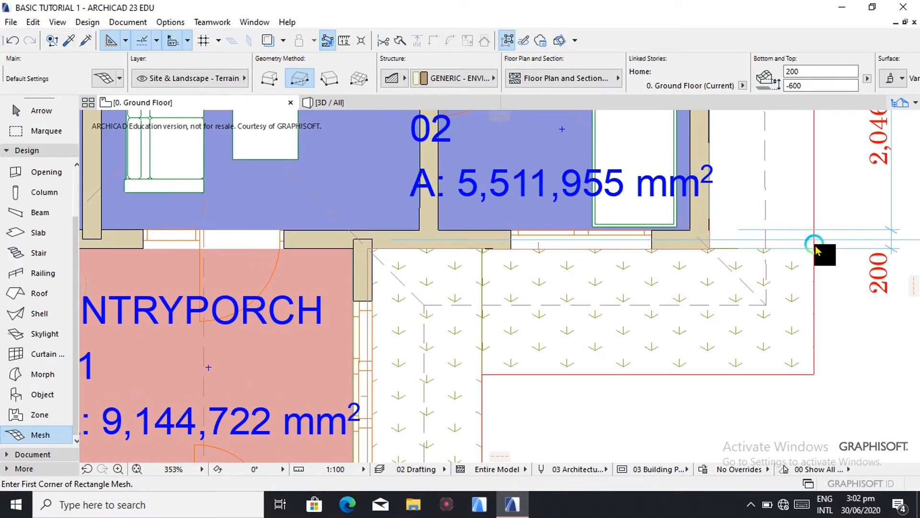
click(815, 252)
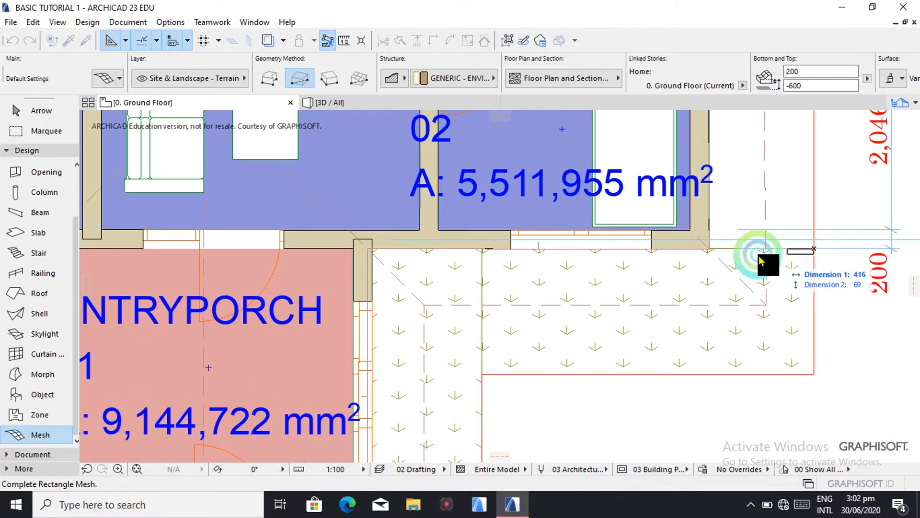
scroll(755, 262, down, 4)
scroll(742, 256, down, 5)
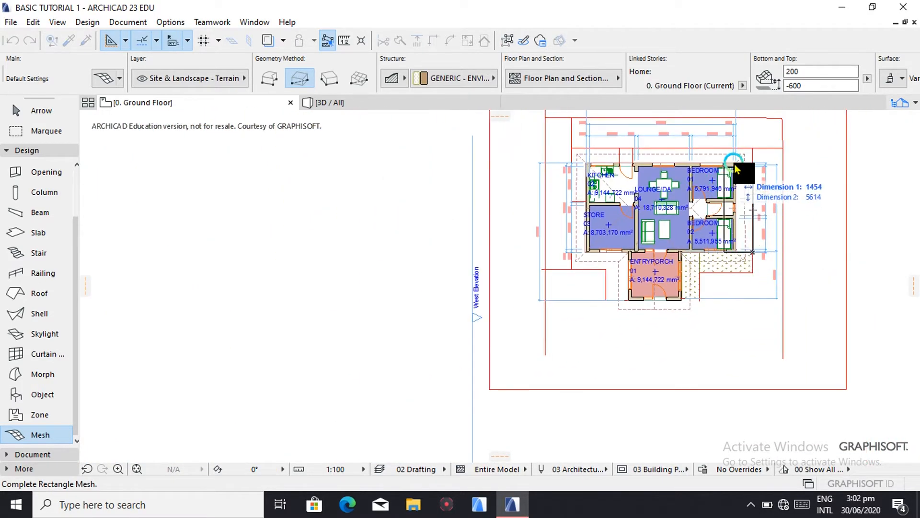
scroll(746, 156, up, 2)
scroll(746, 156, up, 1)
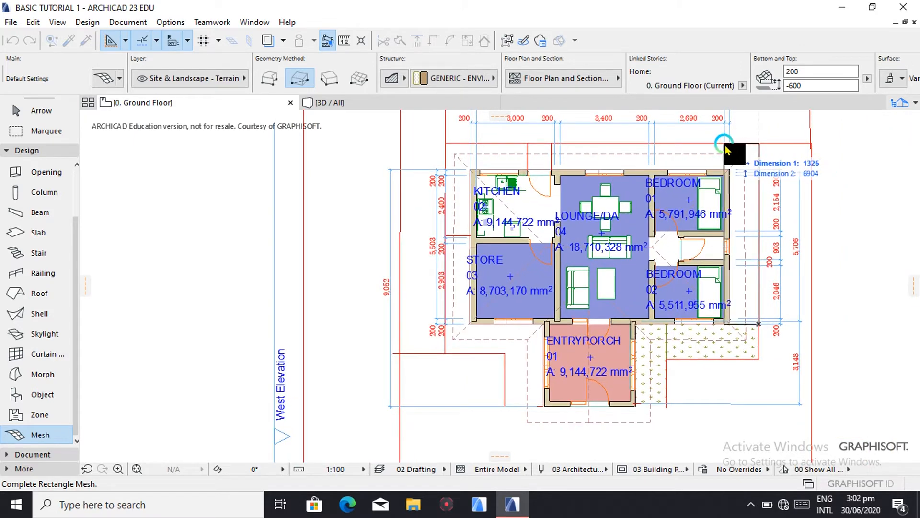
click(729, 144)
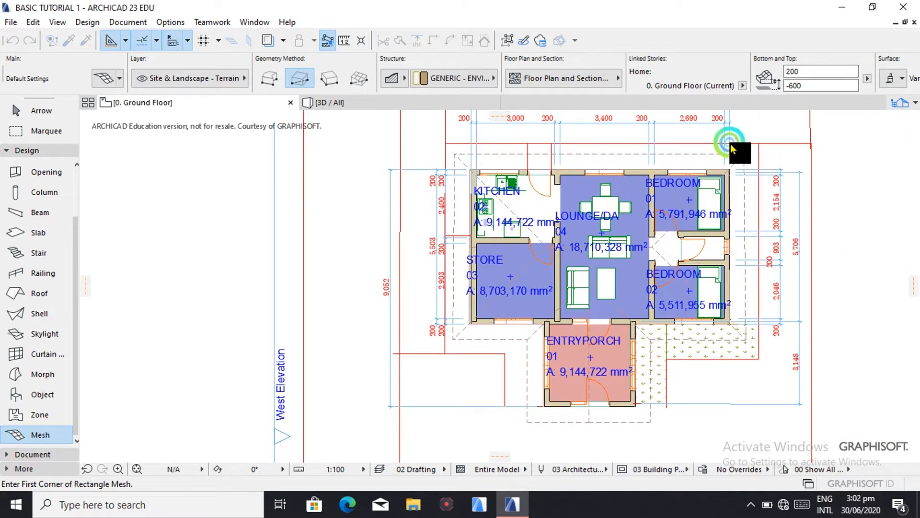
- Draw two rectangular meshes along the house's north wall, leaving the path at the kitchen door uncovered
click(728, 147)
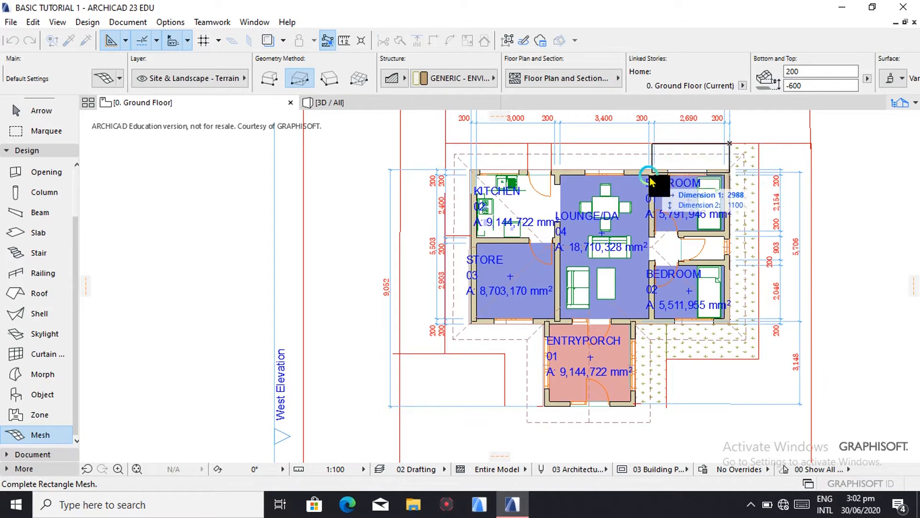
click(548, 165)
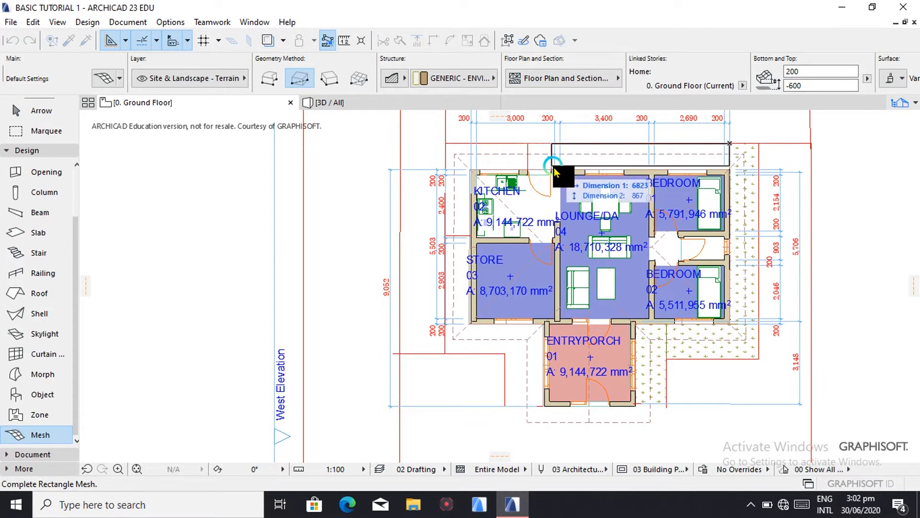
click(554, 170)
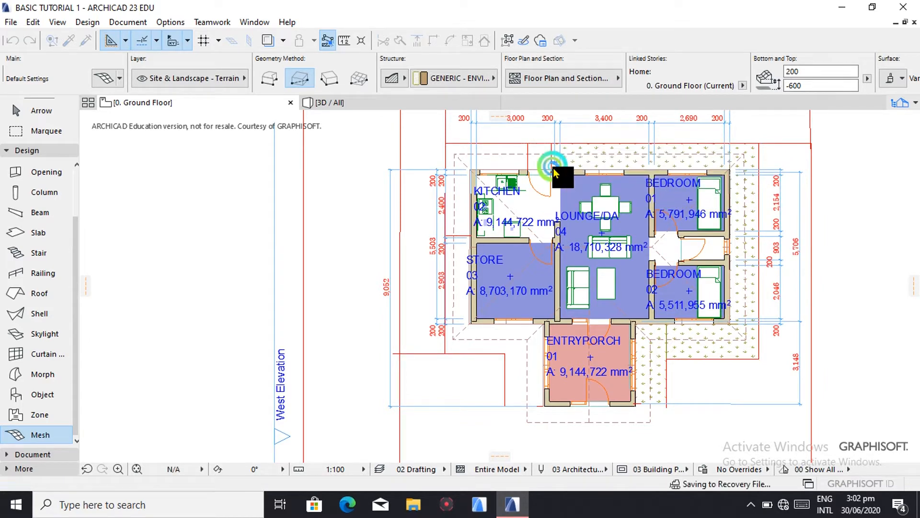
click(527, 144)
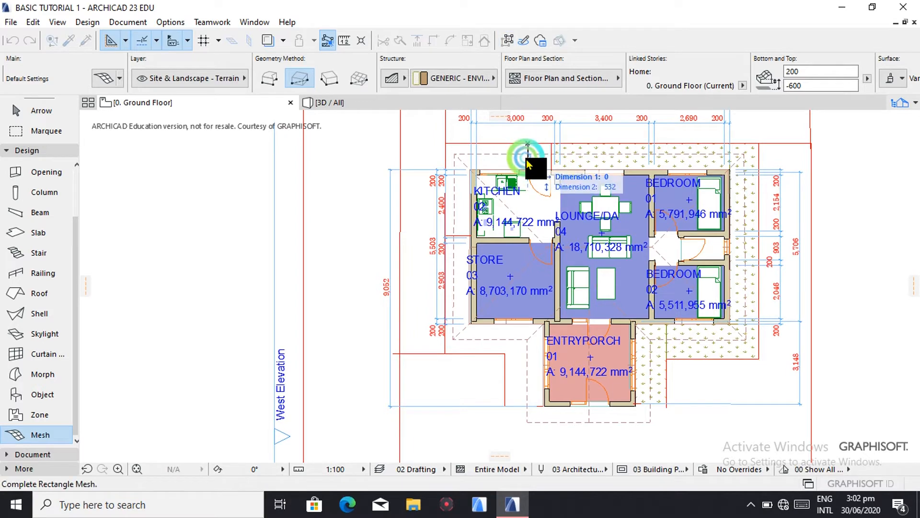
click(445, 172)
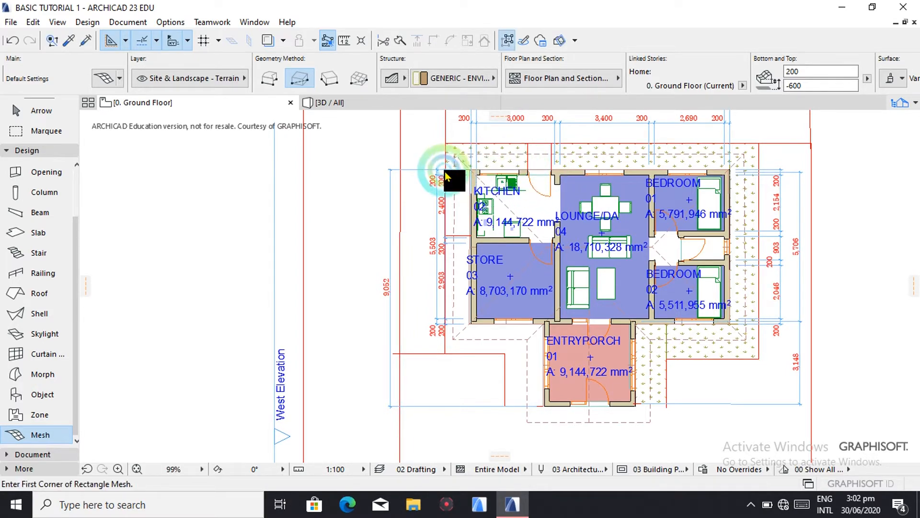
- Fill the rest of the inner offset strip with rectangular meshes along the west wall, south of the store and west of the entry porch
click(445, 171)
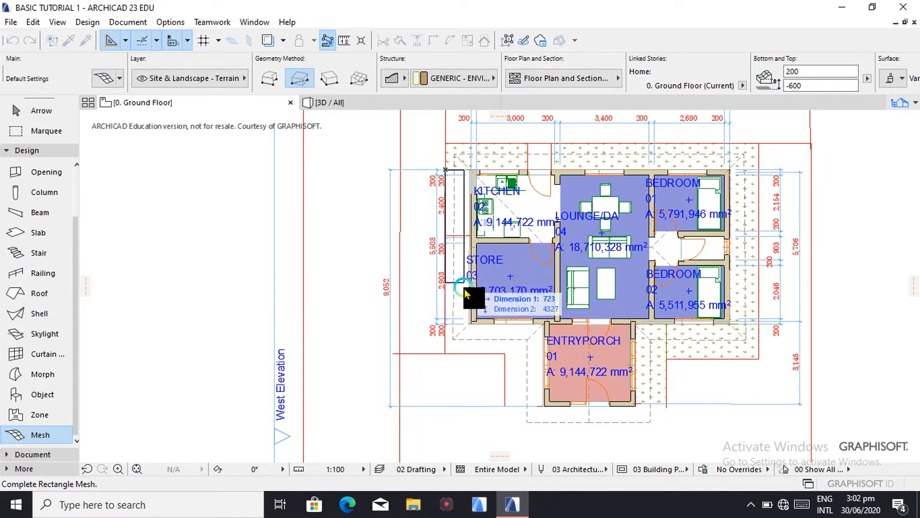
click(475, 355)
click(475, 354)
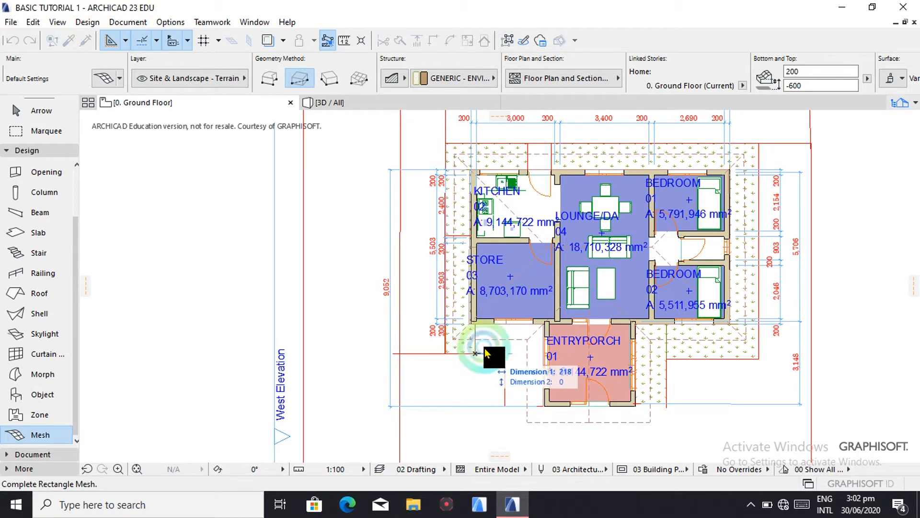
click(544, 328)
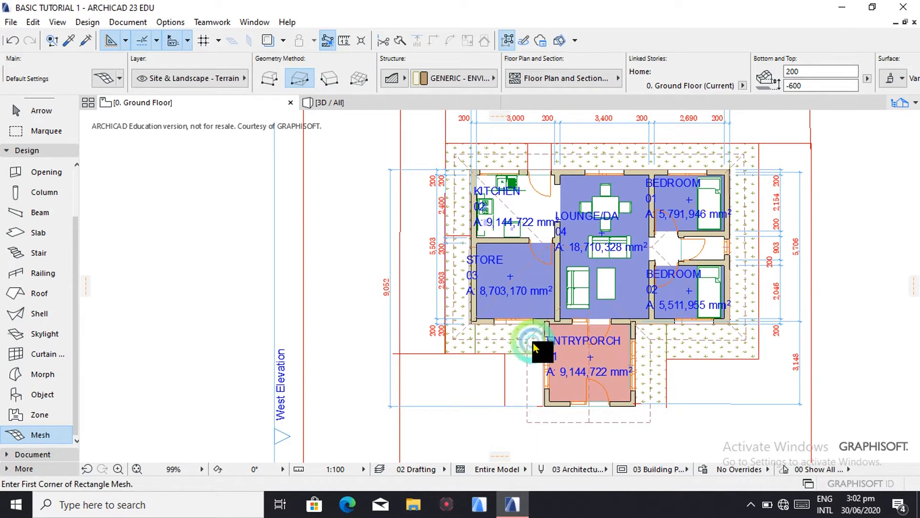
click(505, 352)
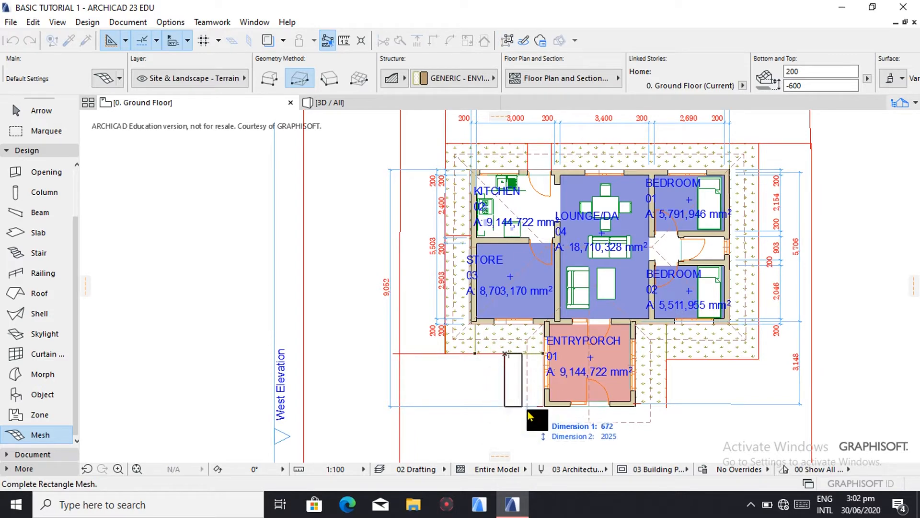
click(545, 409)
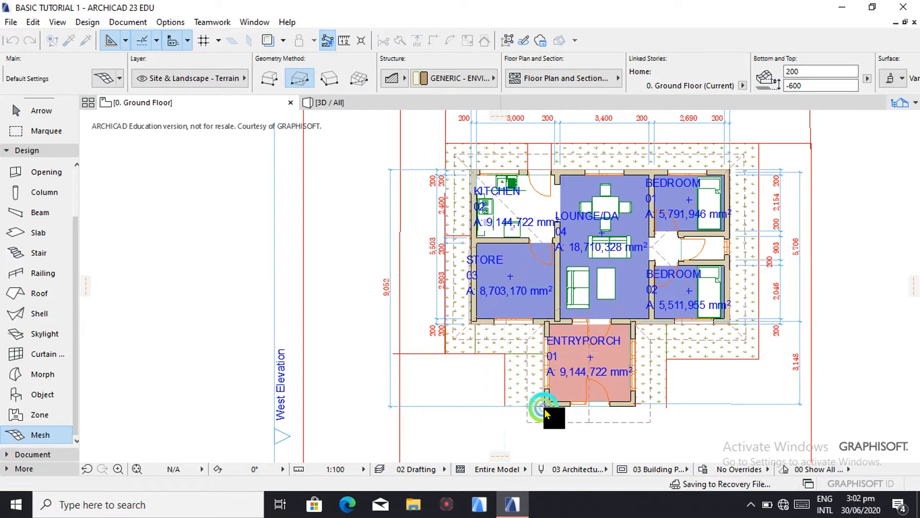
- Draw a full-height rectangular mesh, about 3800 mm wide, between the enclosing rectangle's west edge and the outer western line
scroll(544, 405, down, 3)
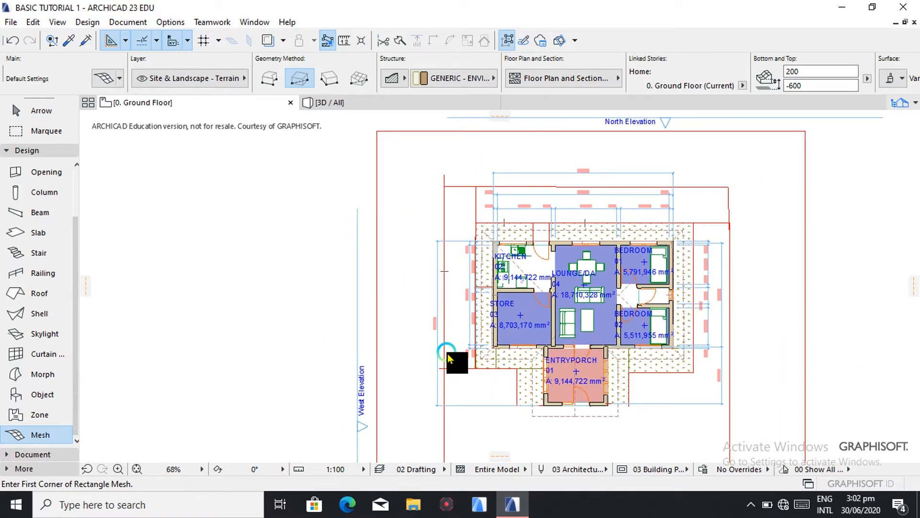
scroll(448, 353, down, 2)
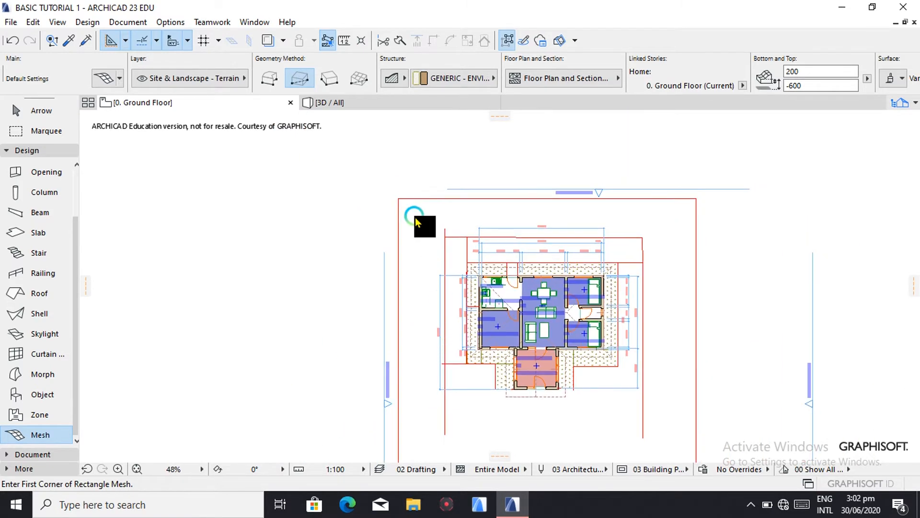
click(398, 201)
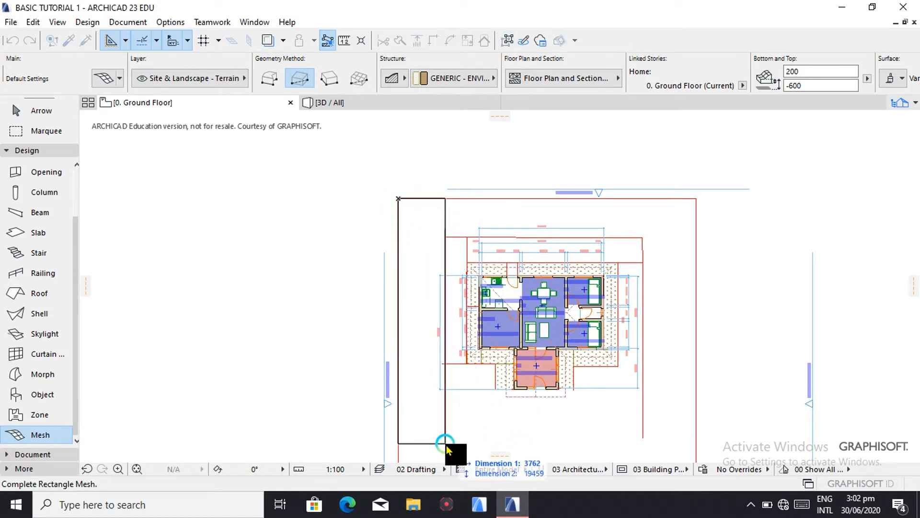
scroll(447, 445, down, 2)
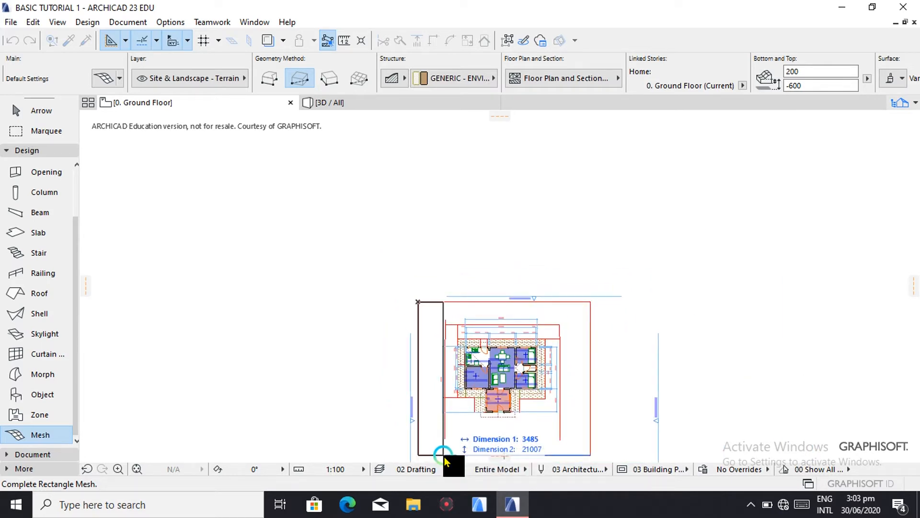
click(446, 455)
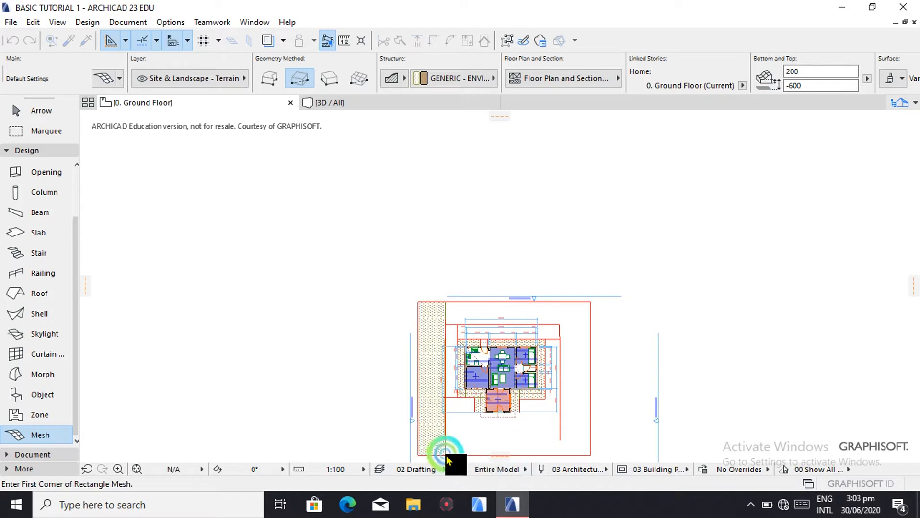
- Draw rectangular meshes along the enclosing rectangle's north edge and between the outer eastern line and its east edge
click(446, 302)
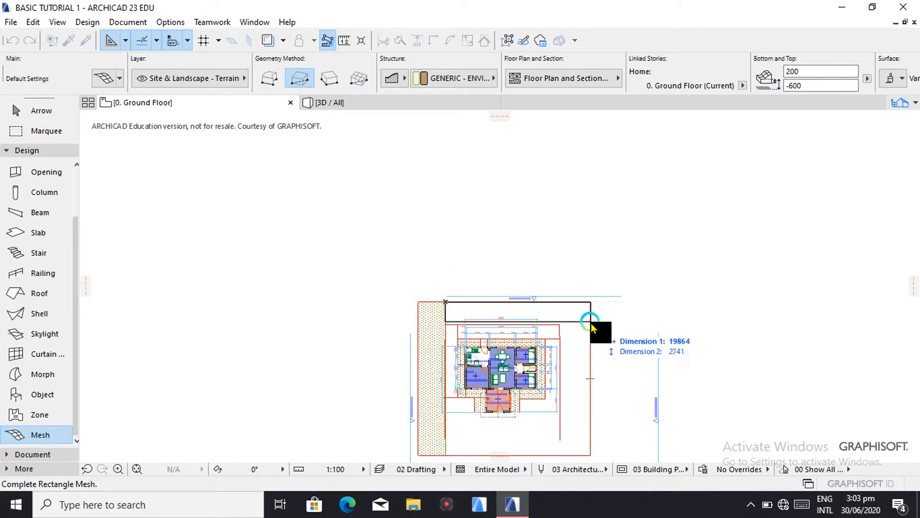
click(591, 324)
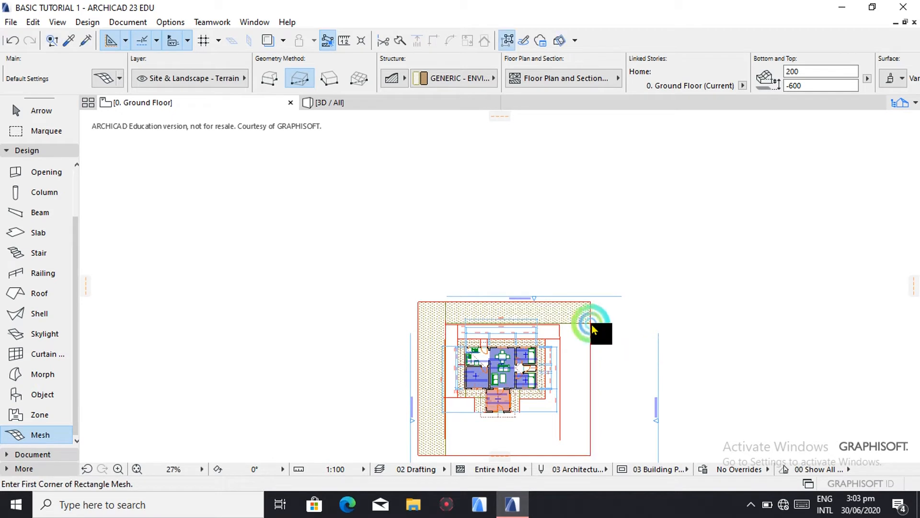
click(560, 324)
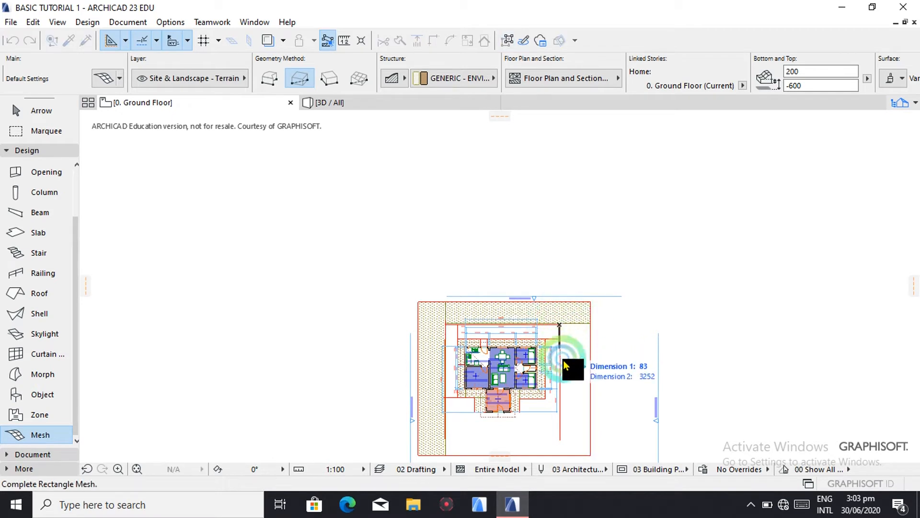
click(591, 455)
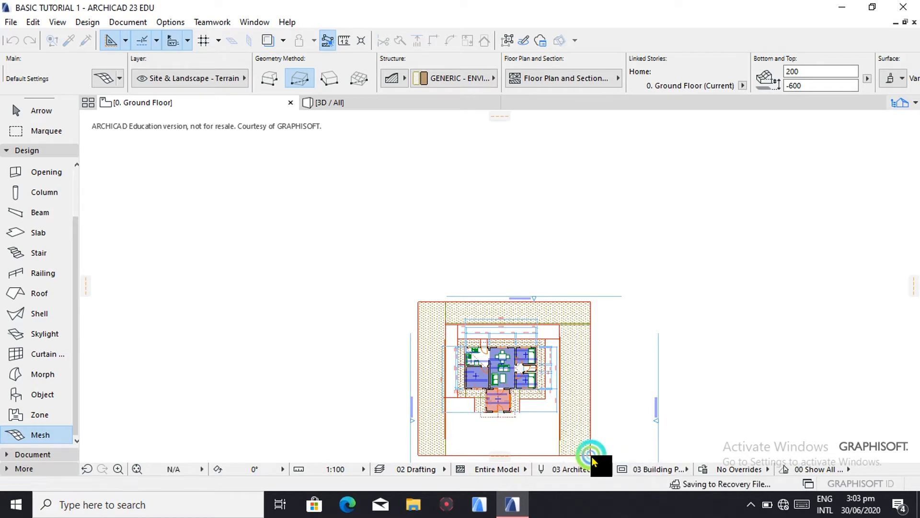
- Examine the grass meshes around the house and the entry porch in the 3D view
click(364, 107)
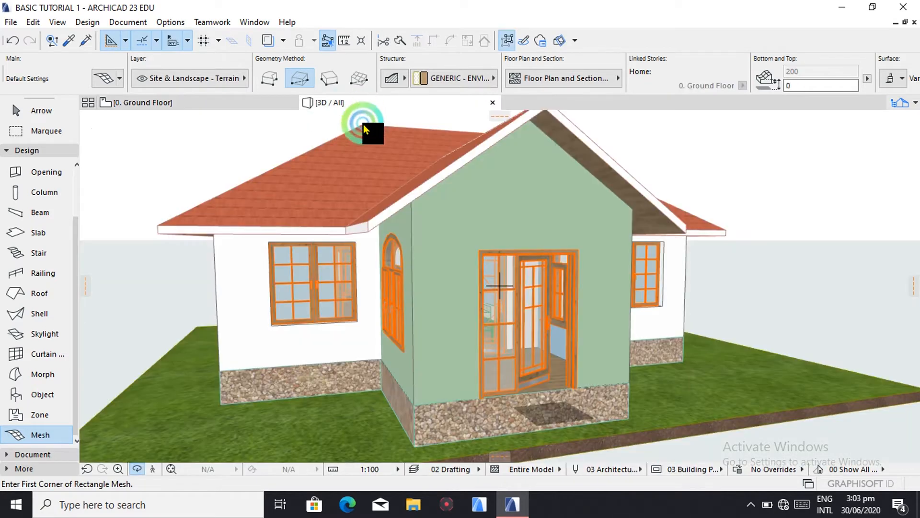
scroll(341, 281, down, 3)
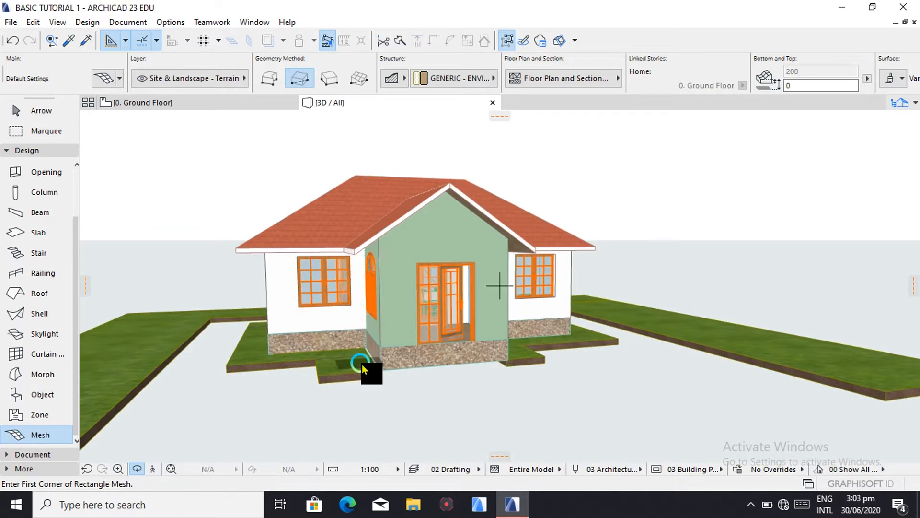
scroll(370, 357, up, 2)
shift+middle_drag(370, 358, 382, 389)
scroll(384, 395, up, 5)
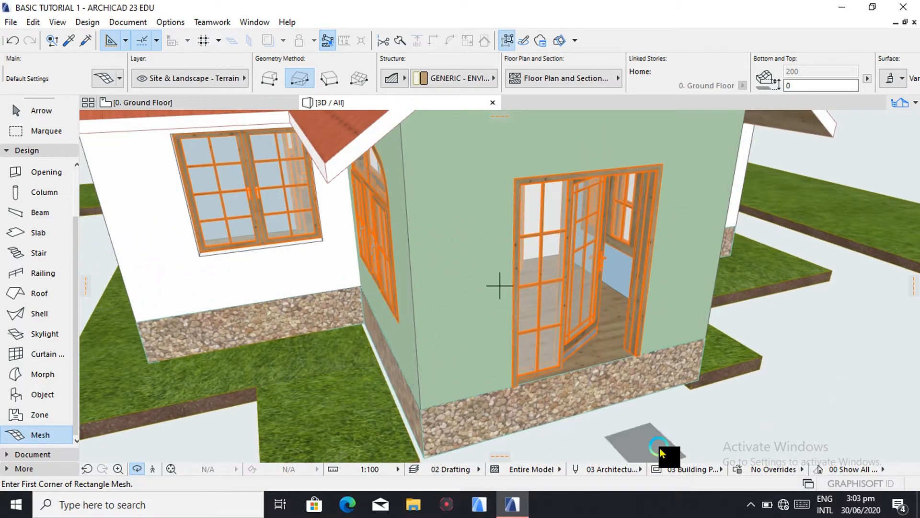
- Examine the grass meshes and walkways across the front of the house in the 3D view
scroll(659, 447, down, 3)
shift+middle_drag(637, 409, 580, 347)
scroll(579, 347, down, 5)
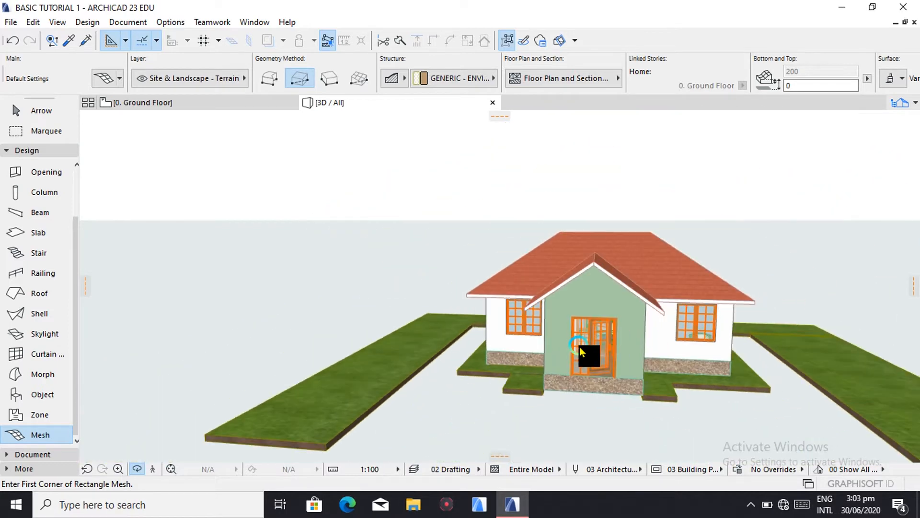
shift+middle_drag(539, 372, 472, 413)
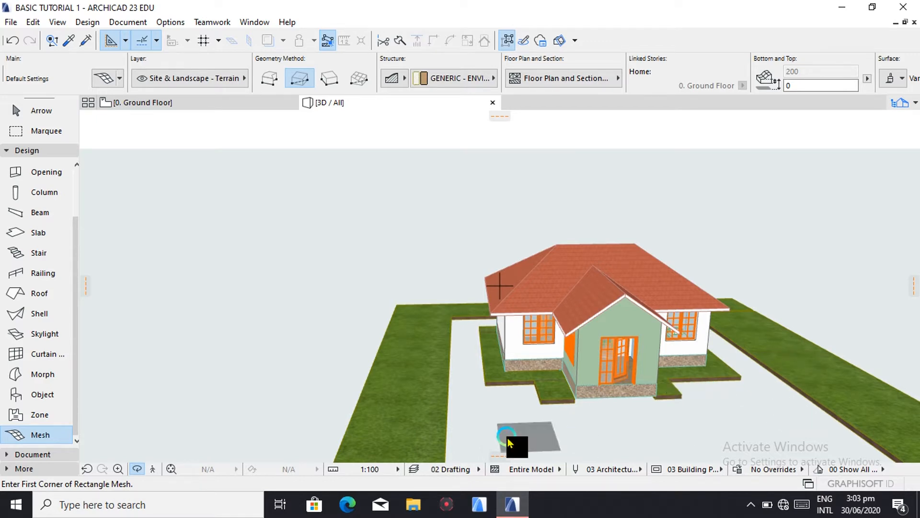
- On the ground floor plan, move both east corners of the mesh west of the entry porch onto the porch's outer wall face
click(206, 108)
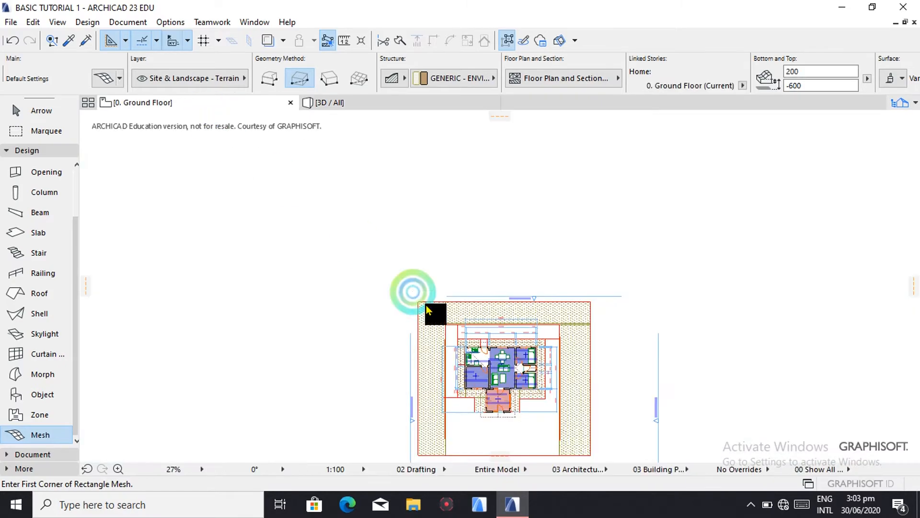
scroll(479, 416, up, 8)
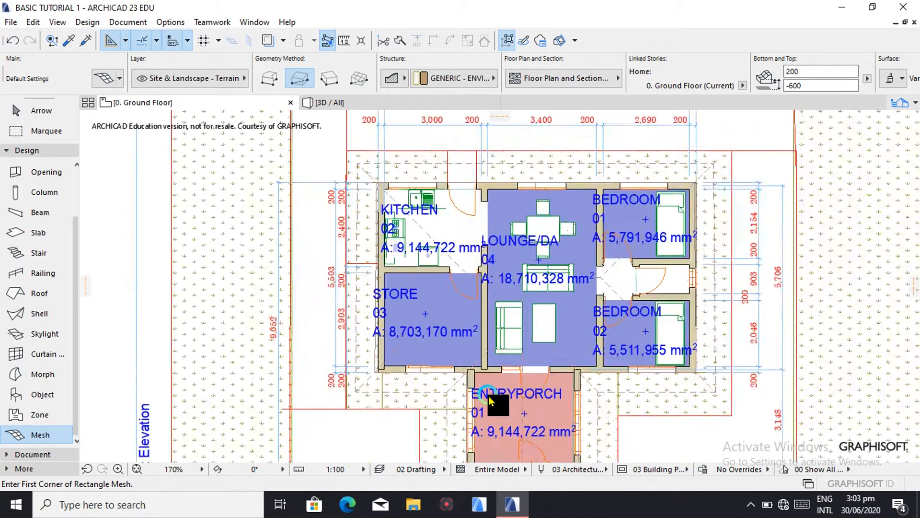
scroll(484, 398, down, 8)
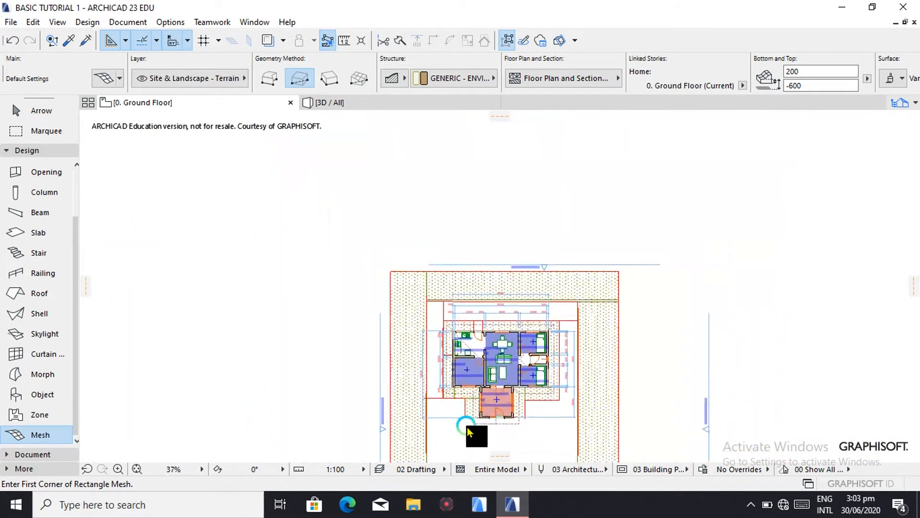
scroll(468, 426, up, 9)
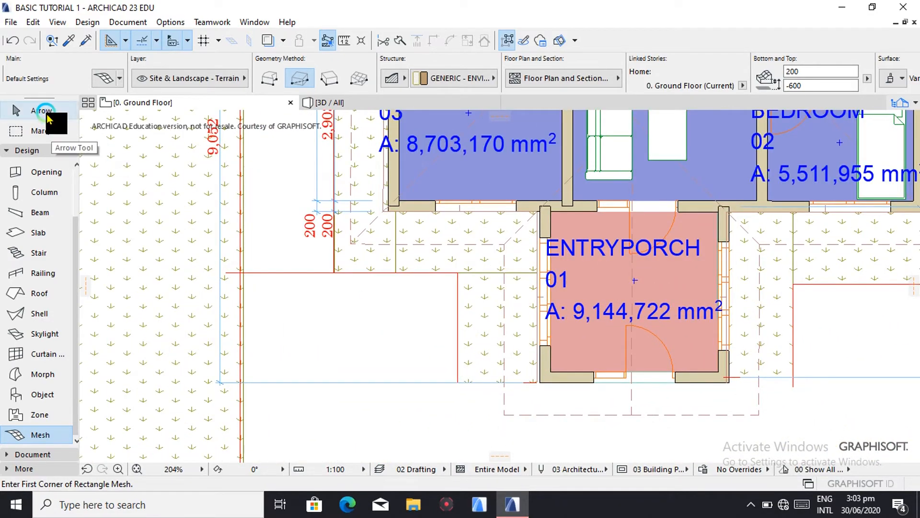
click(19, 112)
click(535, 378)
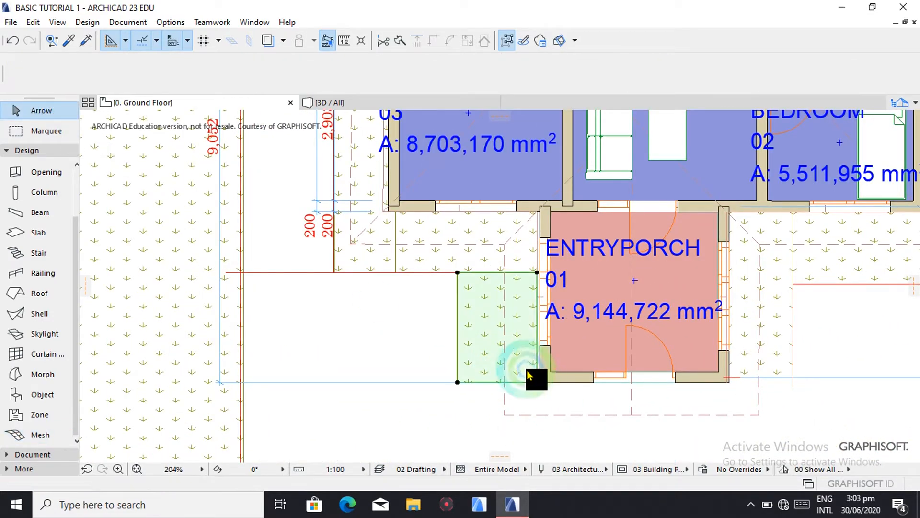
click(537, 382)
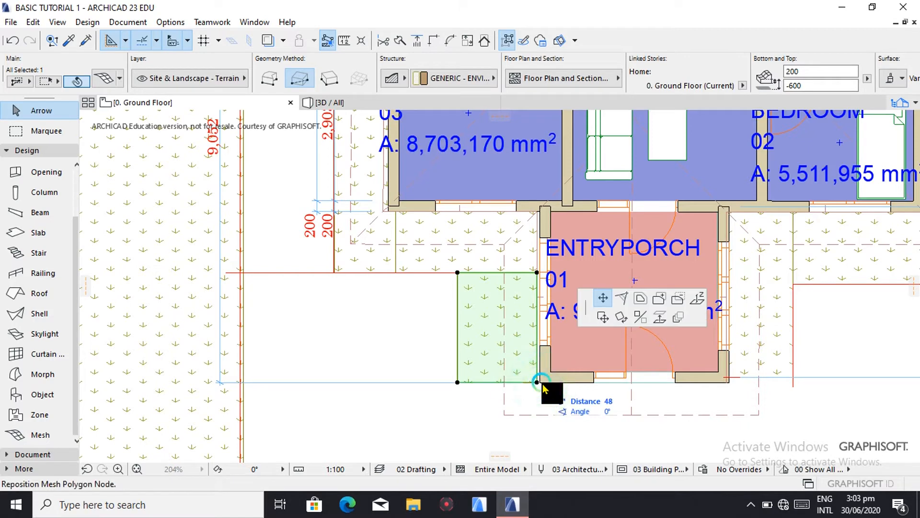
click(539, 383)
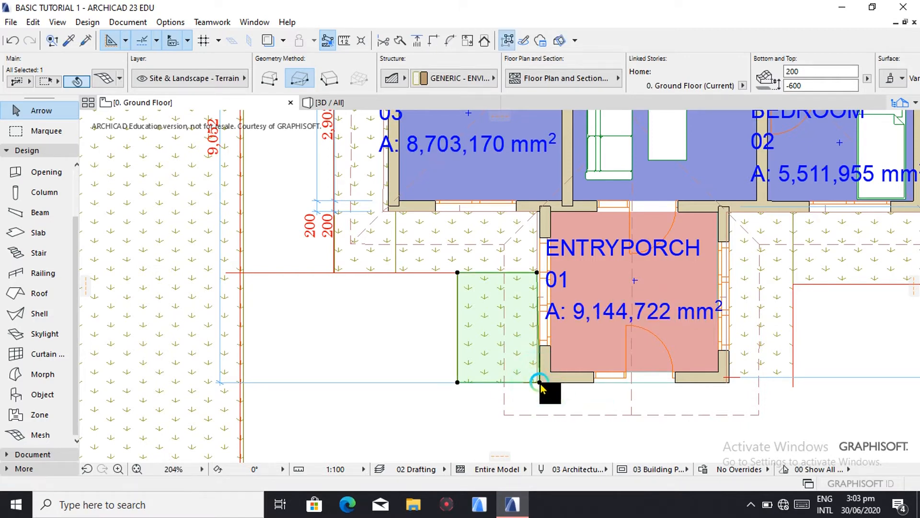
click(537, 273)
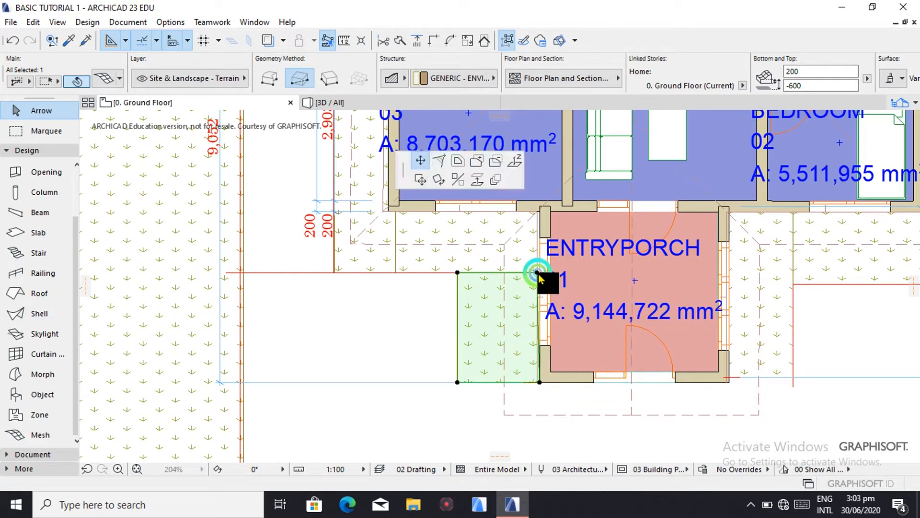
click(542, 274)
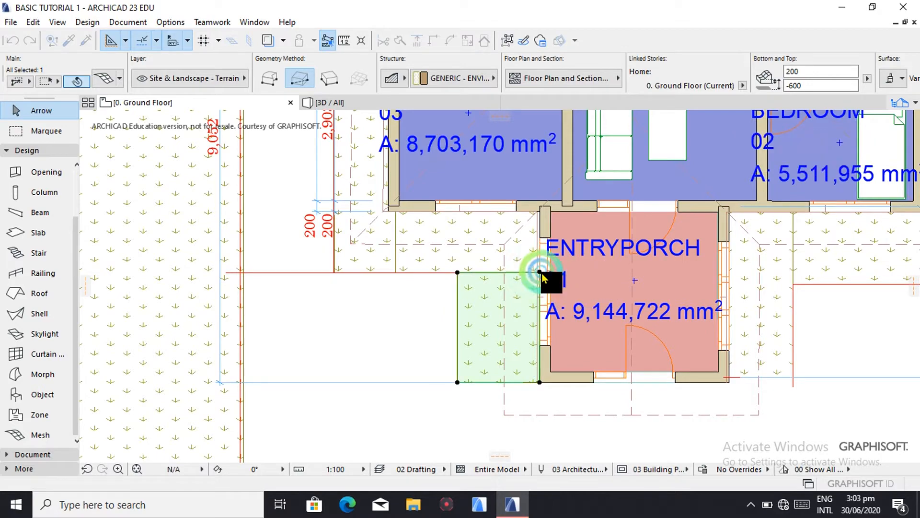
scroll(542, 316, down, 5)
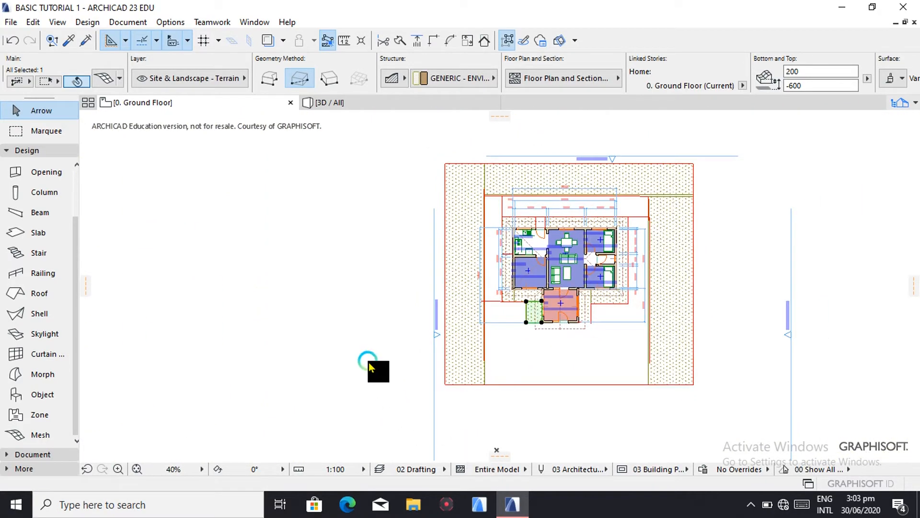
click(236, 386)
- Open the default settings for new walls and set the base elevation to project zero to -800
click(44, 435)
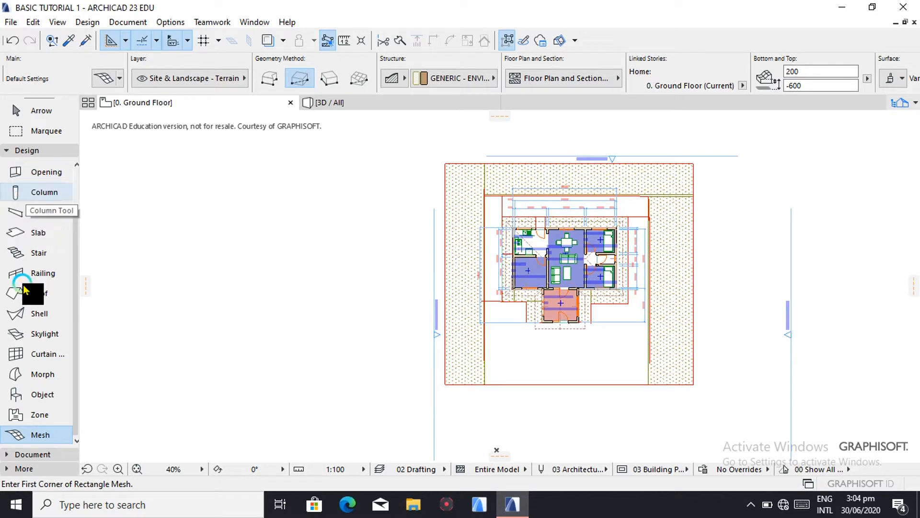
click(29, 151)
click(27, 149)
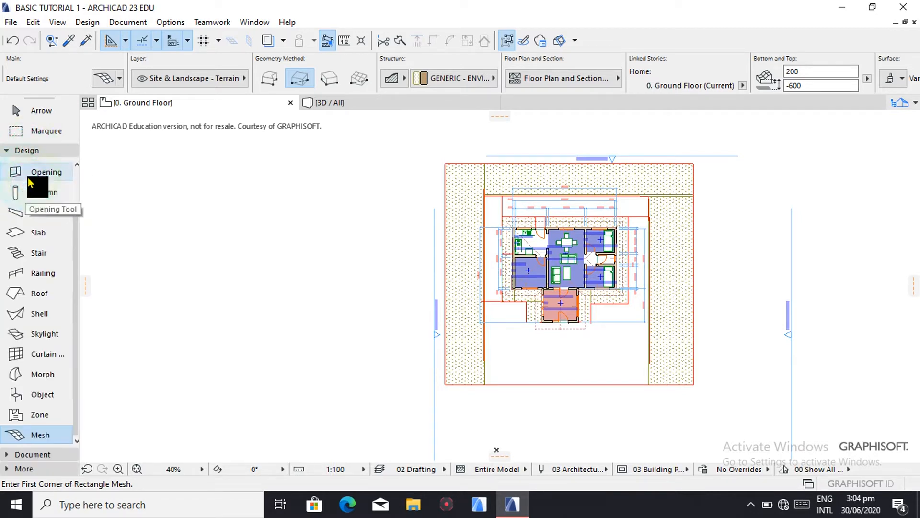
scroll(28, 177, up, 3)
click(33, 168)
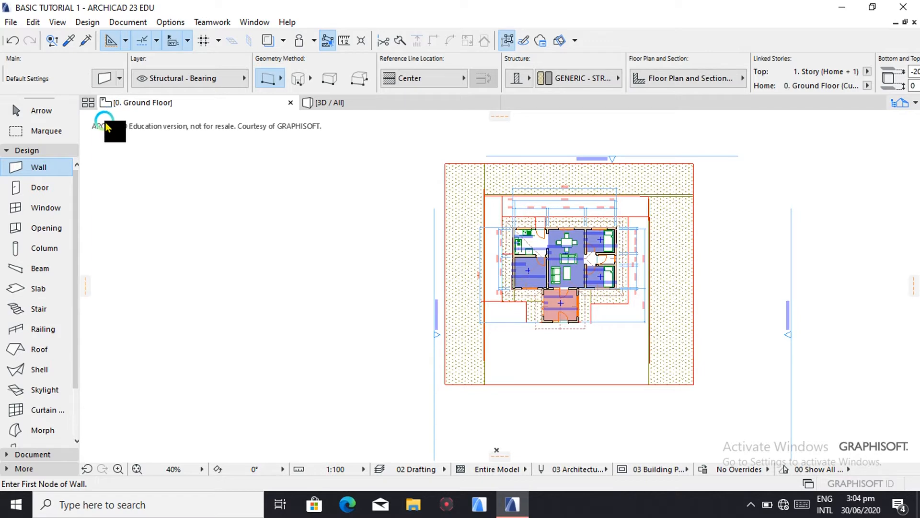
click(102, 80)
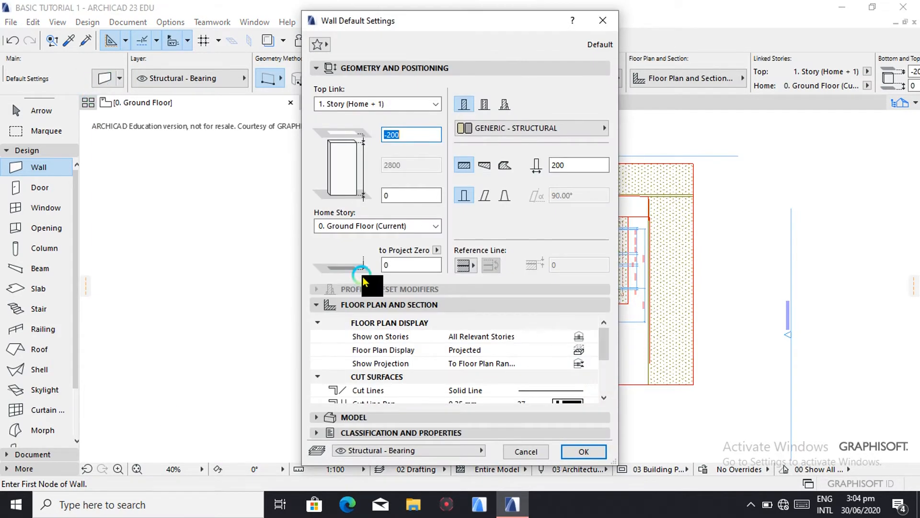
click(402, 135)
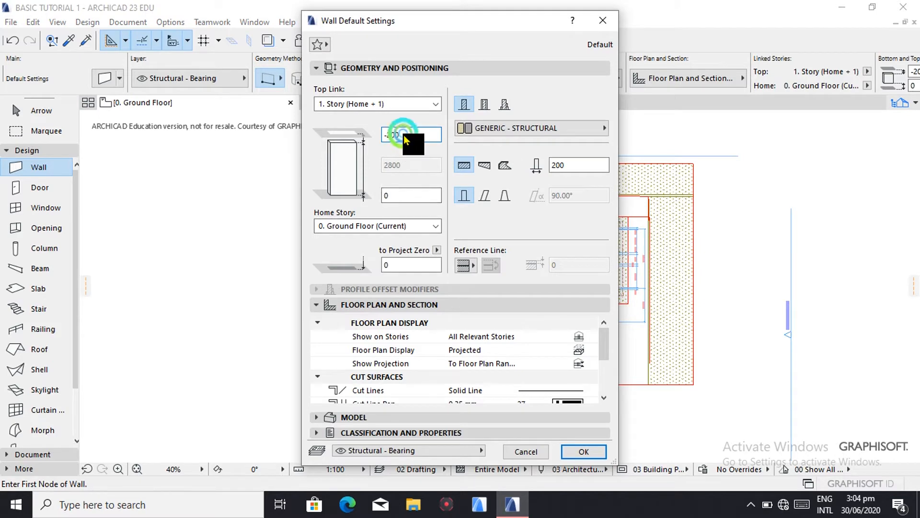
click(474, 204)
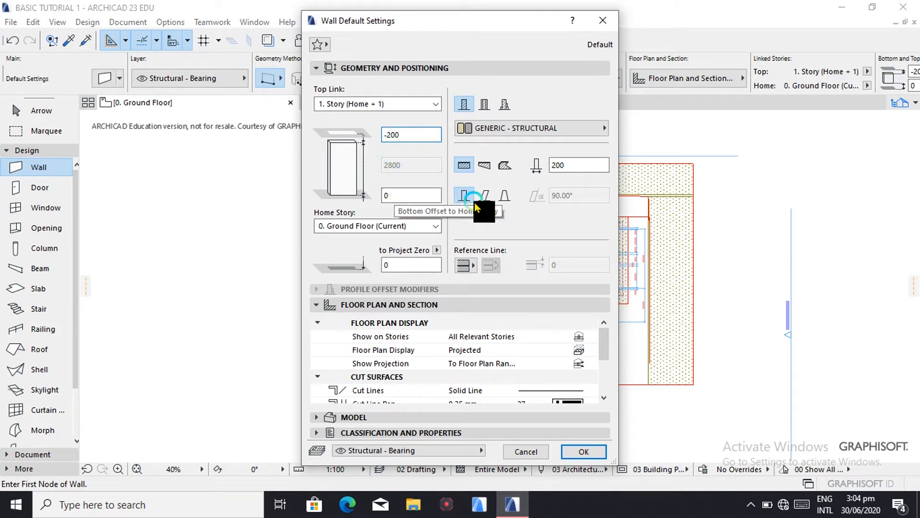
click(400, 200)
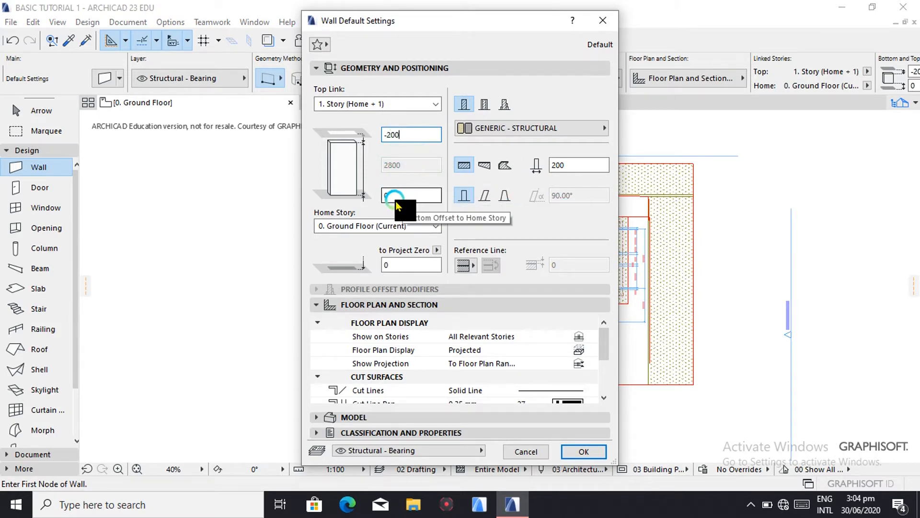
click(408, 268)
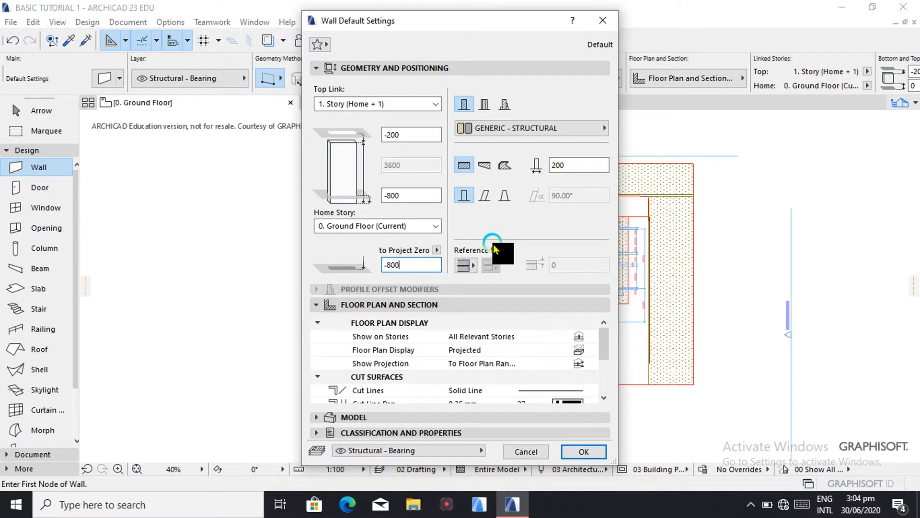
- Set the default wall's top offset from Story 1 to -3500
click(405, 134)
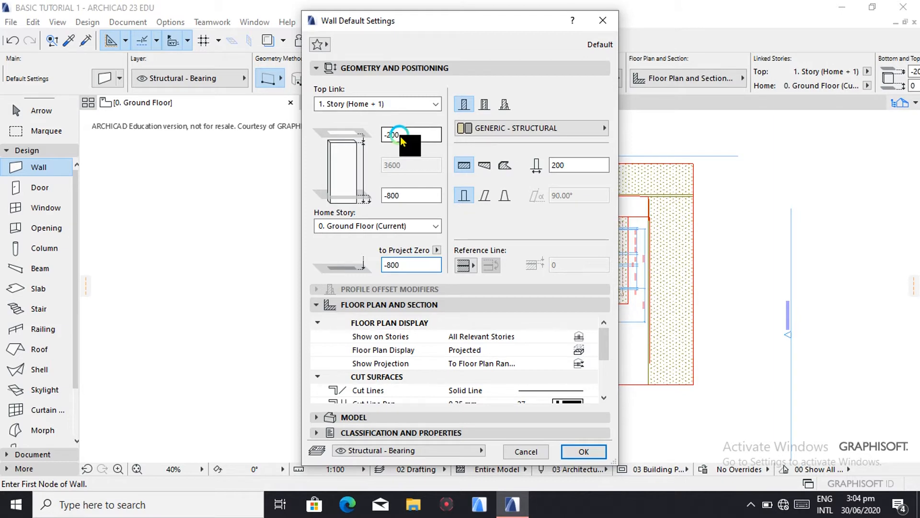
key(BackSpace)
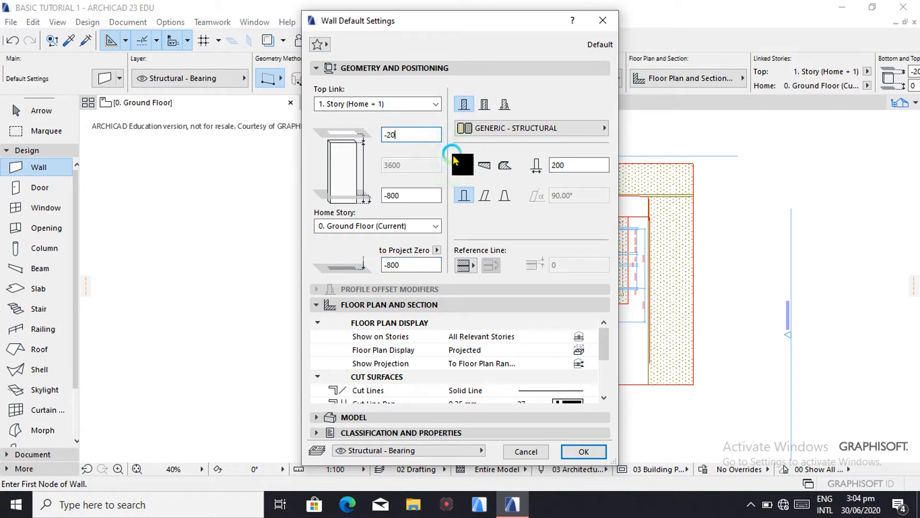
key(BackSpace)
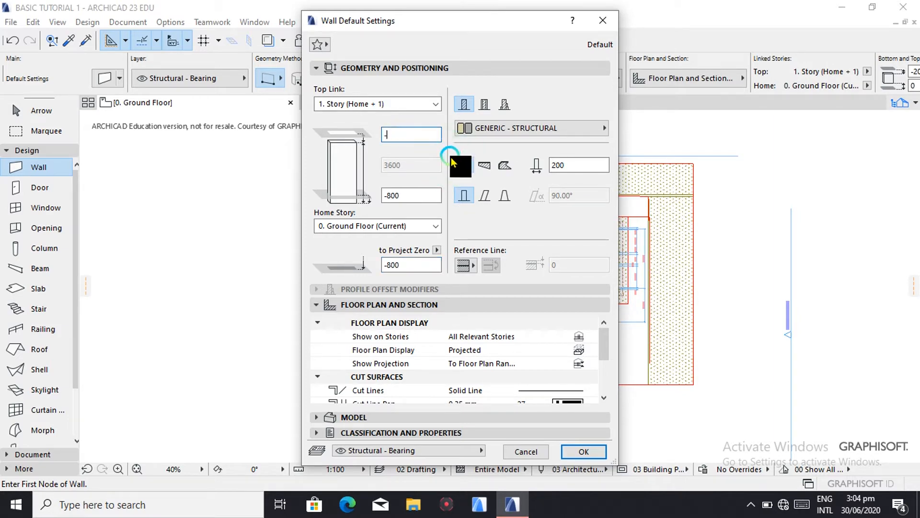
text(200)
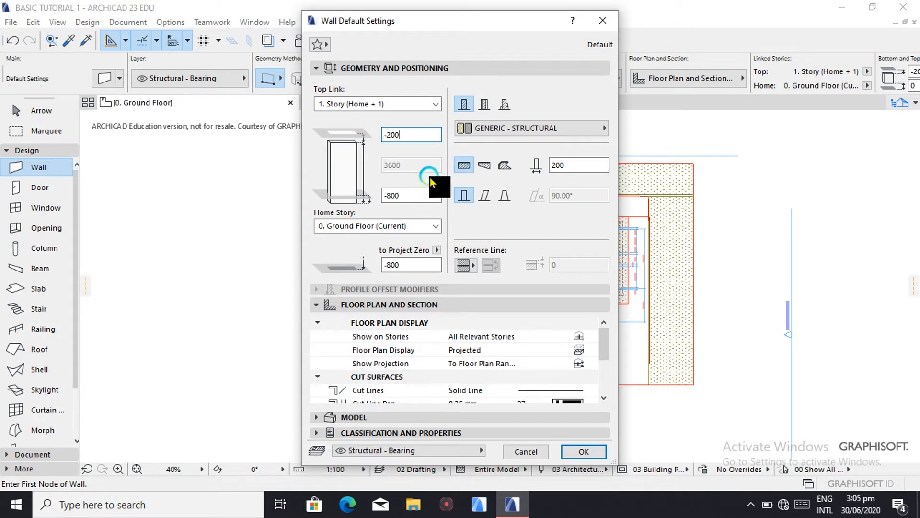
key(BackSpace)
key(BackSpace)
key(BackSpace)
text(3)
text(500)
- Set the default wall thickness to 50 mm and accept the wall settings
click(576, 164)
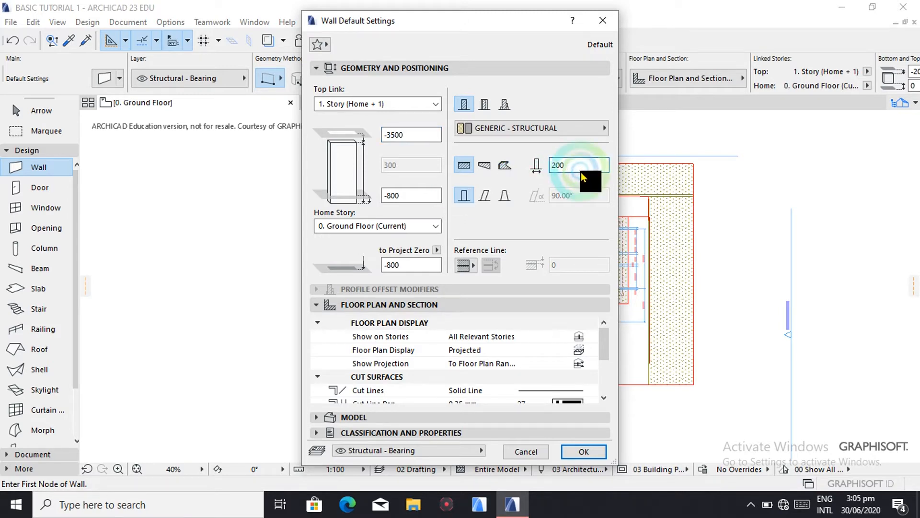
key(BackSpace)
key(BackSpace)
key(BackSpace)
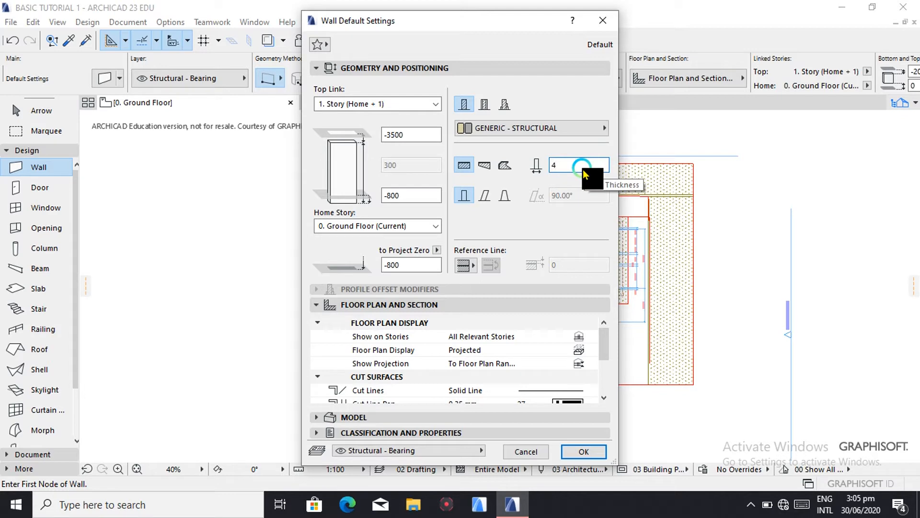
key(BackSpace)
text(50)
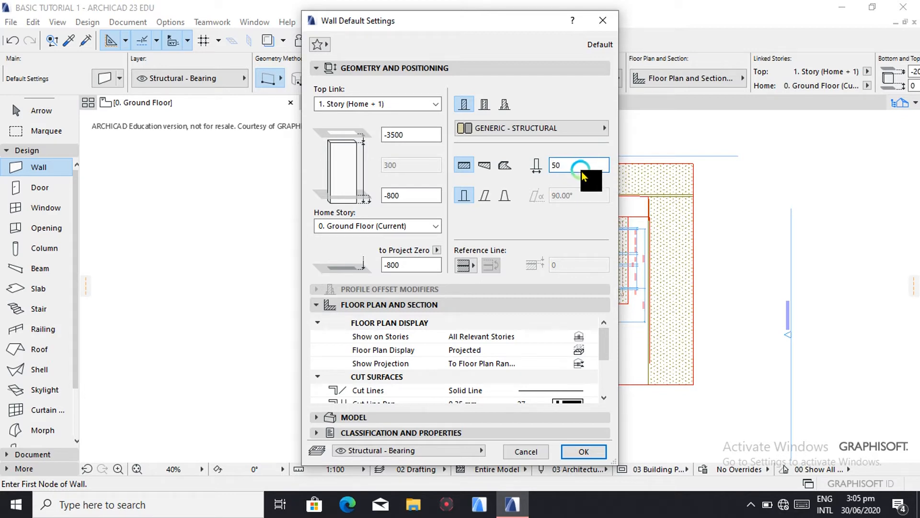
click(586, 452)
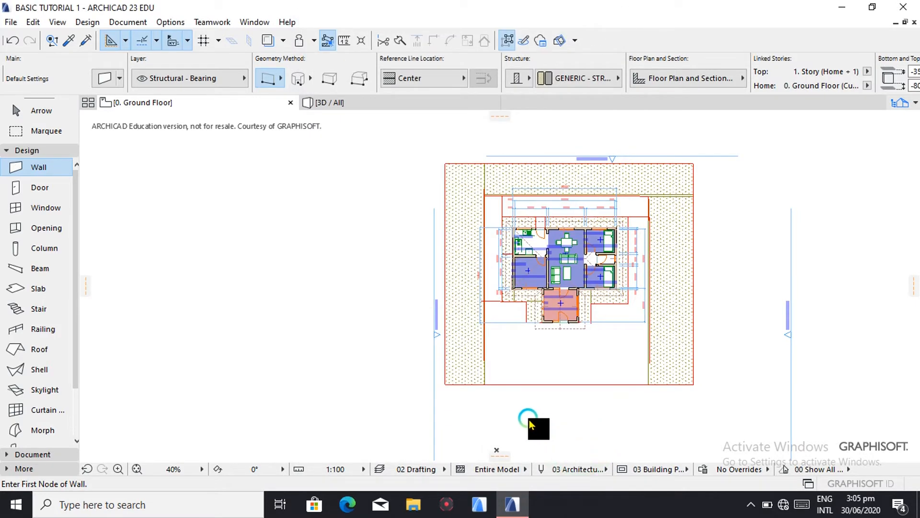
- Draw a wall along the western grass mesh's inner edge, from the enclosing rectangle's south edge to the northern mesh's inner corner
scroll(492, 395, up, 2)
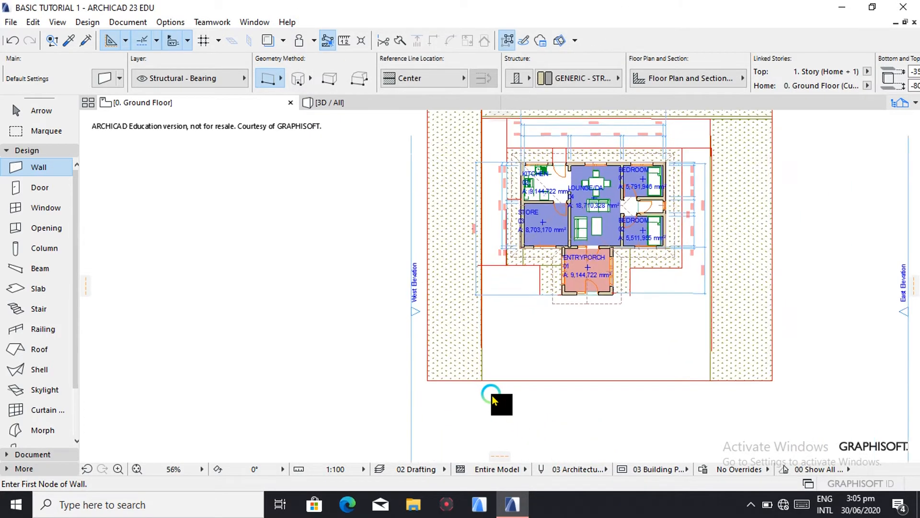
click(482, 381)
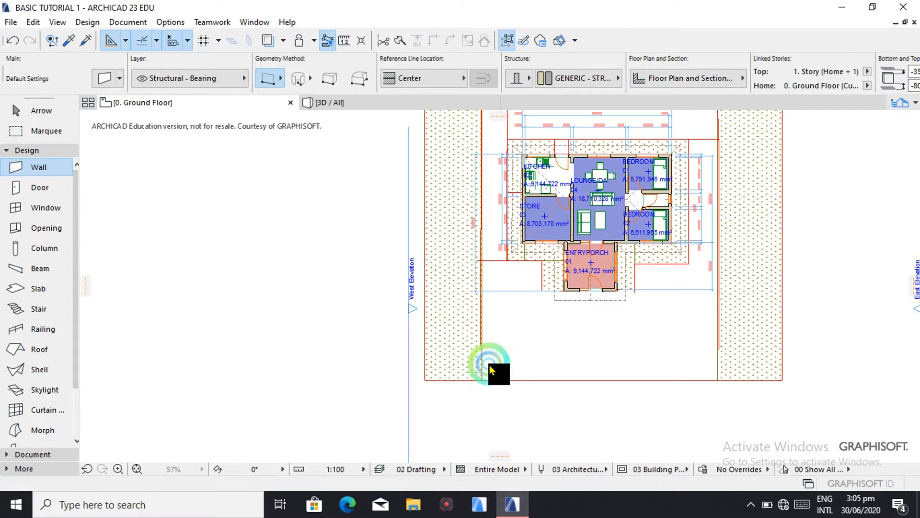
scroll(487, 353, down, 2)
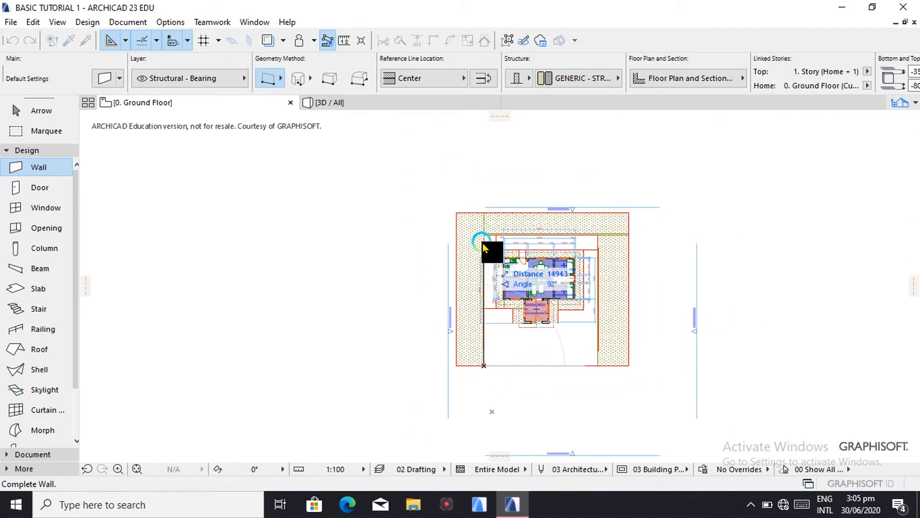
scroll(485, 244, up, 5)
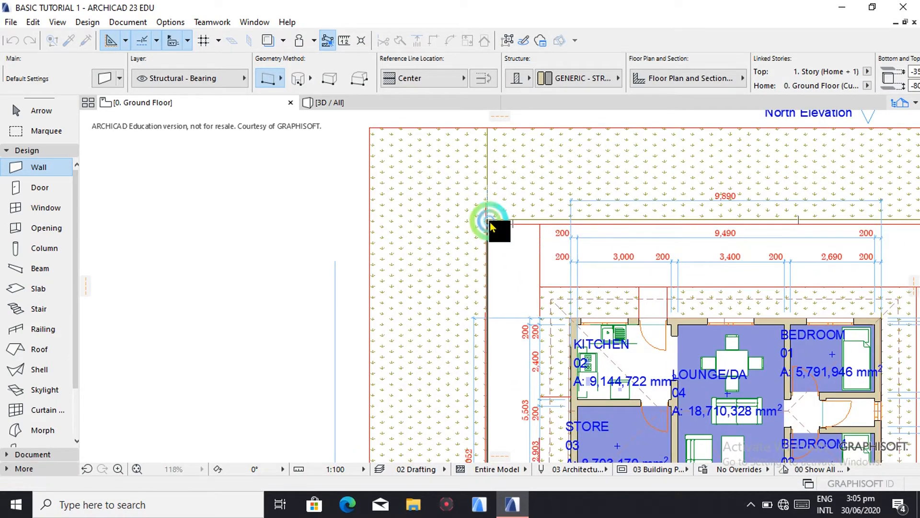
click(490, 222)
- Draw a wall along the northern grass mesh's inner edge, from the western inner corner to the eastern mesh's inner corner
click(489, 222)
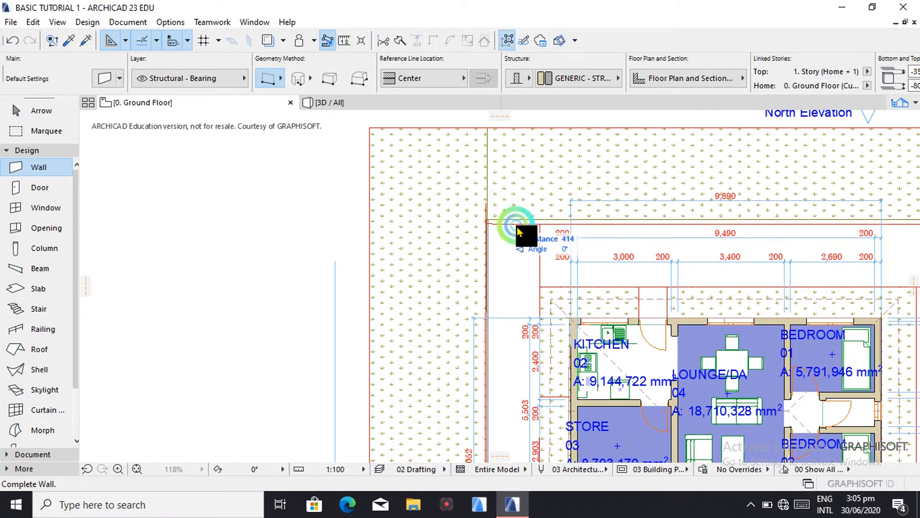
scroll(525, 225, down, 5)
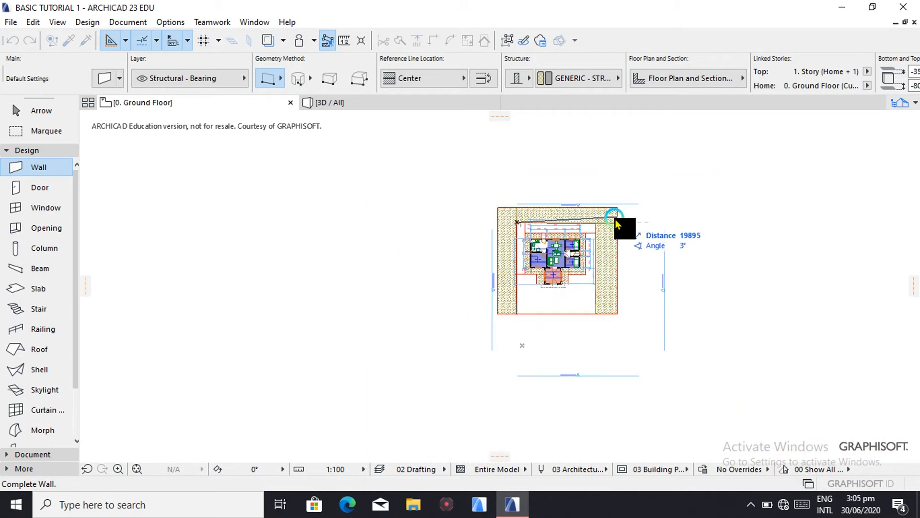
scroll(616, 219, up, 5)
scroll(574, 232, up, 1)
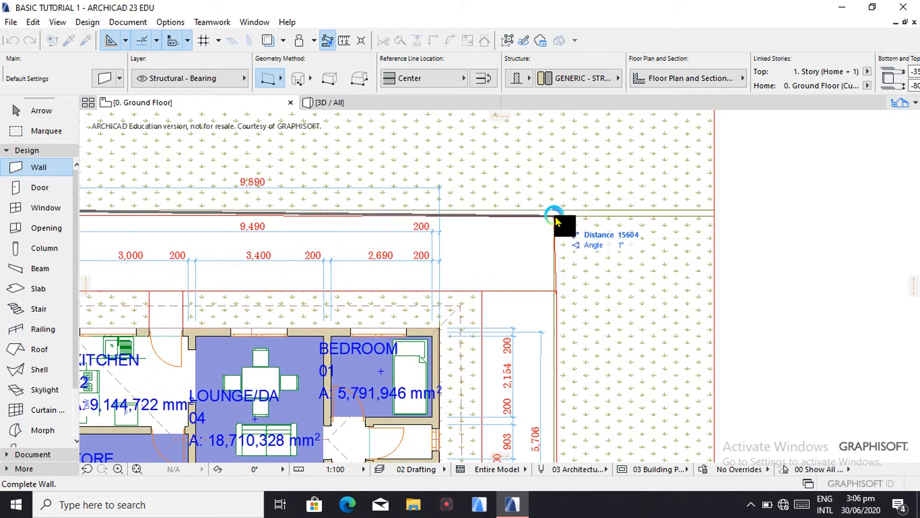
click(557, 217)
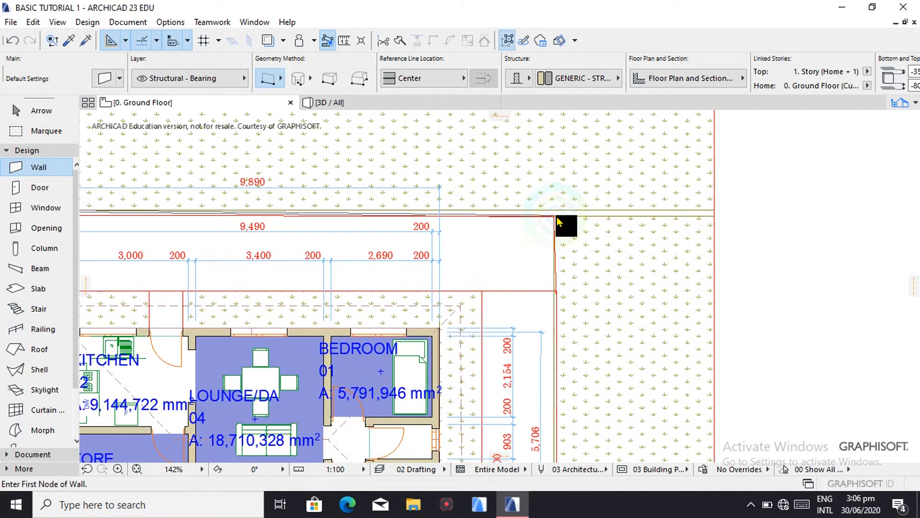
- Draw a wall along the eastern grass mesh's inner edge, from the northern inner corner to the enclosing rectangle's south edge
click(557, 217)
scroll(539, 244, down, 3)
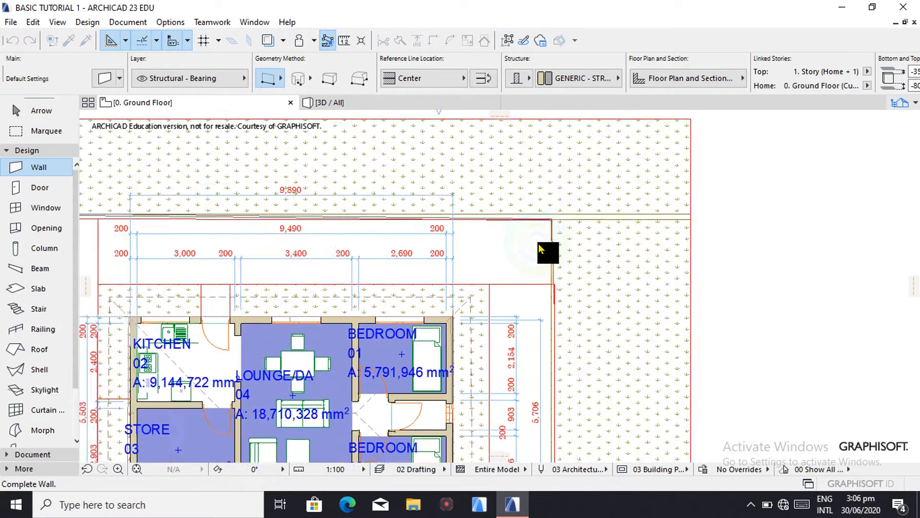
scroll(539, 251, down, 2)
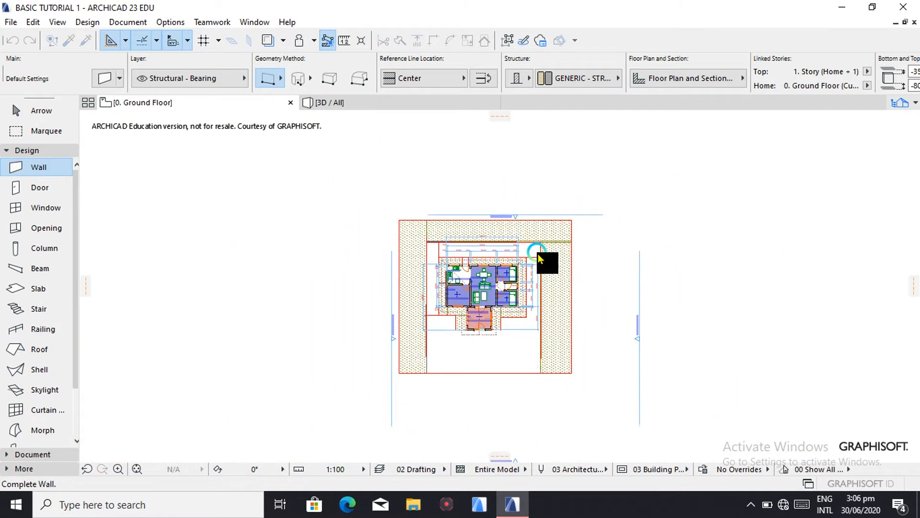
click(543, 375)
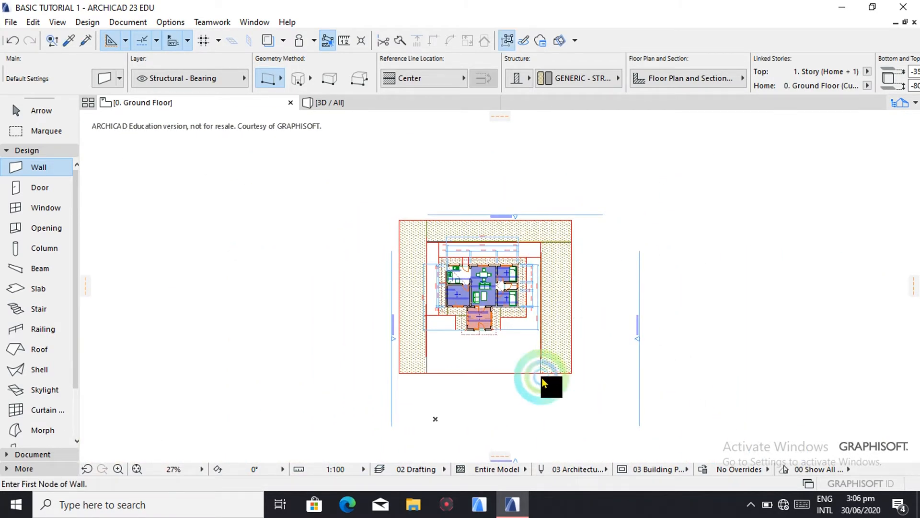
- Examine the height and thickness of the kerb walls against the outer grass strips in the 3D view
click(355, 105)
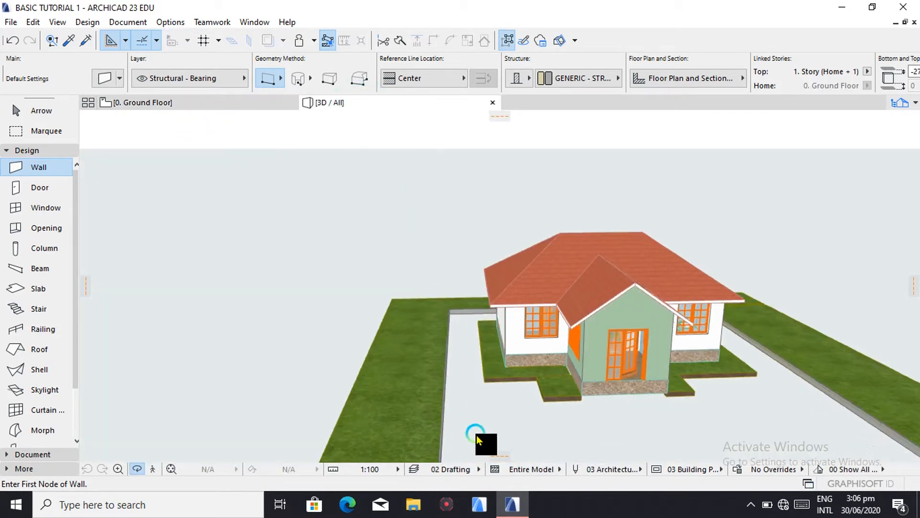
scroll(450, 430, up, 10)
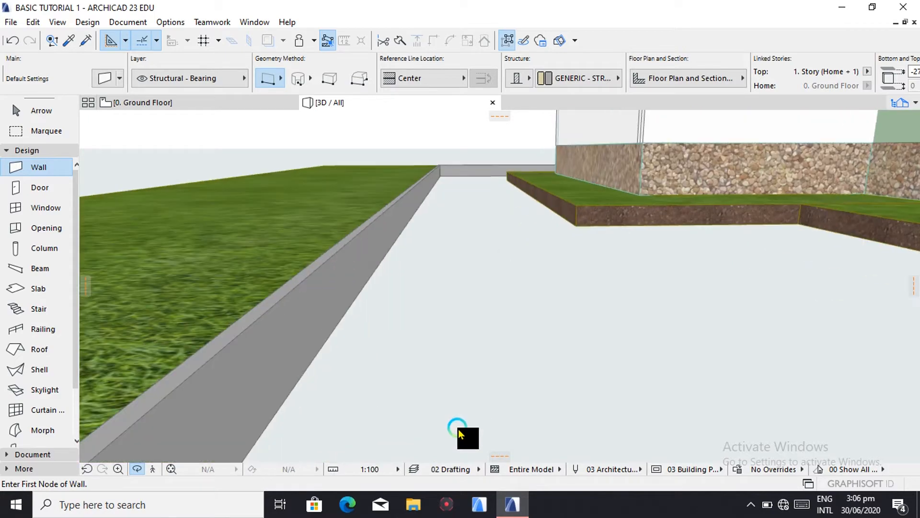
scroll(458, 430, down, 5)
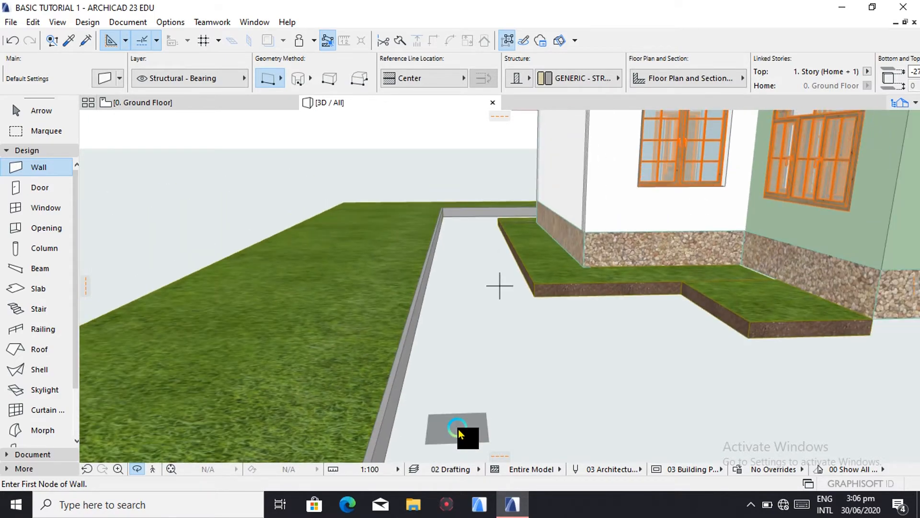
scroll(384, 381, up, 5)
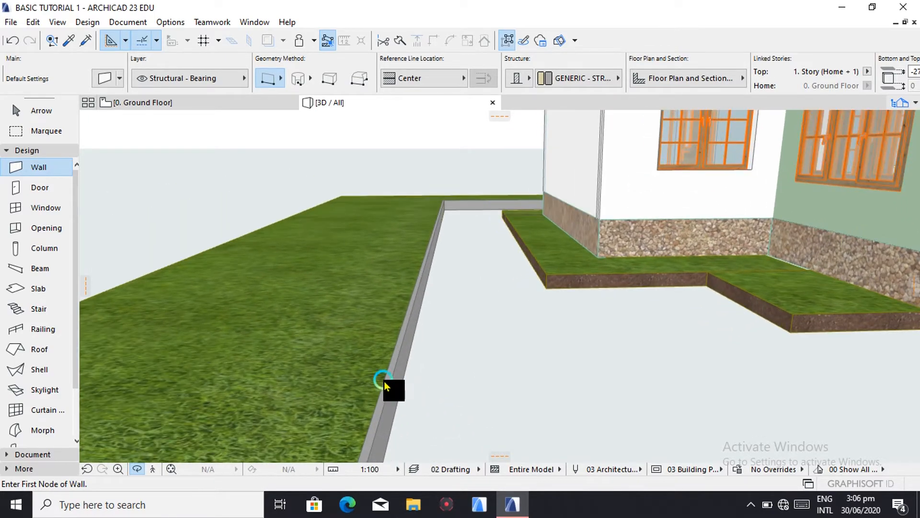
scroll(379, 379, down, 6)
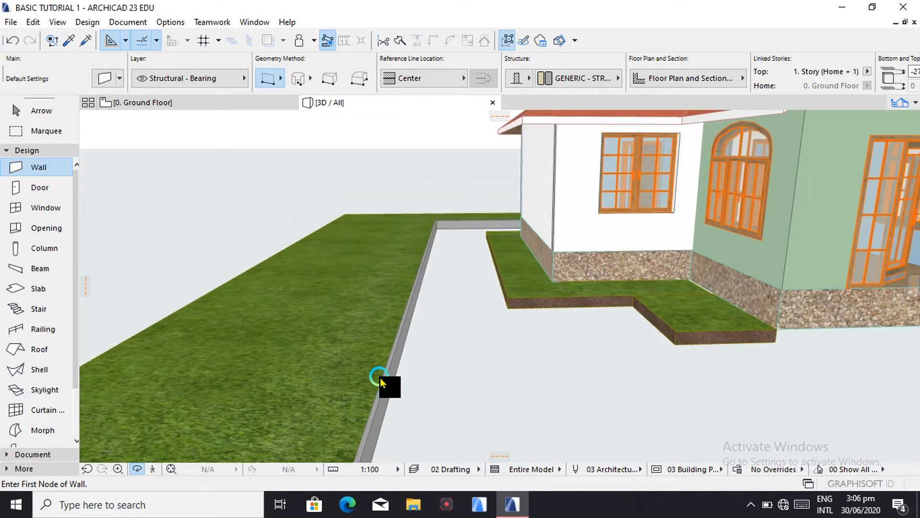
scroll(384, 375, down, 2)
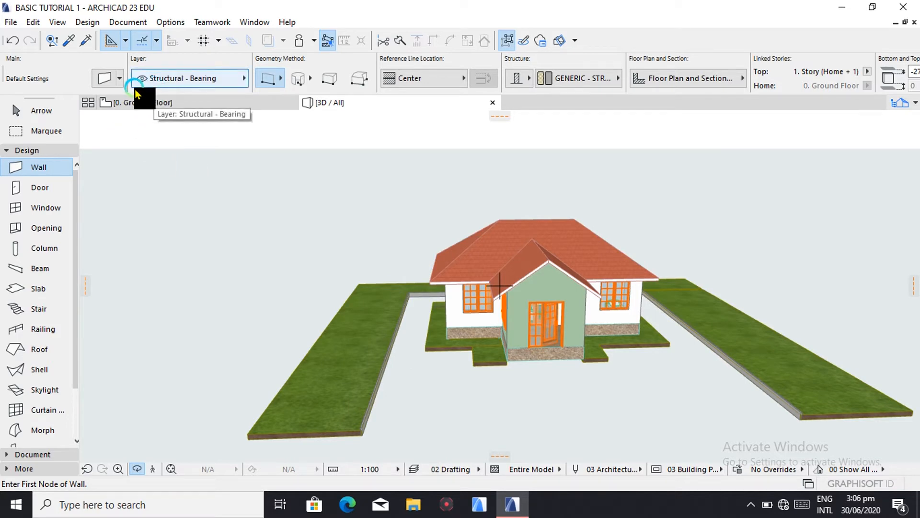
- Return to the ground floor plan and undo the kerb walls drawn along the outer grass meshes
click(146, 103)
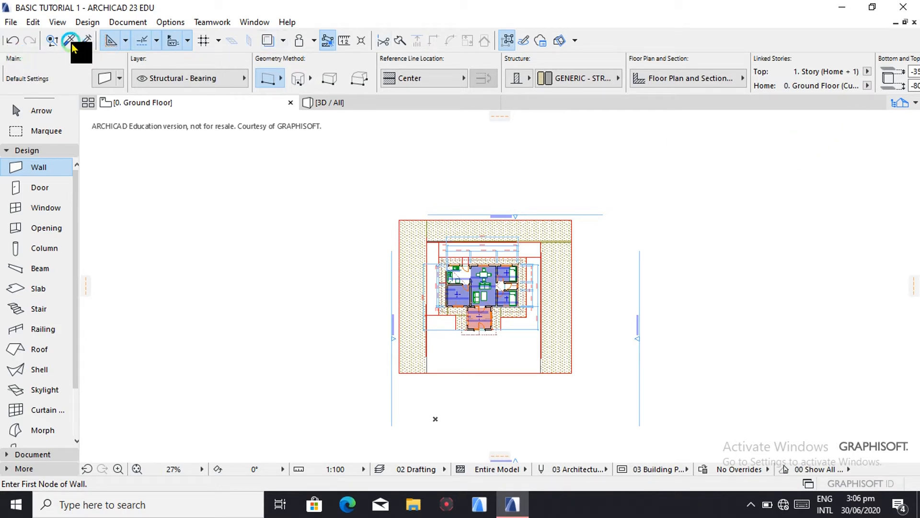
click(13, 42)
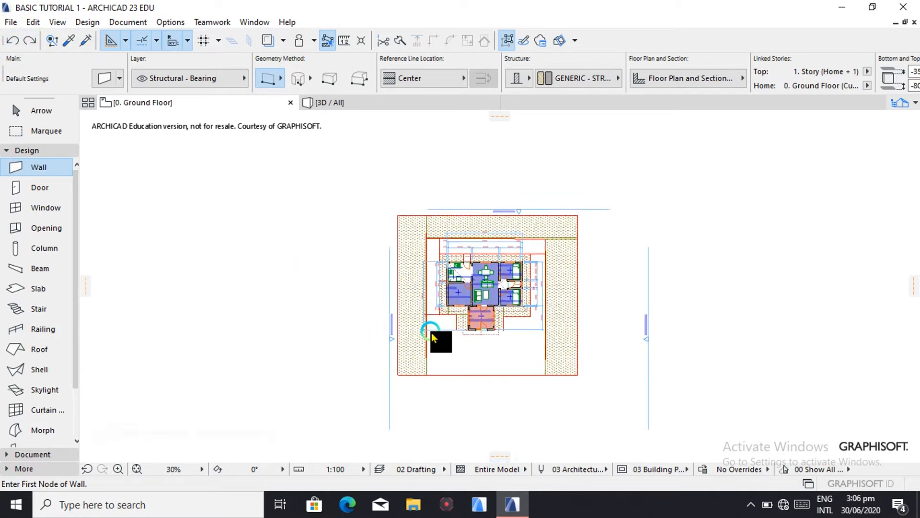
scroll(557, 280, up, 5)
scroll(556, 282, down, 3)
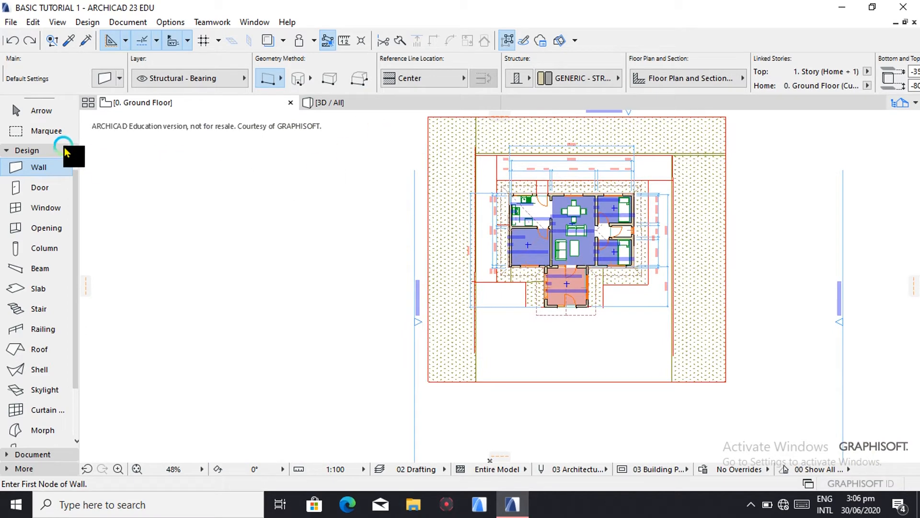
- Set the default wall's top offset from Story 1 to -3400 and its thickness to 75 mm, and accept the settings
click(105, 79)
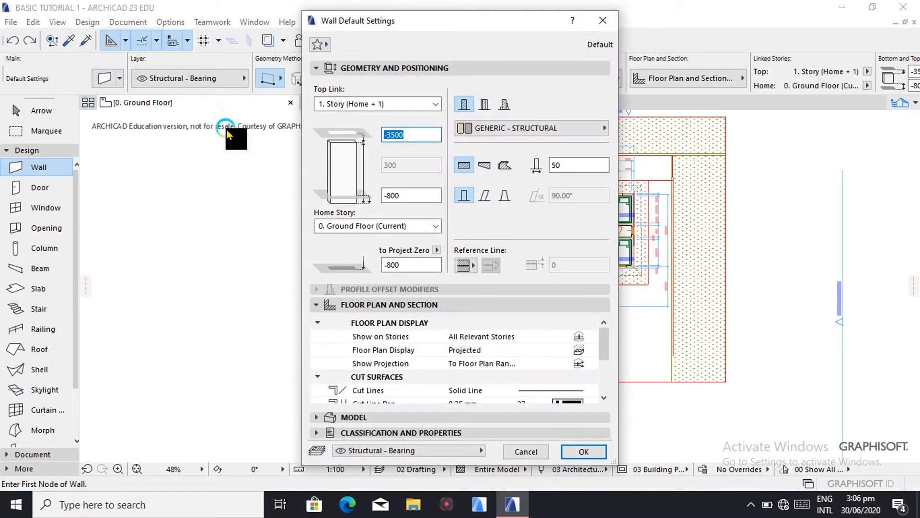
click(406, 135)
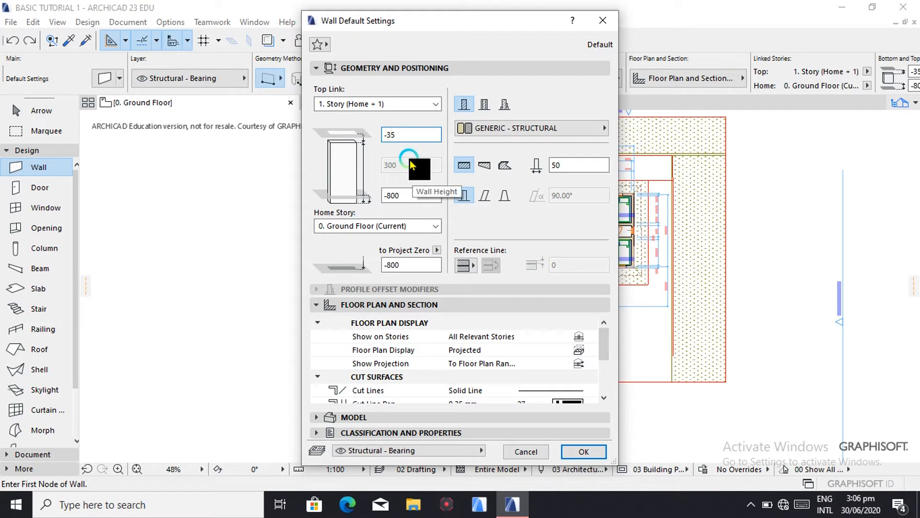
text(400)
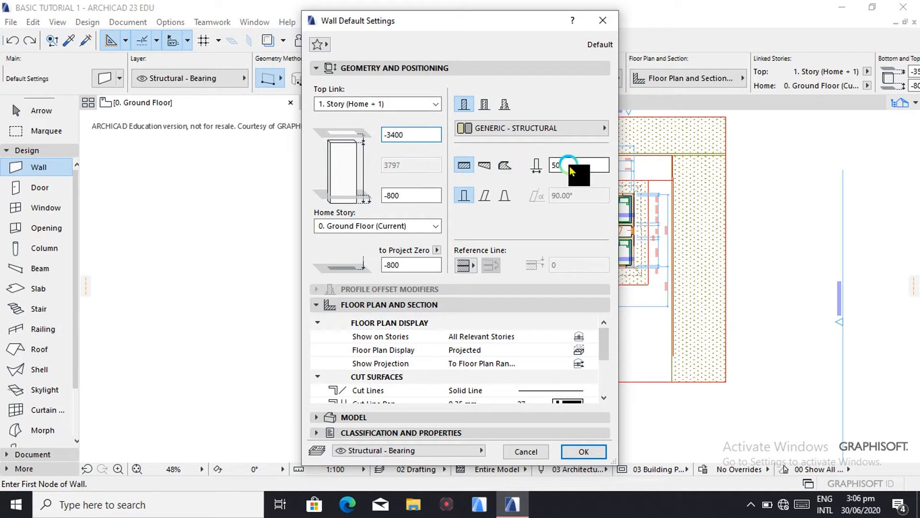
double_click(569, 166)
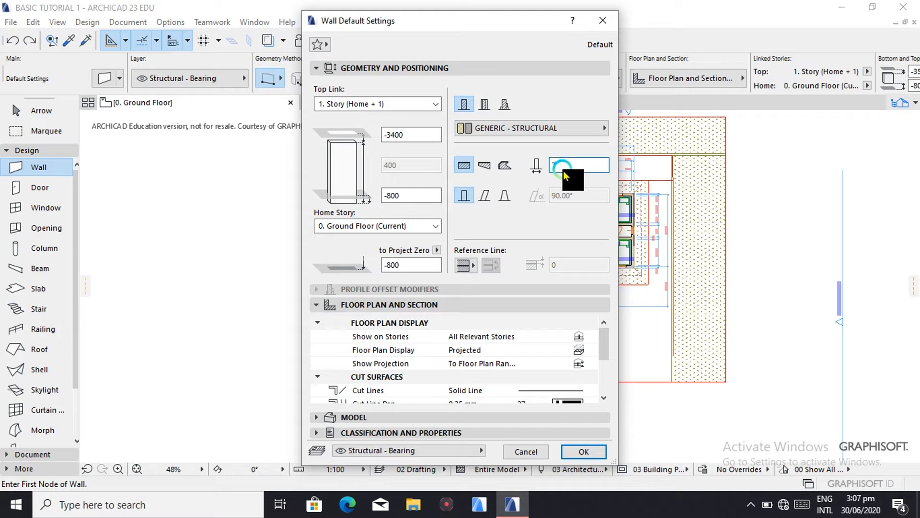
click(583, 452)
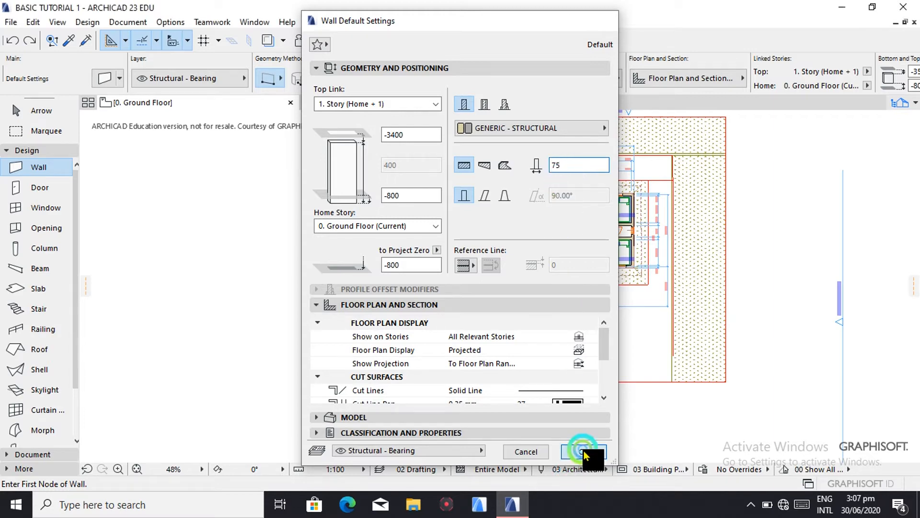
- Draw the kerb wall along the western grass mesh's inner edge, from the enclosing rectangle's south edge to the northern mesh's inner corner
scroll(480, 379, up, 5)
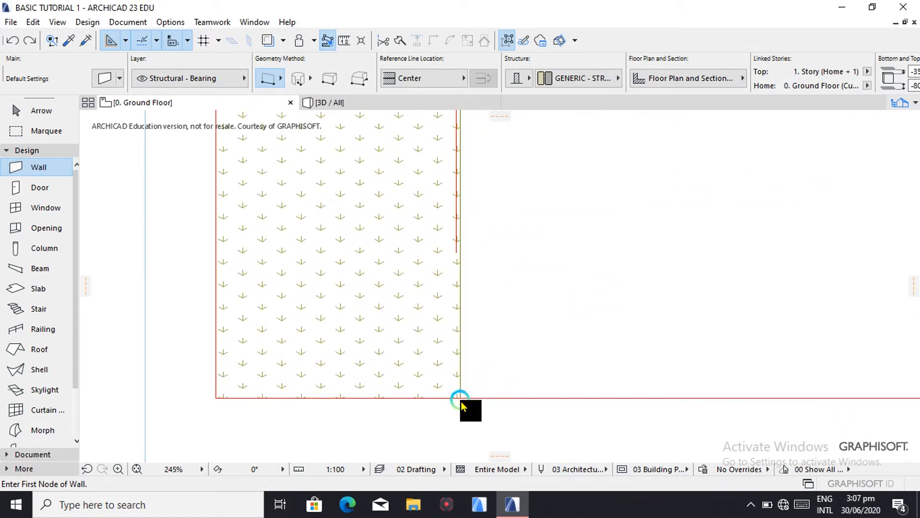
click(461, 401)
scroll(466, 391, down, 5)
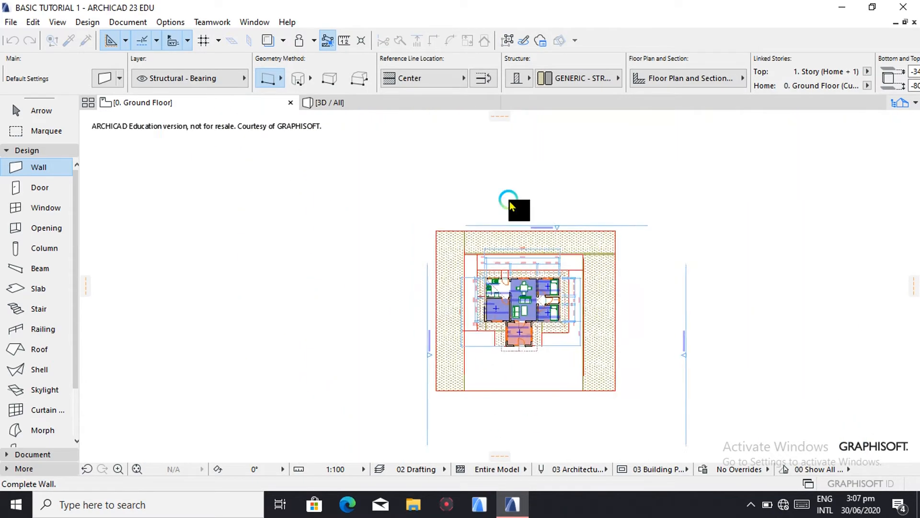
scroll(462, 263, up, 3)
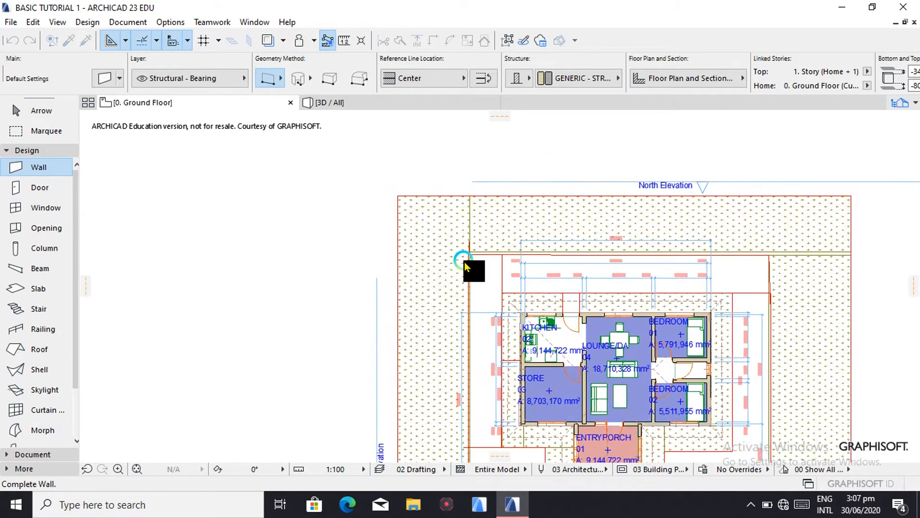
scroll(464, 261, up, 3)
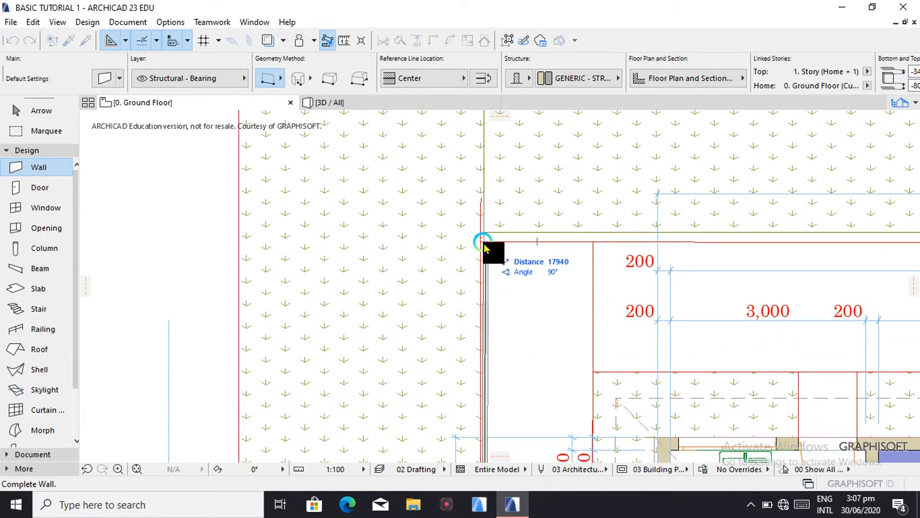
click(484, 247)
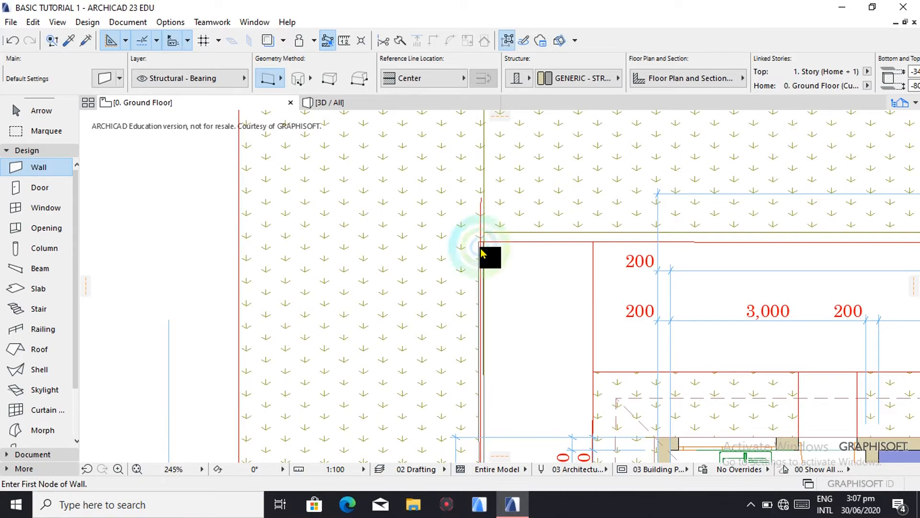
- Draw the kerb wall along the northern grass mesh's inner edge, between its western and eastern inner corners
click(484, 247)
scroll(550, 245, down, 2)
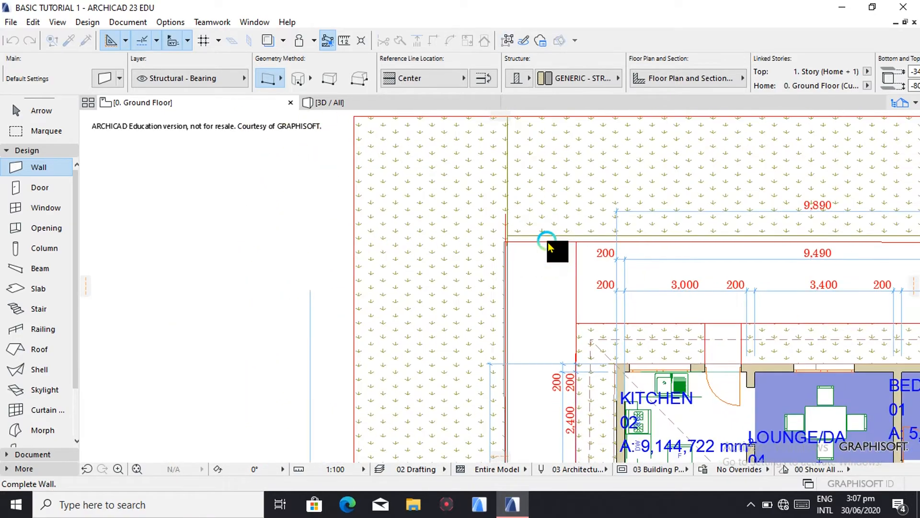
scroll(548, 243, down, 3)
scroll(741, 247, up, 1)
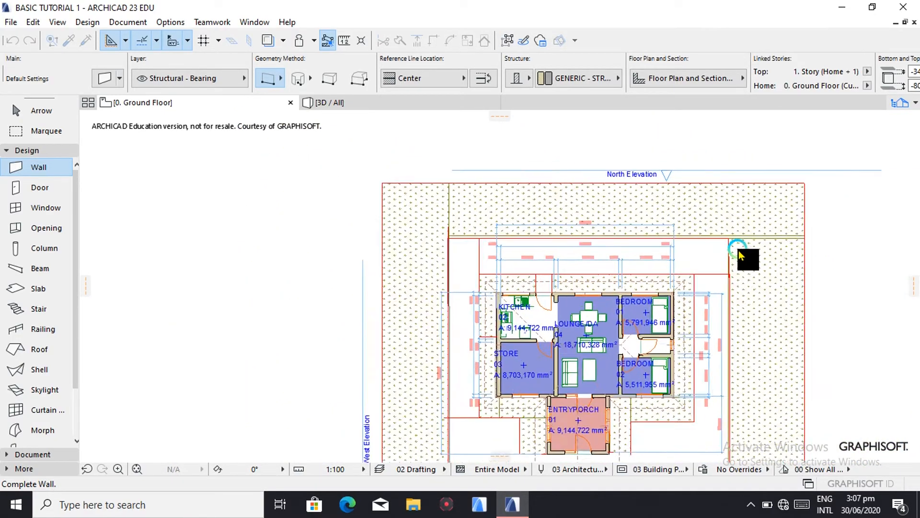
scroll(738, 250, up, 3)
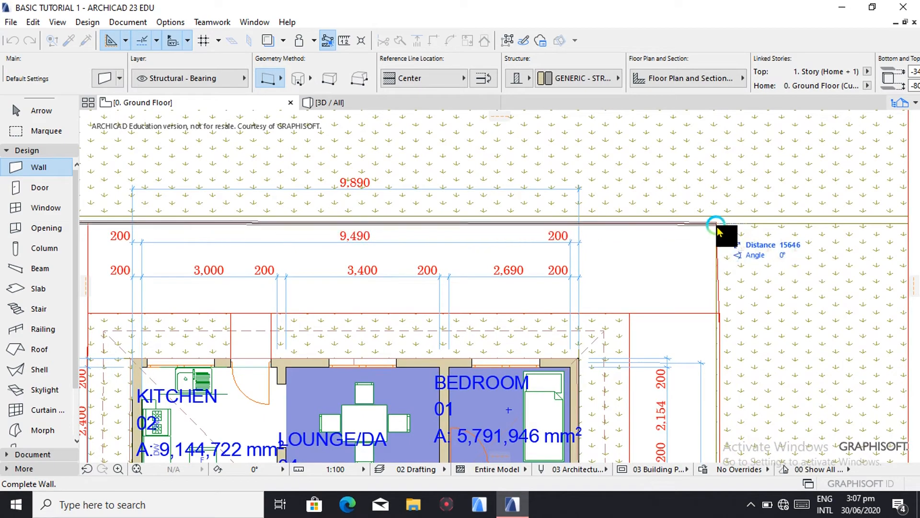
click(716, 224)
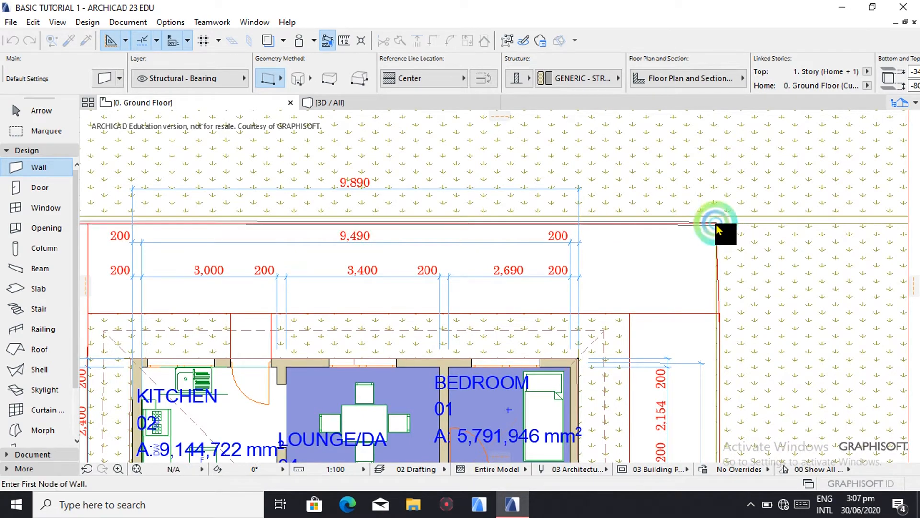
- Draw the kerb wall along the eastern grass mesh's inner edge, from the northern inner corner down to the enclosing rectangle's south edge
click(716, 225)
scroll(711, 252, down, 5)
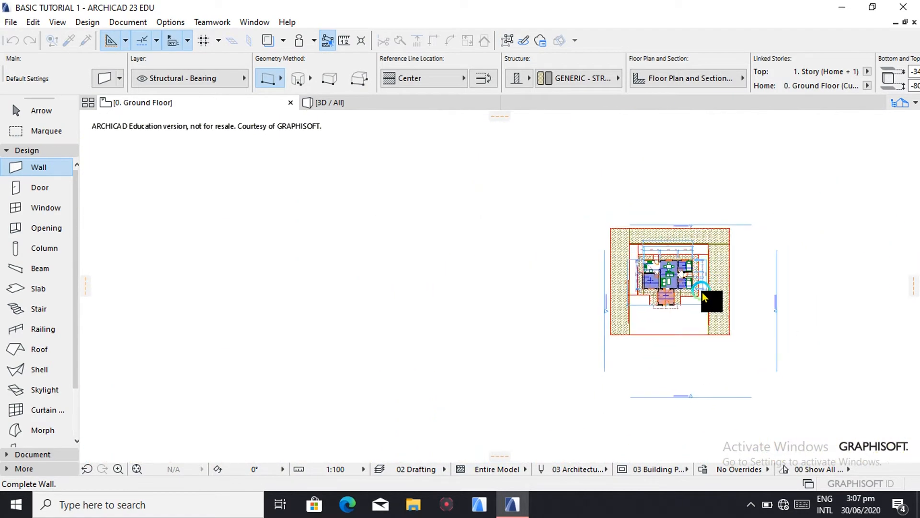
scroll(702, 349, up, 8)
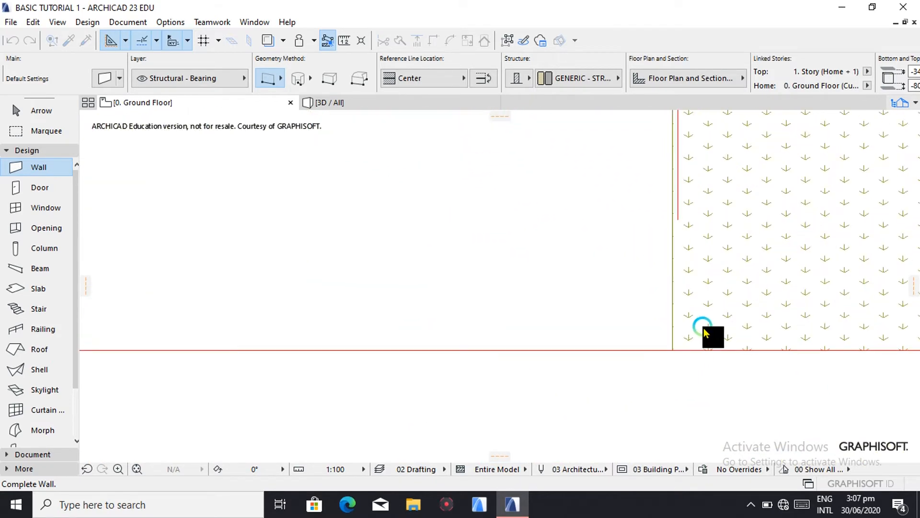
click(675, 349)
scroll(674, 347, down, 6)
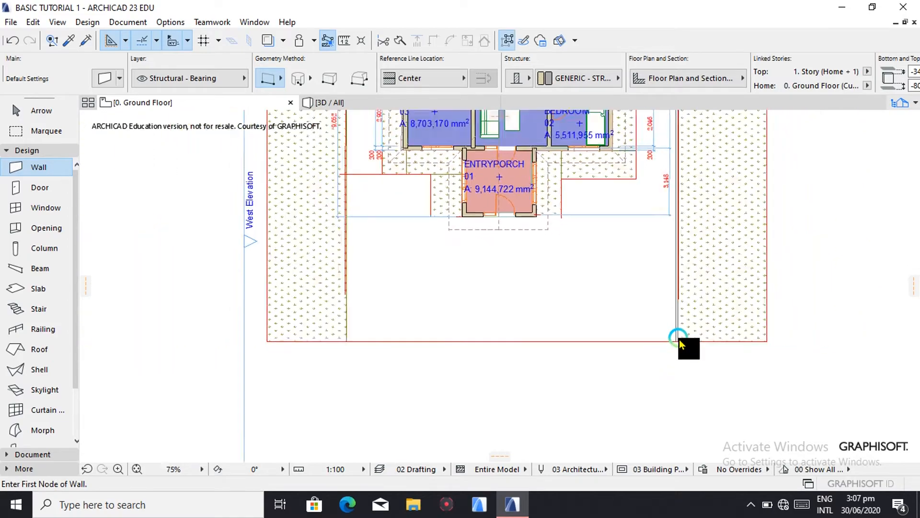
- Draw a kerb wall about 7943 mm long along the house grass's northern edge, from its northeast corner to the kitchen walkway's east edge
scroll(664, 168, up, 6)
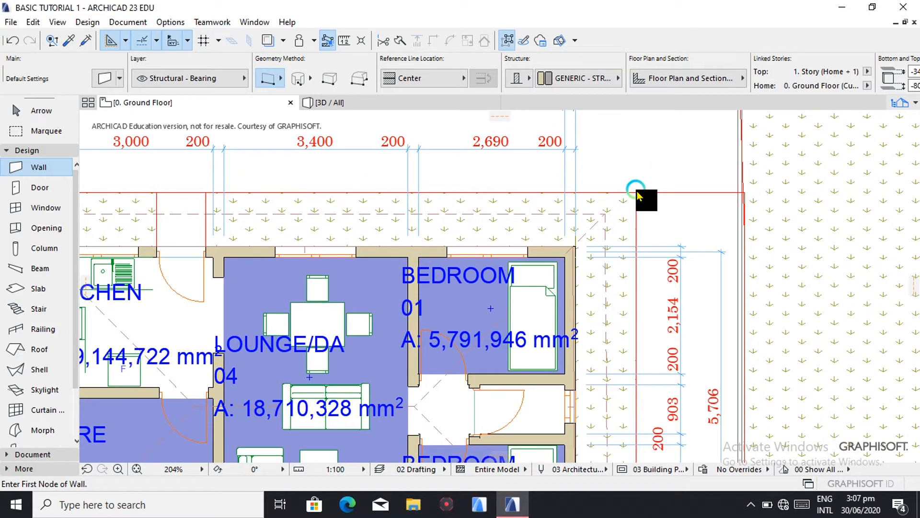
click(637, 192)
scroll(603, 200, down, 5)
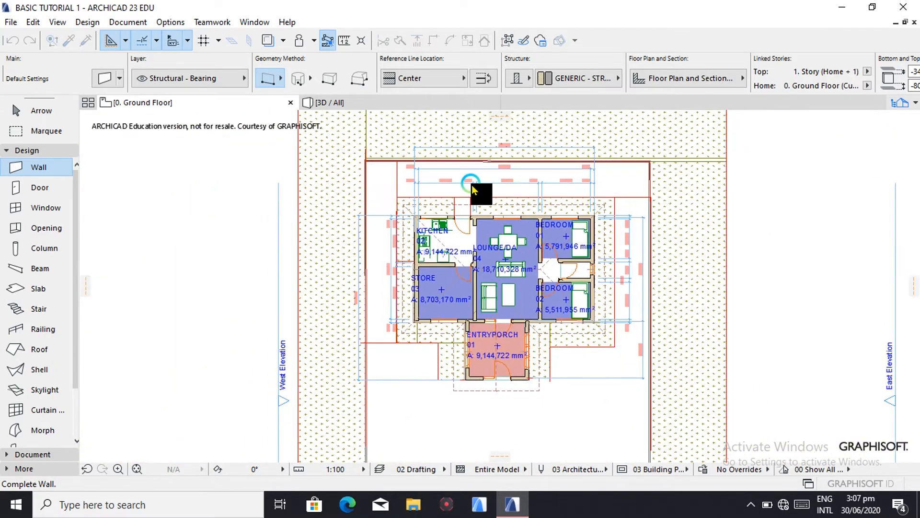
scroll(468, 189, up, 5)
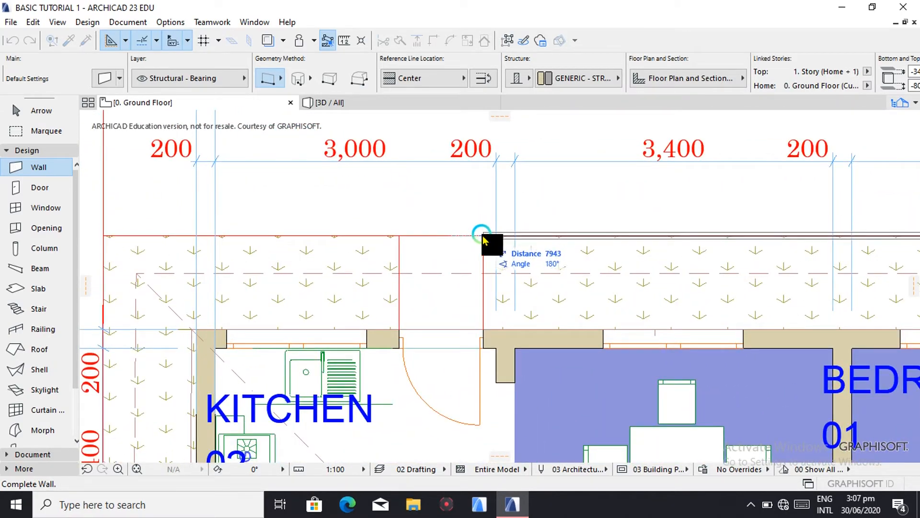
click(484, 236)
- Draw a 1000 mm kerb wall along the kitchen walkway's east edge, from the grass's northern edge to the house wall
click(484, 237)
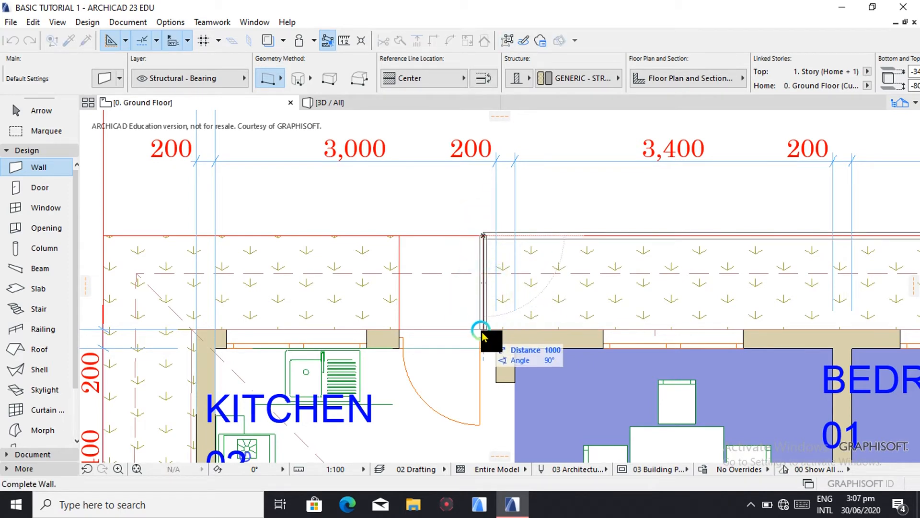
click(485, 236)
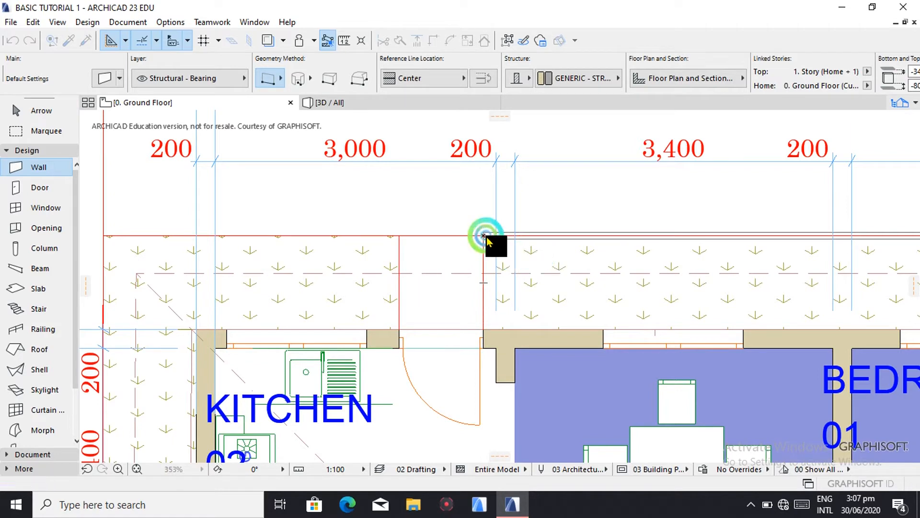
click(484, 236)
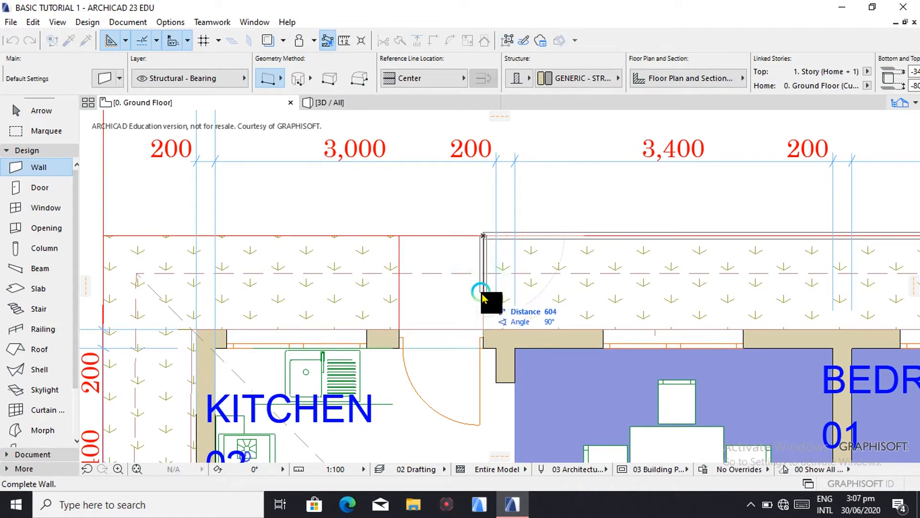
click(484, 330)
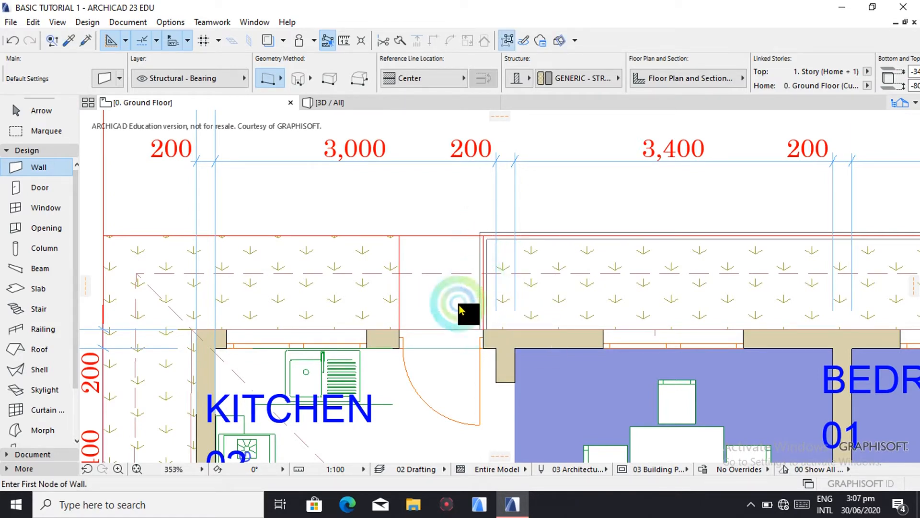
- Draw kerb walls along the kitchen walkway's west edge and on along the grass's northern edge to its northwest corner
click(399, 330)
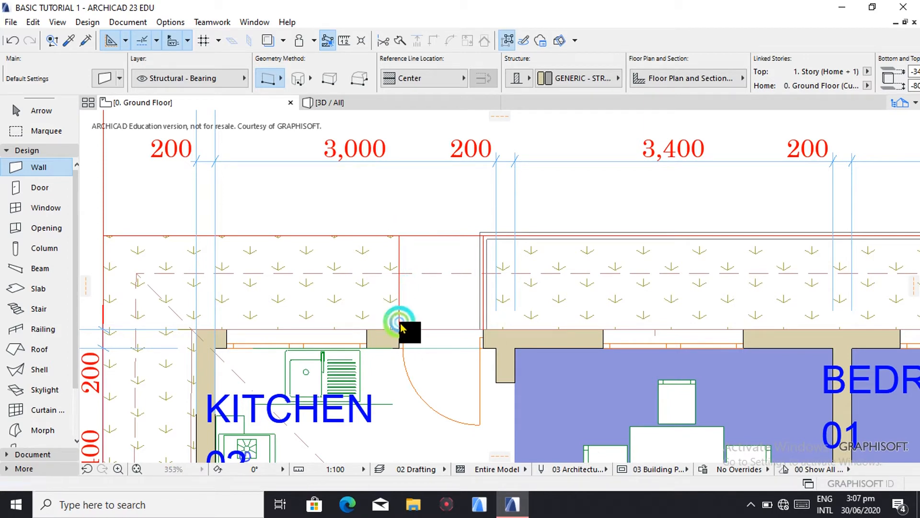
click(400, 236)
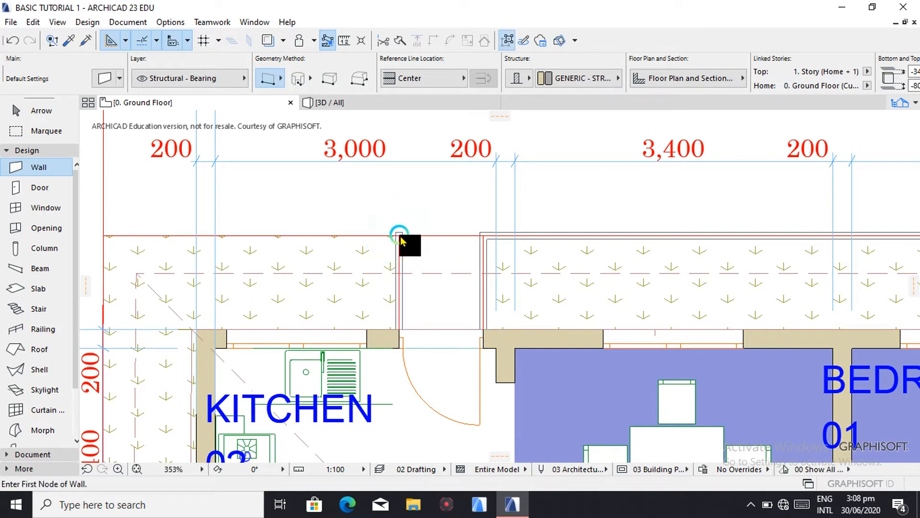
click(399, 234)
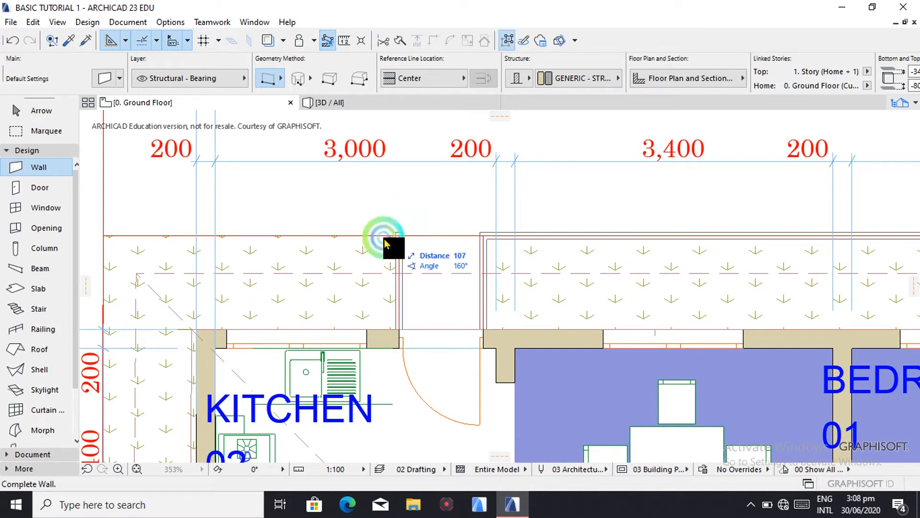
click(104, 235)
- Draw a kerb wall about 8064 mm long down the house grass's western edge, from its northwest to its southwest corner
click(105, 238)
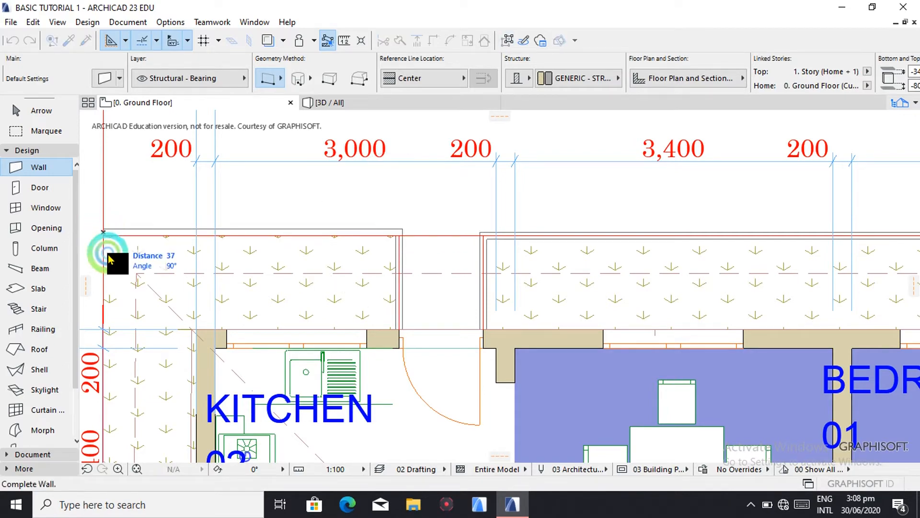
scroll(110, 258, down, 5)
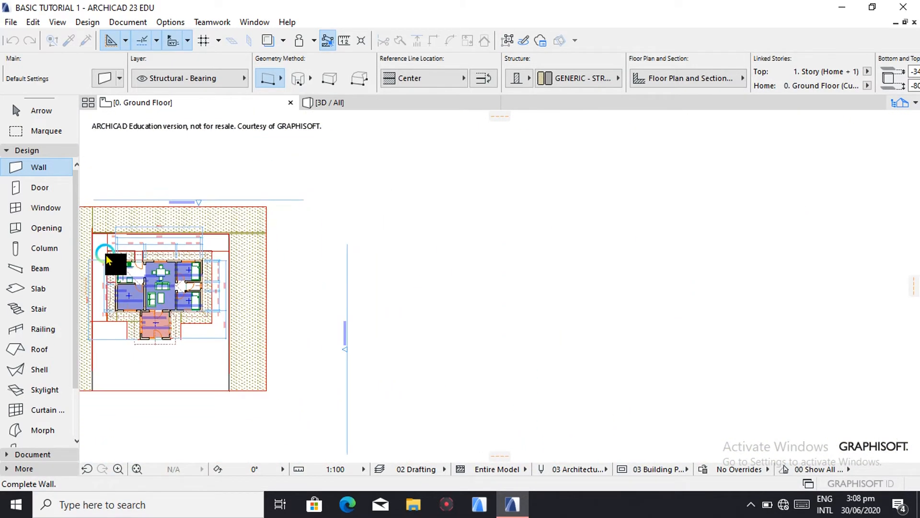
scroll(97, 327, down, 2)
scroll(97, 327, up, 6)
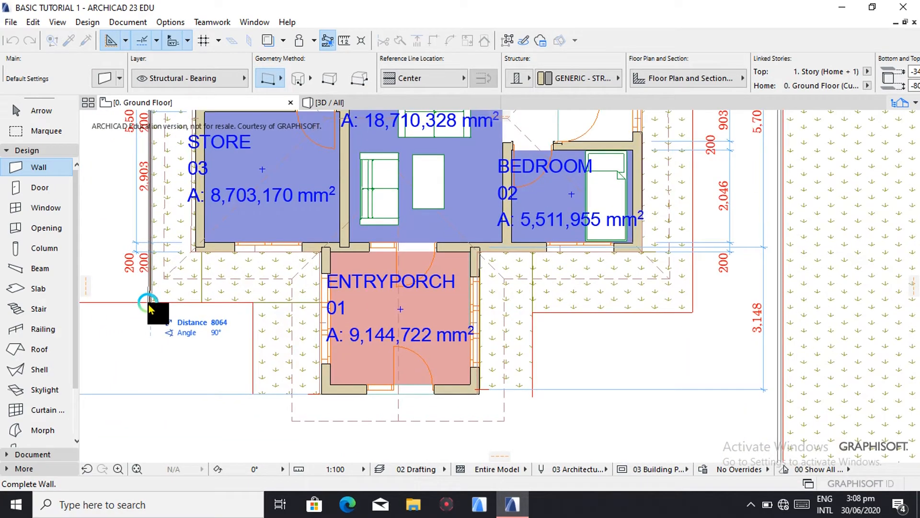
click(148, 304)
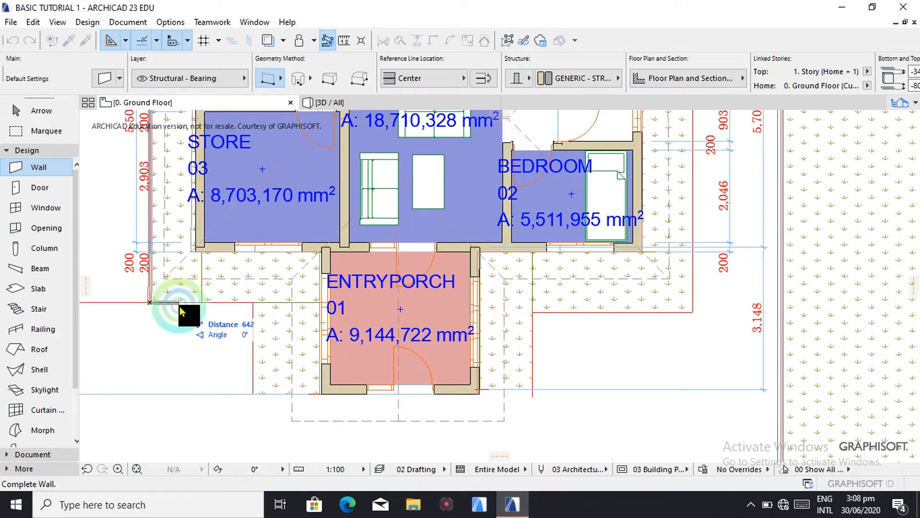
- Draw kerb walls from the grass's southwest corner east to the inner corner and about 2025 mm south to the entry porch's front line
click(252, 306)
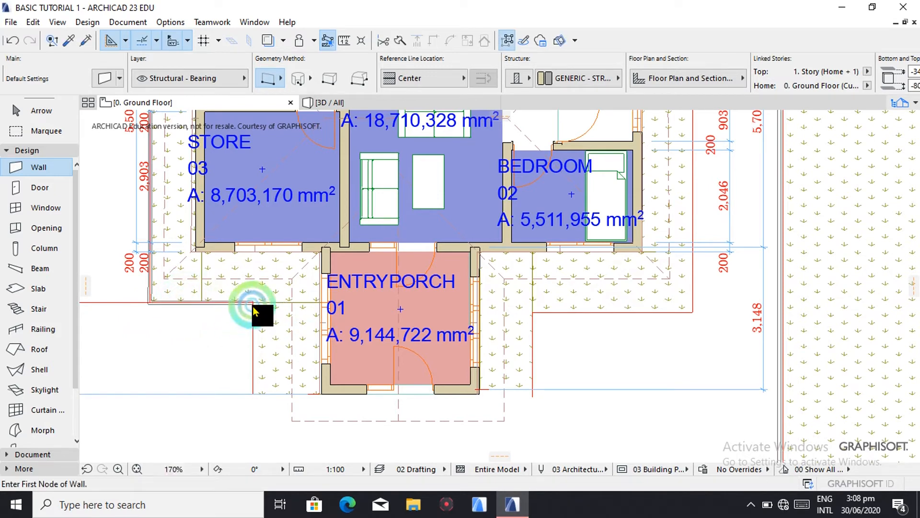
click(253, 306)
click(254, 394)
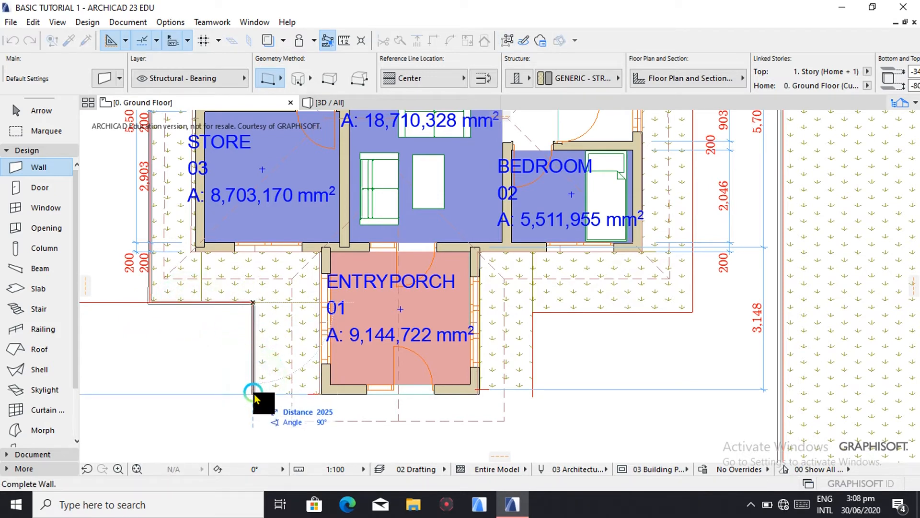
click(254, 398)
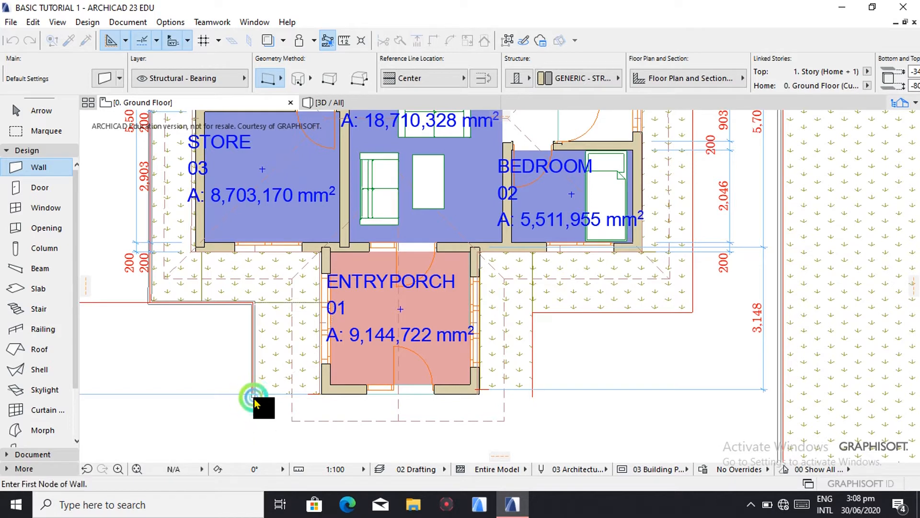
- Draw the kerb wall along the front of the grass west of the entry porch, ending at the porch's southwest corner
click(254, 398)
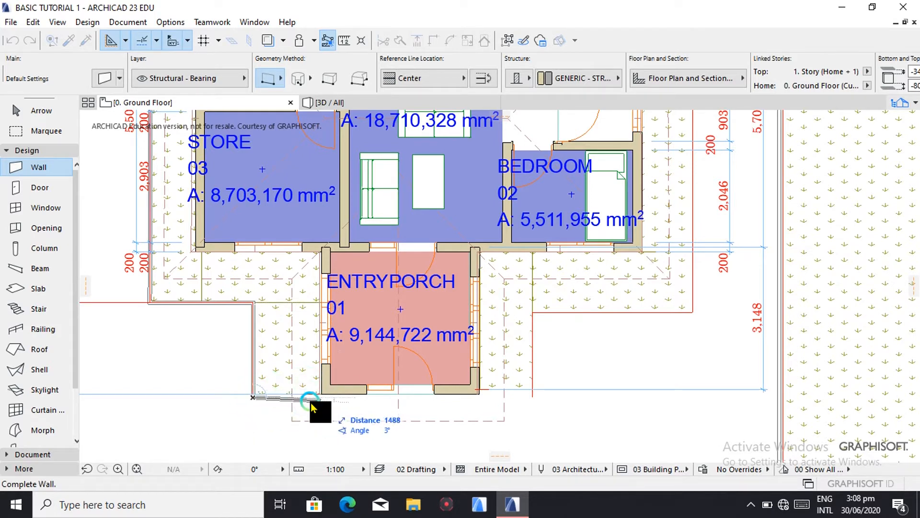
click(253, 398)
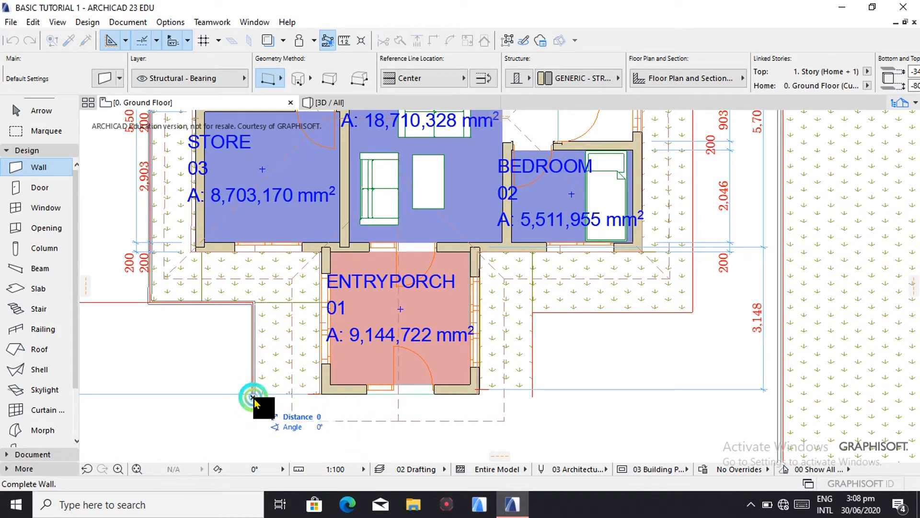
click(320, 396)
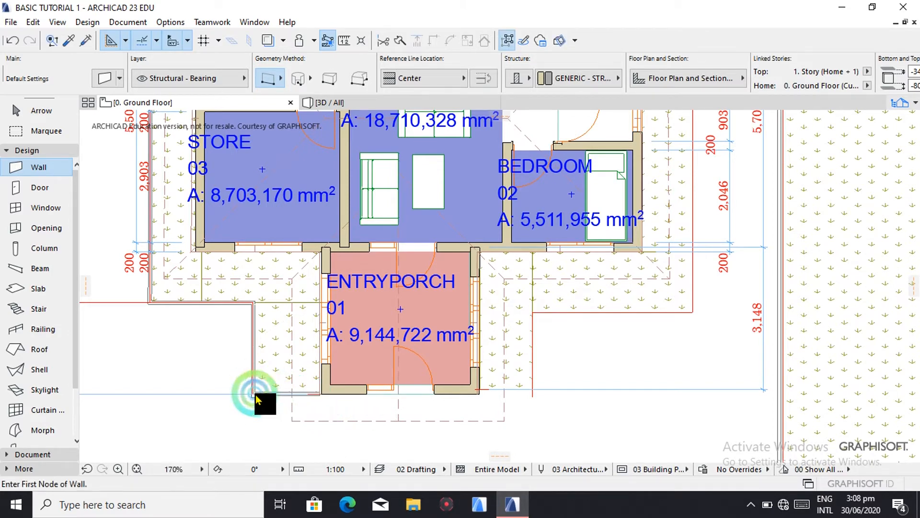
- Draw kerb walls from the entry porch's southeast corner east along the grass front and north to the inner corner
click(479, 393)
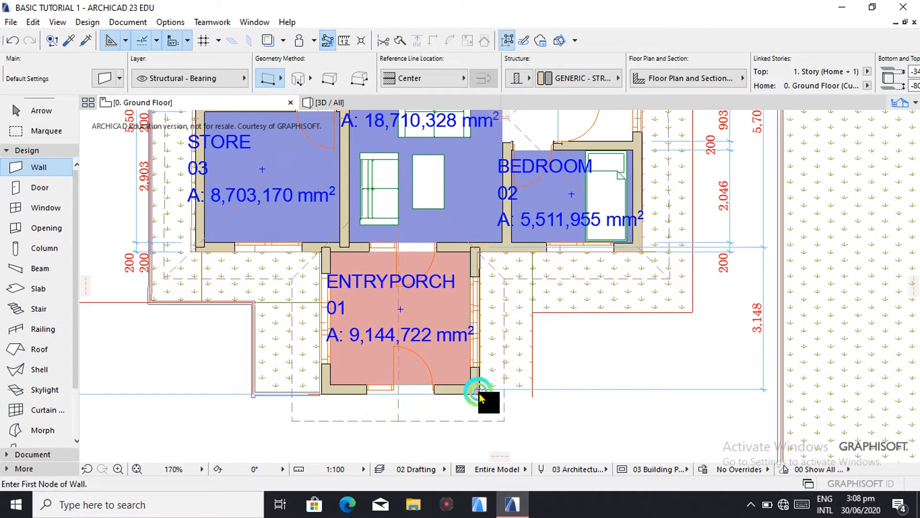
click(533, 395)
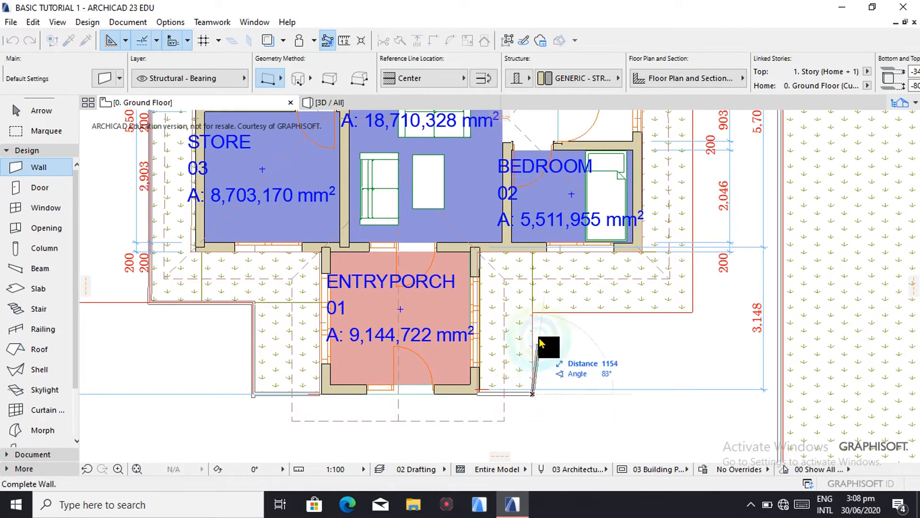
click(536, 308)
double_click(534, 313)
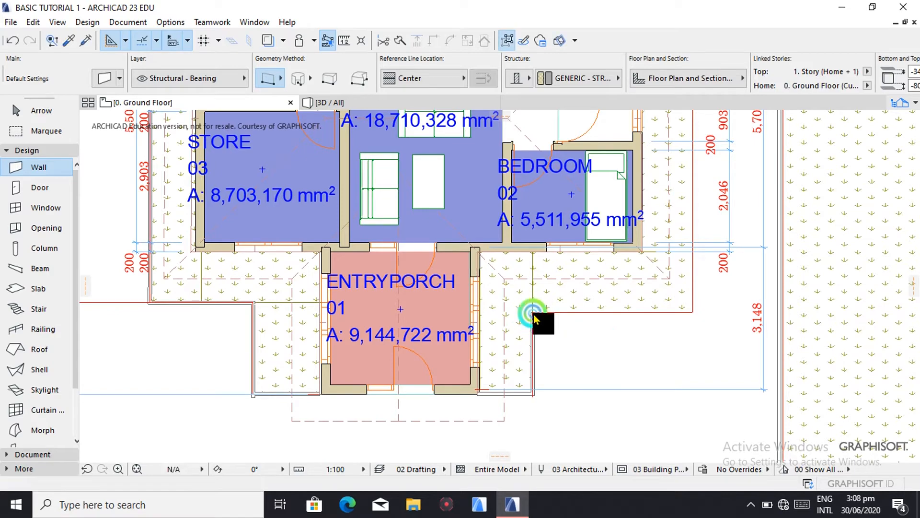
- Draw kerb walls from the eastern inner corner to the grass's southeast corner and up its eastern edge to the northeast corner
click(694, 314)
scroll(694, 315, down, 5)
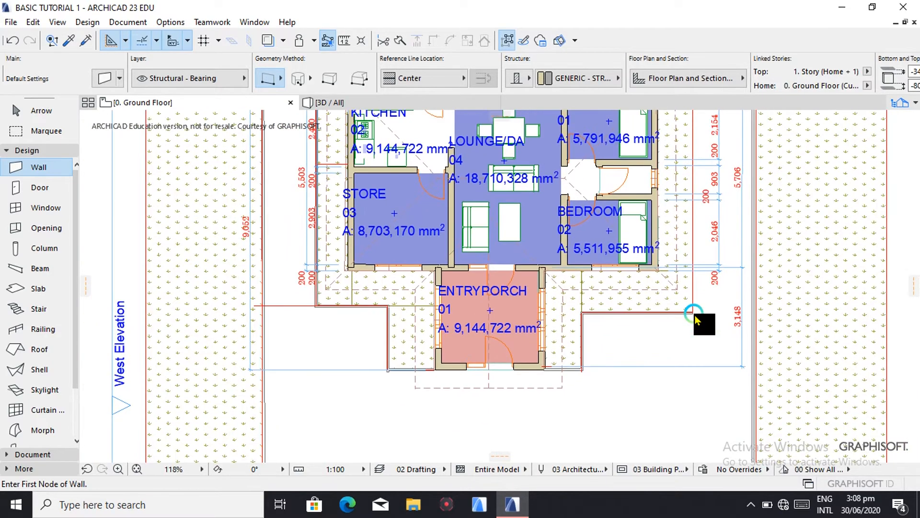
click(696, 313)
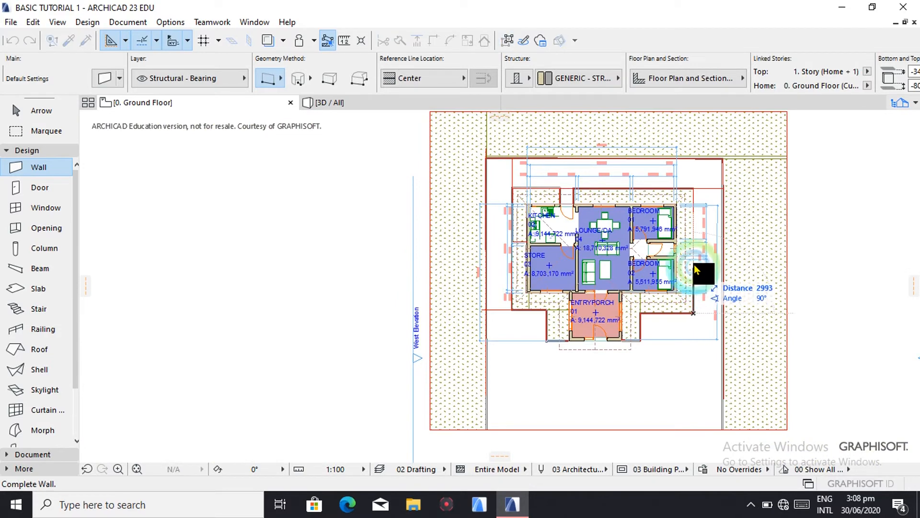
click(696, 189)
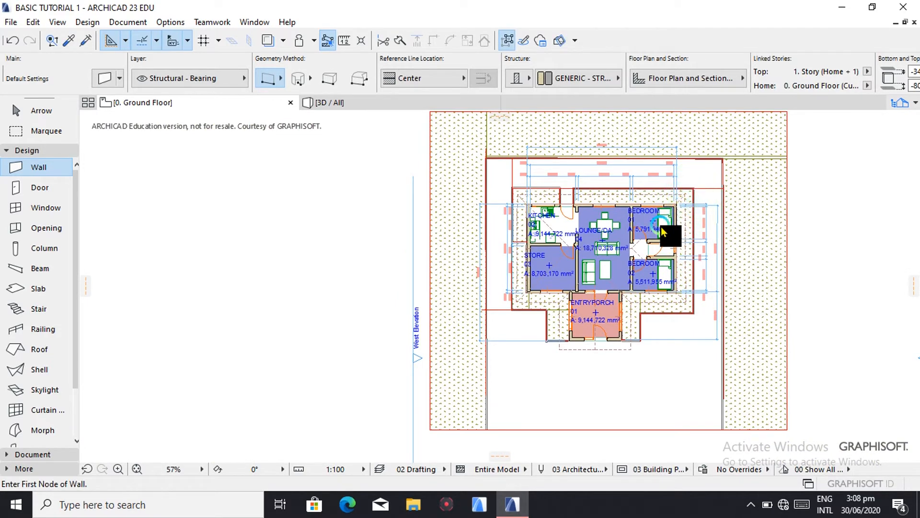
- Examine the kerb walls around the house grass and along the outer grass strips in 3D from several angles
click(336, 102)
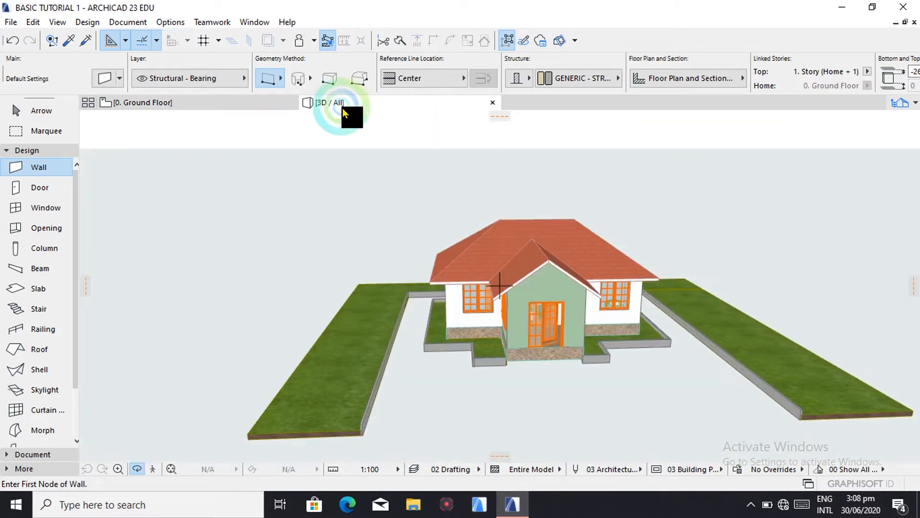
scroll(437, 396, up, 5)
drag(484, 341, 474, 397)
scroll(475, 399, up, 6)
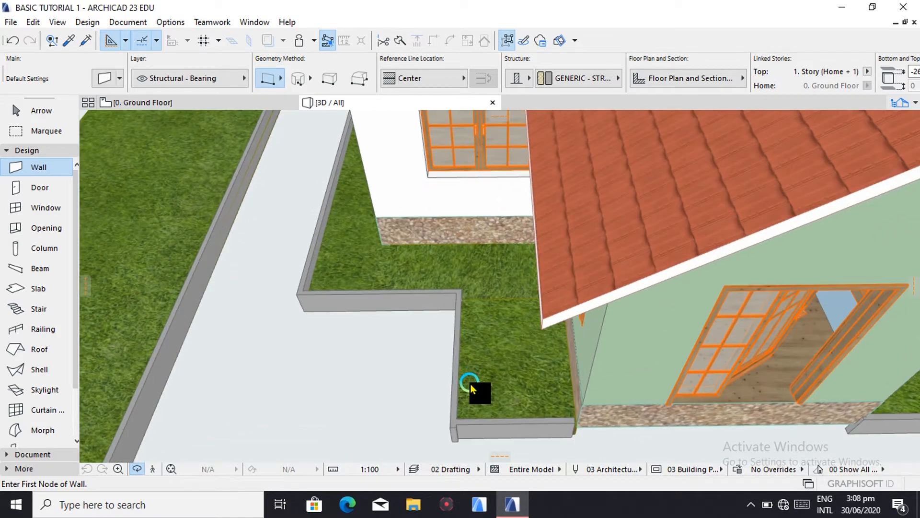
drag(502, 425, 90, 285)
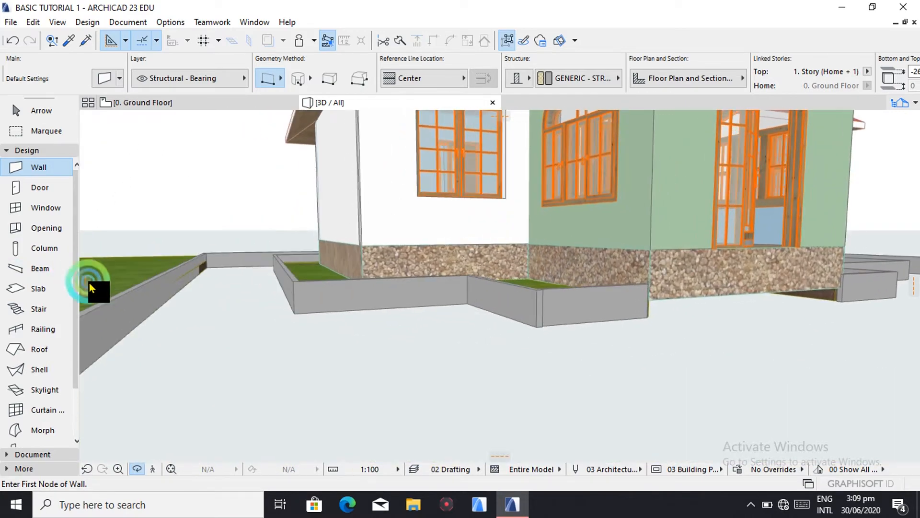
drag(148, 301, 303, 360)
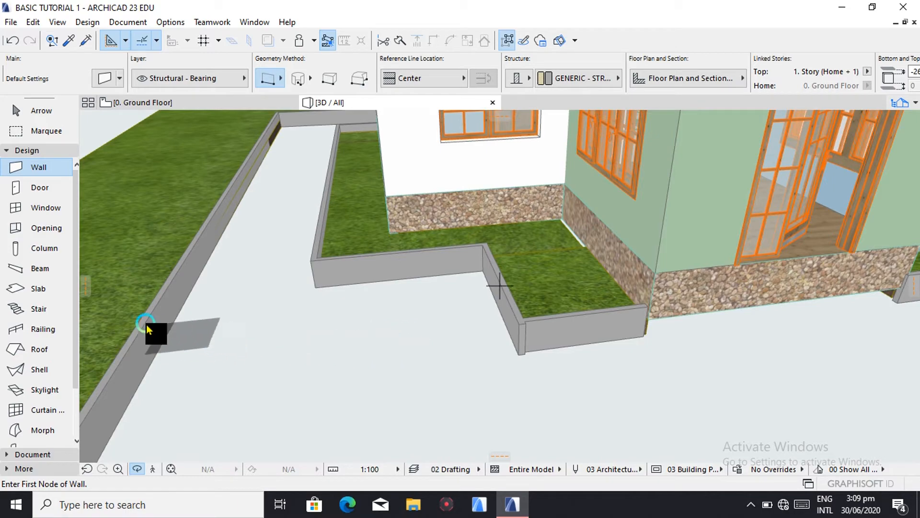
drag(145, 324, 185, 117)
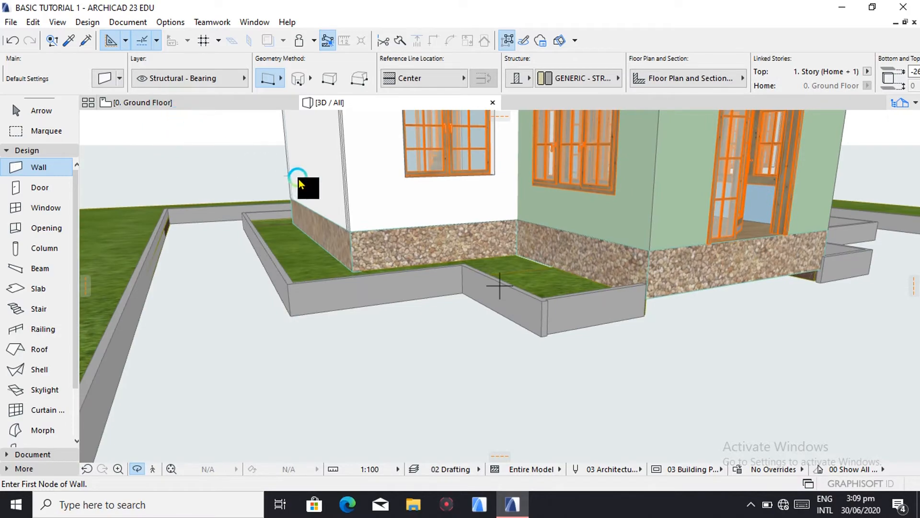
- In the ground floor plan, select the outer west strip's kerb wall and the kerb walls along the front of the house grass
click(223, 107)
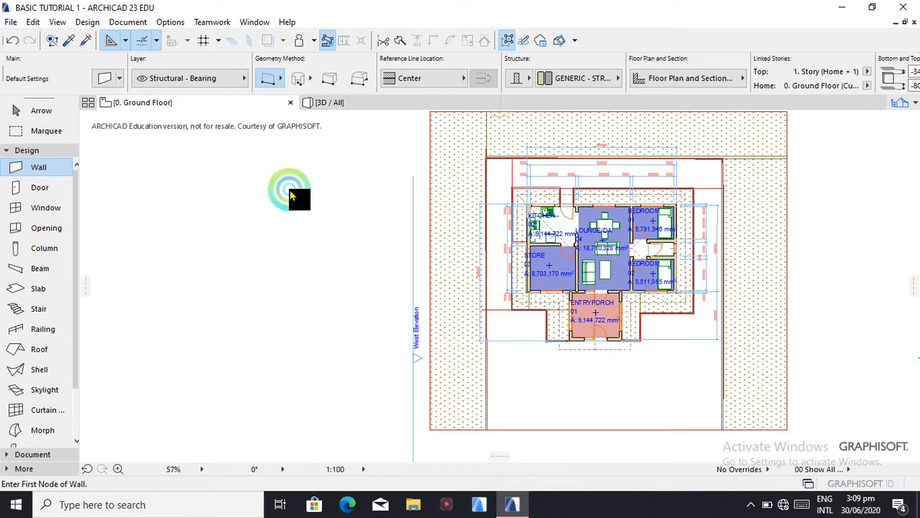
scroll(588, 343, down, 3)
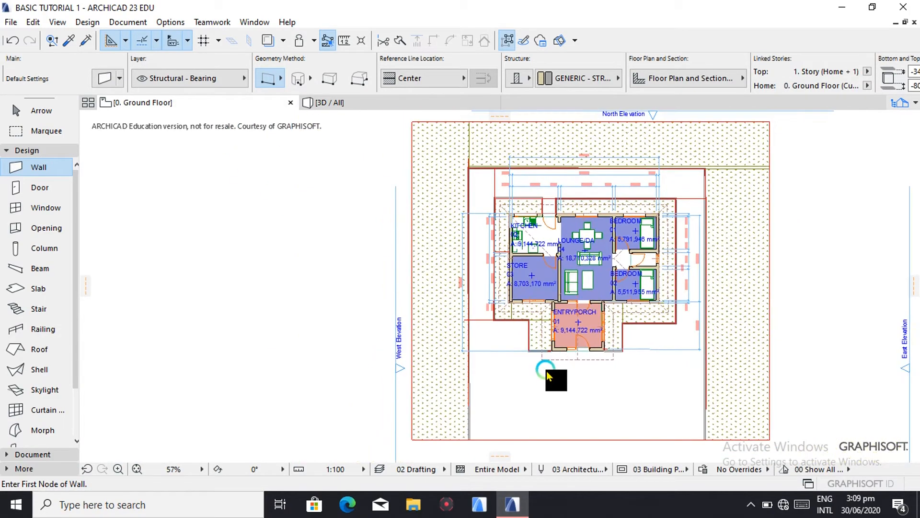
scroll(473, 381, up, 5)
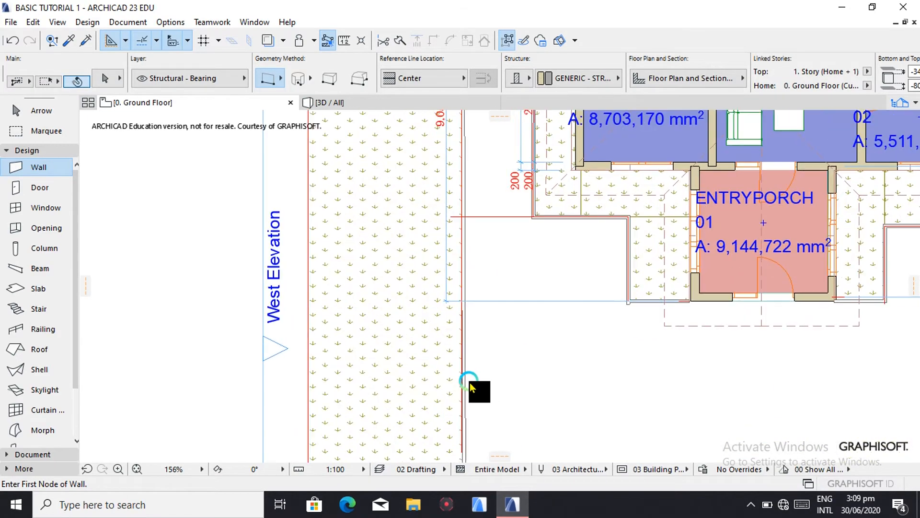
click(598, 216)
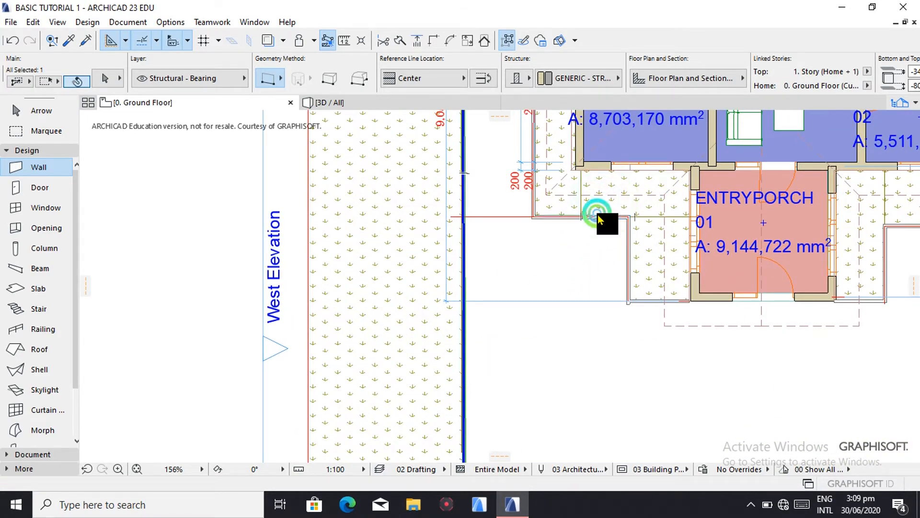
shift+click(652, 302)
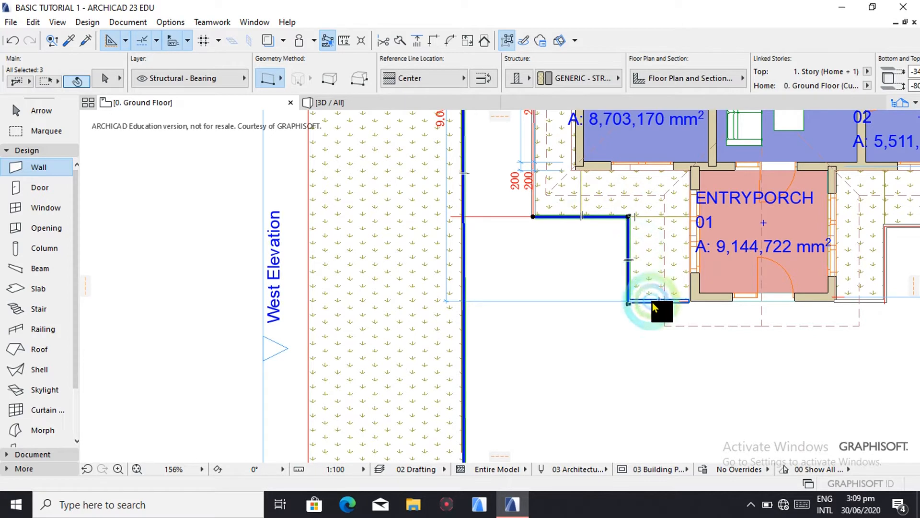
shift+click(864, 301)
scroll(868, 297, down, 5)
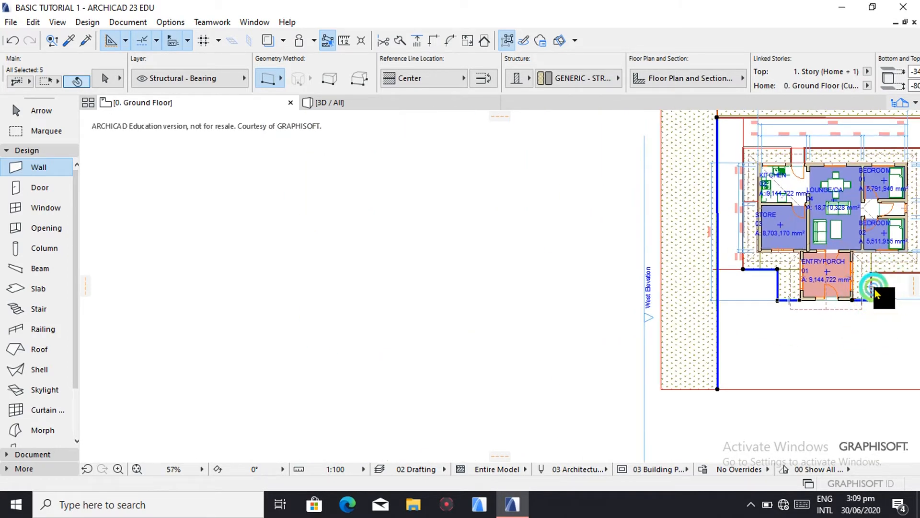
shift+click(885, 274)
- Add the kerb walls along the west and north edges of the house grass, including those beside the kitchen door gap, to the selection
shift+click(750, 224)
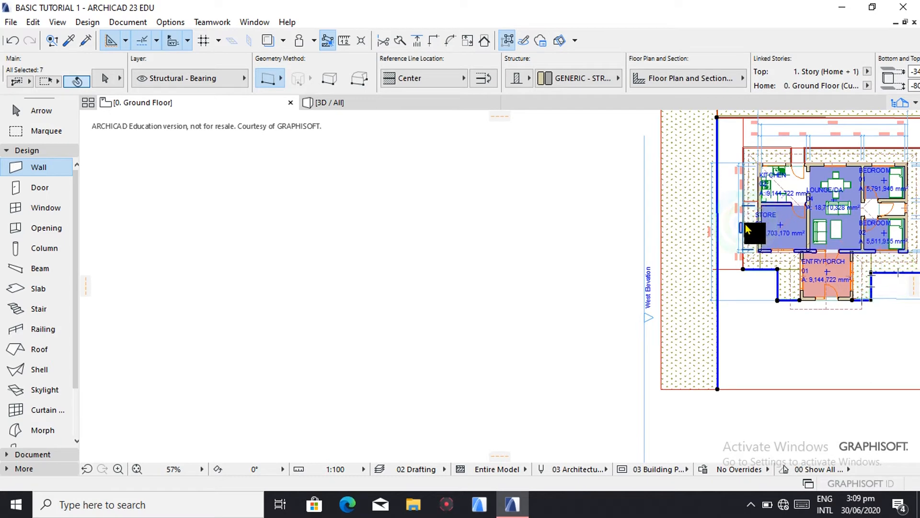
scroll(744, 191, up, 8)
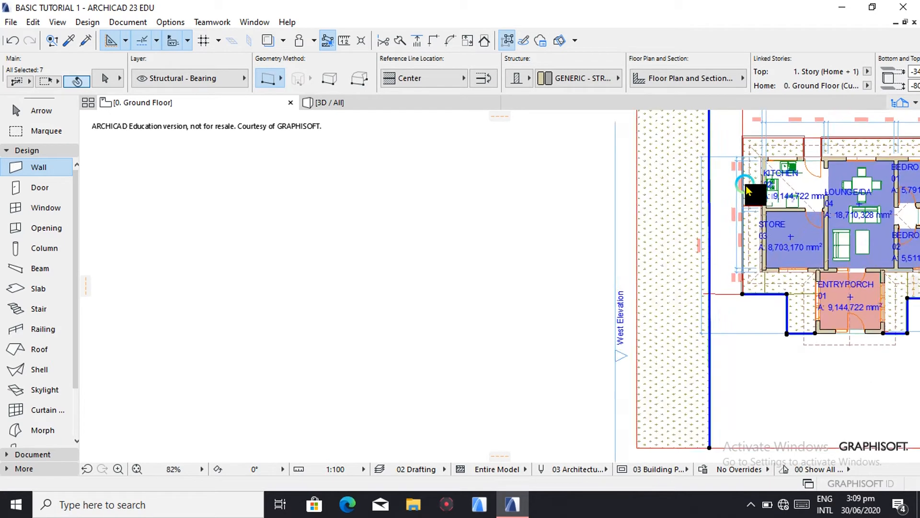
shift+click(737, 242)
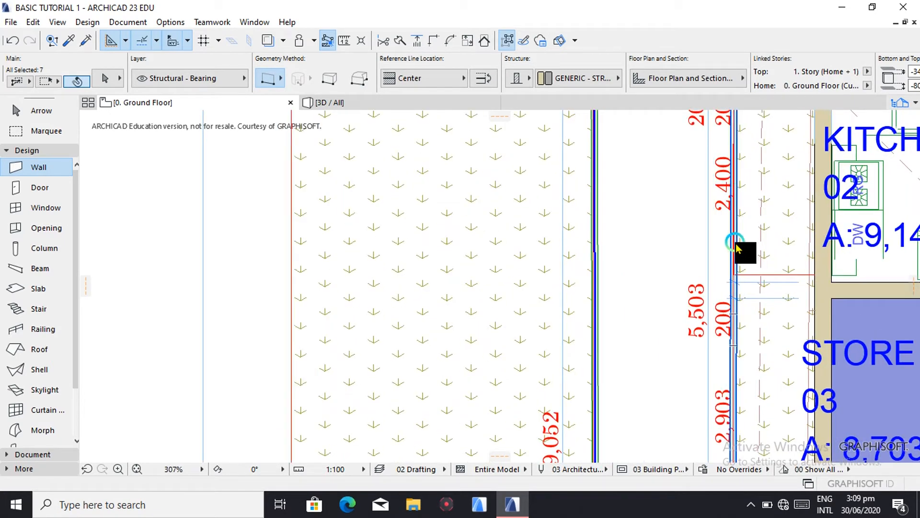
scroll(739, 247, down, 6)
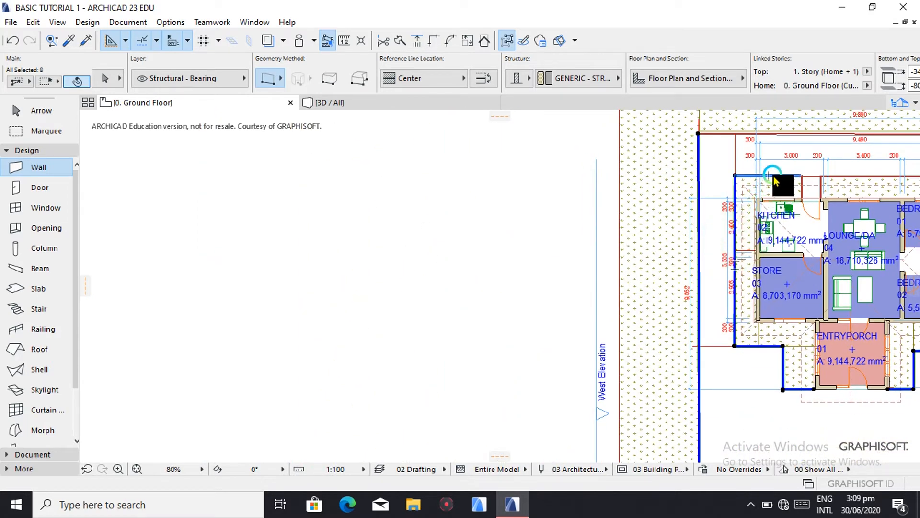
shift+click(795, 176)
shift+click(807, 191)
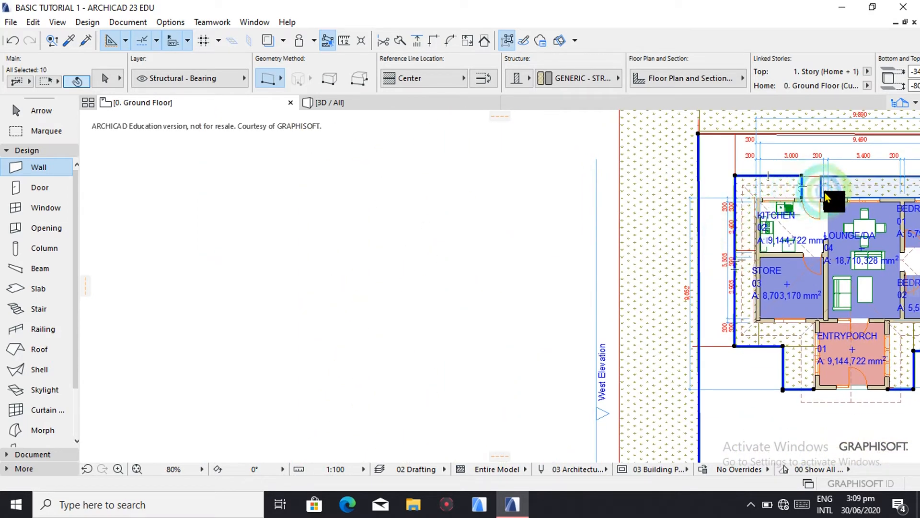
shift+click(831, 188)
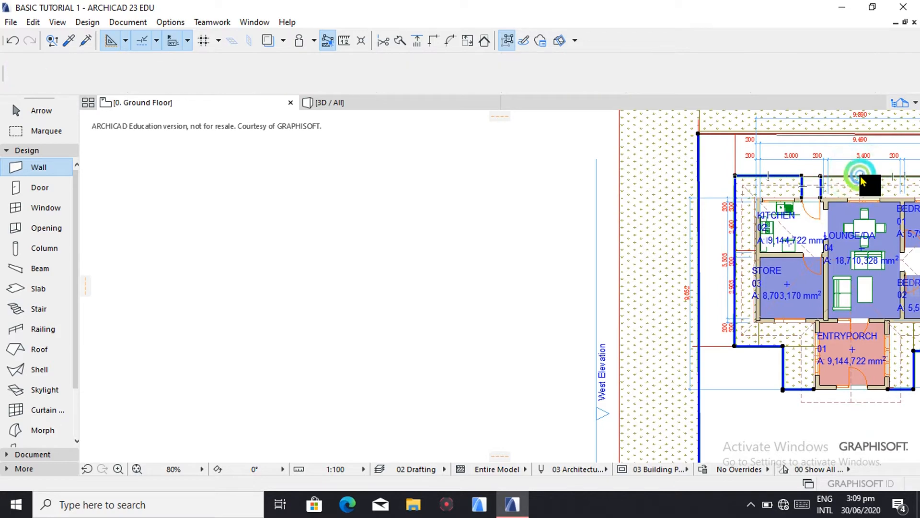
- Add the outer north kerb wall and both the outer and house-side east kerb walls to the selection
shift+click(773, 134)
shift+click(776, 138)
scroll(791, 140, down, 5)
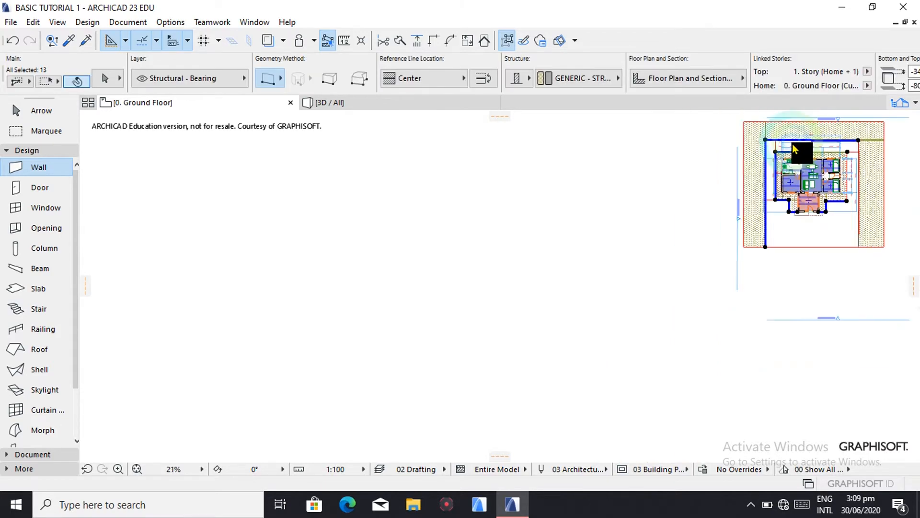
scroll(877, 180, up, 6)
scroll(787, 151, down, 8)
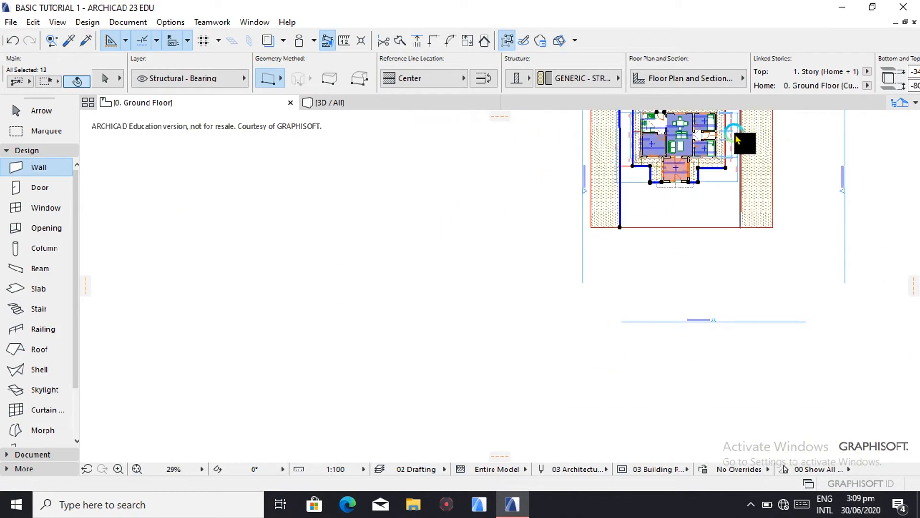
scroll(708, 116, up, 8)
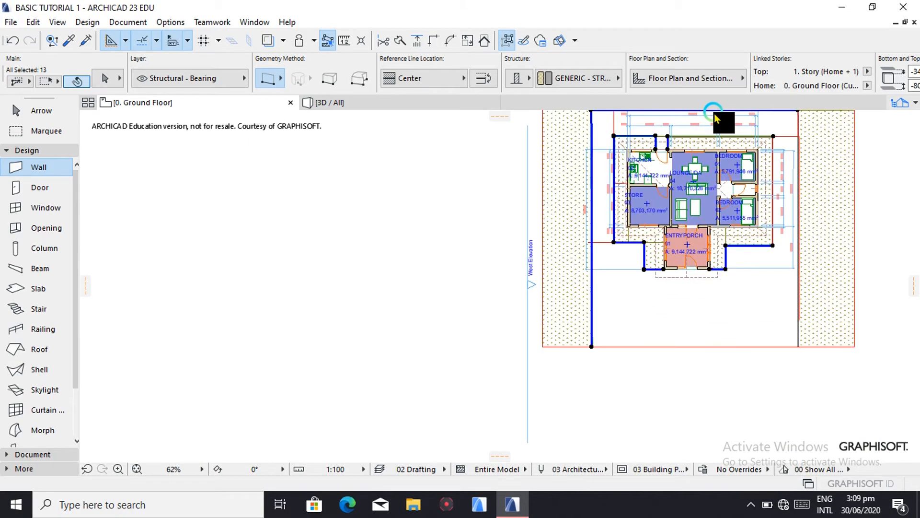
shift+click(738, 166)
shift+click(903, 295)
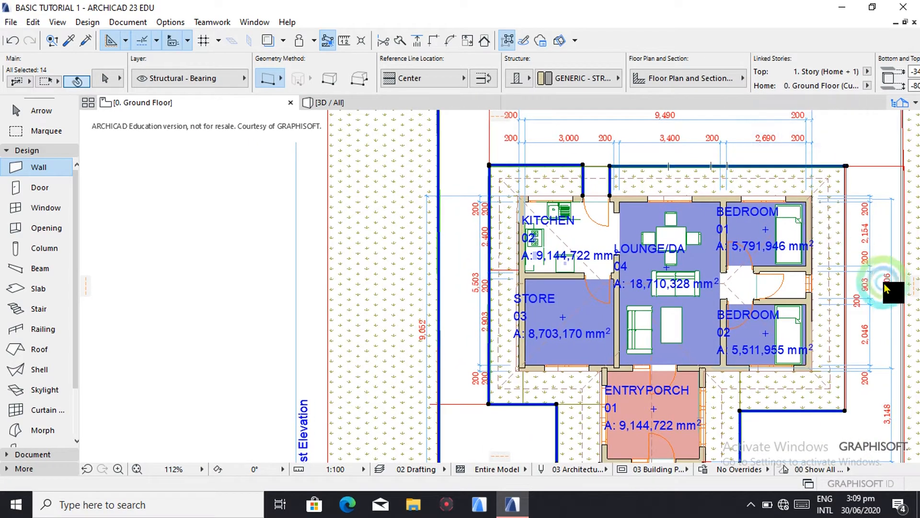
shift+click(844, 333)
scroll(844, 333, down, 4)
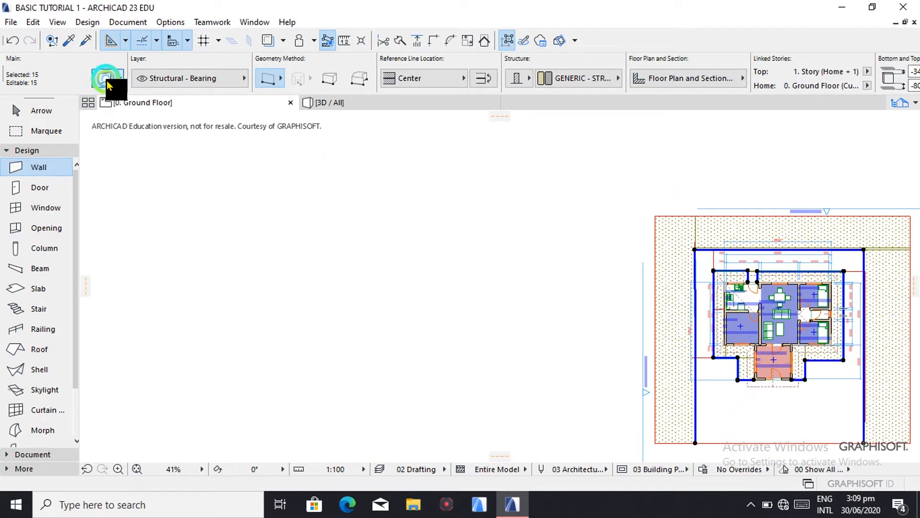
- Lower the selected kerb walls by setting their top offset from the linked story to -3500
click(105, 79)
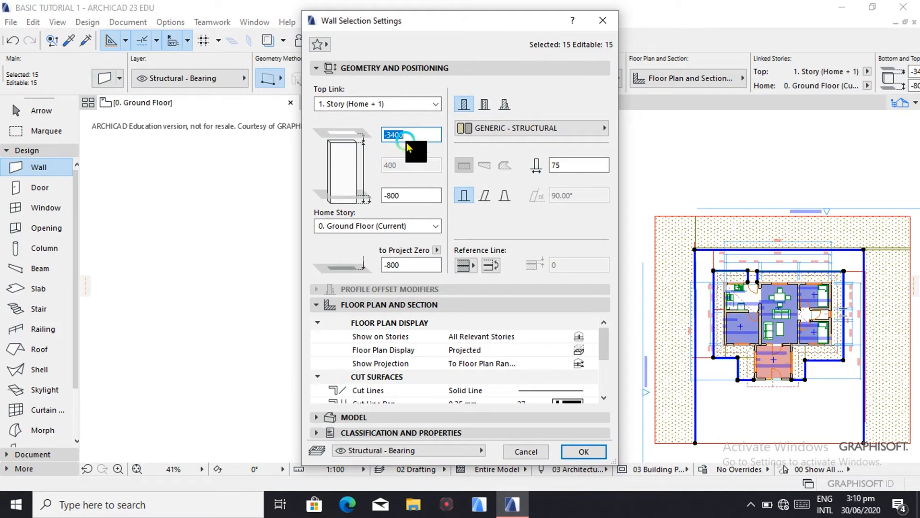
click(409, 138)
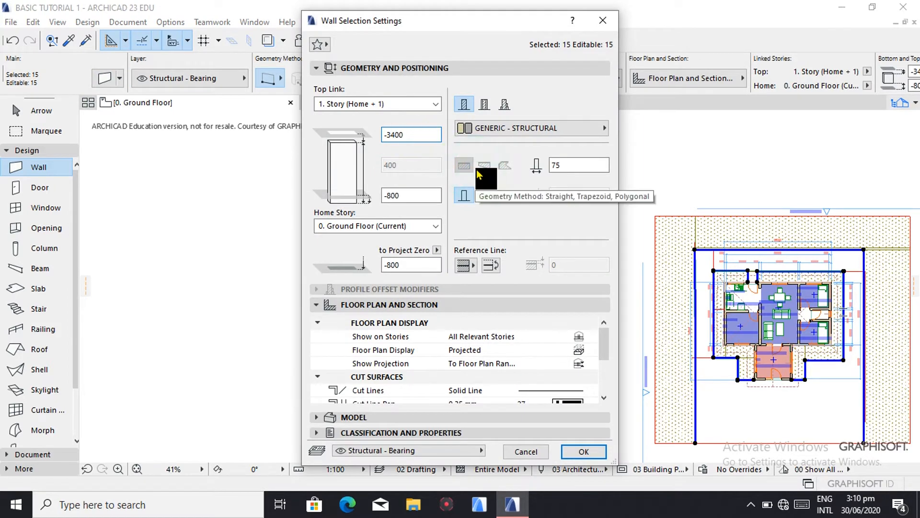
key(BackSpace)
key(BackSpace)
text(600)
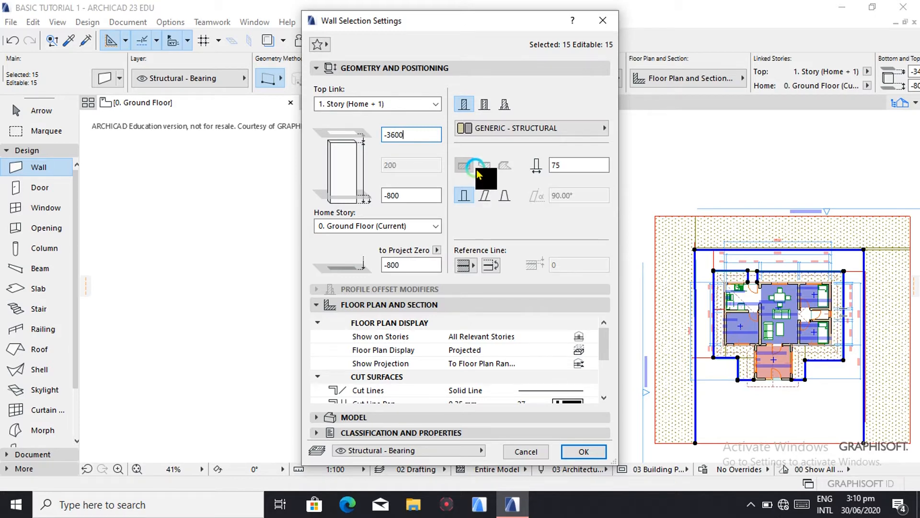
key(BackSpace)
key(BackSpace)
key(BackSpace)
text(500)
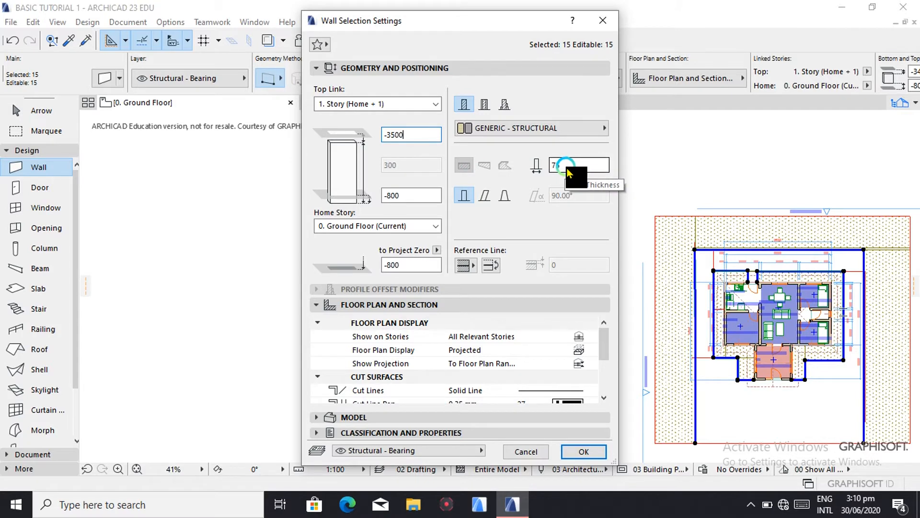
click(579, 171)
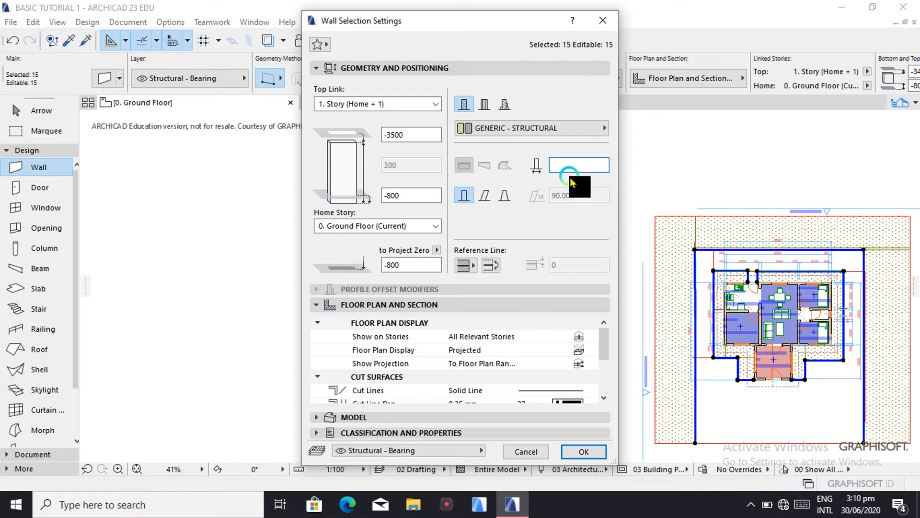
click(581, 453)
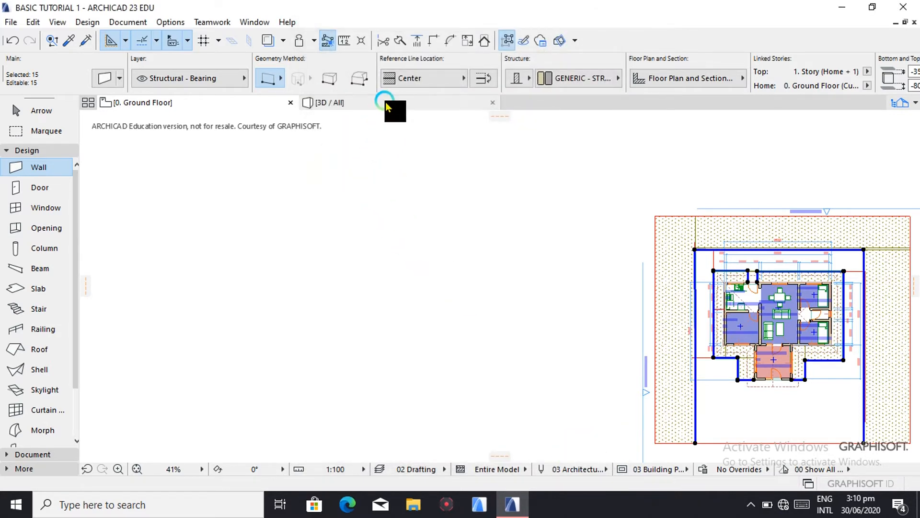
- Check the height of the kerb walls around the house in 3D, and clear the wall selection back in the ground floor plan
click(385, 102)
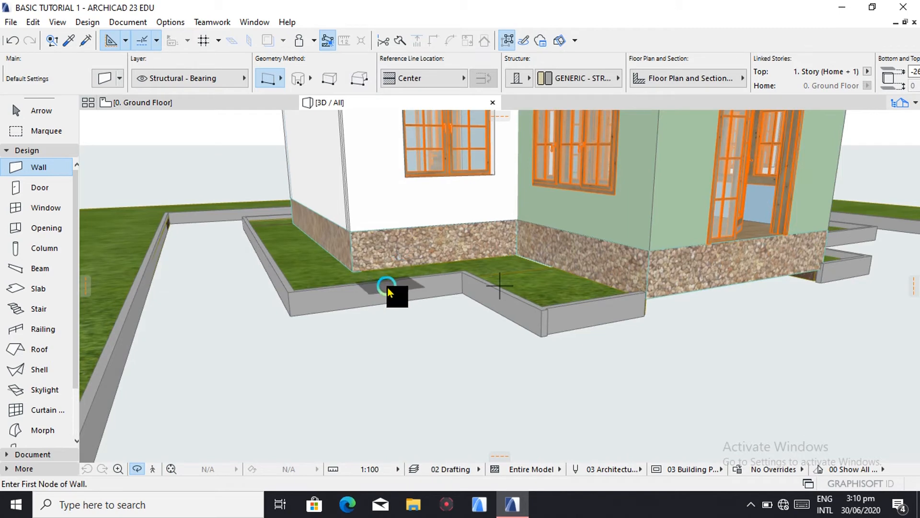
click(156, 103)
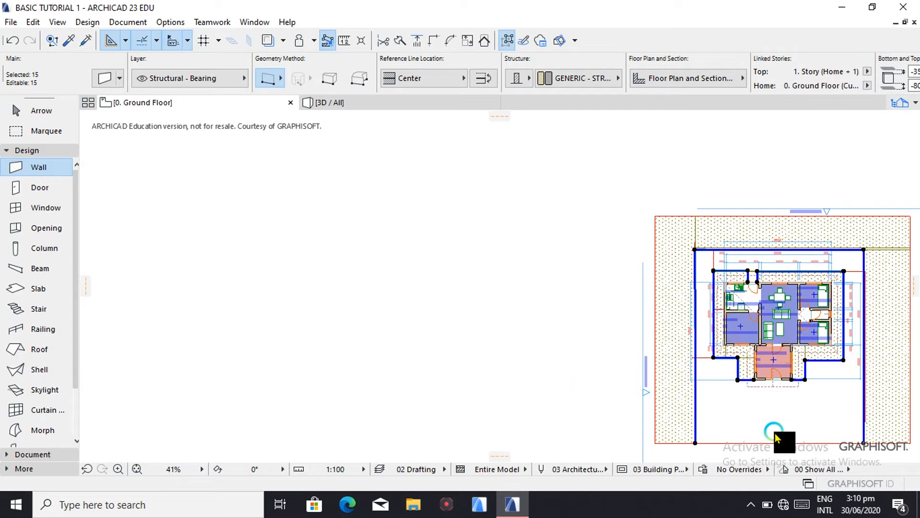
key(Escape)
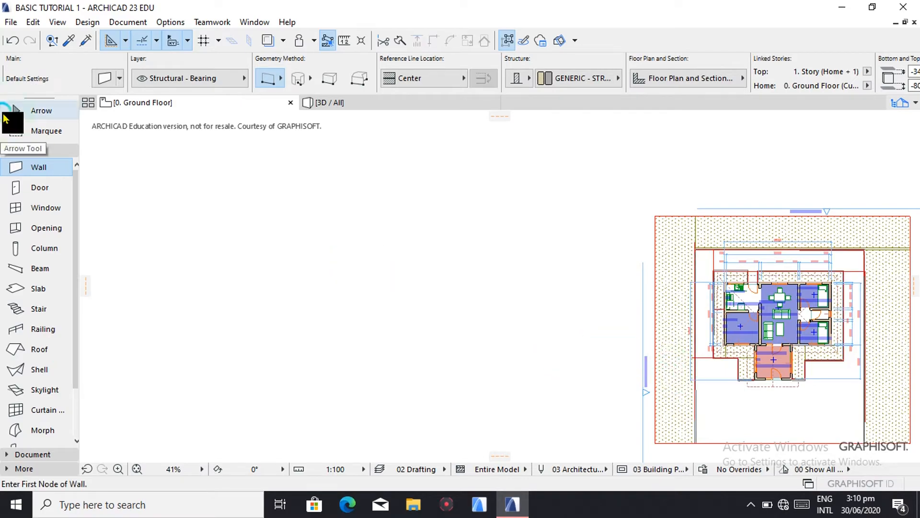
- Shorten the north-south kerb wall west of the entry porch so its south end meets the front kerb wall's centerline
click(17, 113)
scroll(762, 367, up, 8)
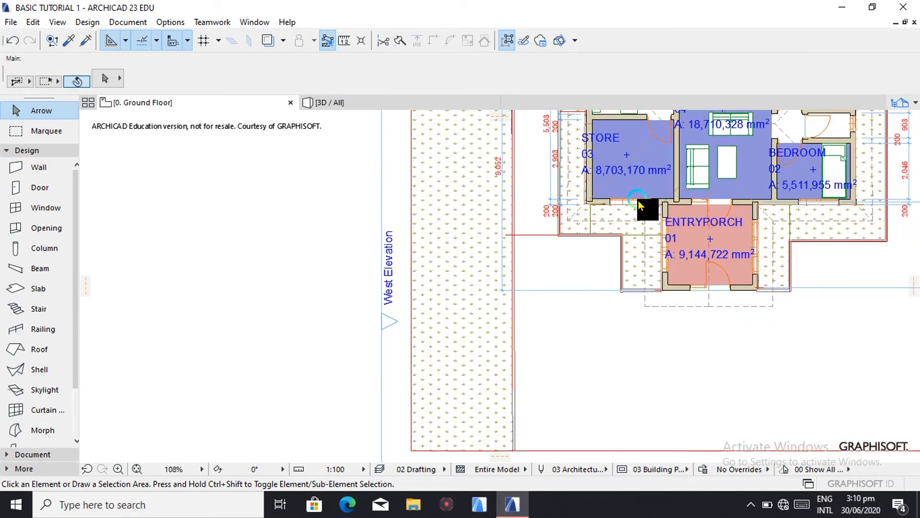
scroll(597, 416, down, 3)
scroll(597, 416, up, 6)
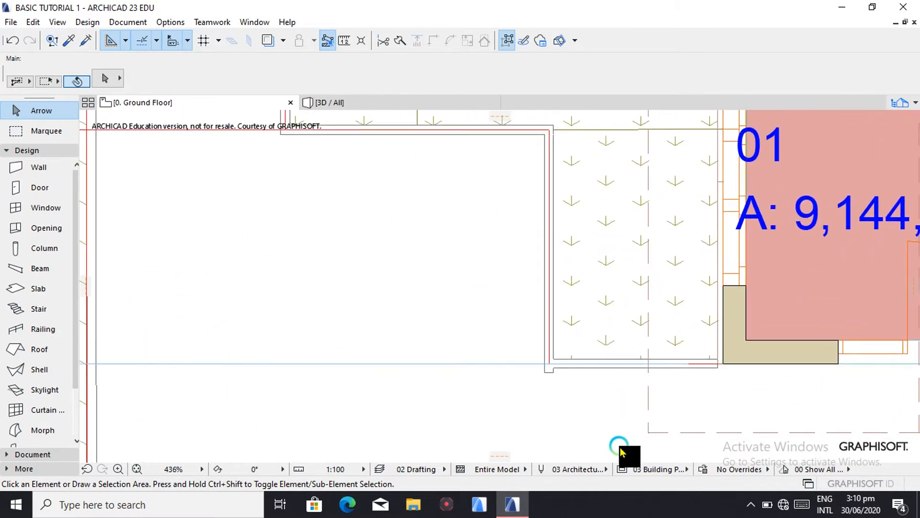
click(551, 370)
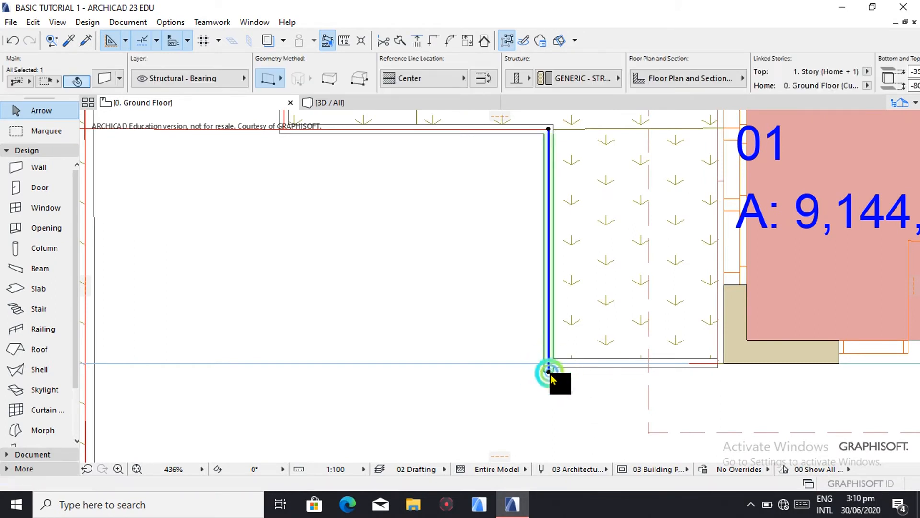
click(552, 370)
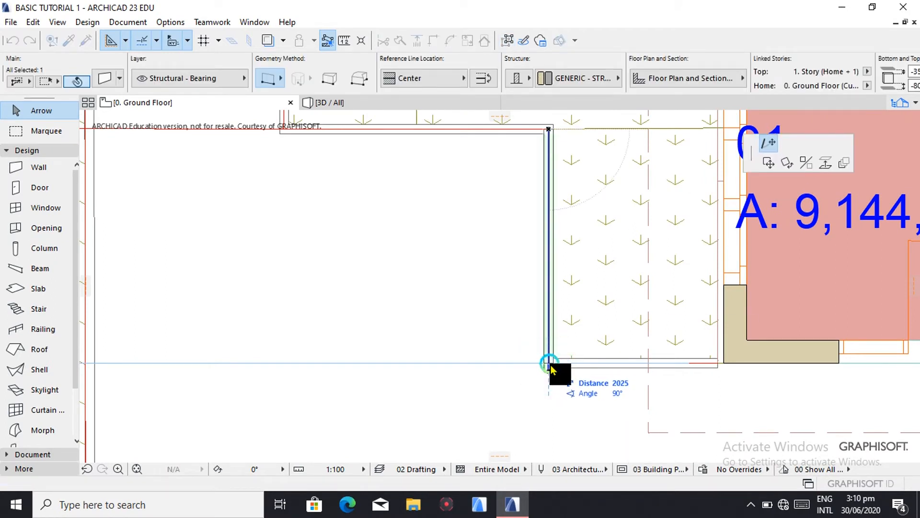
click(551, 365)
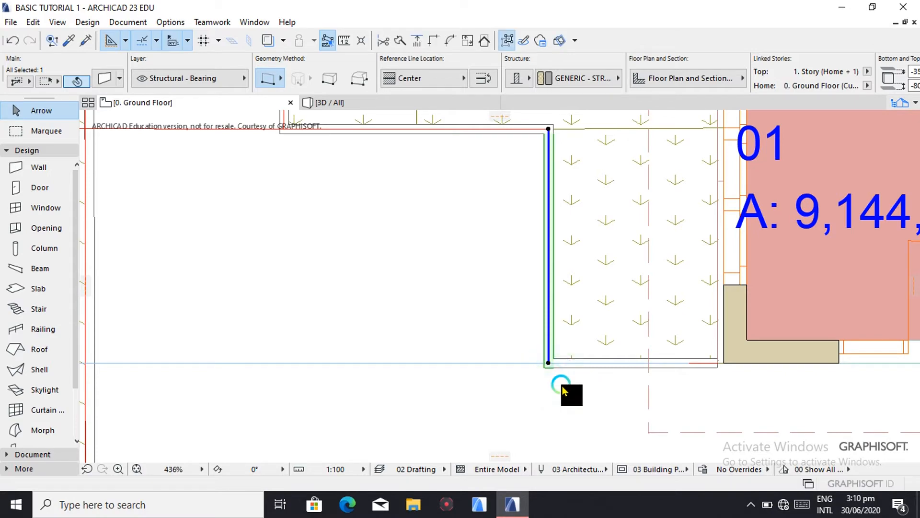
- Stretch the east end of the front kerb wall west of the entry porch to the porch's southwest corner
scroll(562, 386, down, 5)
scroll(643, 369, up, 6)
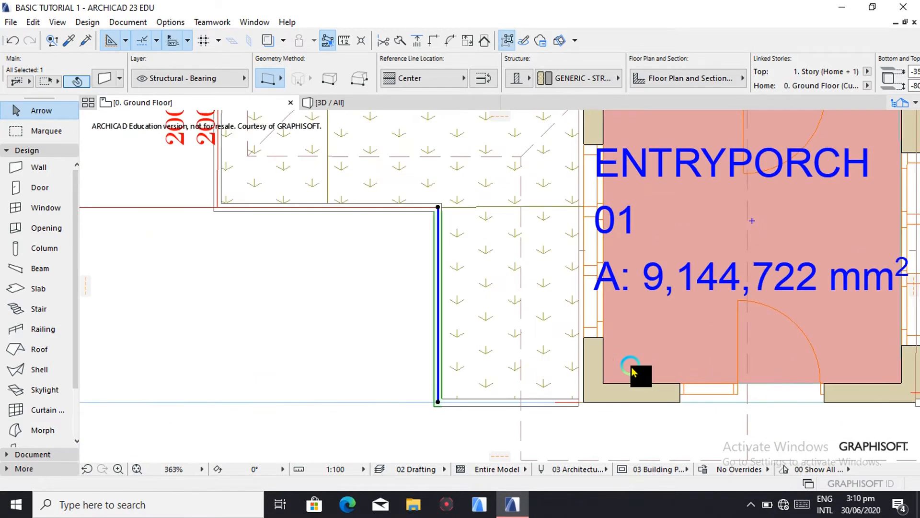
click(539, 428)
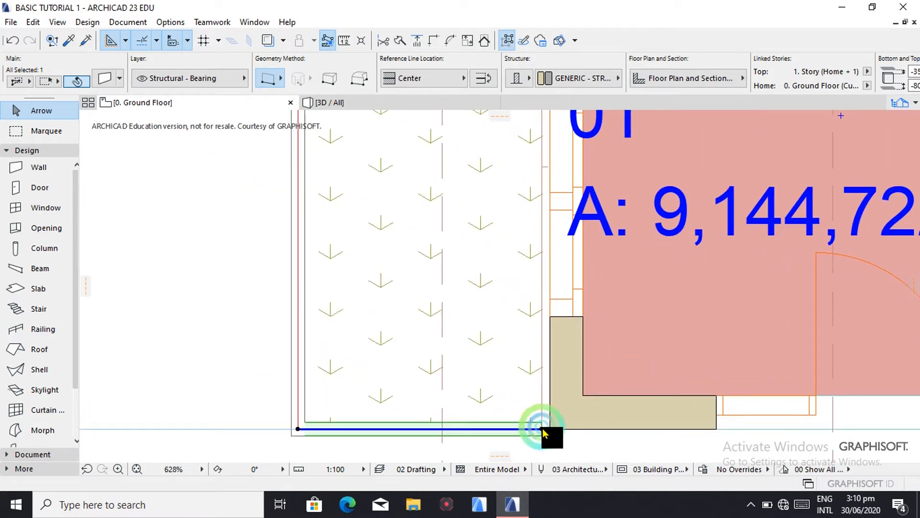
click(545, 428)
click(549, 428)
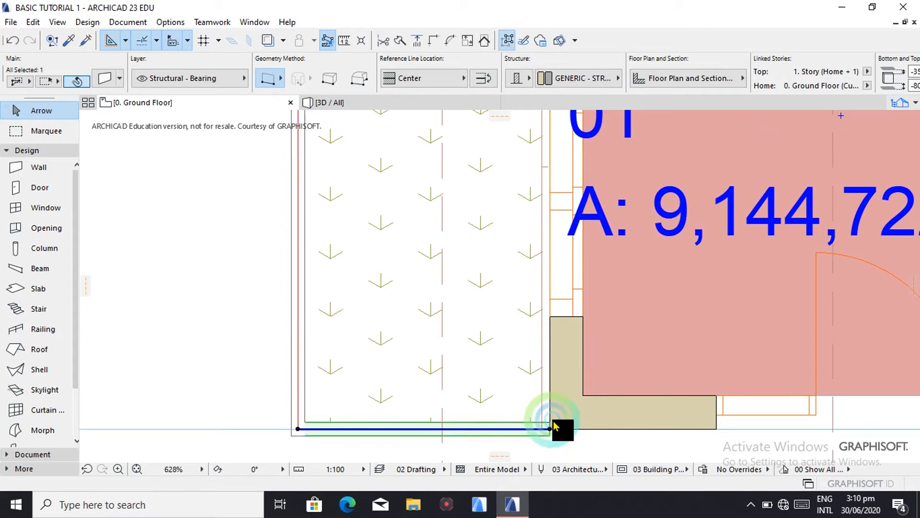
- Set the top surface override of the grass mesh west of the entry porch to Concrete - 02
click(538, 407)
scroll(556, 419, down, 6)
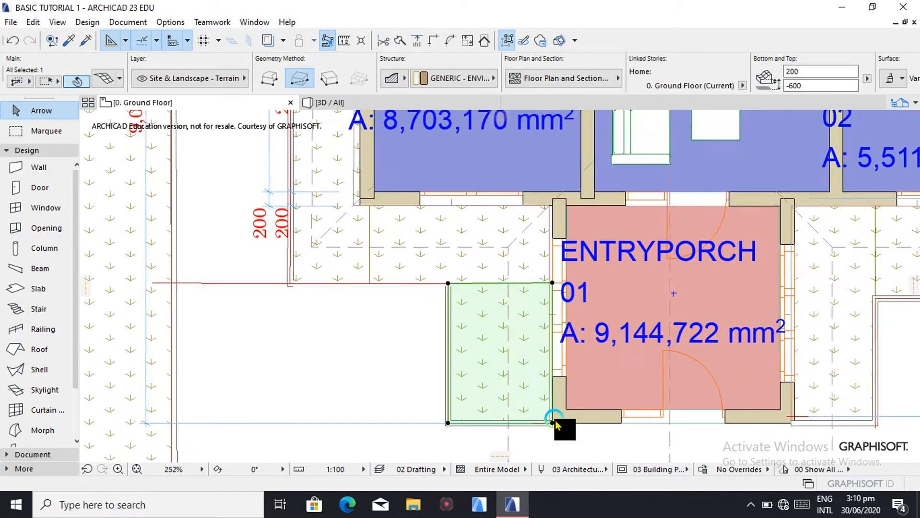
scroll(448, 414, down, 3)
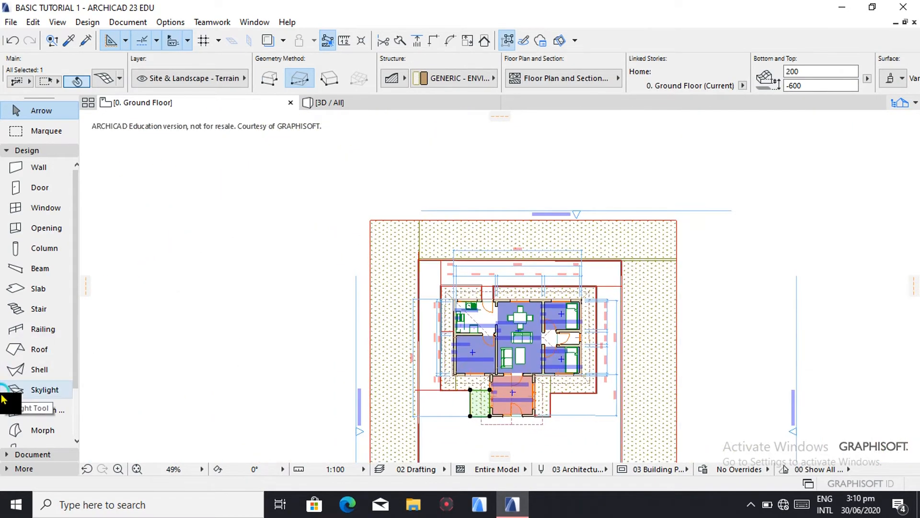
scroll(17, 398, down, 3)
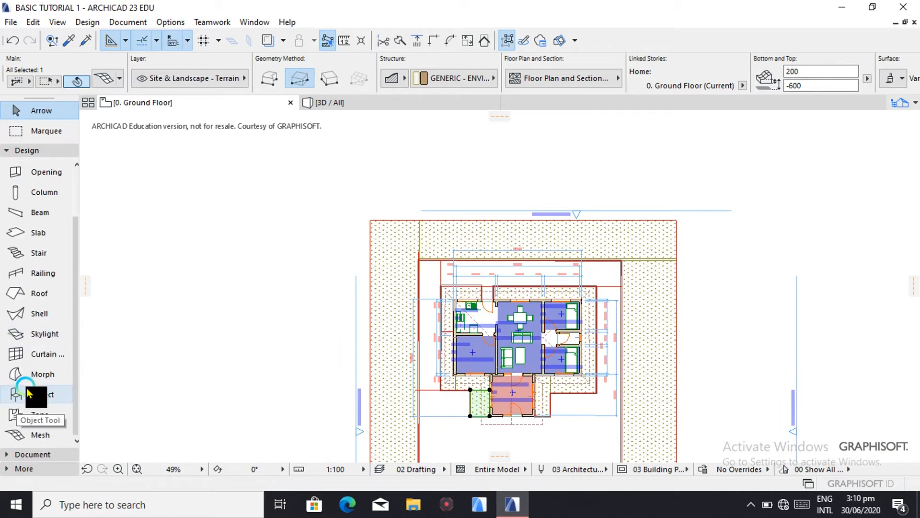
click(29, 433)
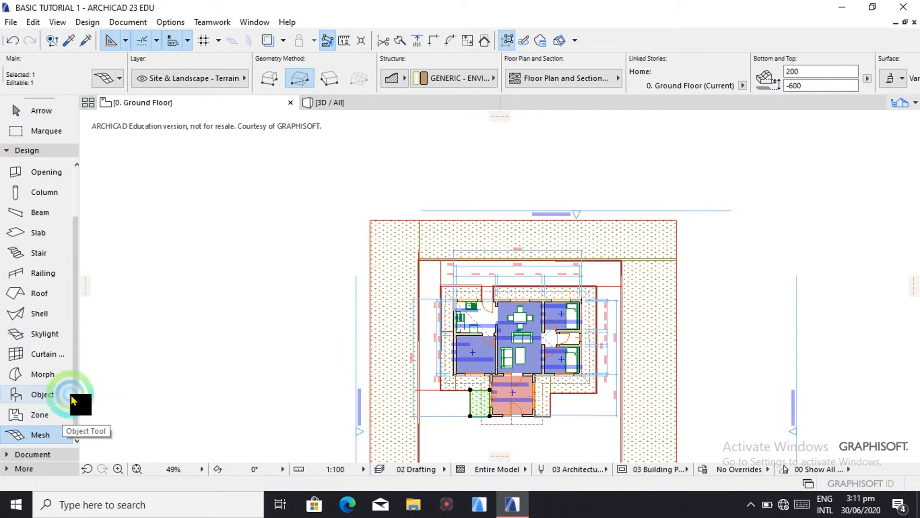
double_click(39, 434)
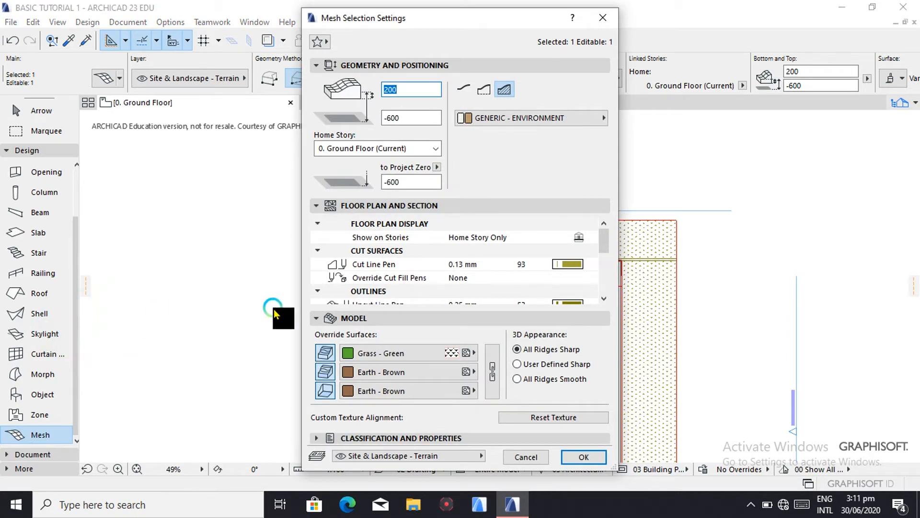
click(476, 354)
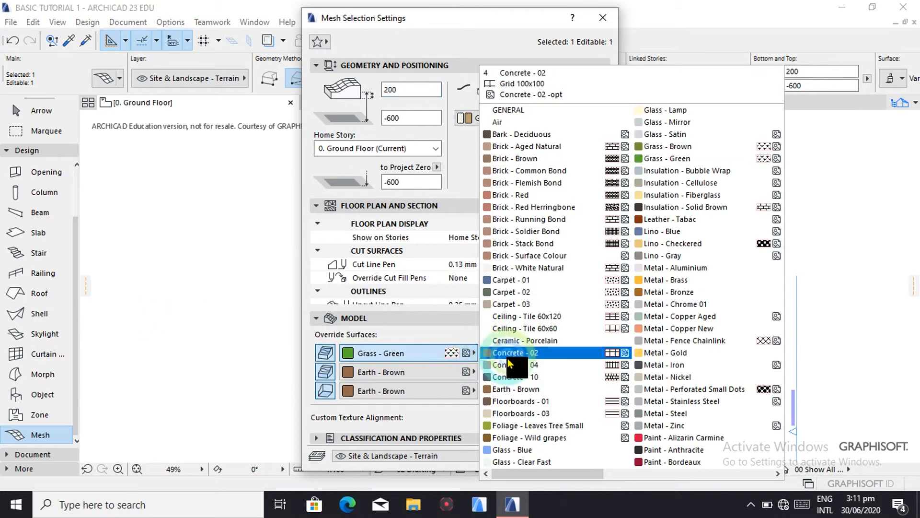
scroll(593, 361, down, 5)
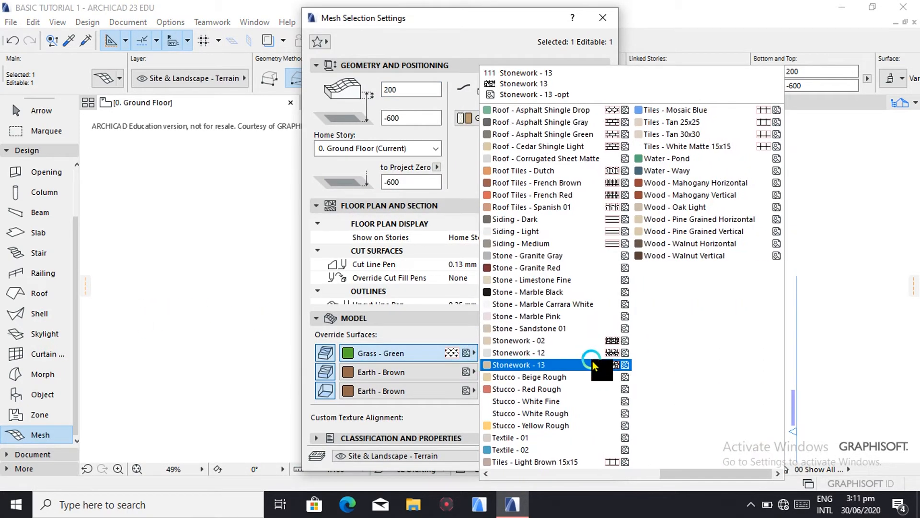
scroll(576, 371, up, 5)
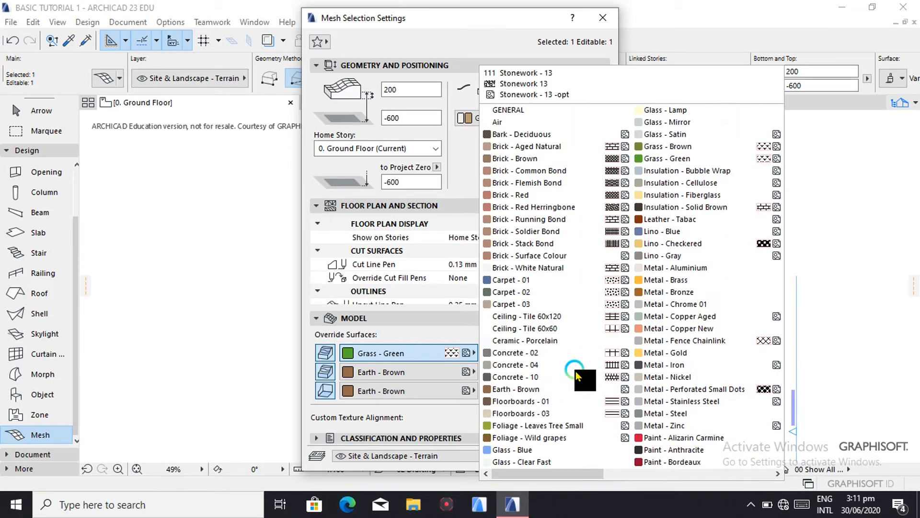
click(520, 355)
click(565, 458)
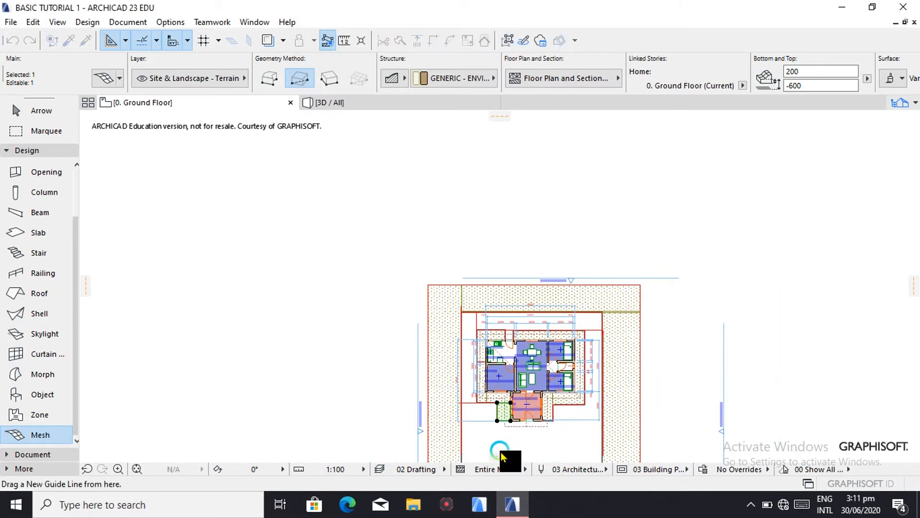
- Clear the mesh selection and set the top surface override in the default mesh settings to Concrete - 02
scroll(501, 452, up, 3)
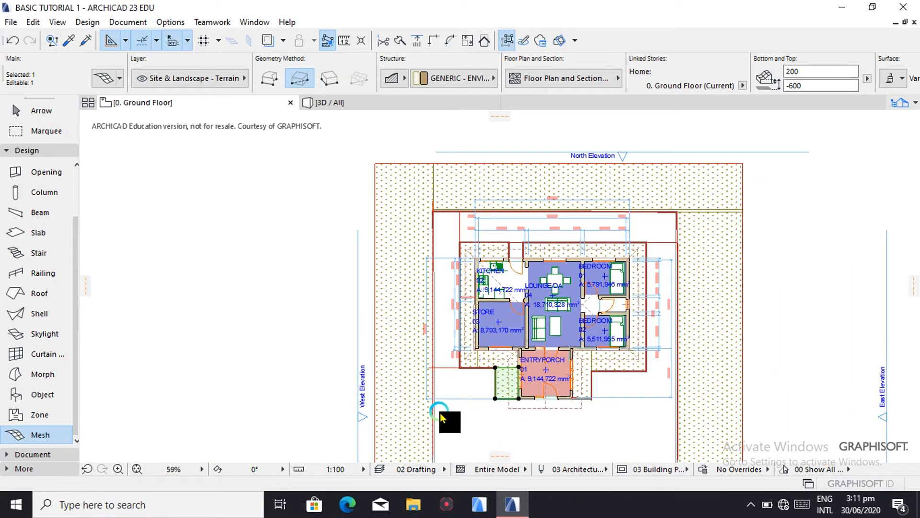
scroll(440, 412, up, 1)
scroll(439, 412, down, 4)
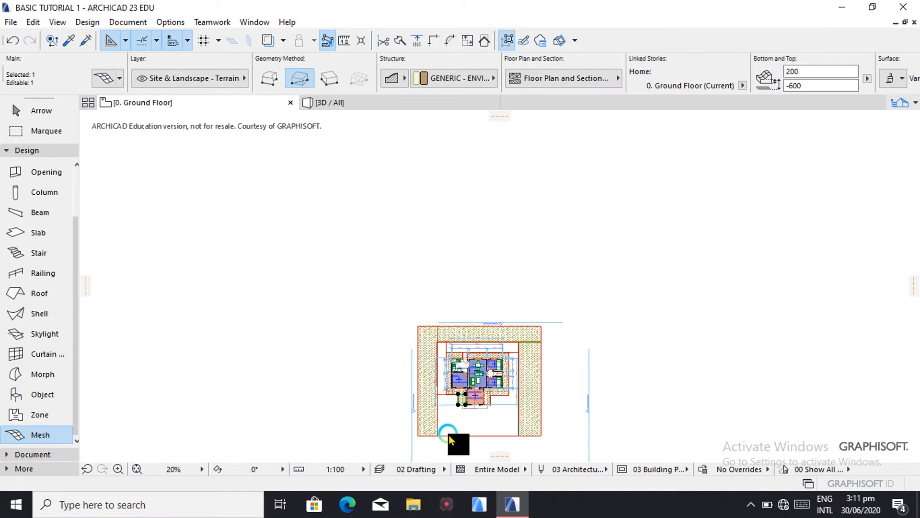
scroll(450, 437, up, 6)
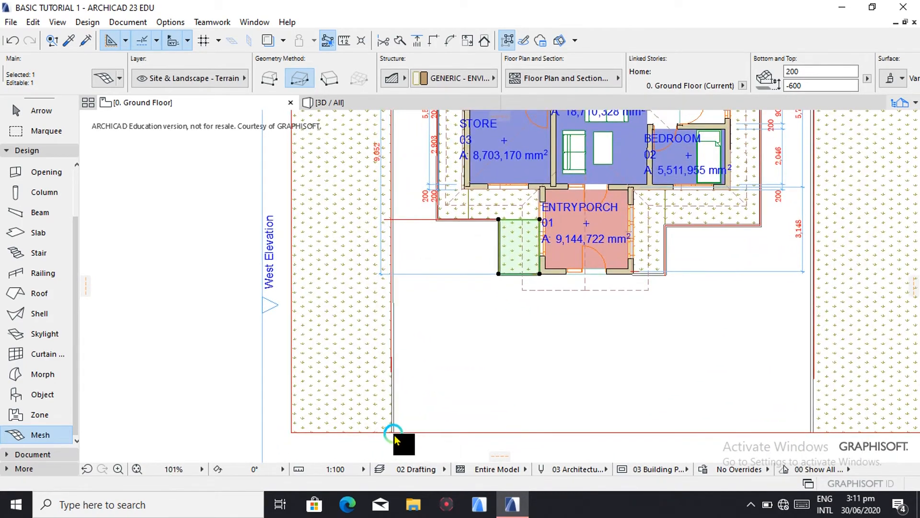
key(Escape)
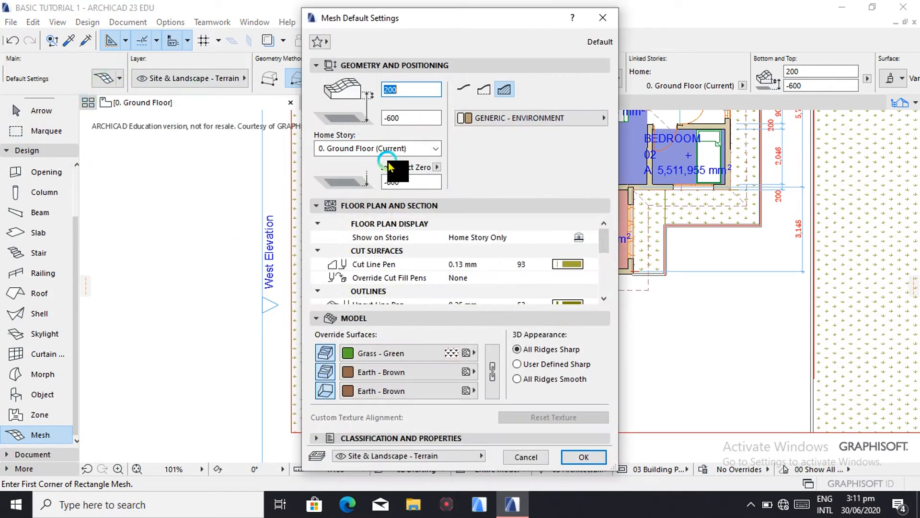
click(466, 352)
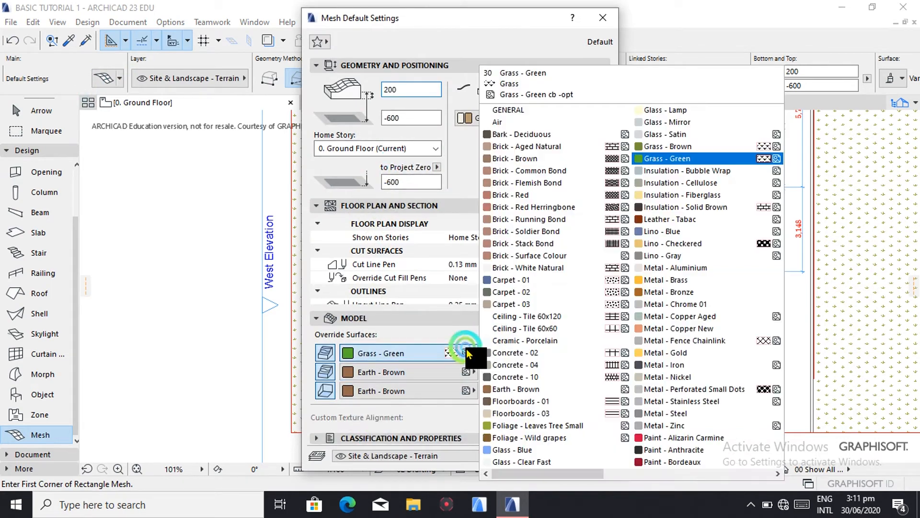
click(527, 360)
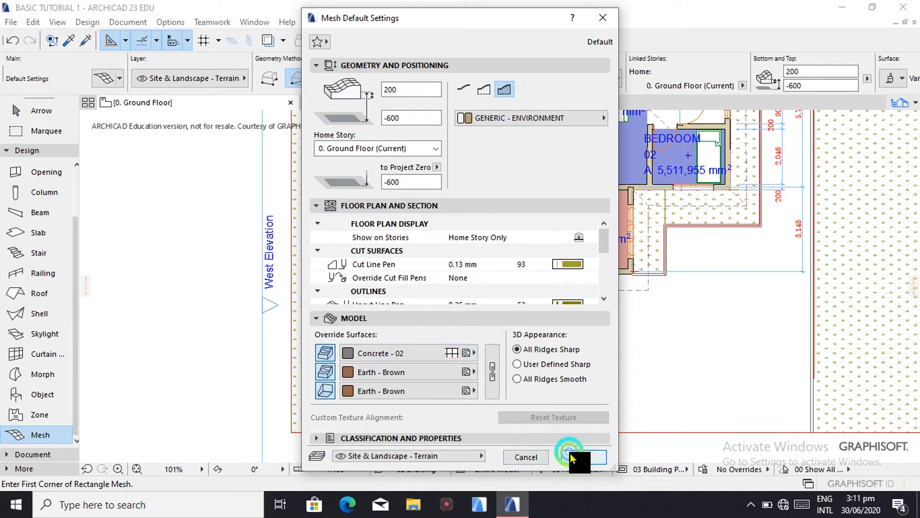
click(577, 456)
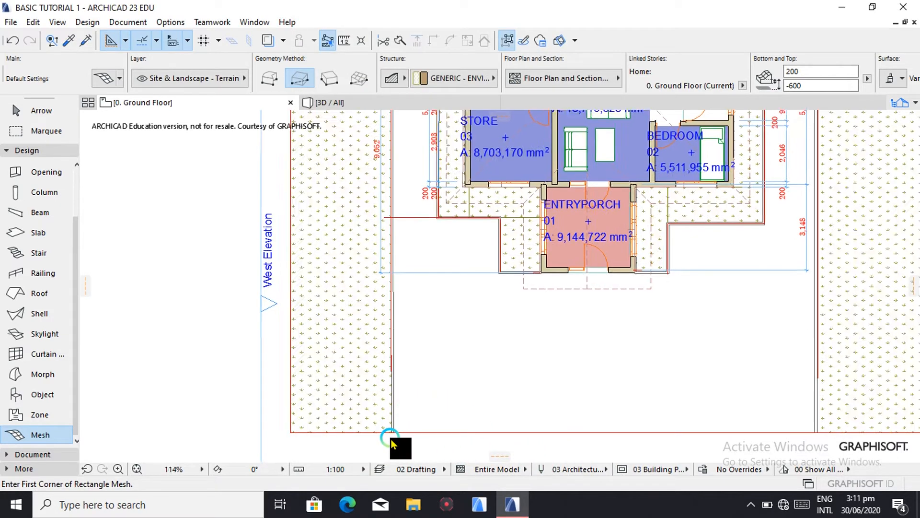
- Draw a rectangular mesh across the open front yard, starting at the south end of the west grass strip's inner kerb wall
scroll(399, 434, up, 5)
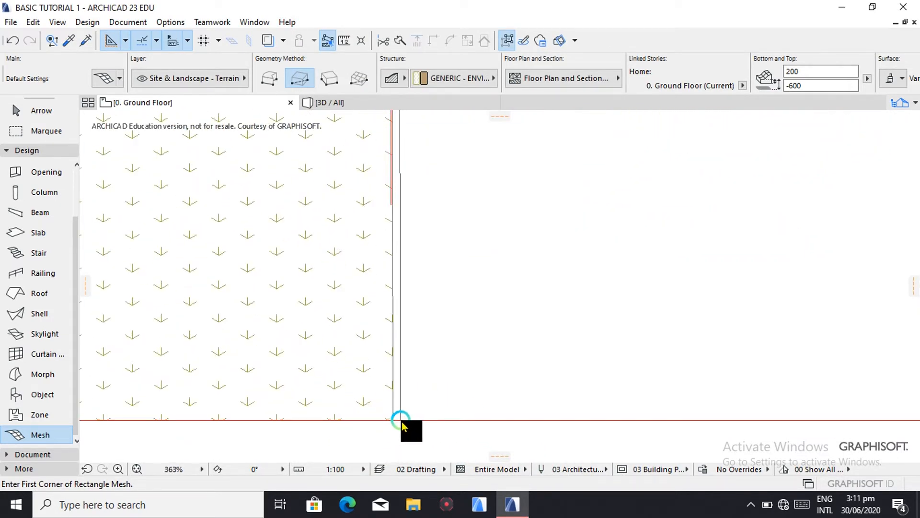
click(402, 422)
scroll(421, 420, down, 5)
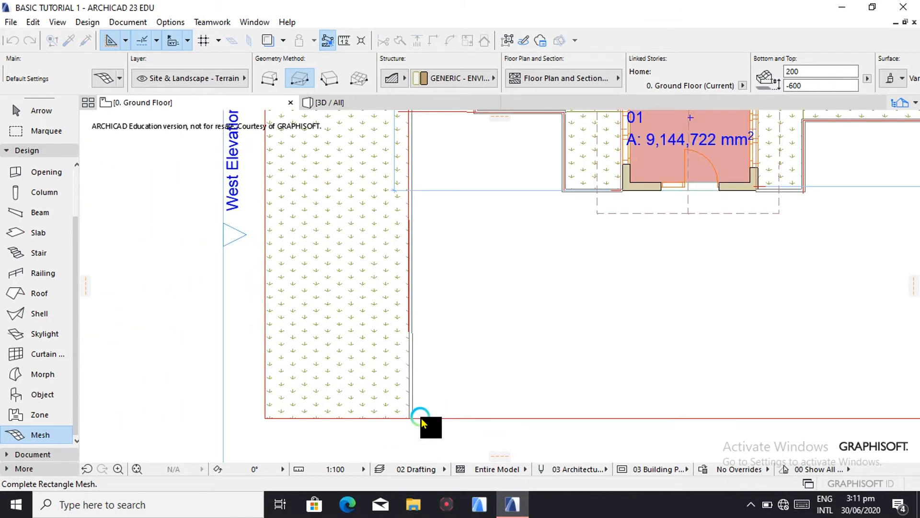
scroll(422, 418, down, 4)
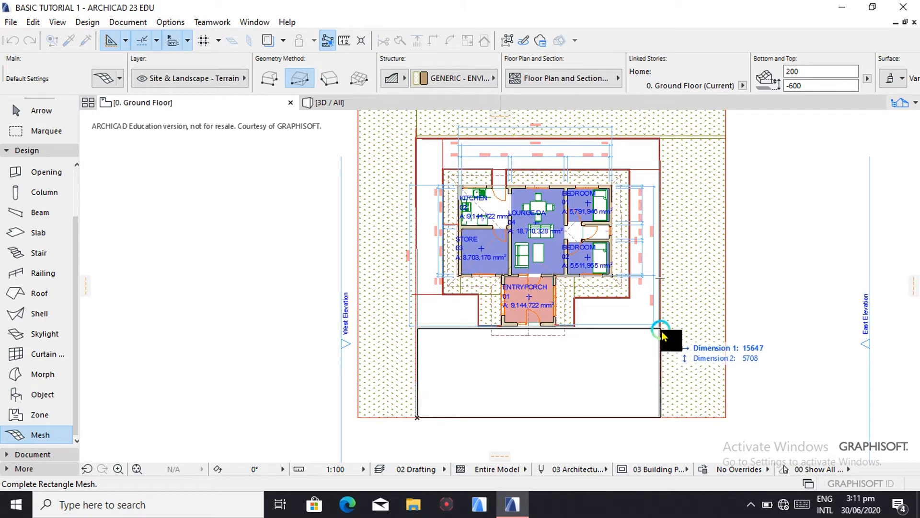
- Complete the rectangular mesh in front of the entry porch, about 15,560 by 5,890 mm, and inspect it in 3D
scroll(662, 335, up, 2)
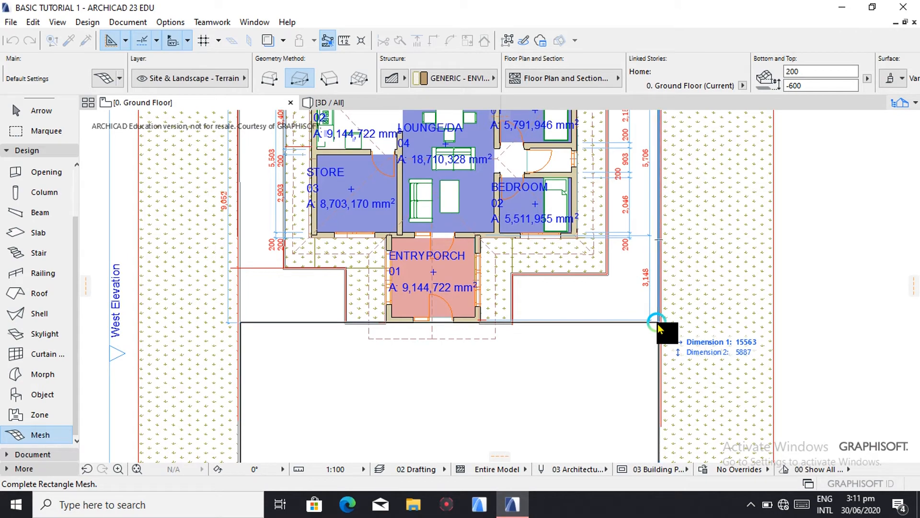
click(658, 328)
scroll(649, 333, down, 3)
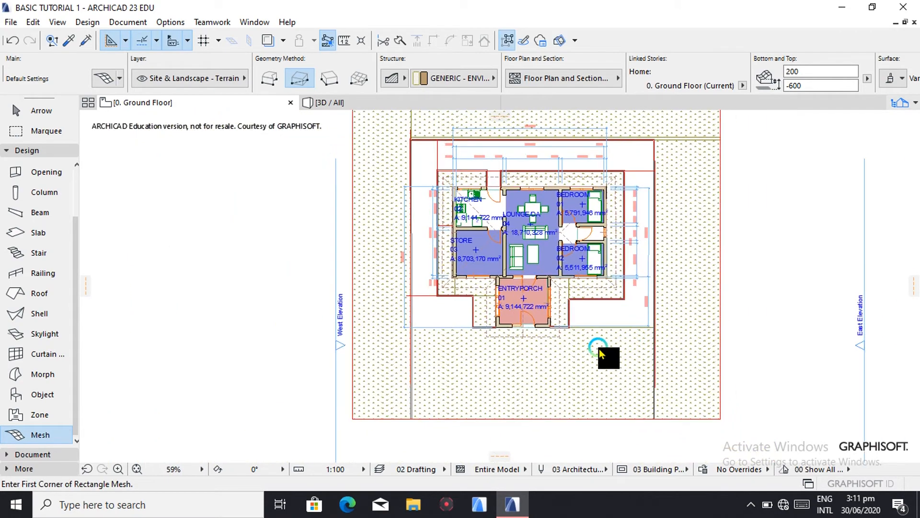
click(385, 100)
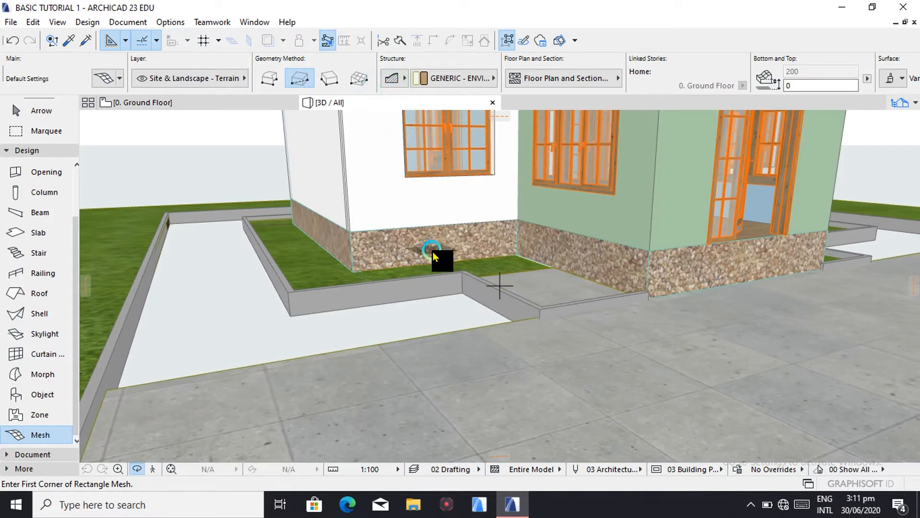
scroll(433, 252, down, 1)
scroll(382, 408, down, 1)
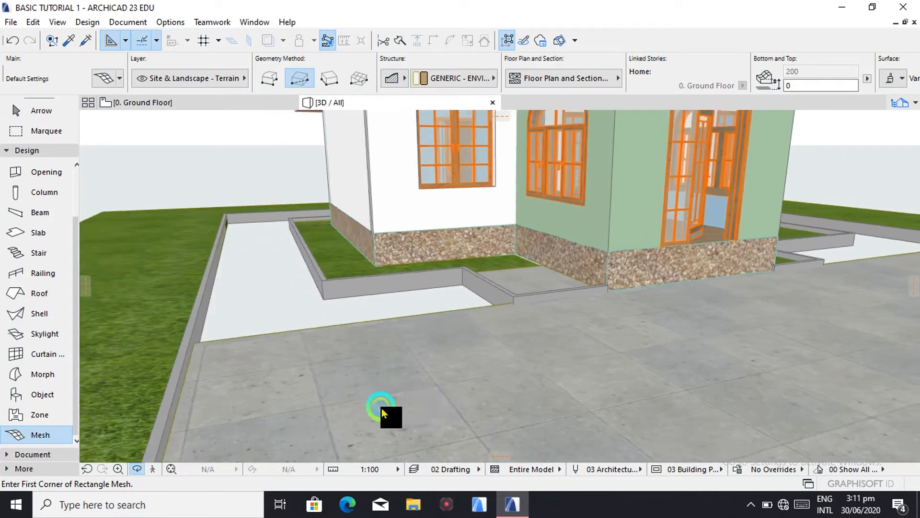
scroll(381, 407, down, 1)
scroll(358, 396, down, 1)
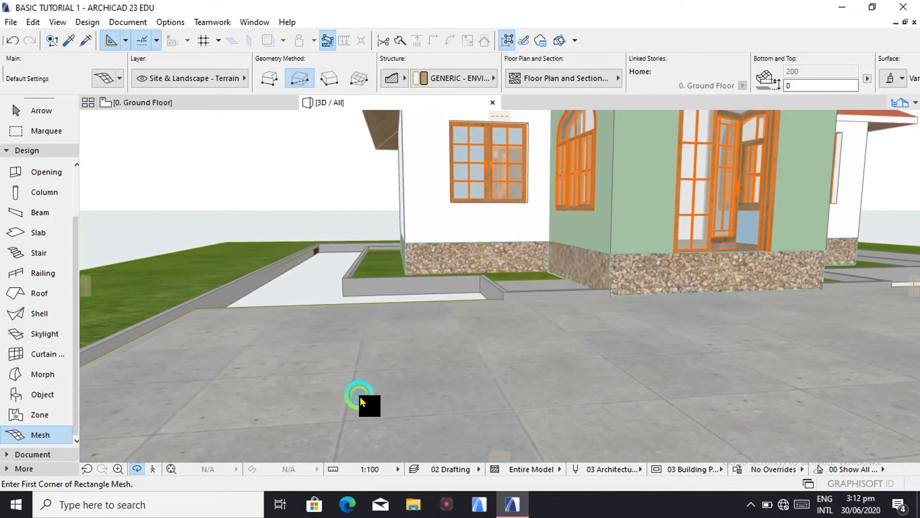
shift+middle_drag(360, 397, 378, 468)
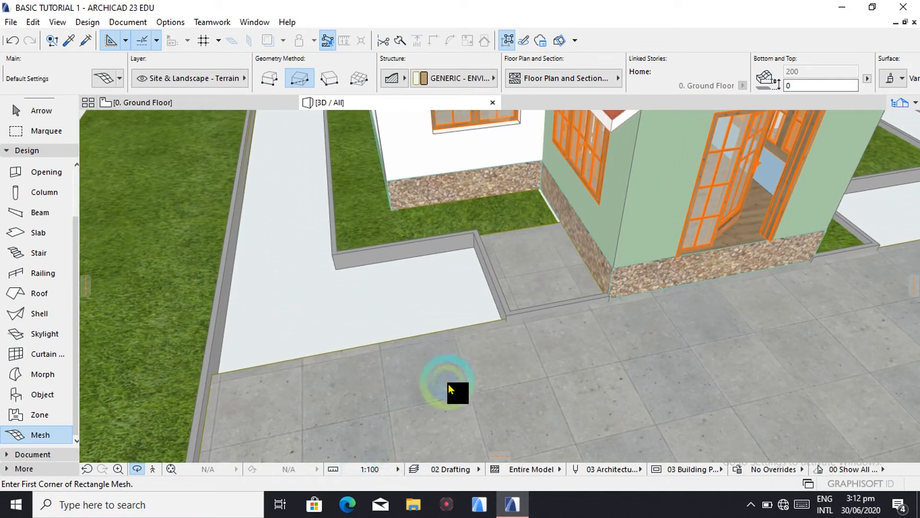
- On the ground floor plan, draw a rectangular mesh filling the empty area west of the entry porch, between the kerb and the boundary
click(192, 105)
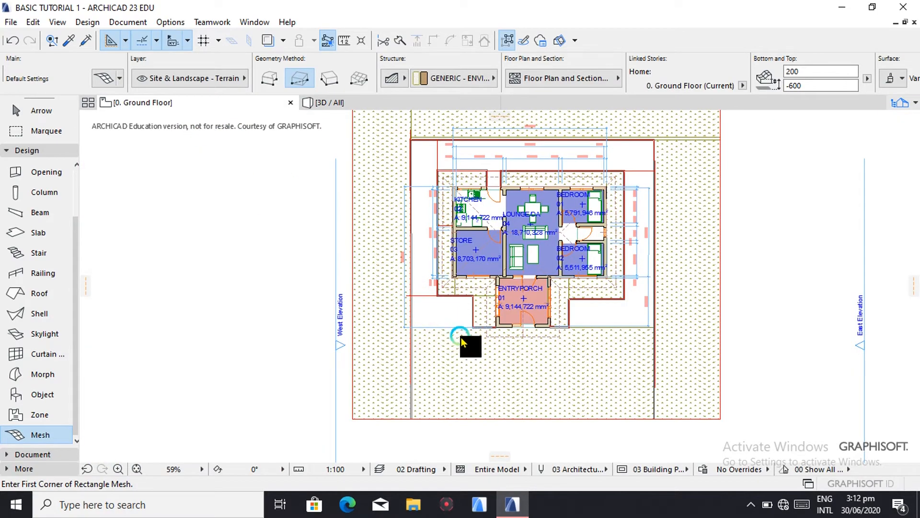
scroll(474, 331, up, 5)
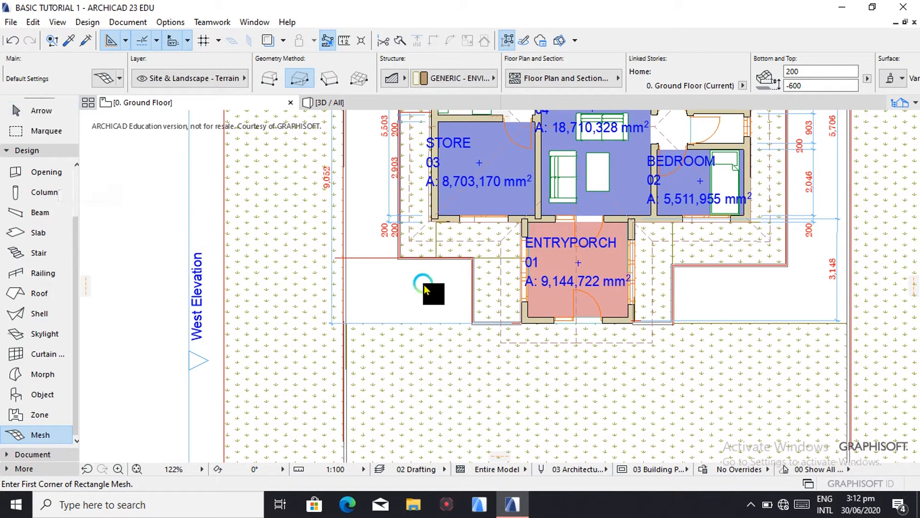
scroll(469, 261, up, 5)
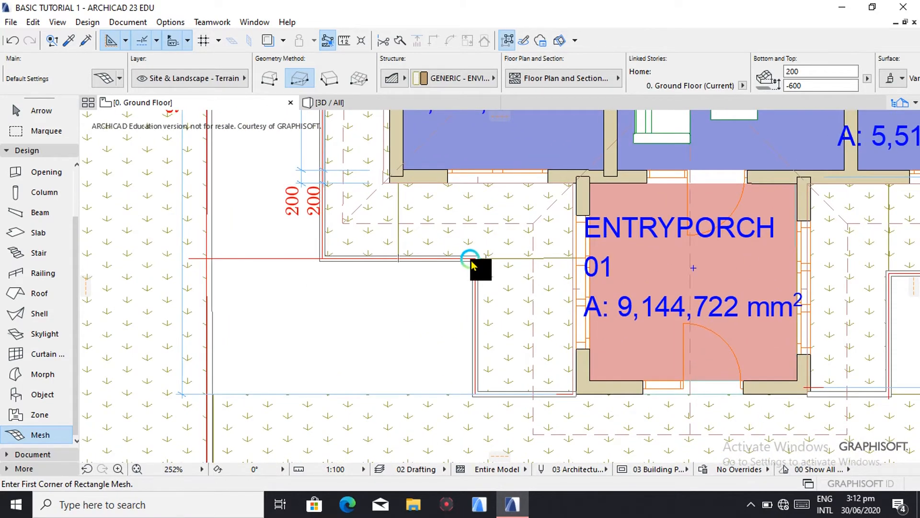
click(472, 261)
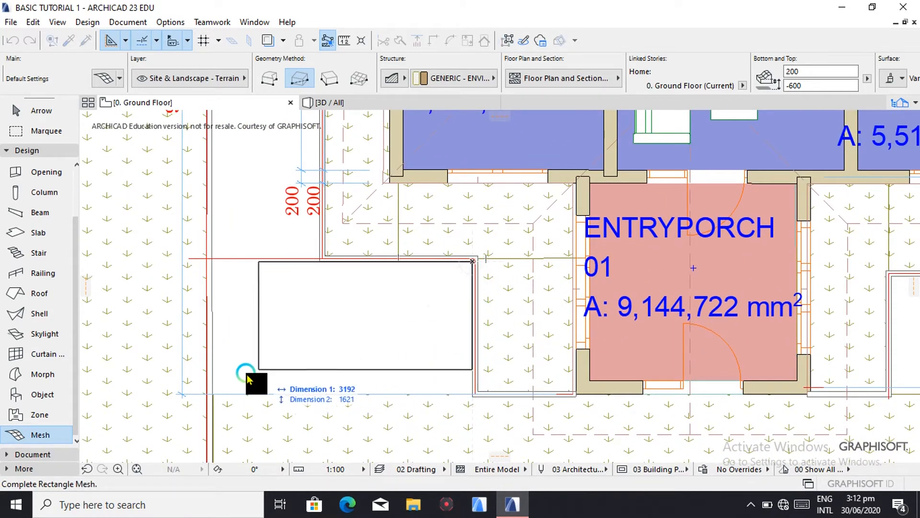
click(214, 394)
scroll(263, 369, down, 5)
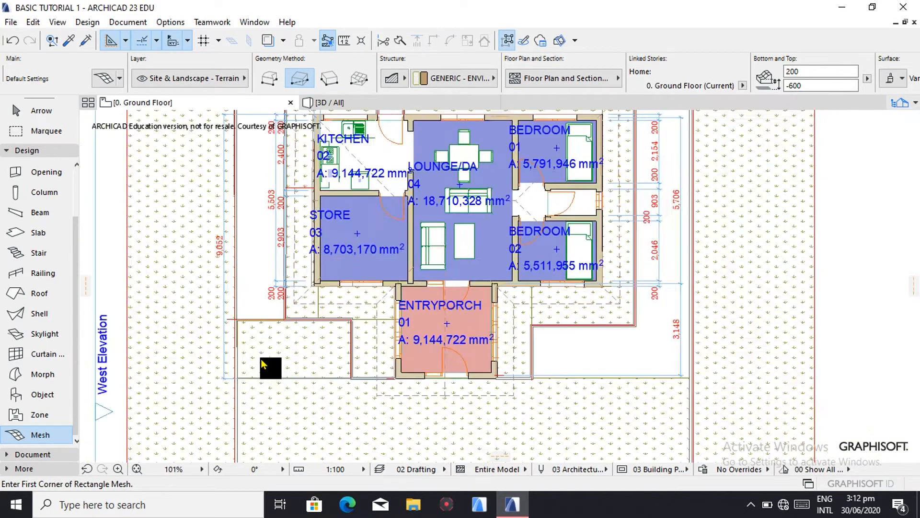
- Draw a rectangular mesh strip along the west side of the house, about 1,500 by 10,030 mm, down to the mesh beside the porch
scroll(263, 360, down, 3)
scroll(258, 186, up, 4)
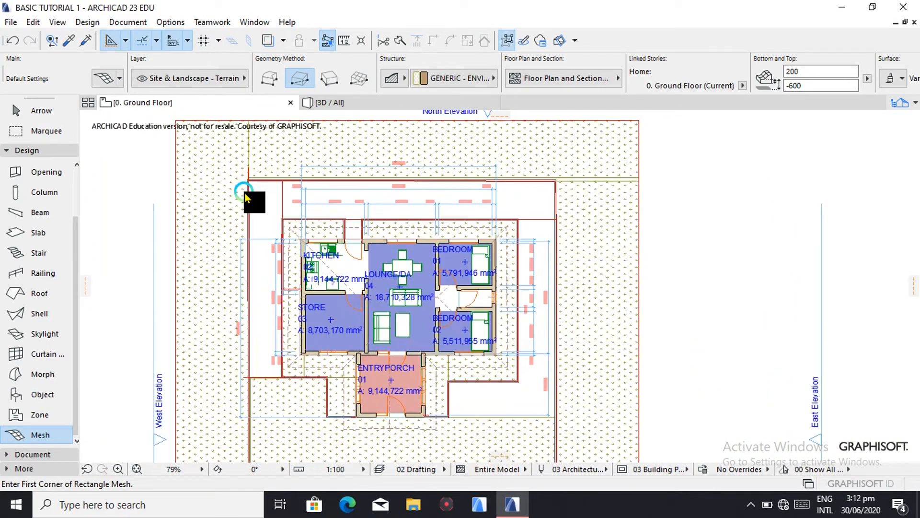
click(251, 179)
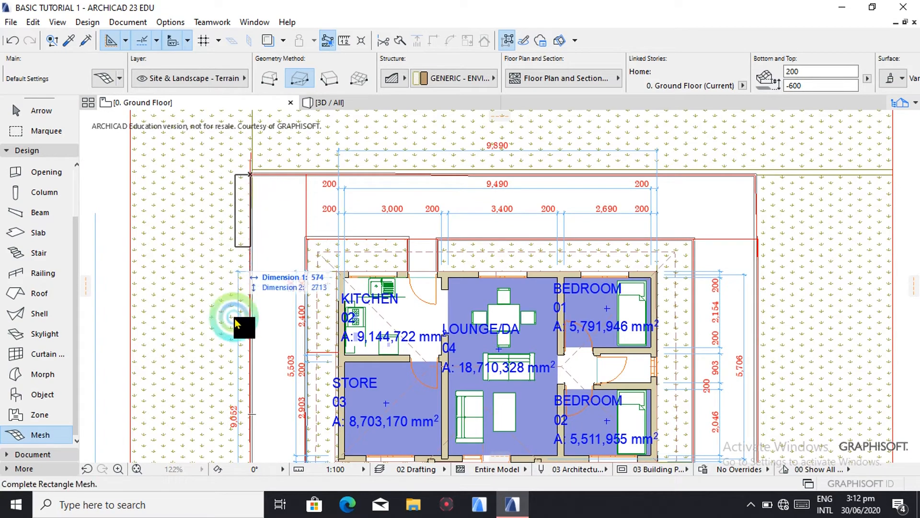
scroll(278, 458, down, 2)
scroll(280, 455, down, 5)
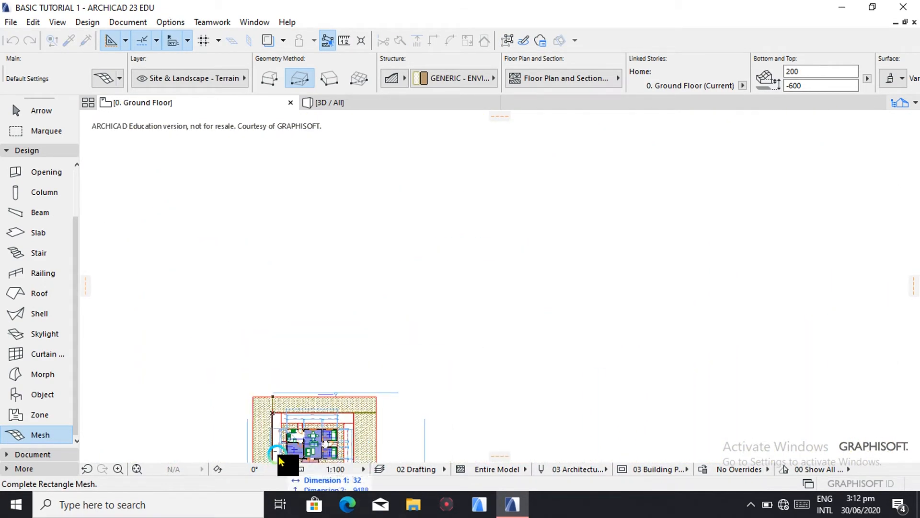
scroll(276, 458, up, 4)
scroll(278, 456, down, 4)
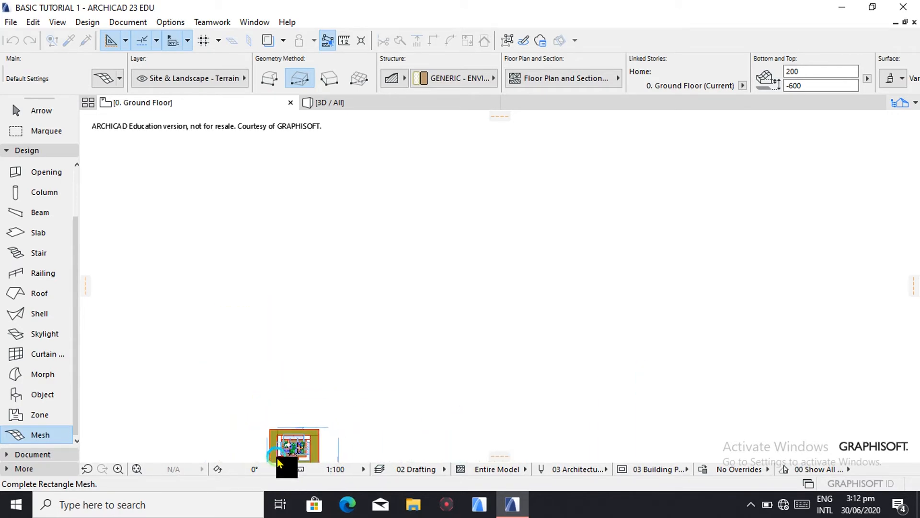
scroll(277, 461, up, 3)
scroll(279, 459, up, 5)
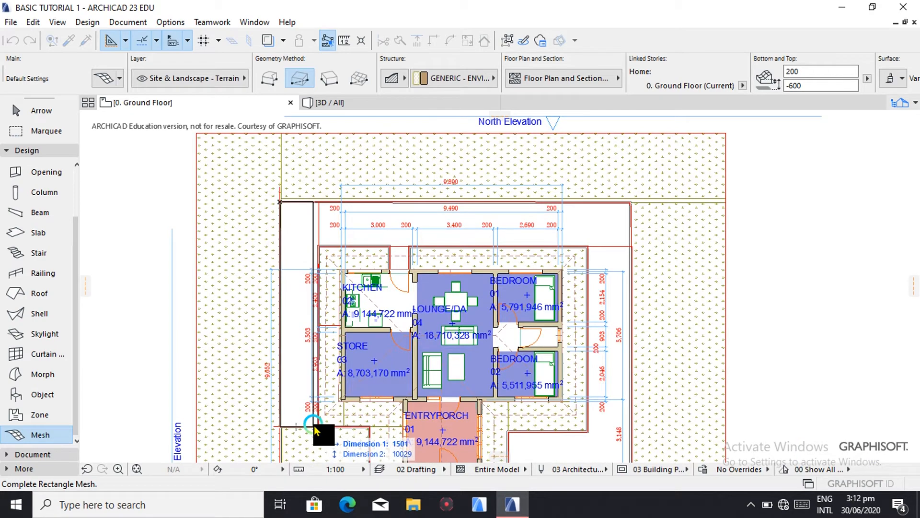
click(318, 426)
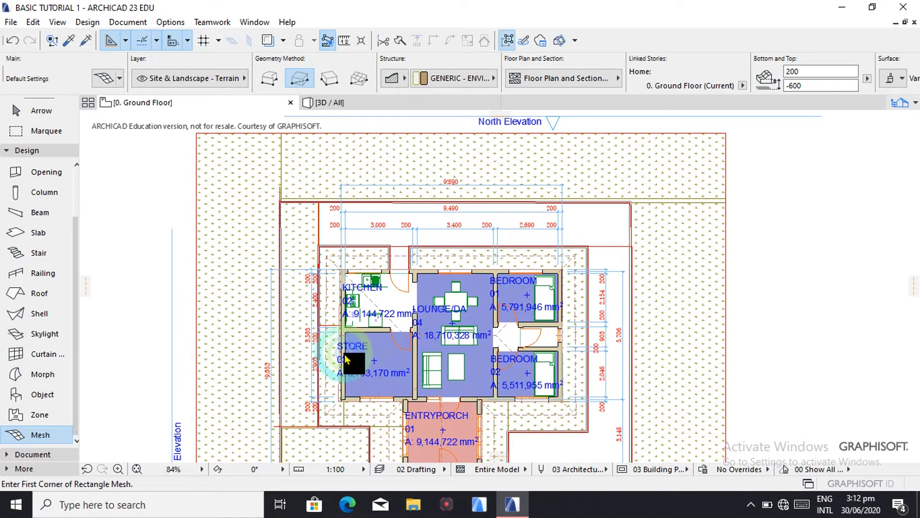
- Draw a rectangular mesh along the north side, from the west strip's inner corner to the east boundary and down to the kerb
scroll(317, 191, up, 4)
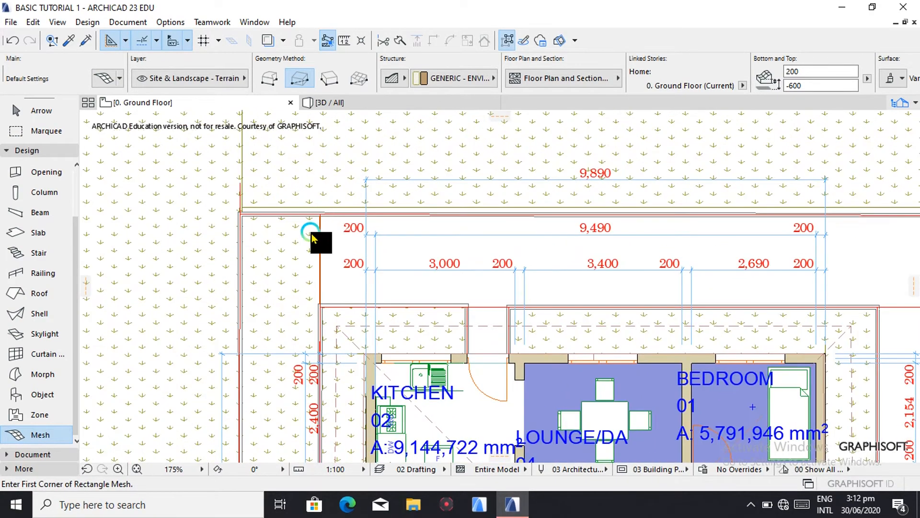
click(320, 214)
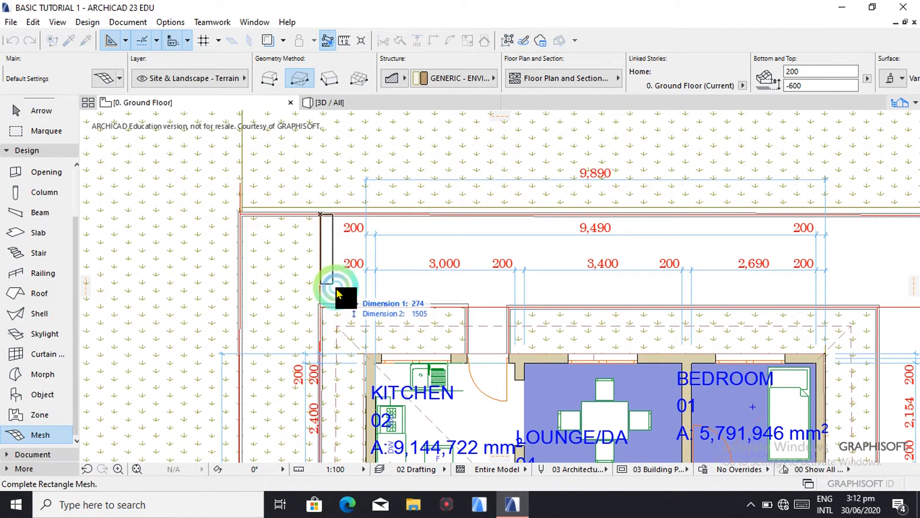
scroll(719, 326, down, 4)
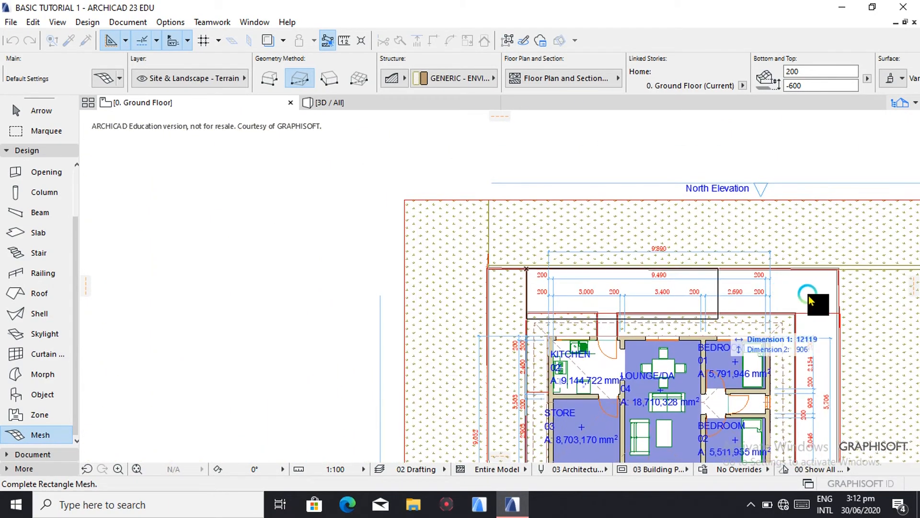
click(833, 308)
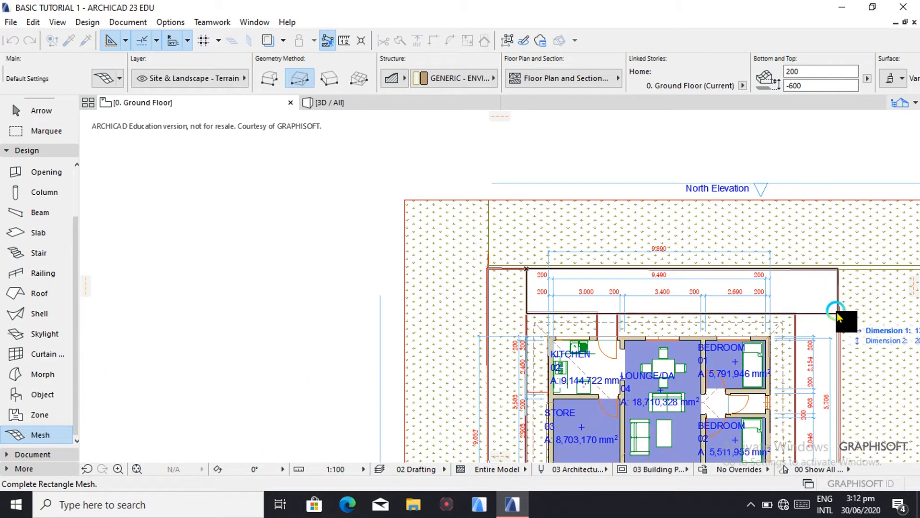
- Draw a rectangular mesh strip along the east side, from the north mesh down to the front mesh
click(795, 312)
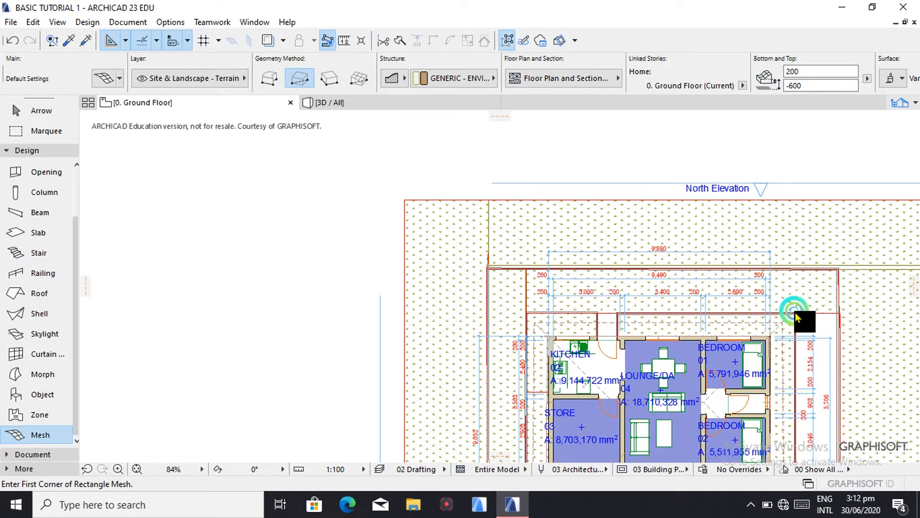
scroll(817, 346, down, 5)
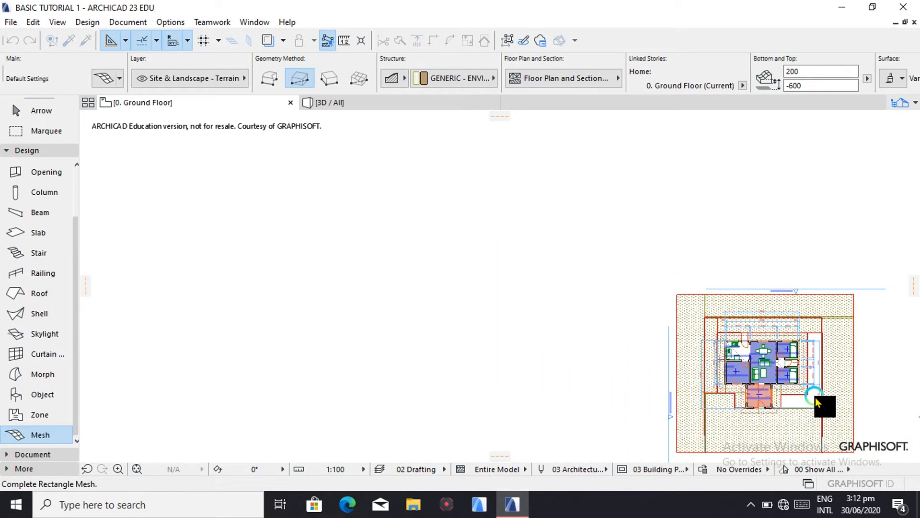
scroll(823, 410, up, 5)
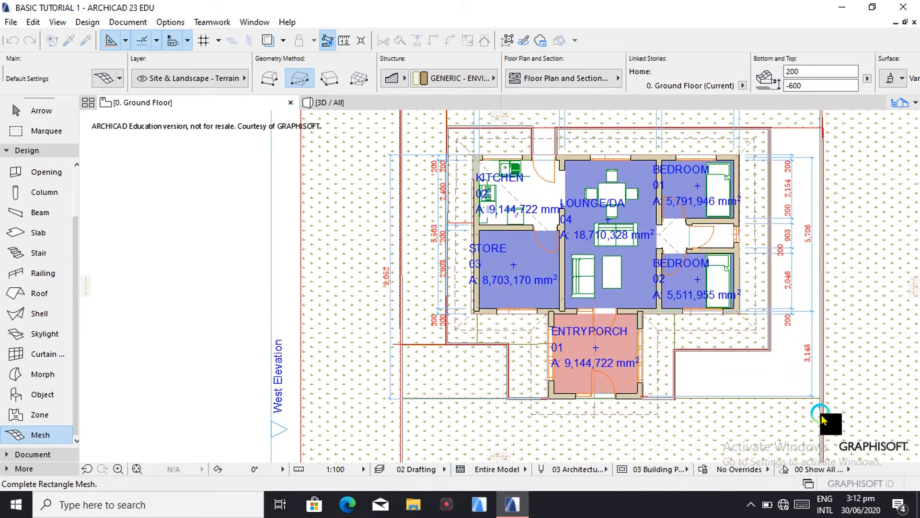
click(812, 401)
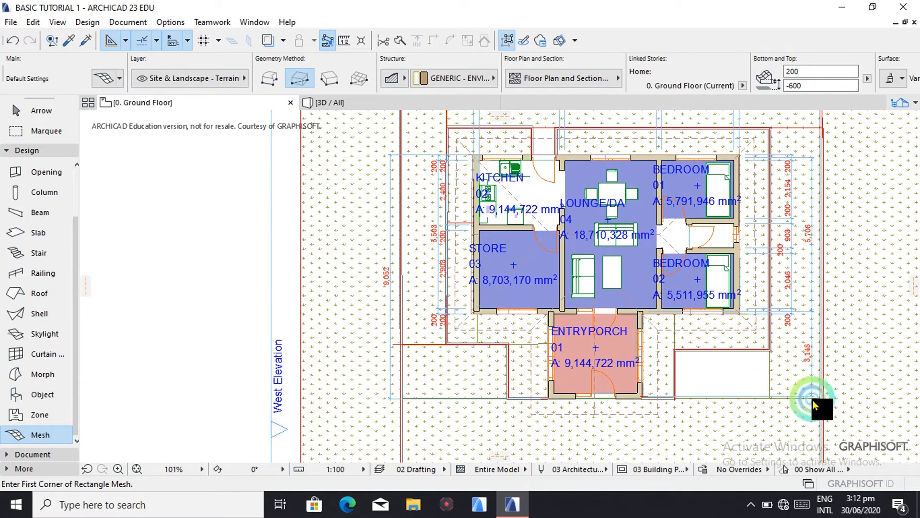
- Fill the empty area east of the entry porch with a rectangular mesh between the kerb, the east strip and the front mesh
click(769, 398)
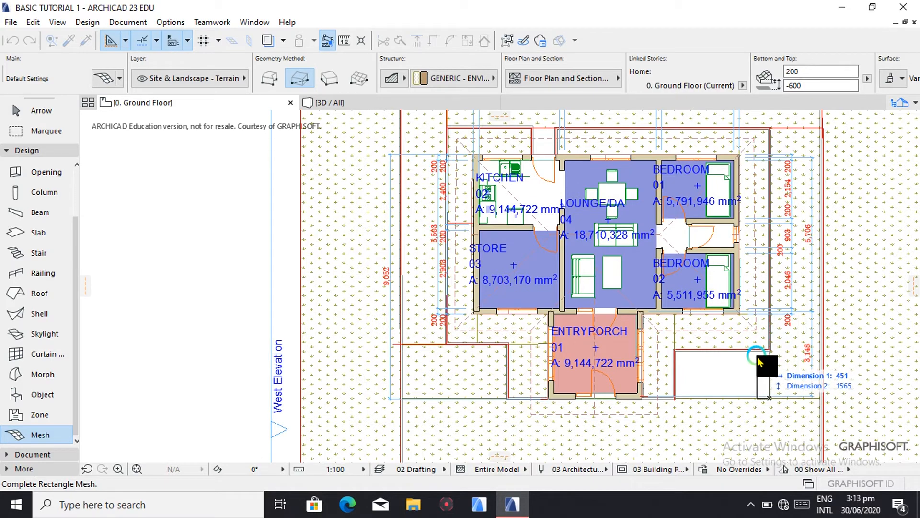
click(679, 359)
scroll(679, 359, down, 5)
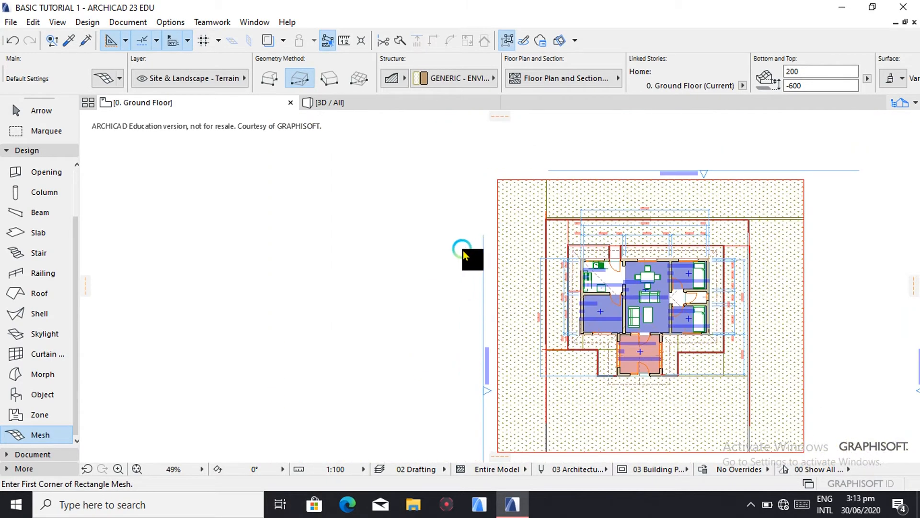
- Draw a small rectangular mesh in the gap between the kerbs outside the kitchen door
scroll(616, 253, up, 8)
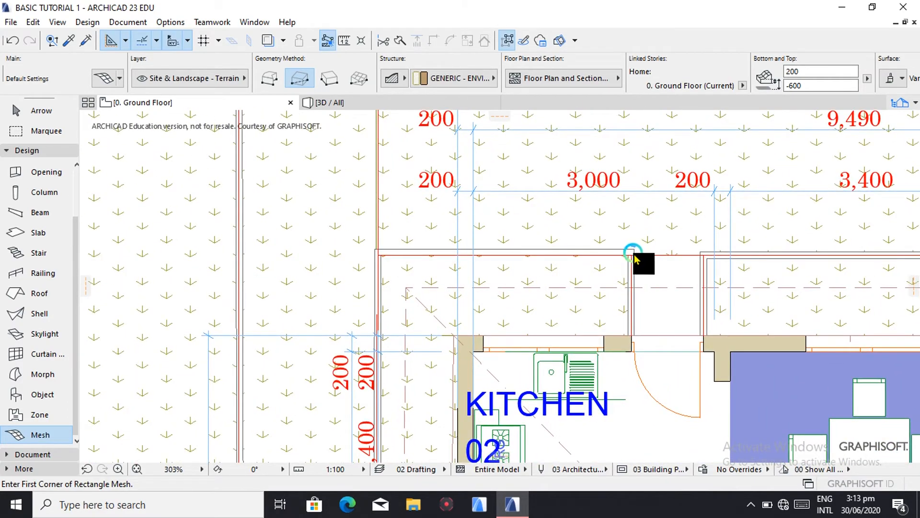
click(632, 253)
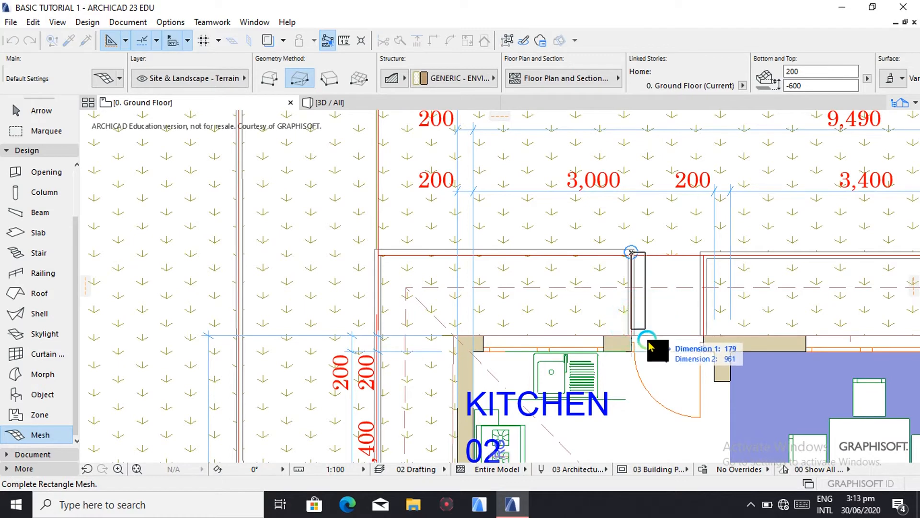
click(700, 342)
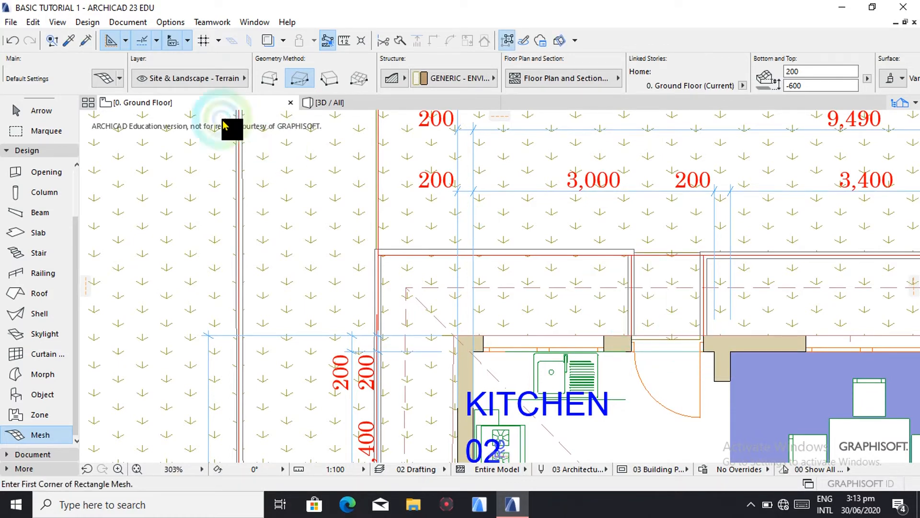
- Reposition the southeast corner of the west paving strip 40 mm south, onto the edge of the front mesh
click(331, 103)
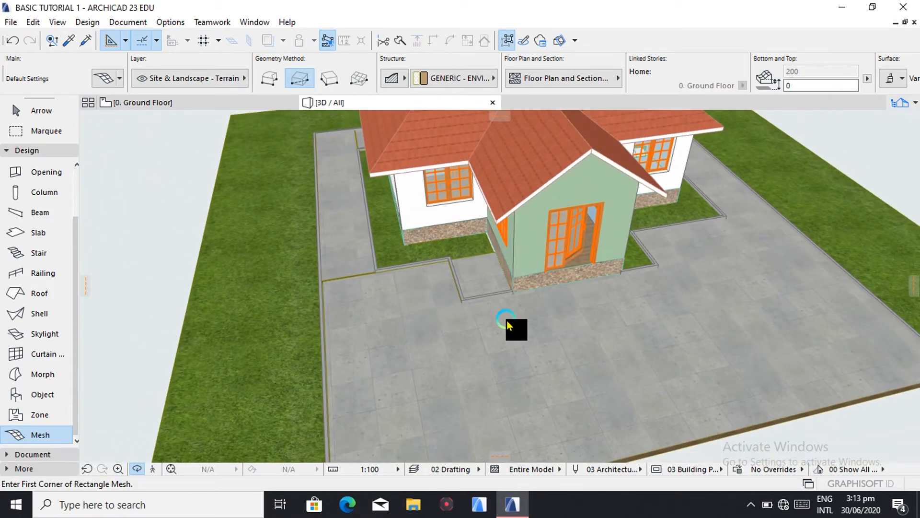
shift+middle_drag(660, 361, 555, 335)
scroll(378, 225, up, 8)
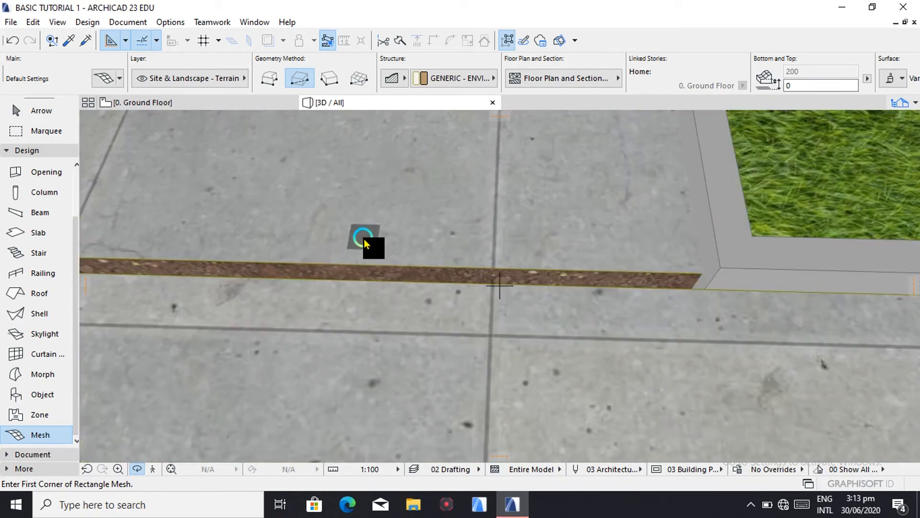
click(174, 101)
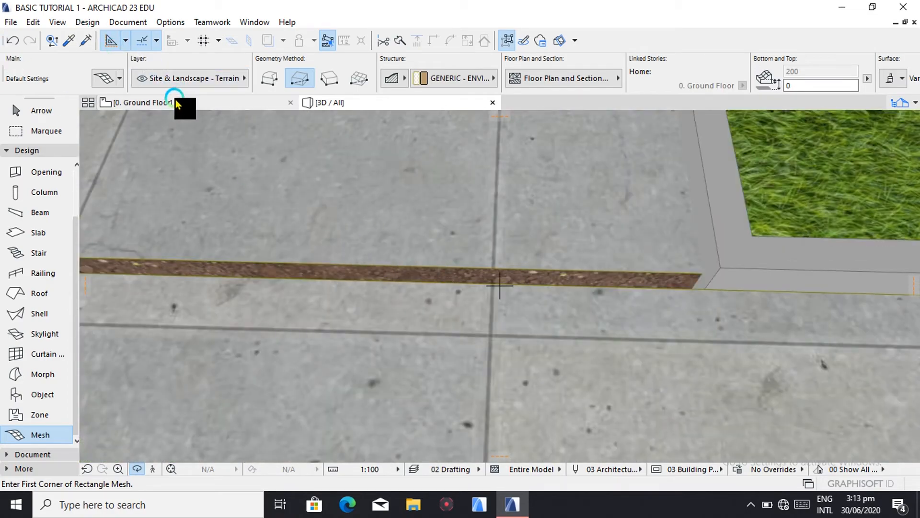
scroll(273, 303, down, 5)
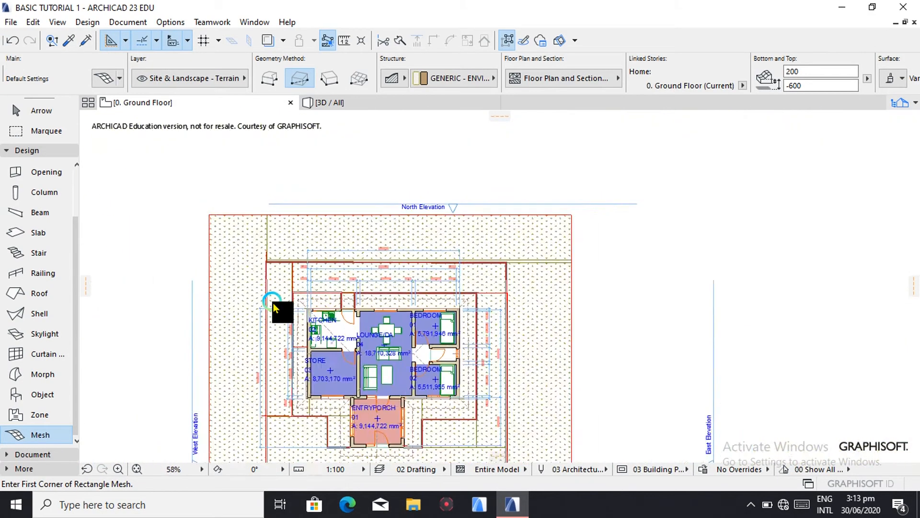
scroll(277, 410, up, 10)
scroll(277, 410, up, 4)
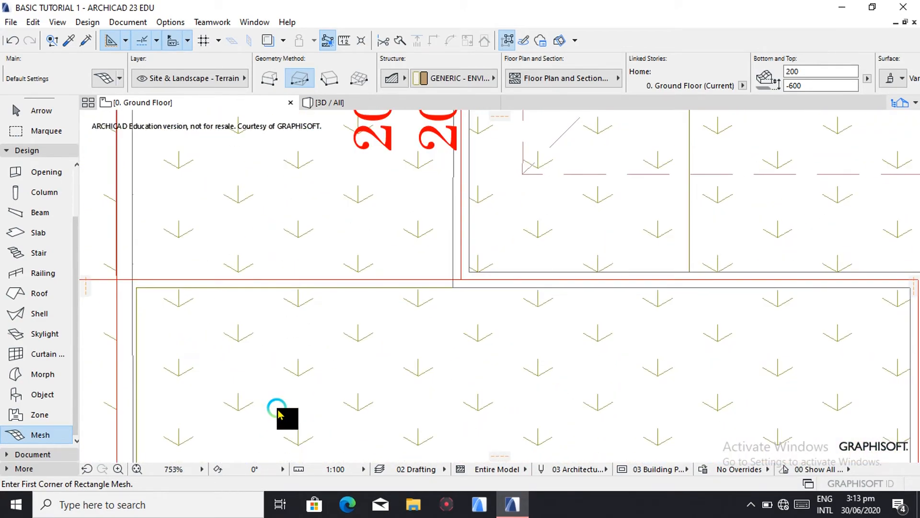
click(24, 110)
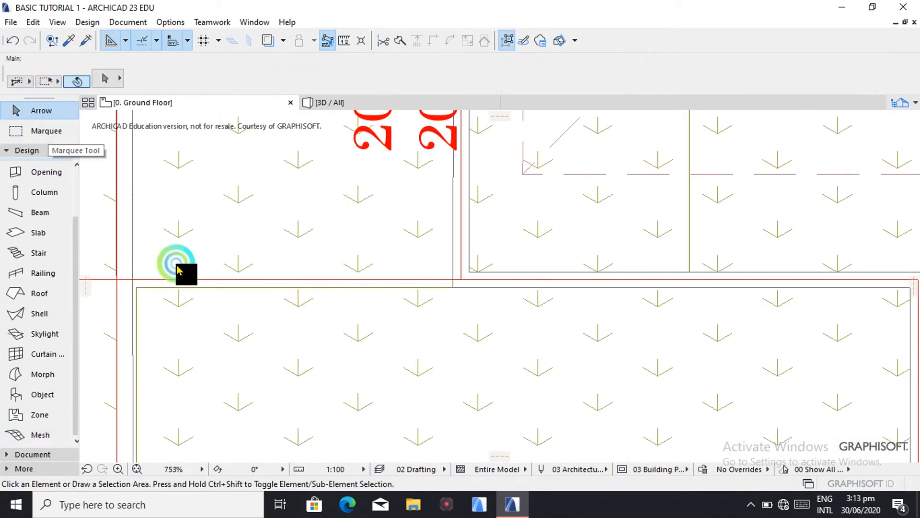
click(255, 261)
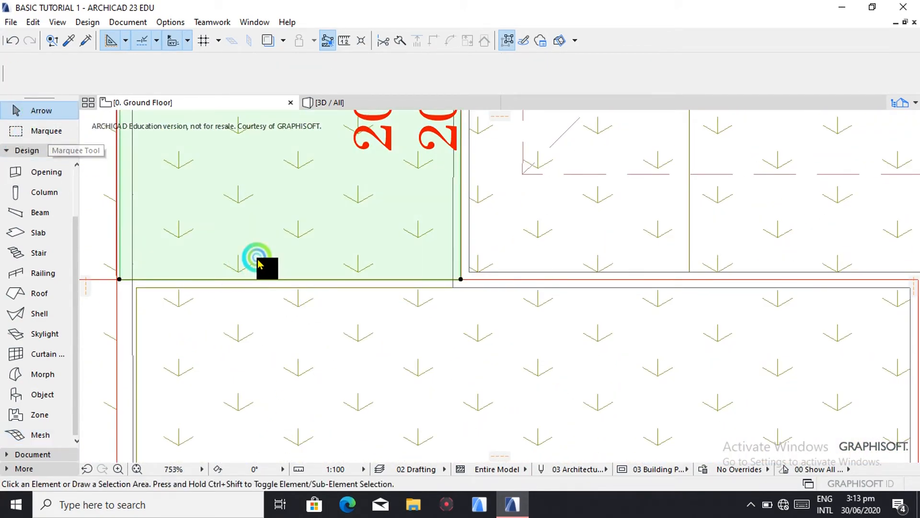
click(461, 279)
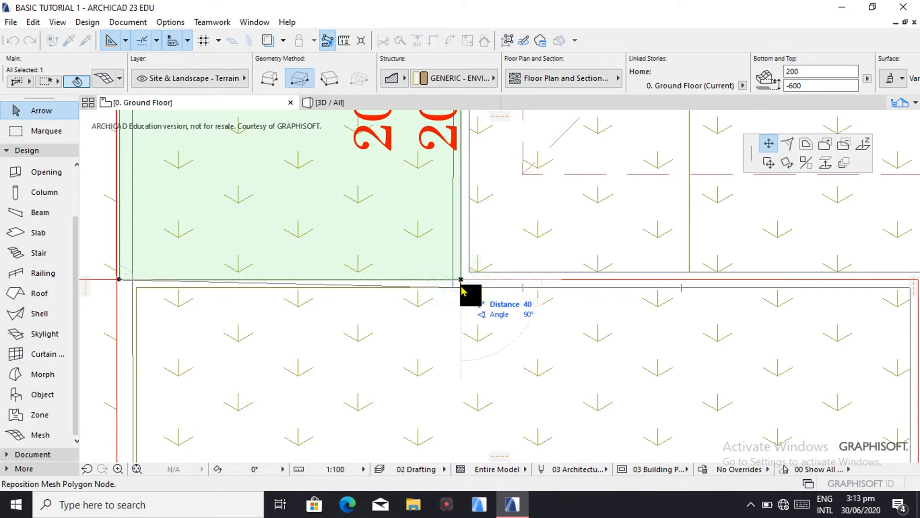
click(461, 287)
- Move the southwest corner of the west paving strip down to the front mesh's edge, closing the gap
click(125, 253)
click(120, 278)
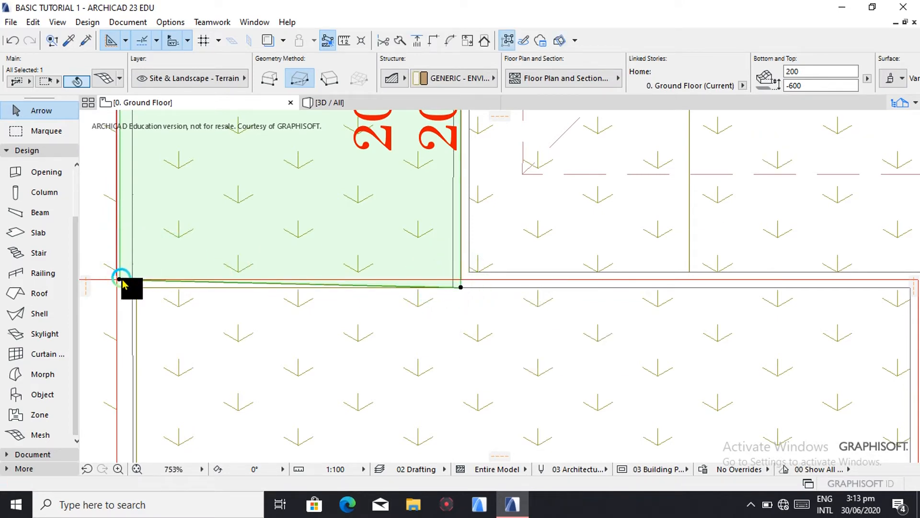
click(125, 287)
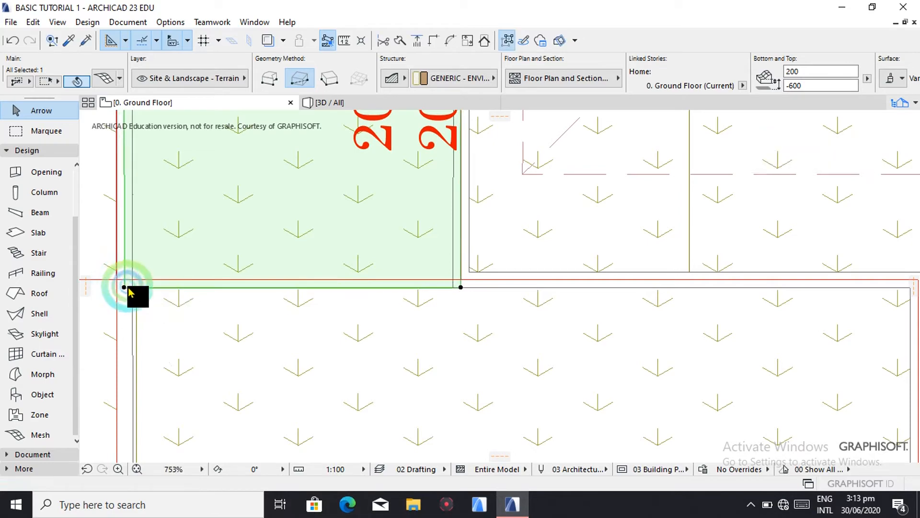
- Check in 3D the joint between the west strip and front mesh, and the surface beside the entry porch
click(394, 102)
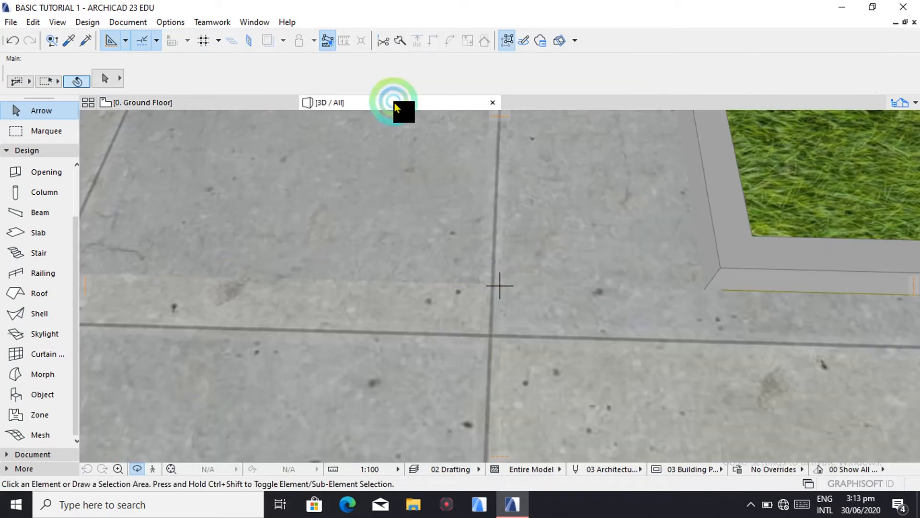
scroll(475, 228, down, 5)
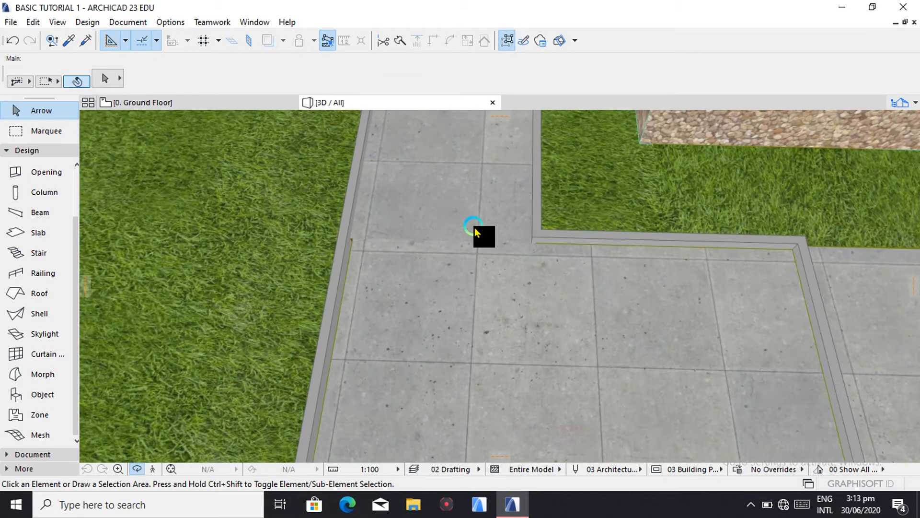
scroll(475, 227, down, 4)
scroll(686, 331, up, 4)
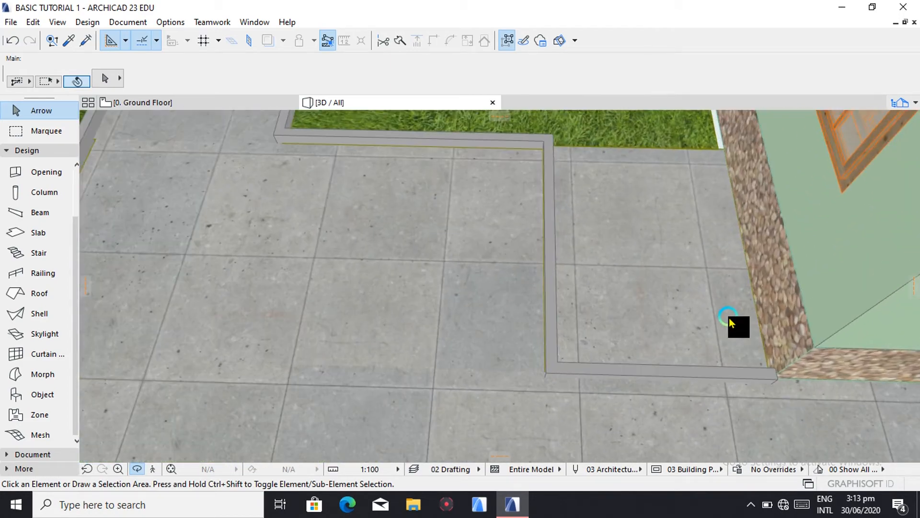
scroll(729, 318, up, 4)
scroll(728, 318, down, 4)
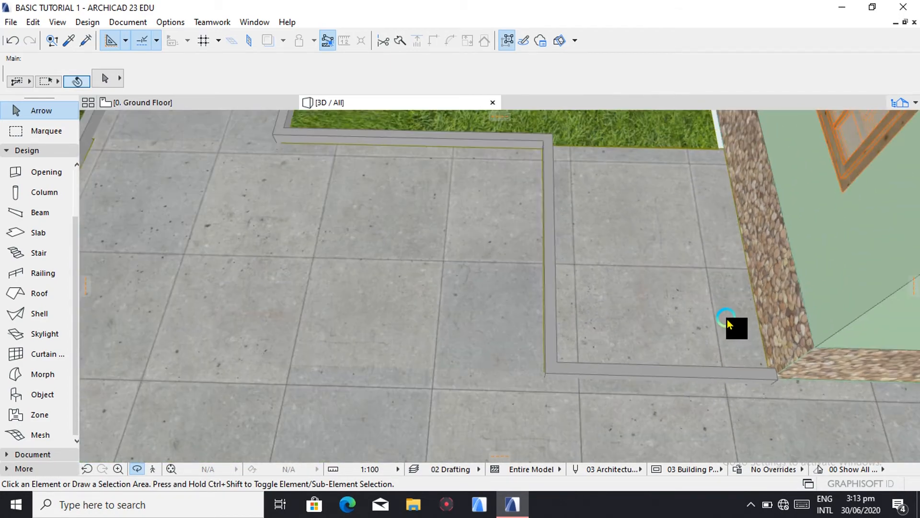
scroll(727, 323, down, 2)
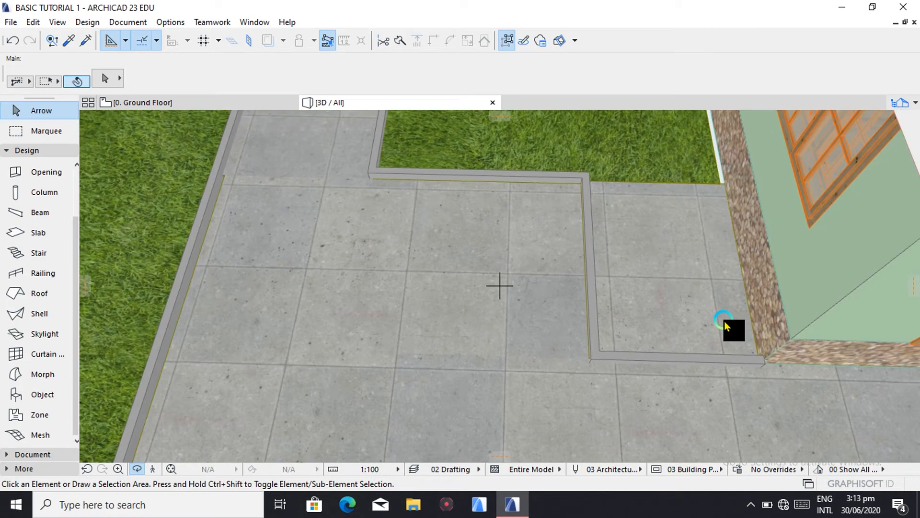
- Delete the two meshes inside the kerb, the one west of the entry porch and the one south of the store
click(226, 103)
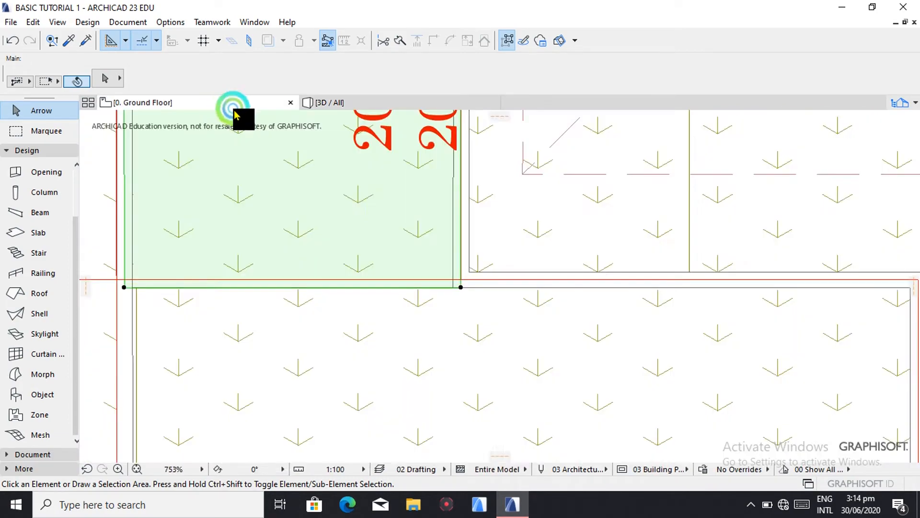
click(420, 275)
scroll(421, 275, down, 3)
click(554, 326)
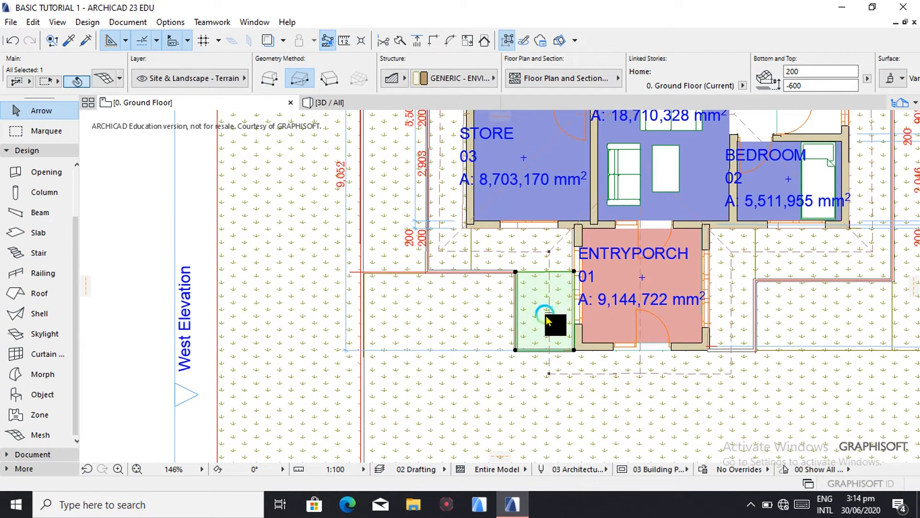
key(Delete)
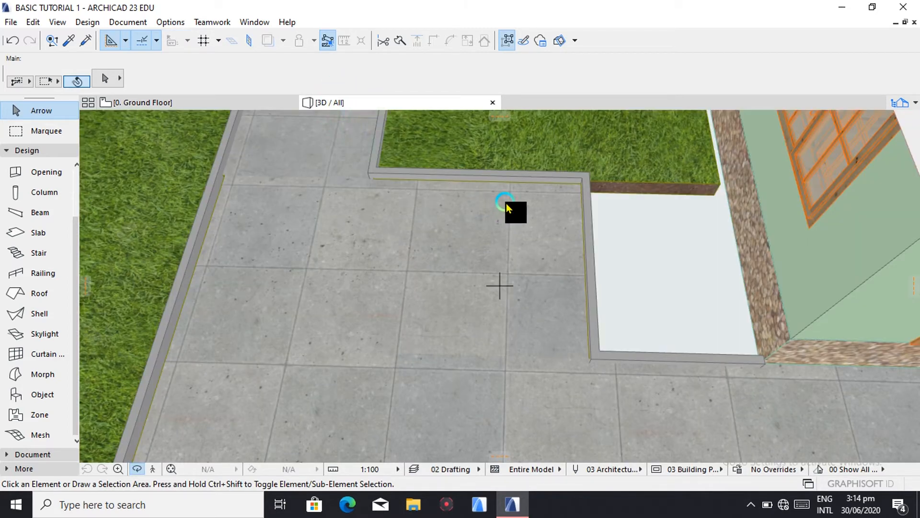
click(183, 101)
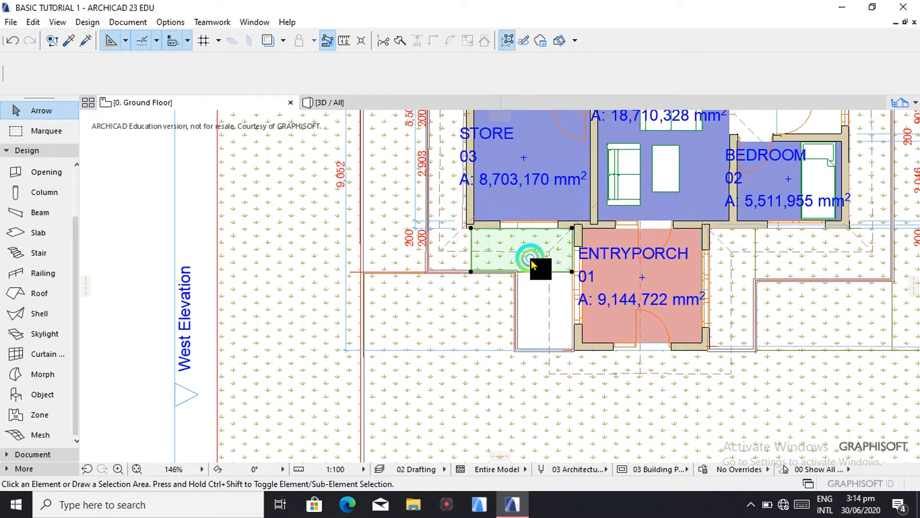
key(Delete)
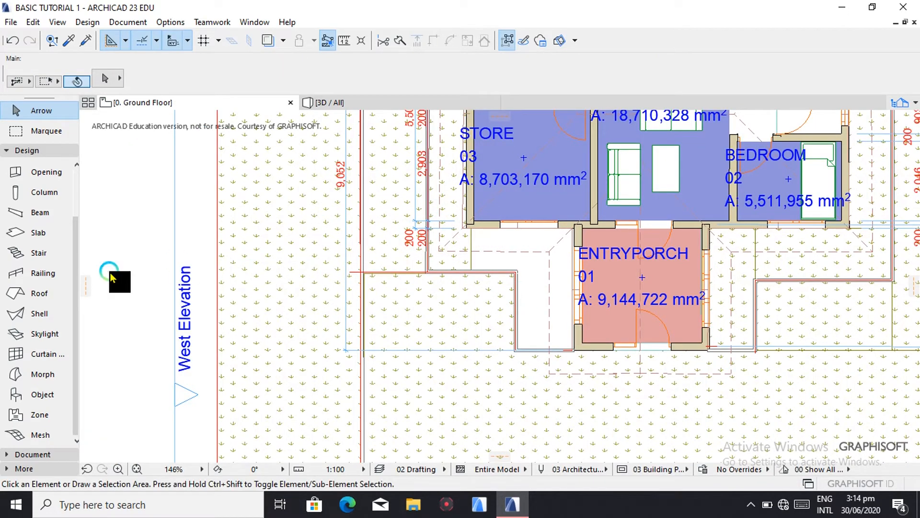
- Set the top surface override in the default mesh settings to Grass - Green
click(29, 435)
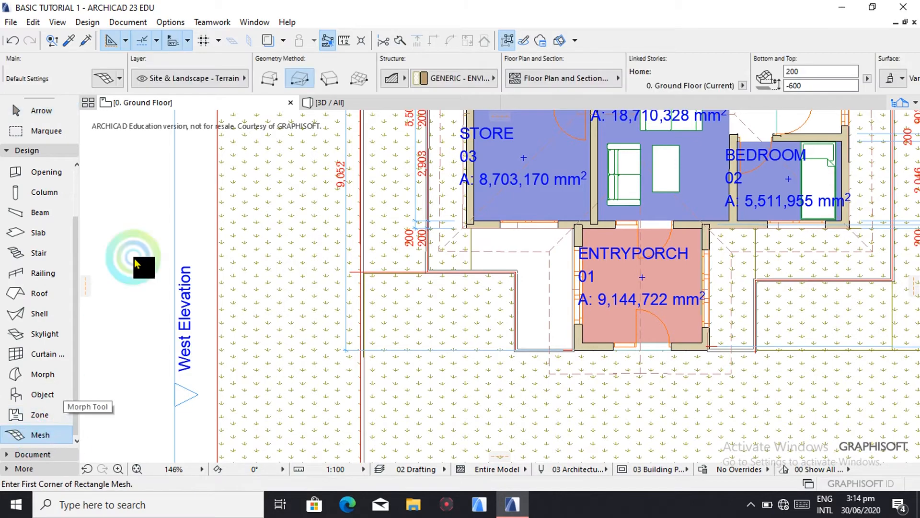
click(109, 82)
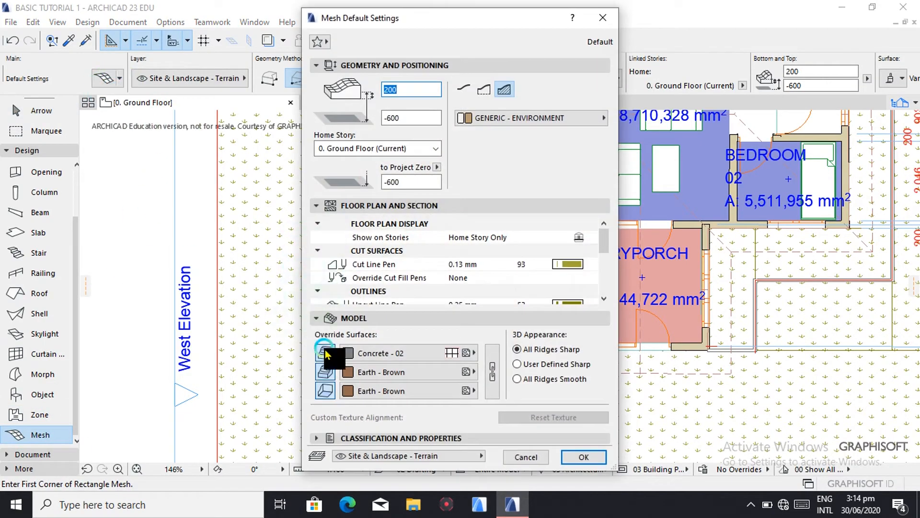
click(476, 352)
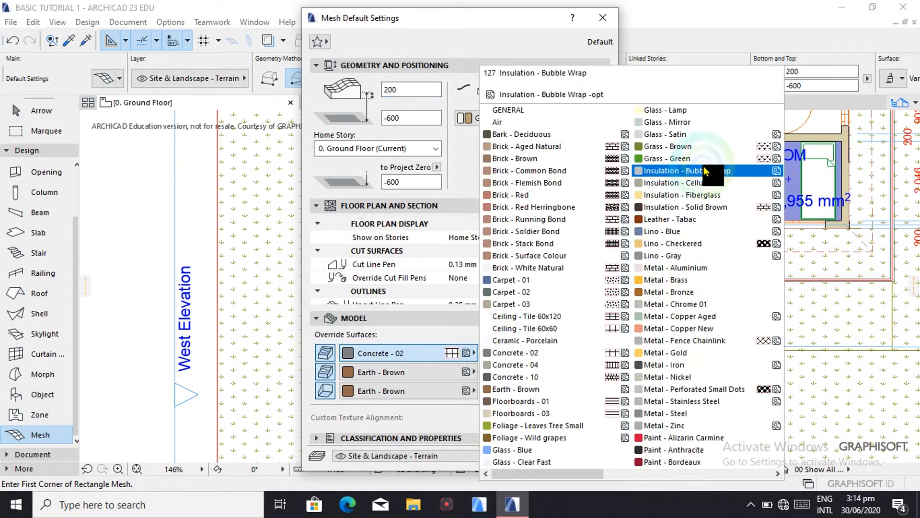
click(684, 160)
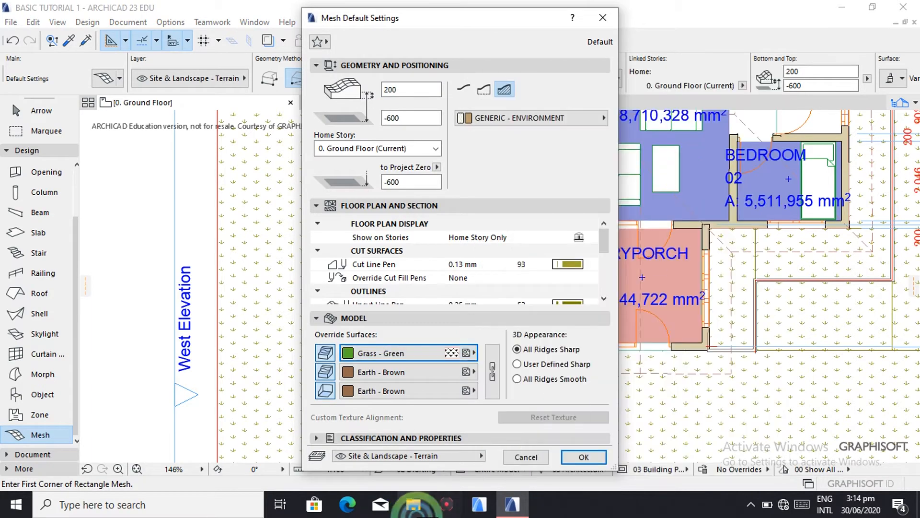
click(584, 457)
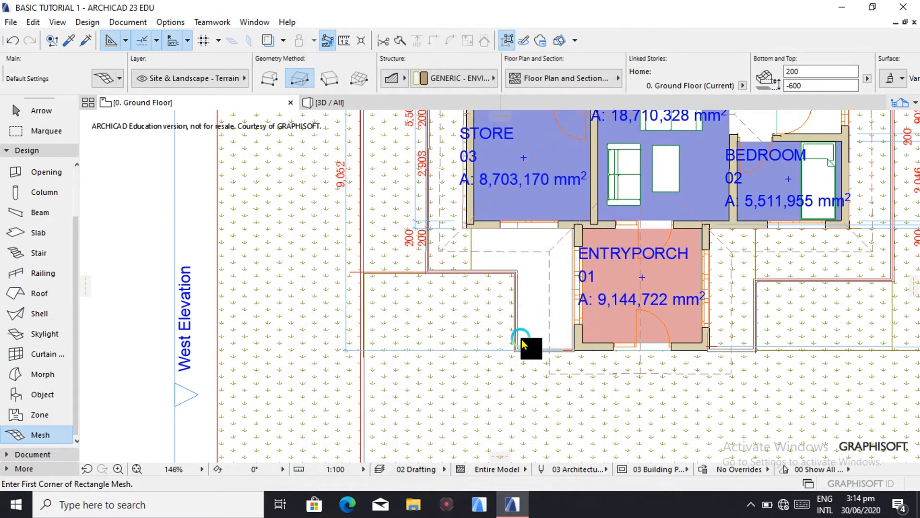
- Fill the empty area west of the entry porch and the gap south of the store with two rectangular meshes, about 1420 and 1189 mm wide
scroll(522, 338, up, 4)
scroll(521, 339, up, 3)
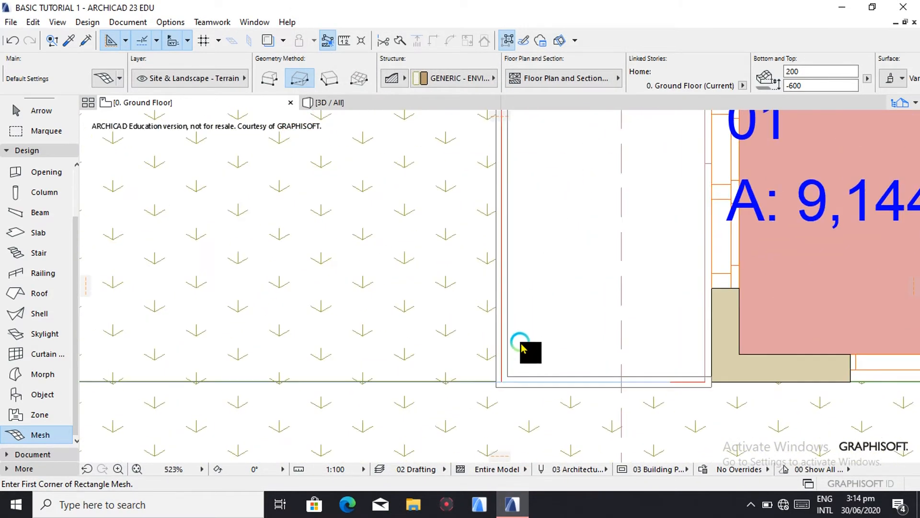
click(508, 377)
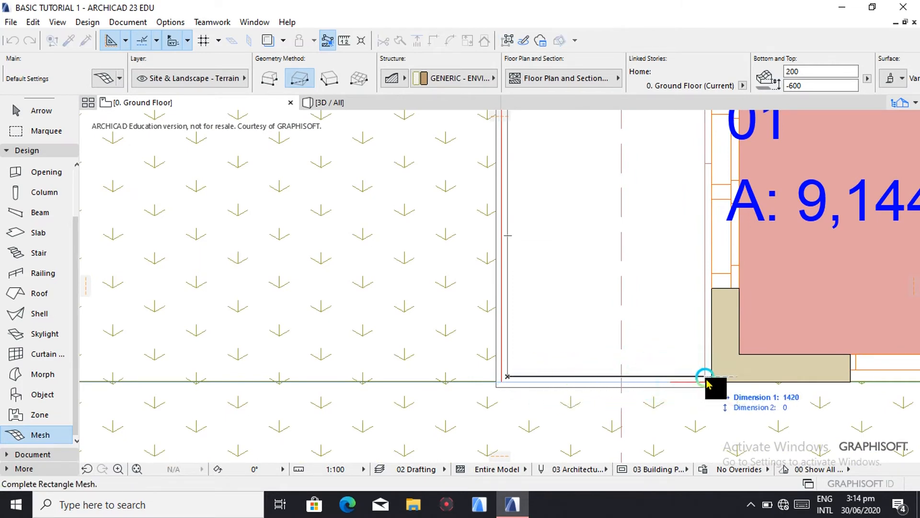
scroll(706, 377, down, 3)
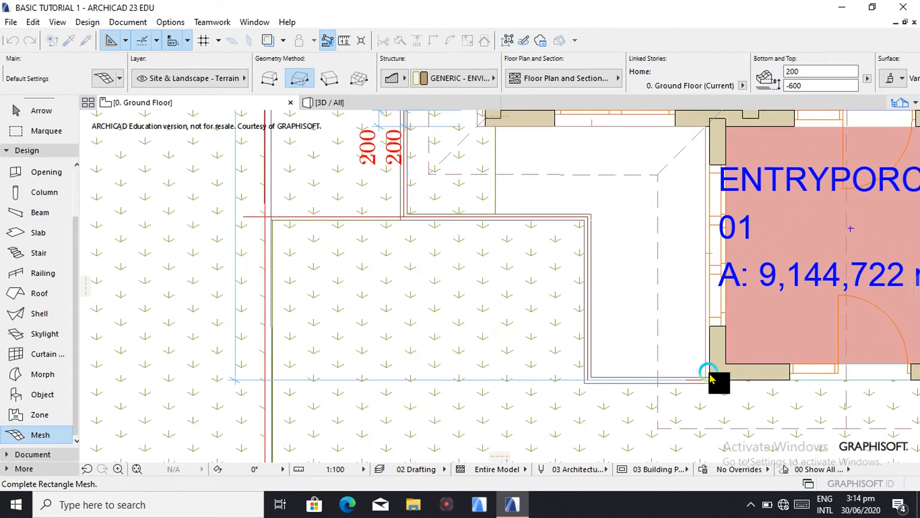
click(708, 130)
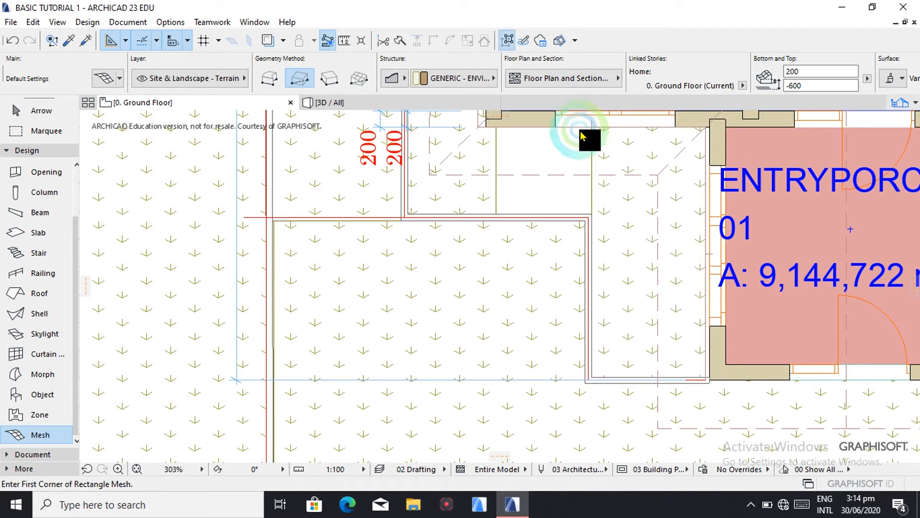
drag(593, 131, 496, 209)
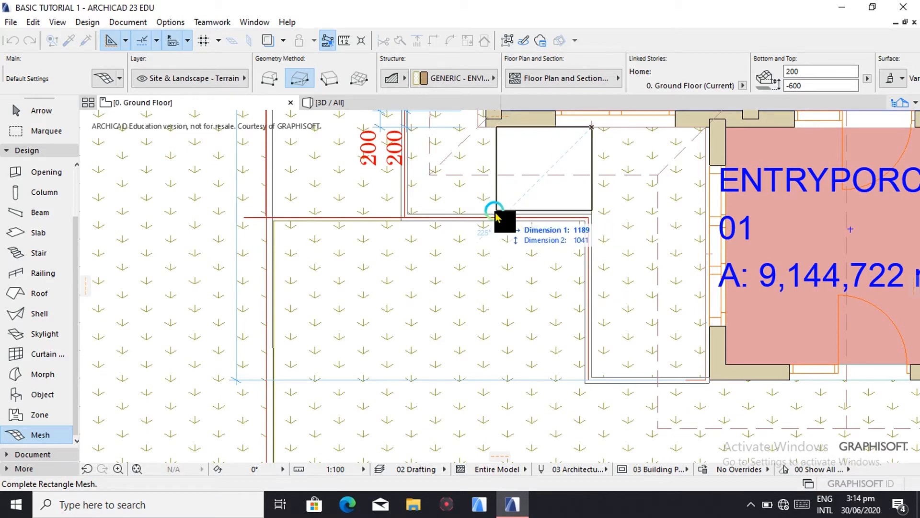
click(496, 217)
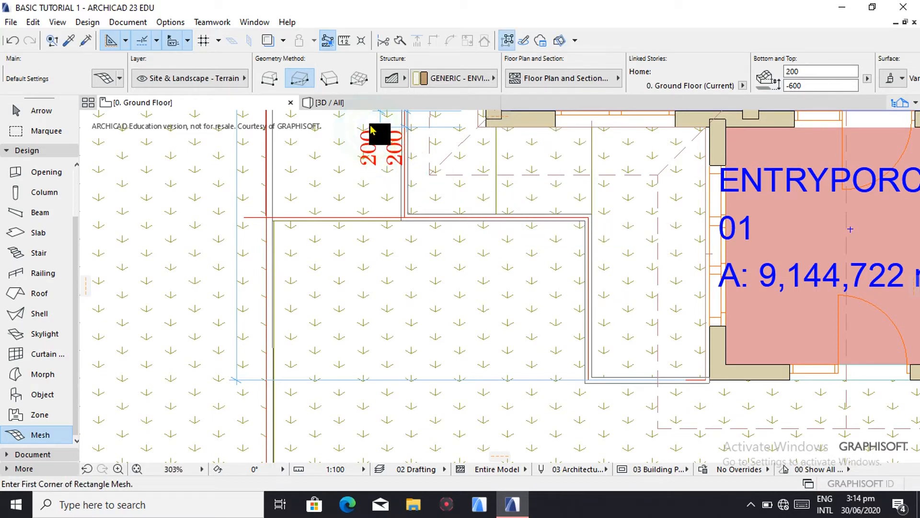
- Examine in 3D the new grass areas beside the porch and the paving joint at the house's northwest corner
click(372, 110)
scroll(548, 245, down, 3)
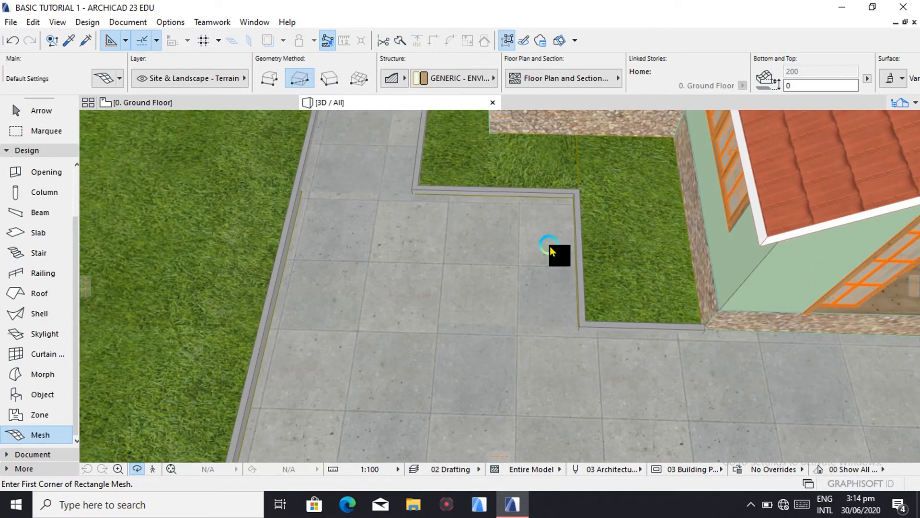
drag(720, 399, 507, 305)
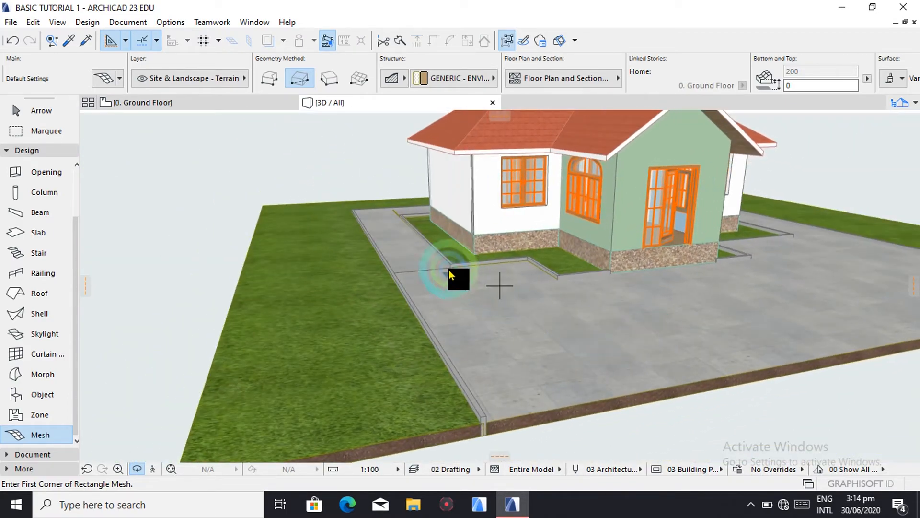
drag(449, 269, 171, 203)
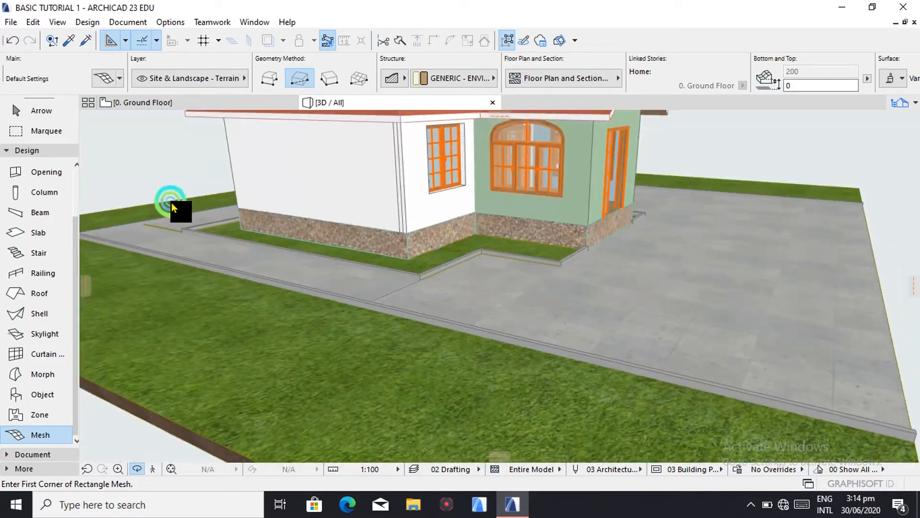
scroll(169, 200, up, 5)
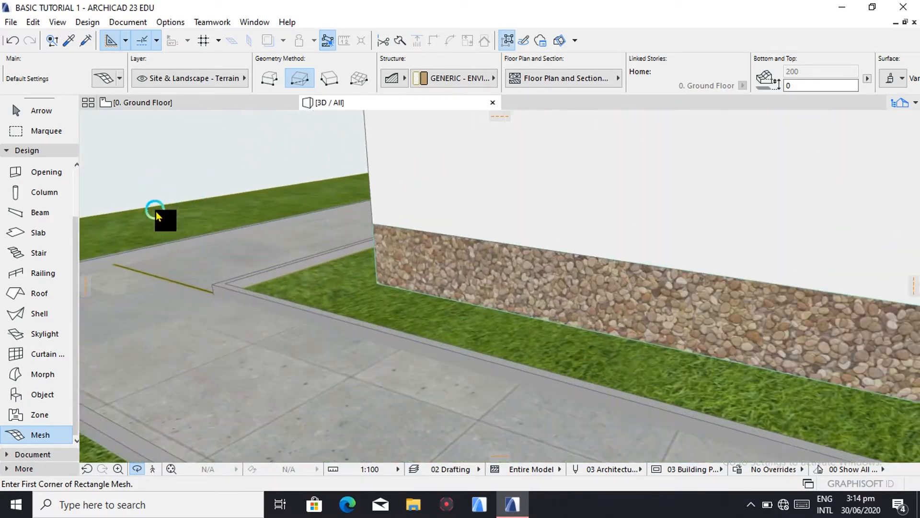
- Examine the open joint in the paving at the house's northwest corner in 3D and on the ground floor plan
scroll(156, 216, up, 5)
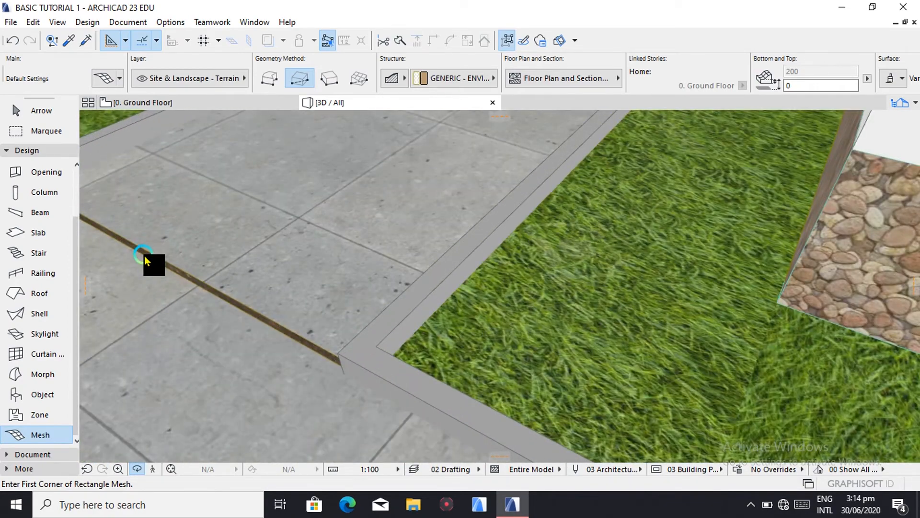
scroll(145, 260, up, 3)
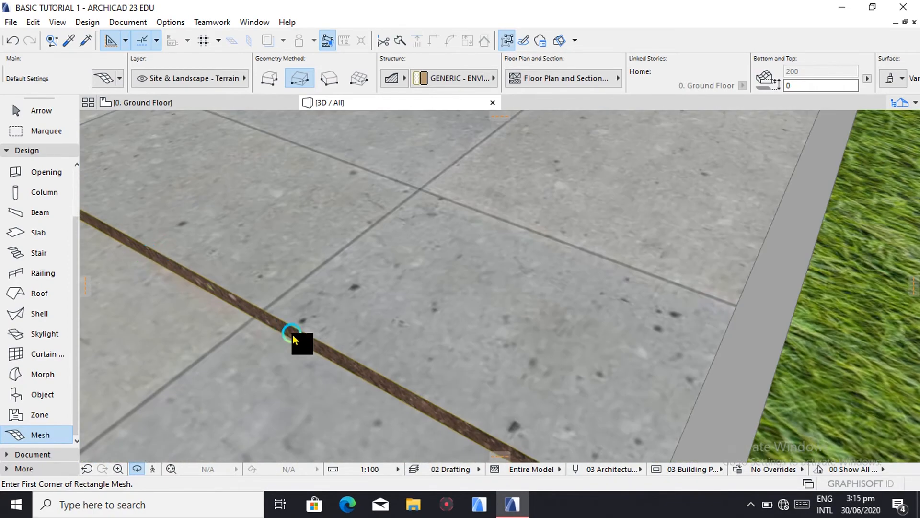
click(218, 103)
scroll(297, 206, down, 5)
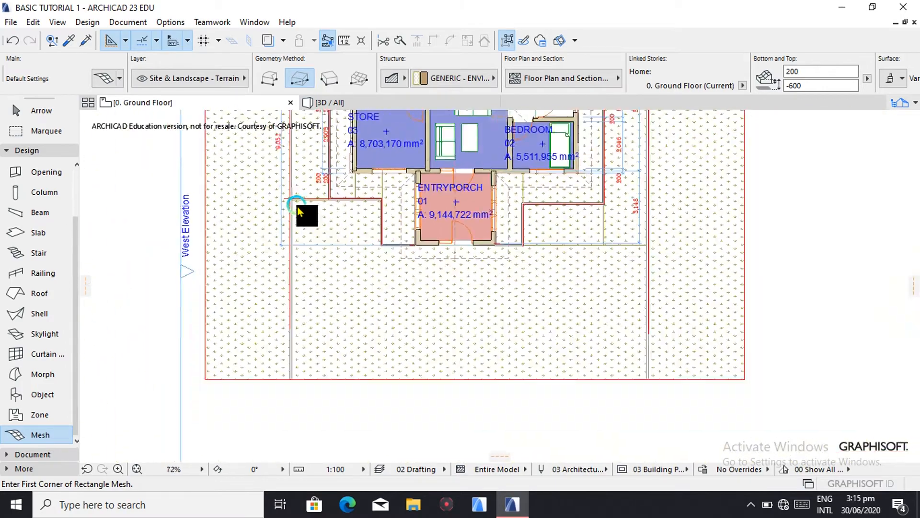
scroll(296, 199, down, 4)
scroll(292, 178, up, 3)
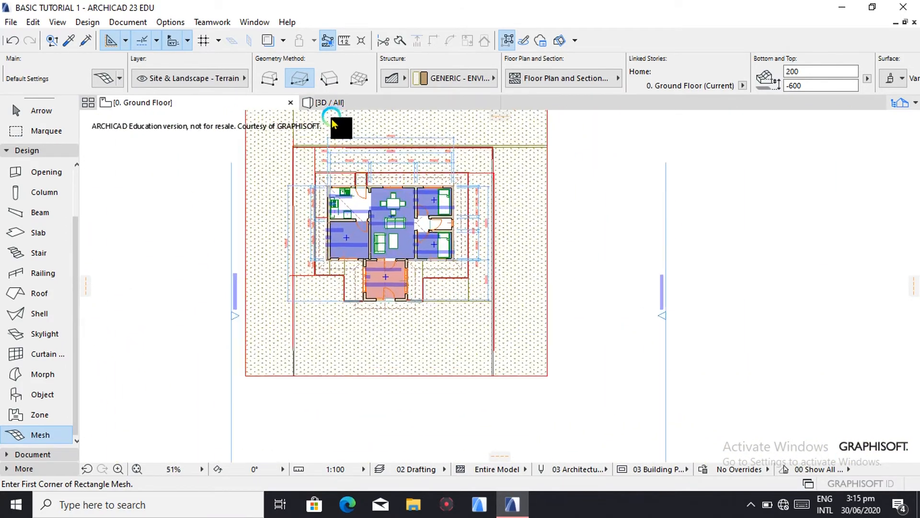
scroll(331, 129, up, 5)
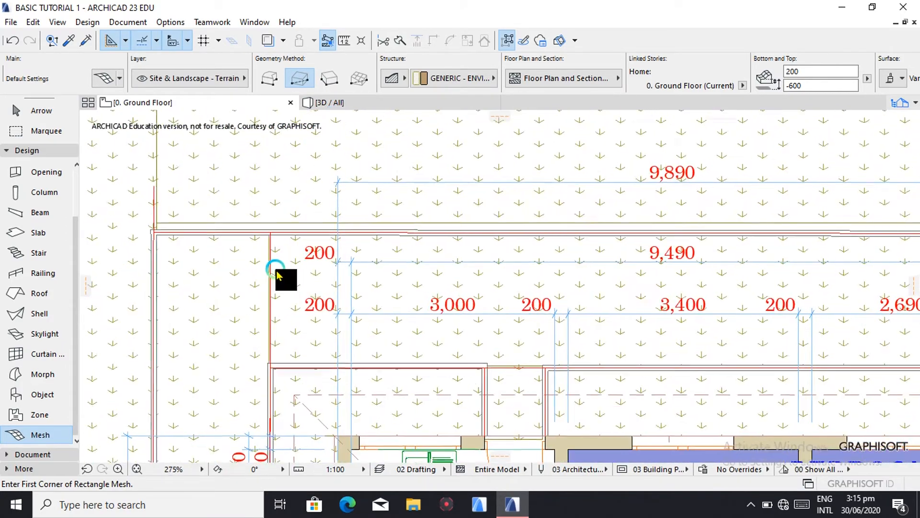
scroll(277, 274, up, 5)
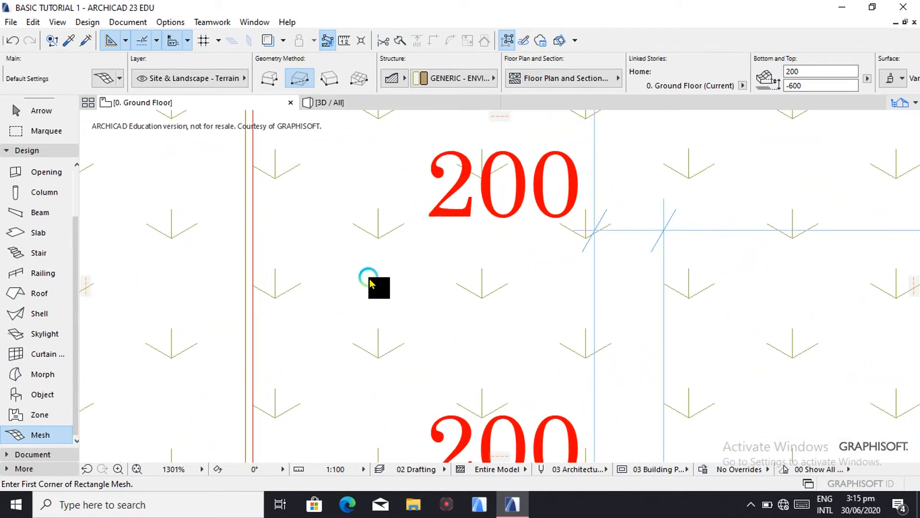
scroll(370, 278, down, 3)
scroll(493, 306, up, 2)
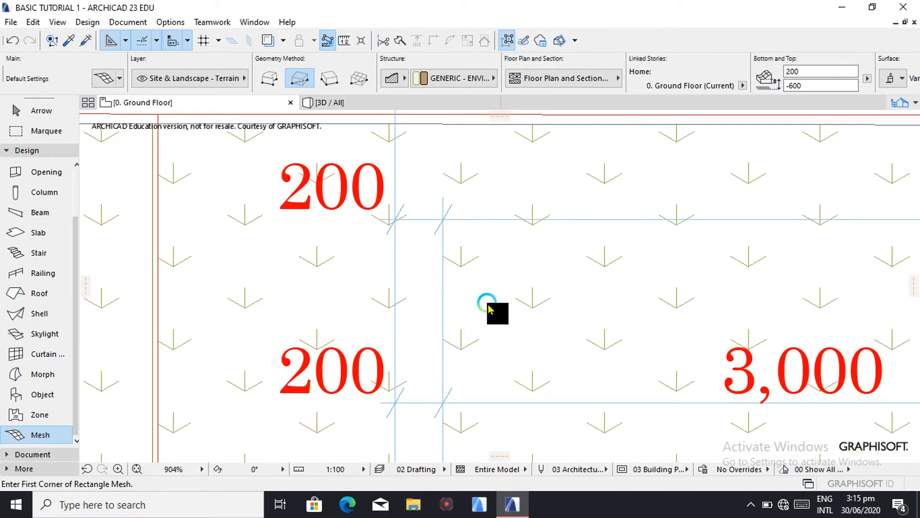
scroll(488, 304, down, 3)
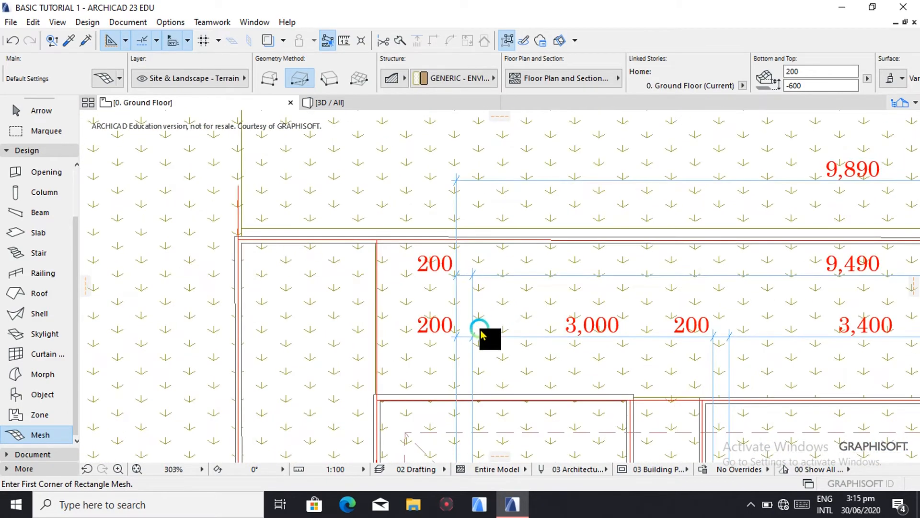
- Move the two southern corners of the north grass mesh south to close the strip along the kerb's outer edge
click(19, 110)
click(494, 357)
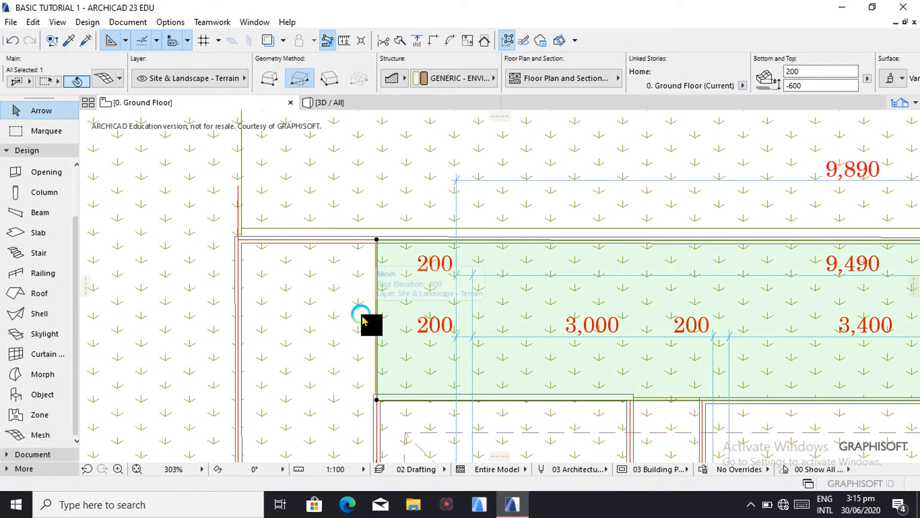
click(376, 218)
scroll(376, 219, up, 3)
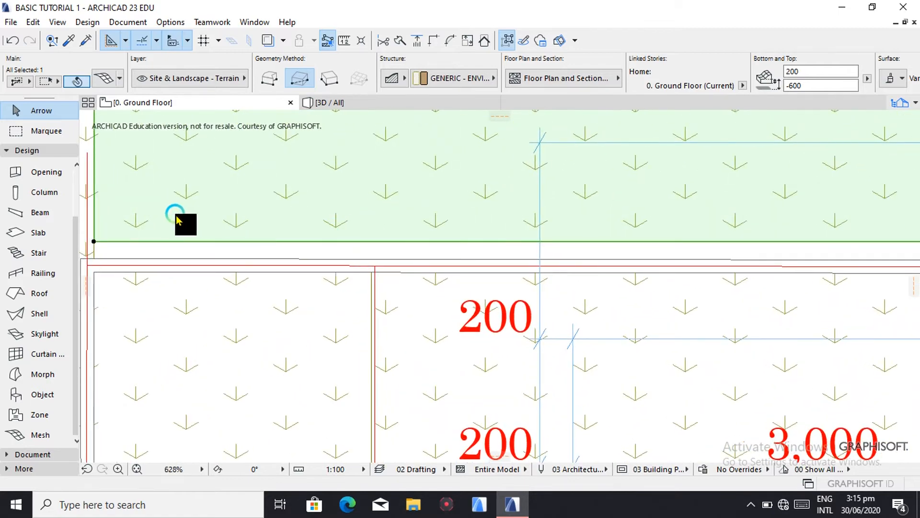
drag(96, 243, 94, 263)
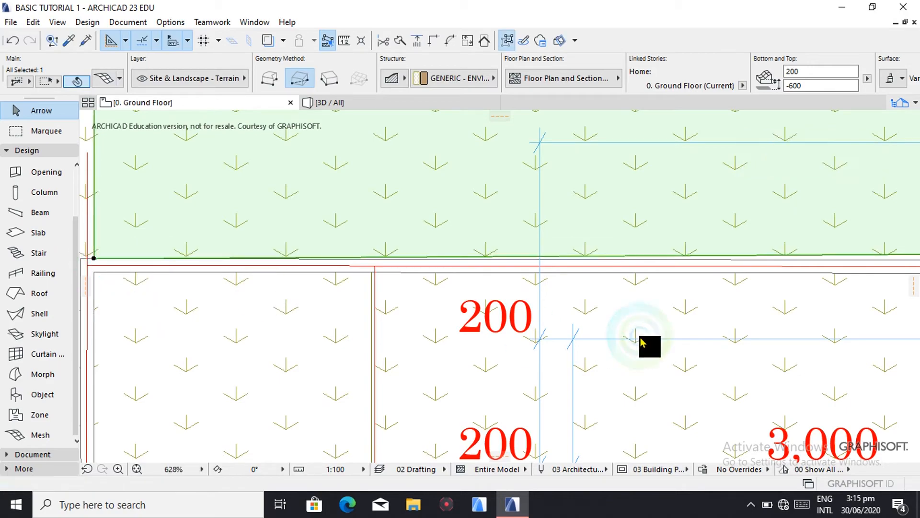
scroll(648, 342, down, 5)
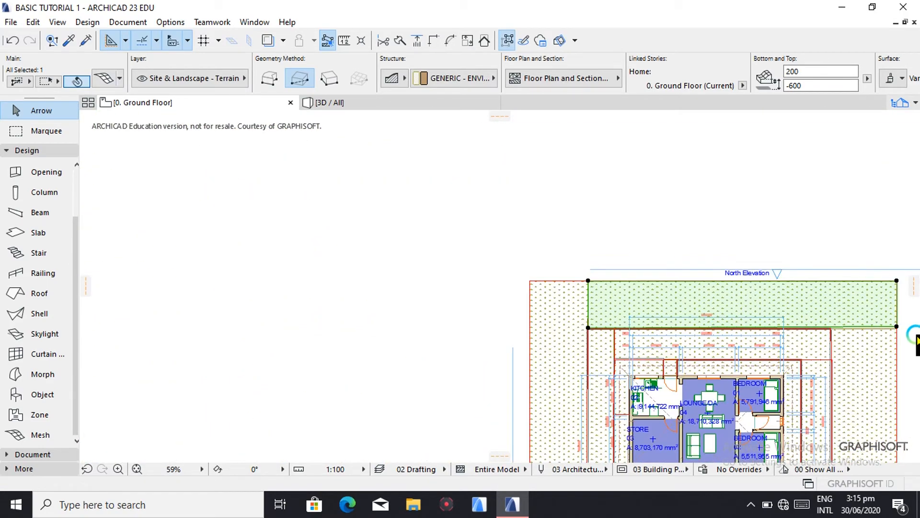
scroll(896, 332, up, 4)
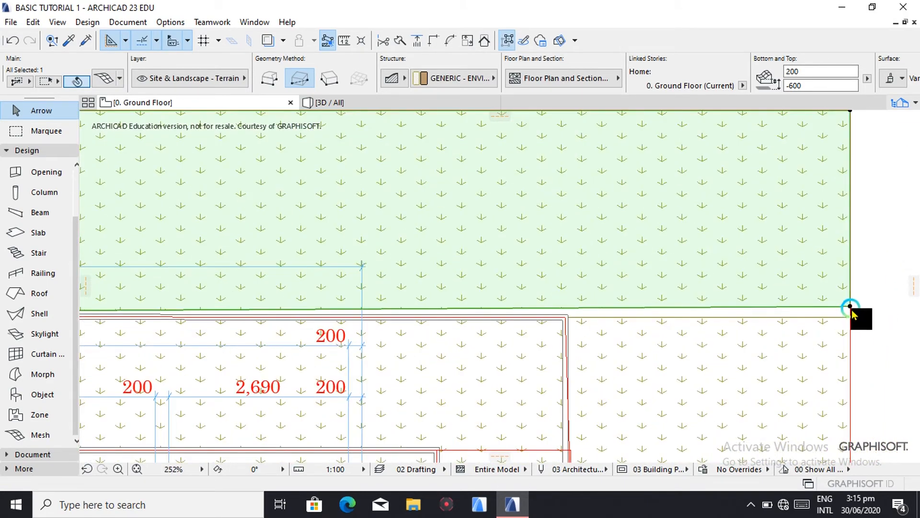
click(850, 306)
click(850, 317)
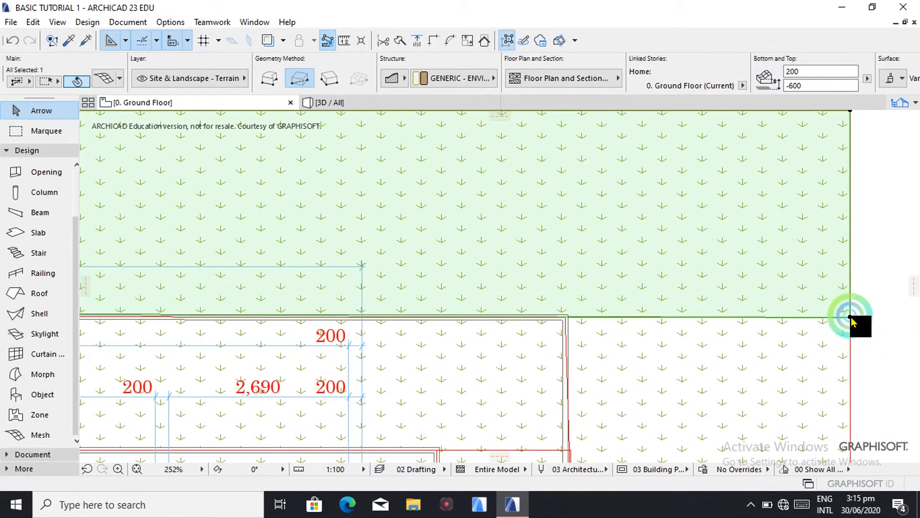
- Move the southeast corner of the northern paving mesh about 83 mm east to meet the slanted east paving edge
scroll(719, 350, down, 3)
scroll(681, 383, up, 3)
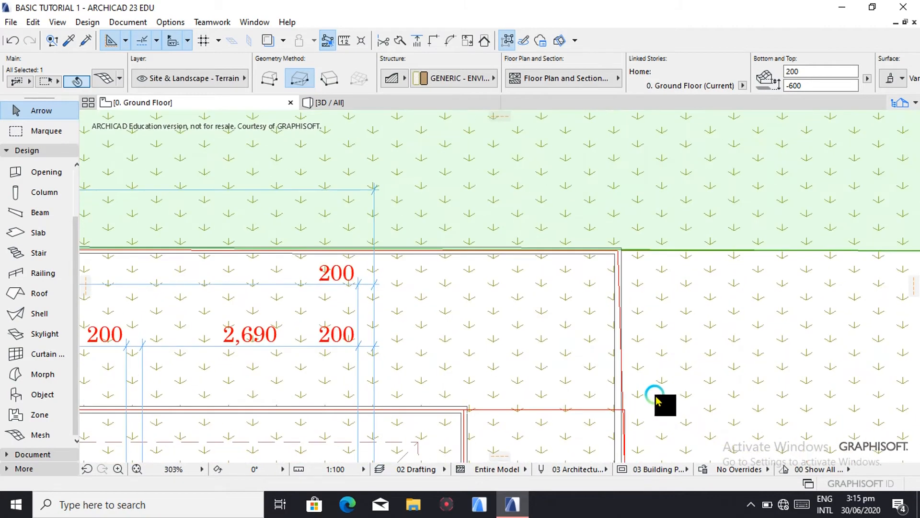
scroll(657, 400, up, 3)
click(594, 400)
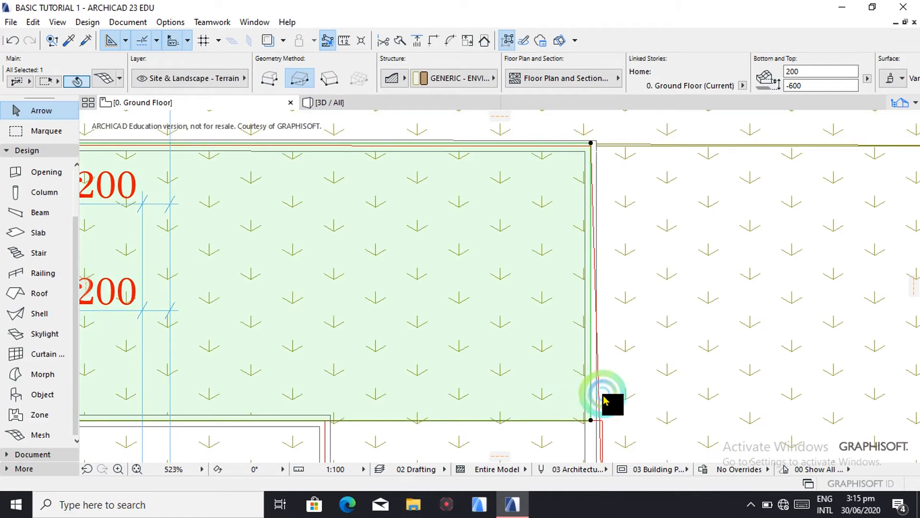
click(592, 420)
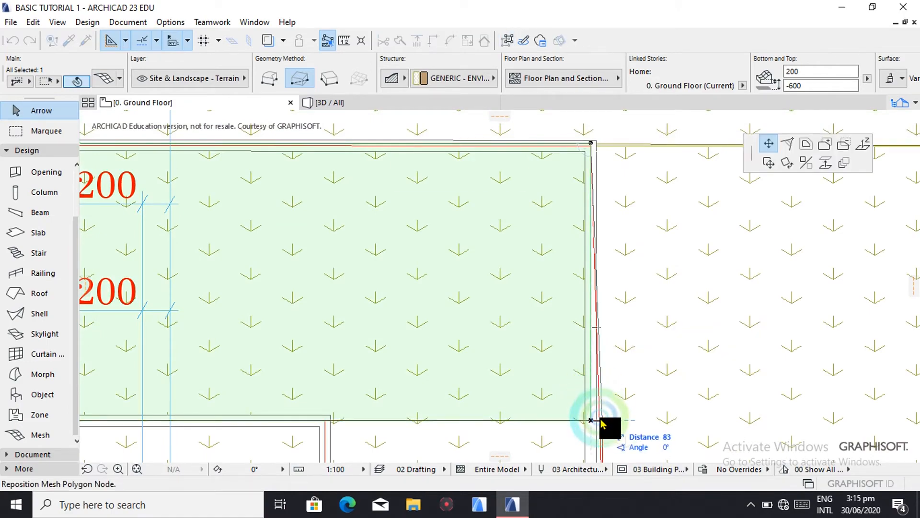
click(602, 420)
- Nudge the southeast corner of the northern paving mesh slightly south so it overlaps the adjoining kerb
scroll(605, 421, down, 10)
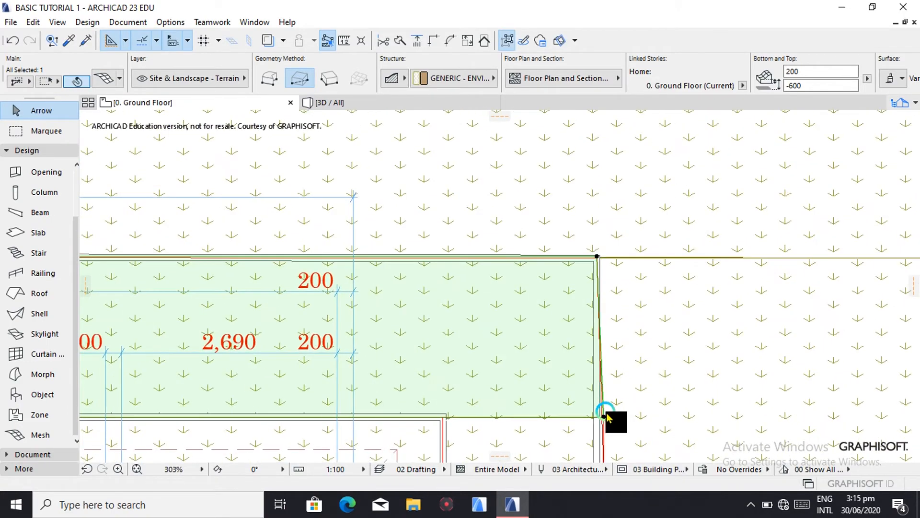
scroll(608, 410, down, 3)
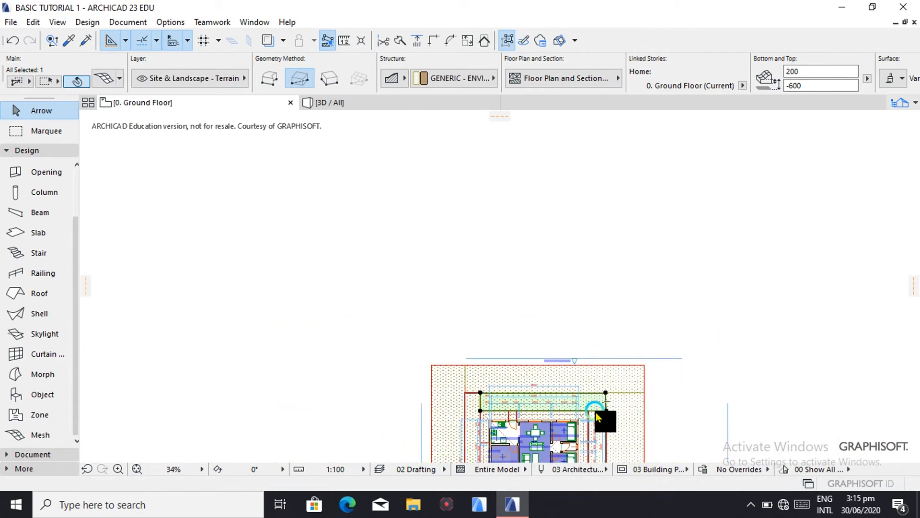
scroll(606, 406, up, 8)
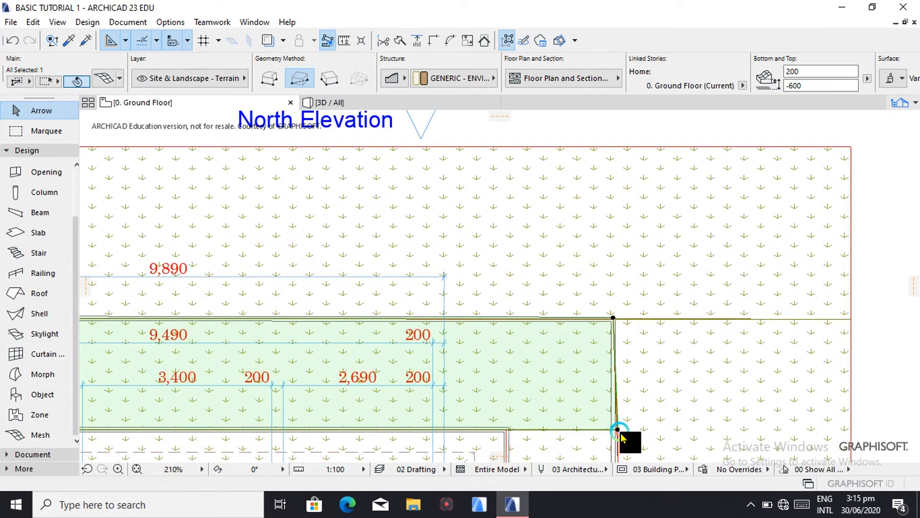
click(619, 432)
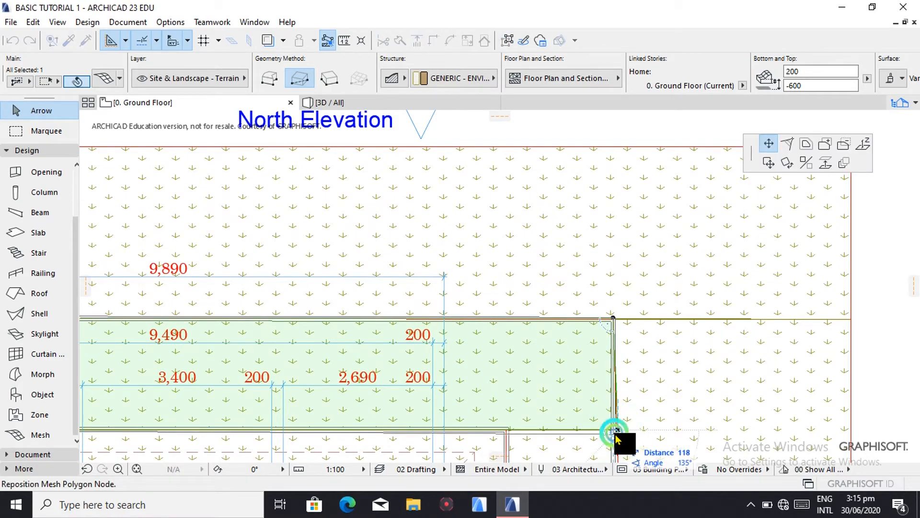
click(617, 437)
scroll(624, 436, down, 5)
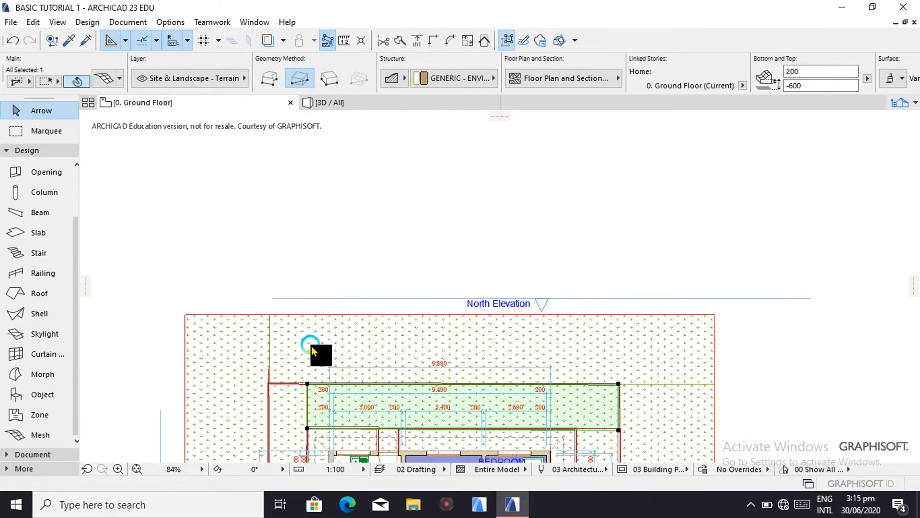
- Move the southwest corner of the northern paving mesh slightly southwest, past the inner kerb corner
scroll(300, 418, up, 9)
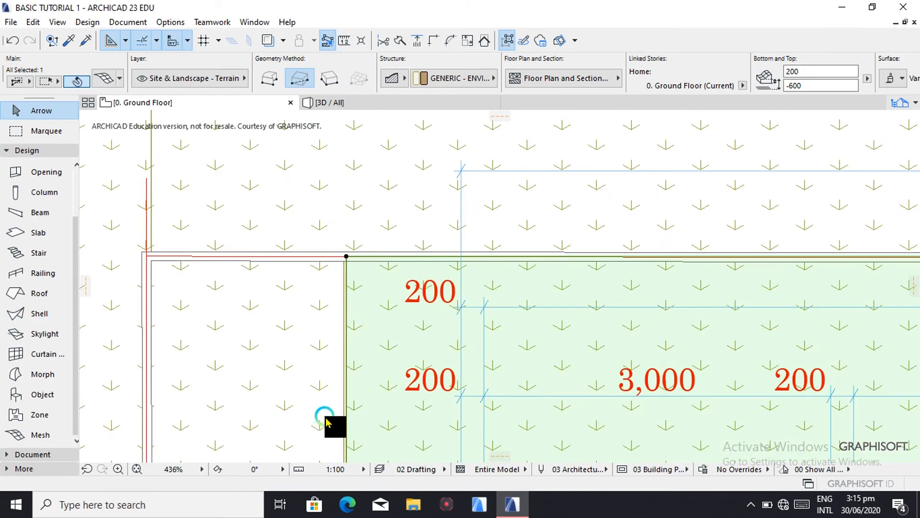
scroll(324, 421, down, 4)
scroll(325, 426, down, 2)
scroll(327, 436, up, 8)
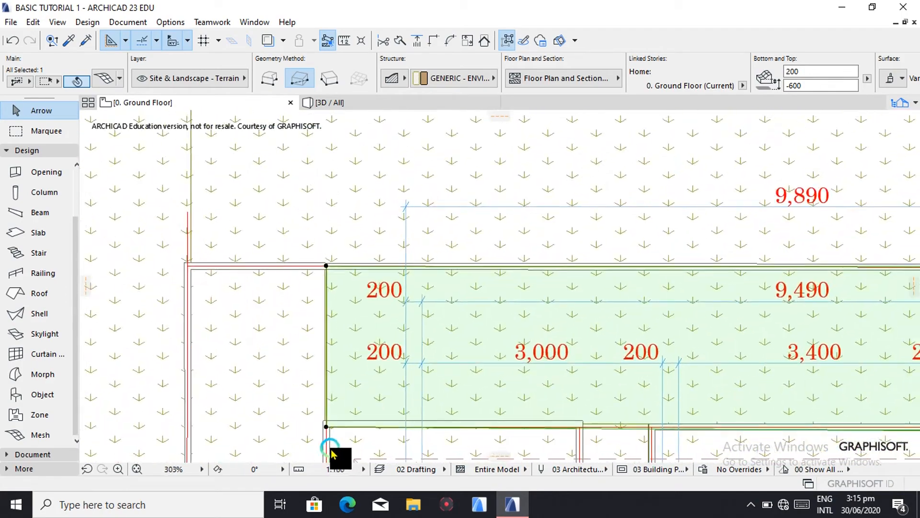
scroll(324, 437, up, 1)
click(328, 414)
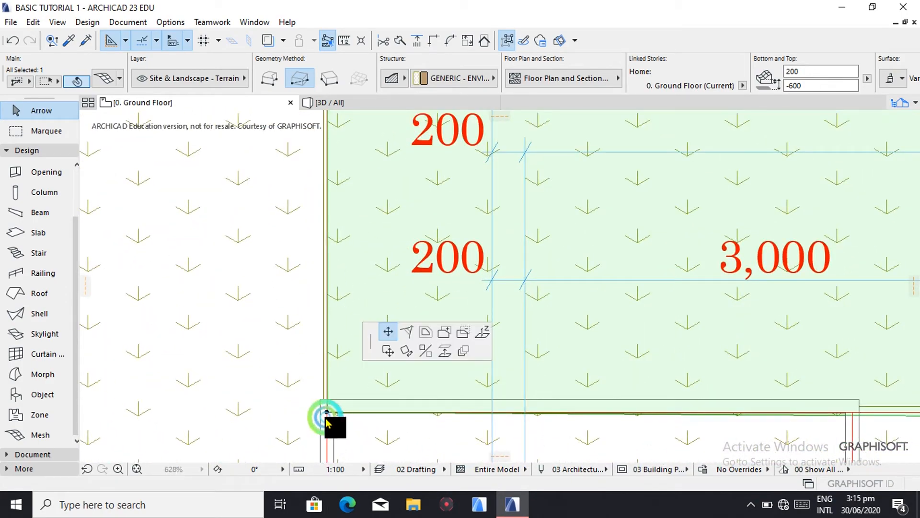
click(324, 419)
scroll(372, 321, down, 7)
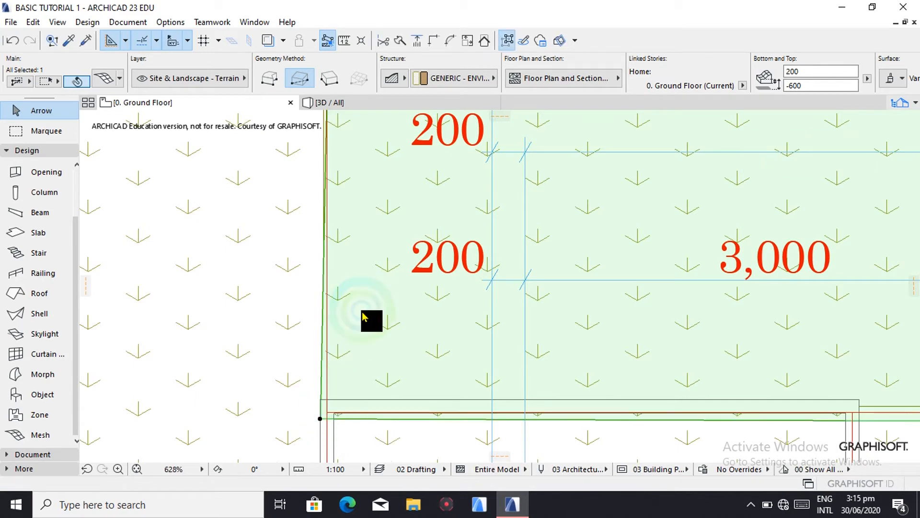
- Reposition the northwest corner of the northern paving mesh slightly southwest so it overlaps the west paving strip
click(348, 223)
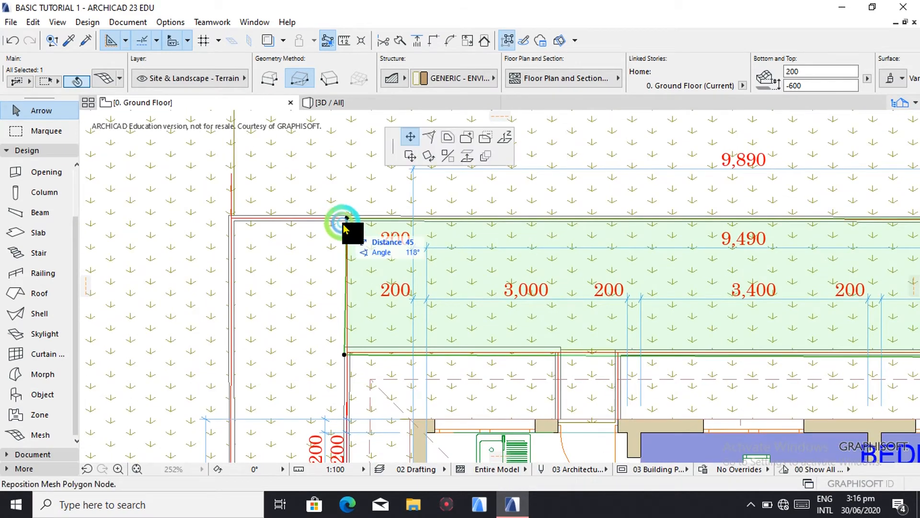
click(345, 222)
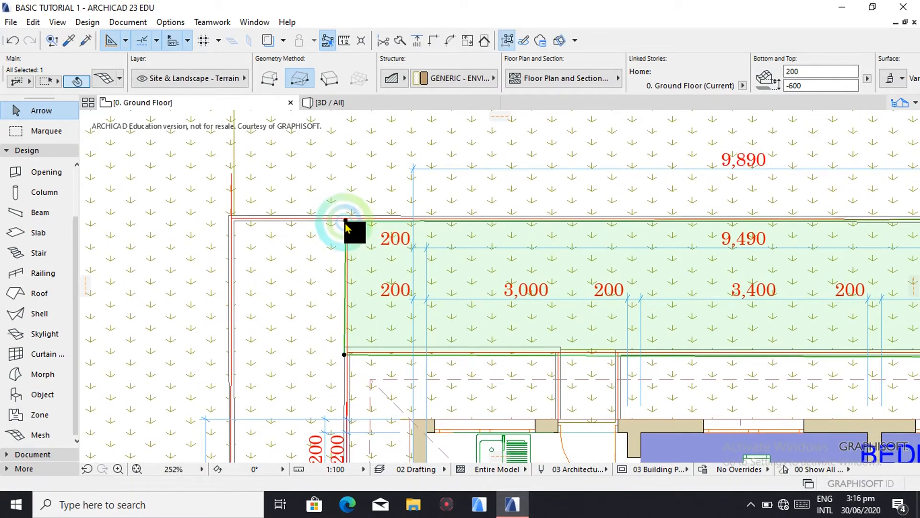
click(347, 224)
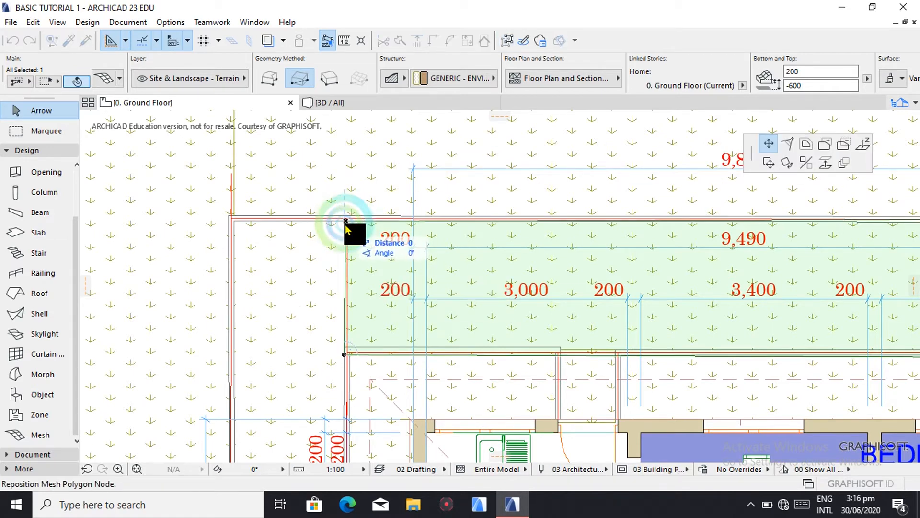
click(345, 226)
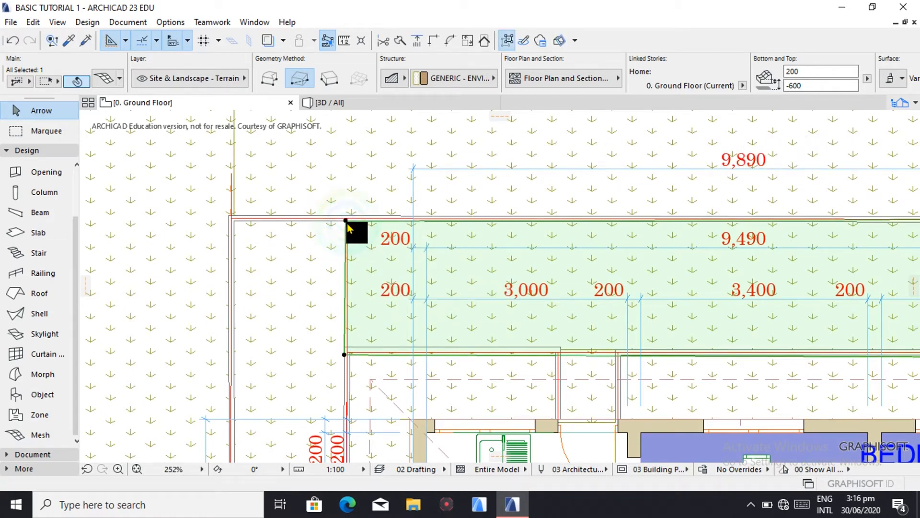
click(343, 226)
click(341, 221)
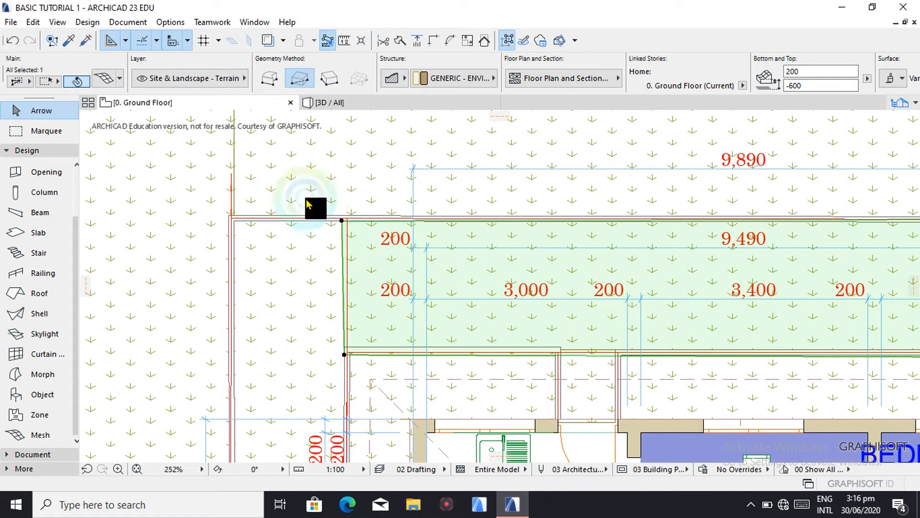
- Examine in 3D the adjusted paving joints and kerbs at the northwest corner and around the whole house
click(362, 104)
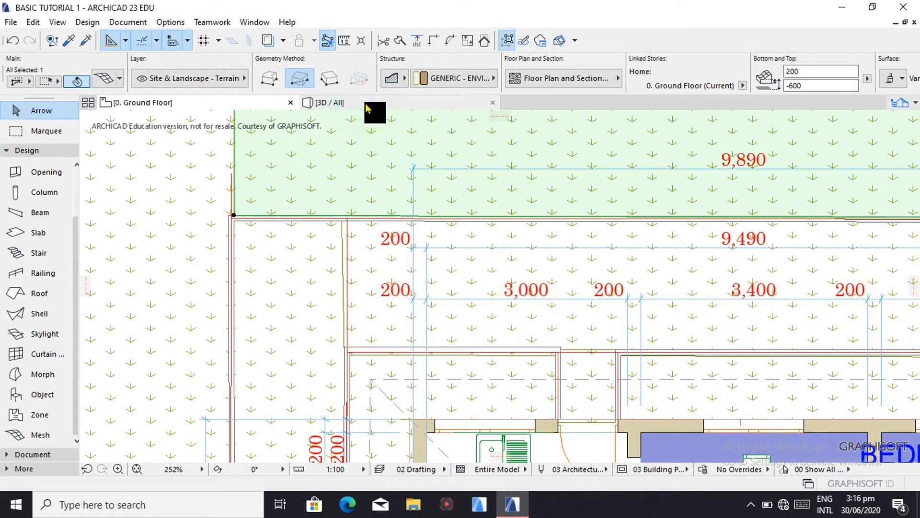
scroll(421, 288, down, 3)
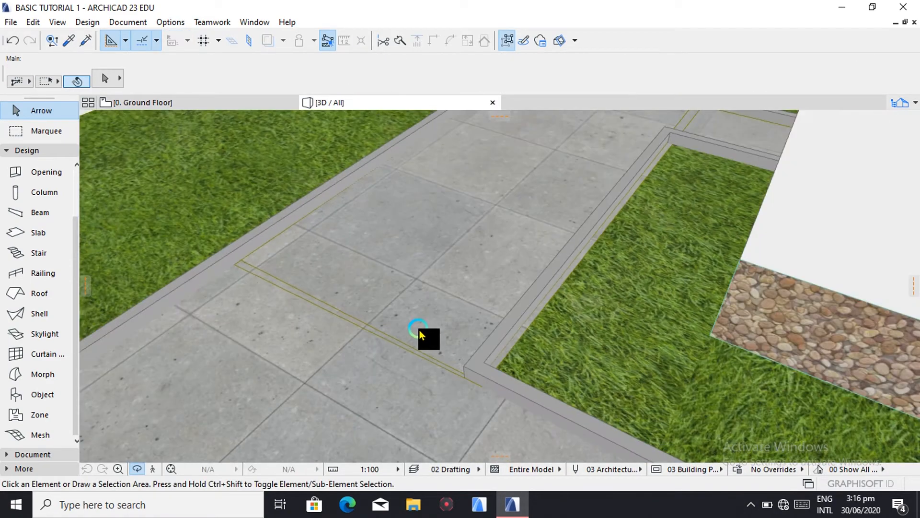
shift+middle_drag(240, 268, 499, 194)
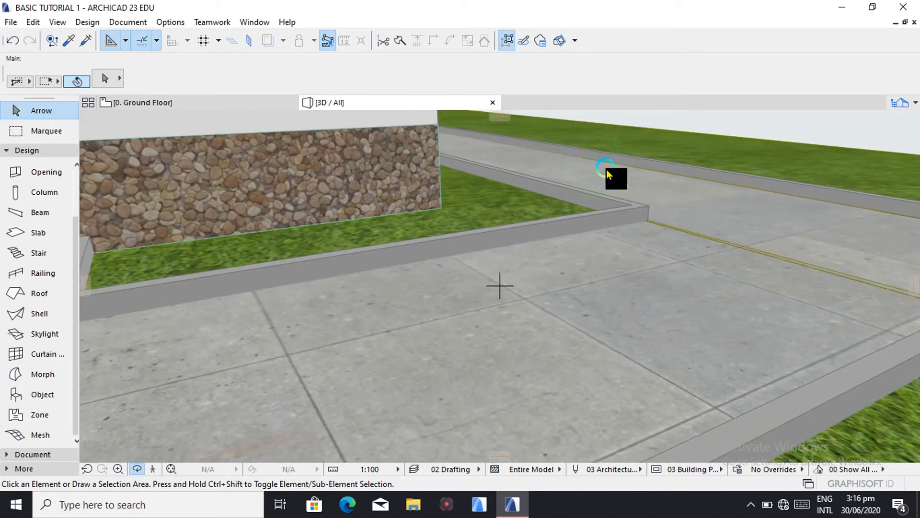
shift+middle_drag(606, 169, 464, 329)
shift+middle_drag(392, 338, 563, 451)
scroll(359, 349, down, 5)
scroll(494, 406, up, 3)
scroll(517, 404, down, 8)
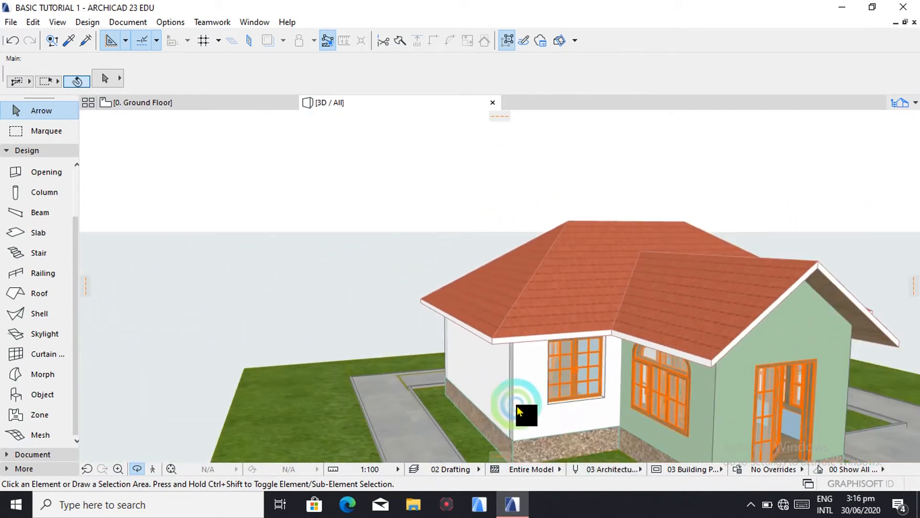
- Examine the front of the house and its paving in 3D, then return to the ground floor plan
mouse_move(517, 427)
shift+middle_down()
mouse_move(477, 427)
mouse_move(479, 437)
mouse_move(463, 419)
mouse_move(440, 458)
mouse_move(457, 436)
mouse_move(504, 456)
mouse_move(495, 443)
shift+middle_up()
scroll(501, 443, up, 5)
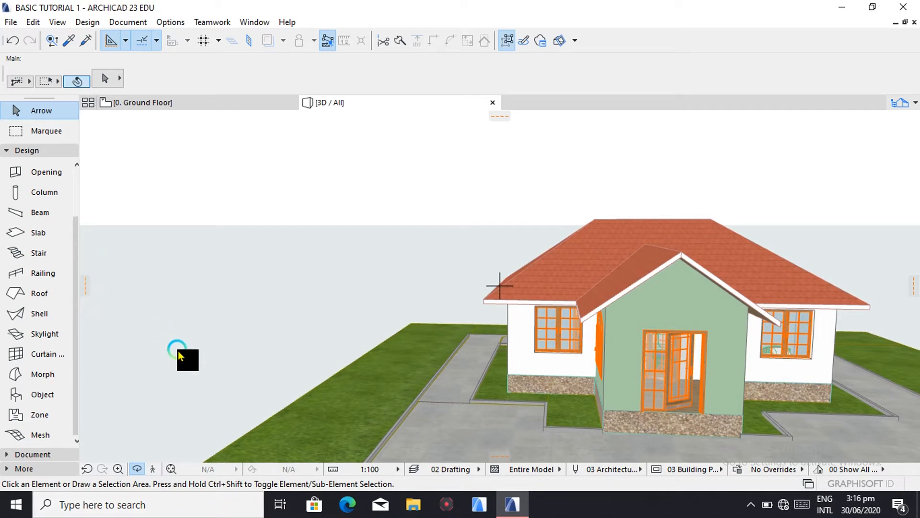
click(159, 101)
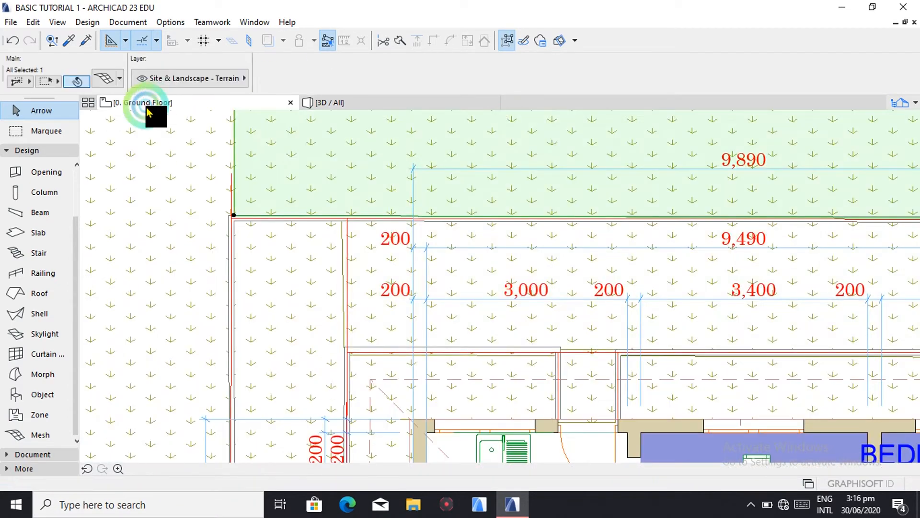
click(31, 379)
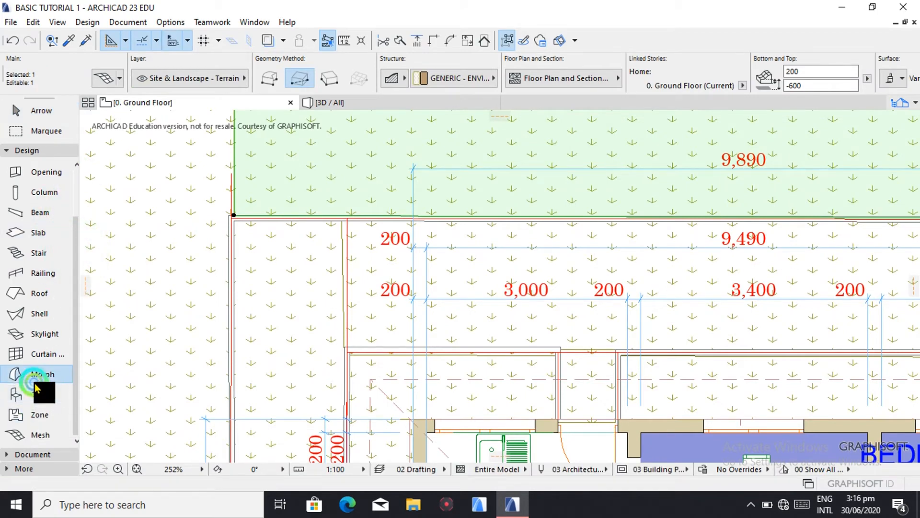
click(36, 396)
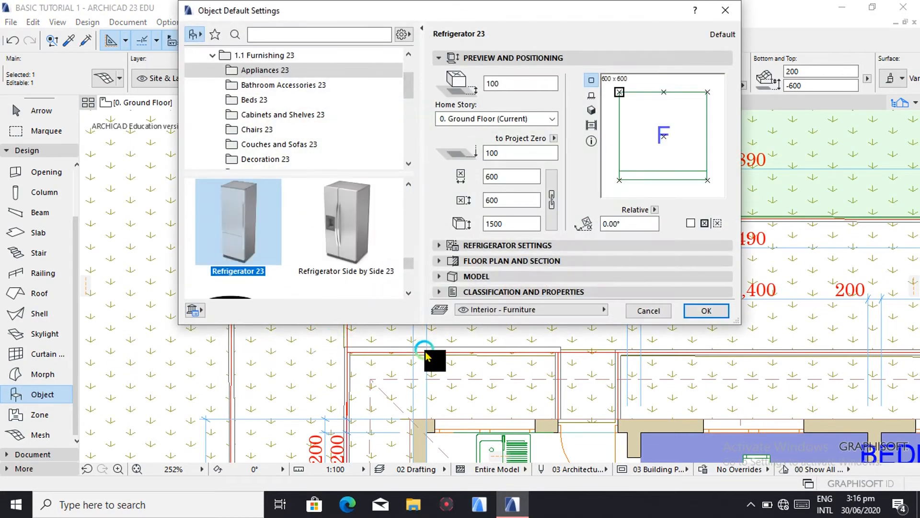
click(647, 310)
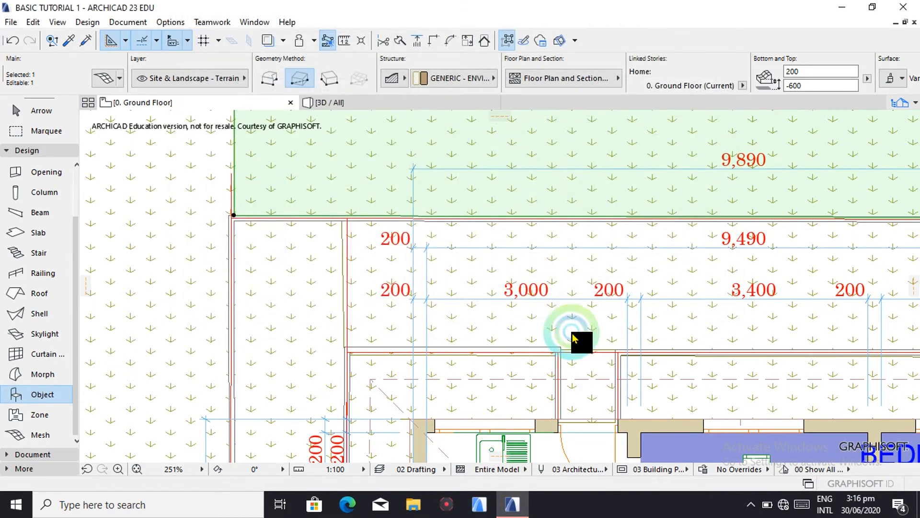
scroll(572, 332, down, 6)
key(Escape)
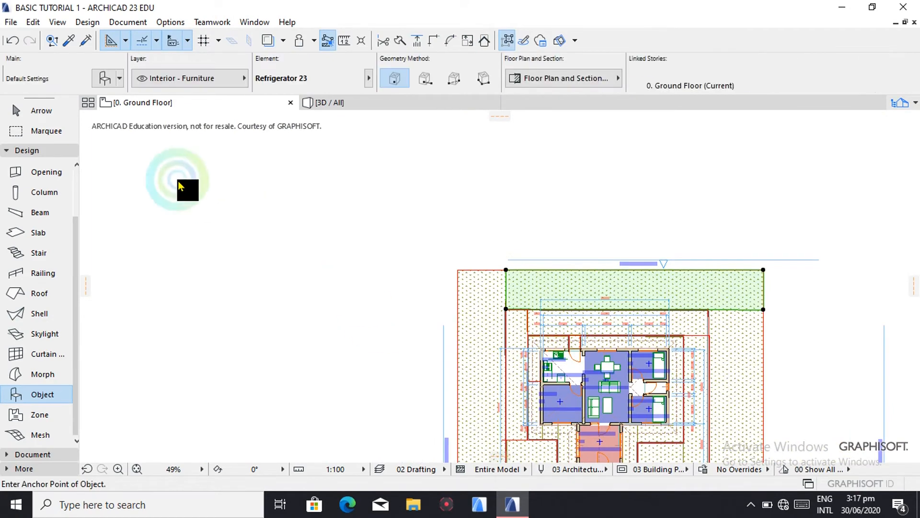
click(33, 106)
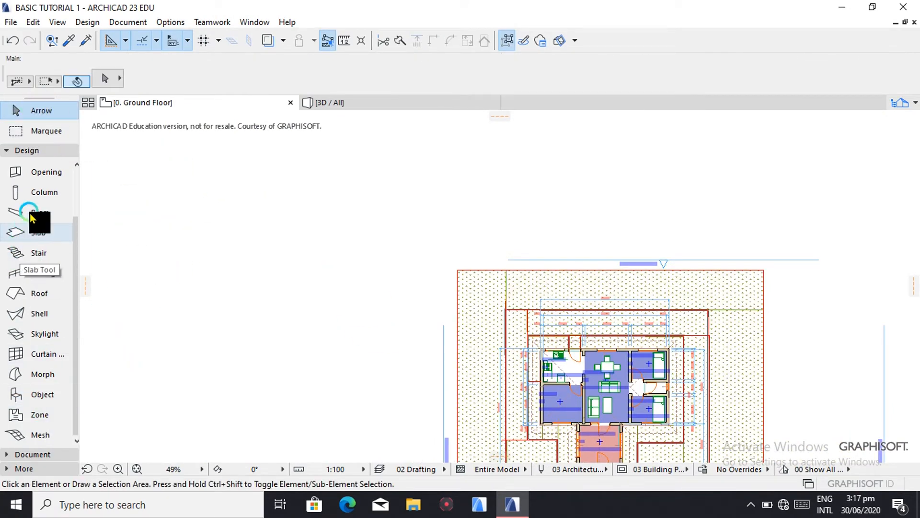
- Choose the Pick-up 23 model from the Vehicles 23 library folder as the default object
double_click(43, 392)
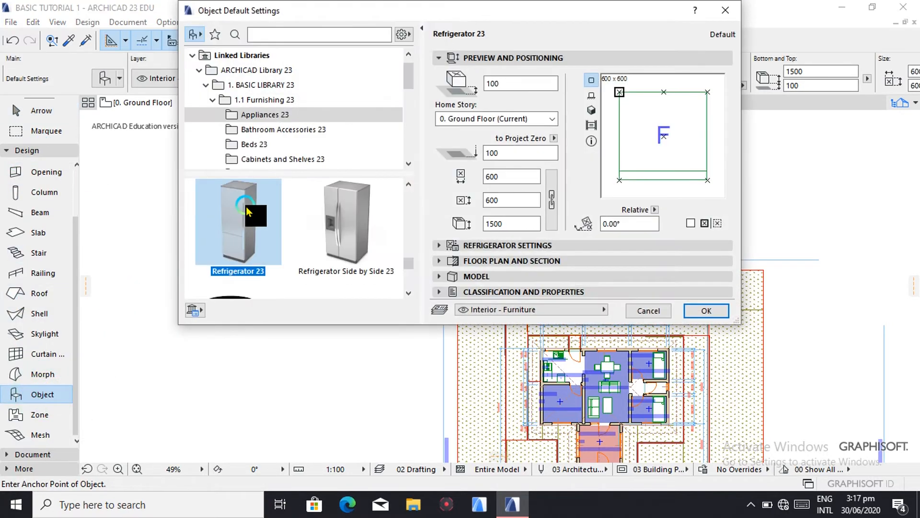
scroll(268, 137, down, 3)
scroll(268, 137, down, 3)
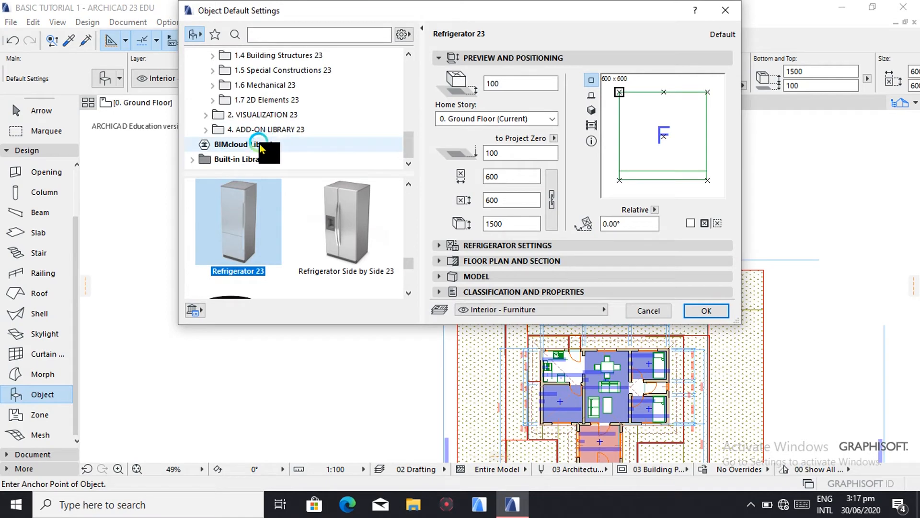
double_click(272, 115)
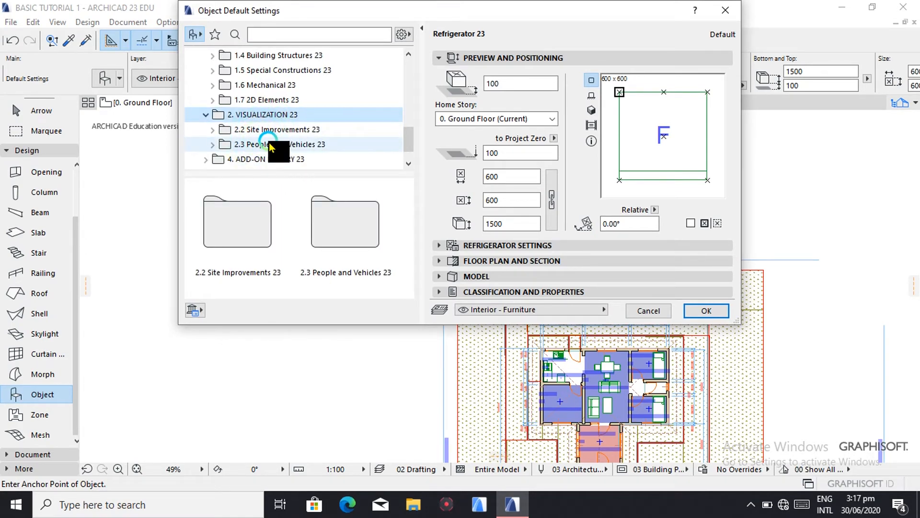
double_click(270, 145)
scroll(308, 259, down, 3)
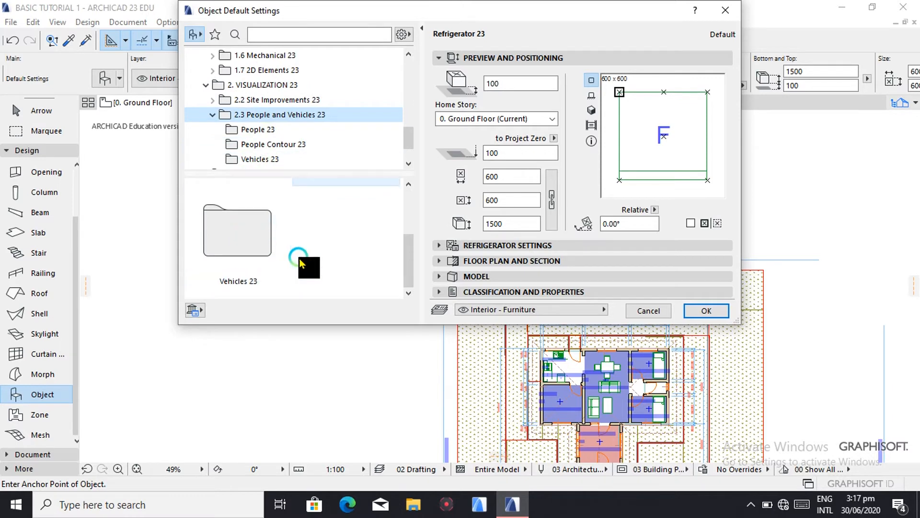
click(242, 244)
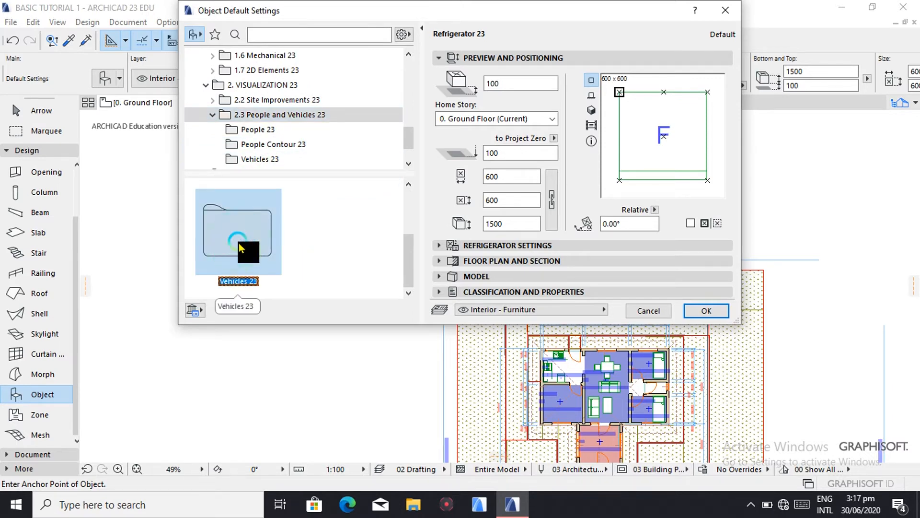
double_click(239, 244)
scroll(273, 241, down, 5)
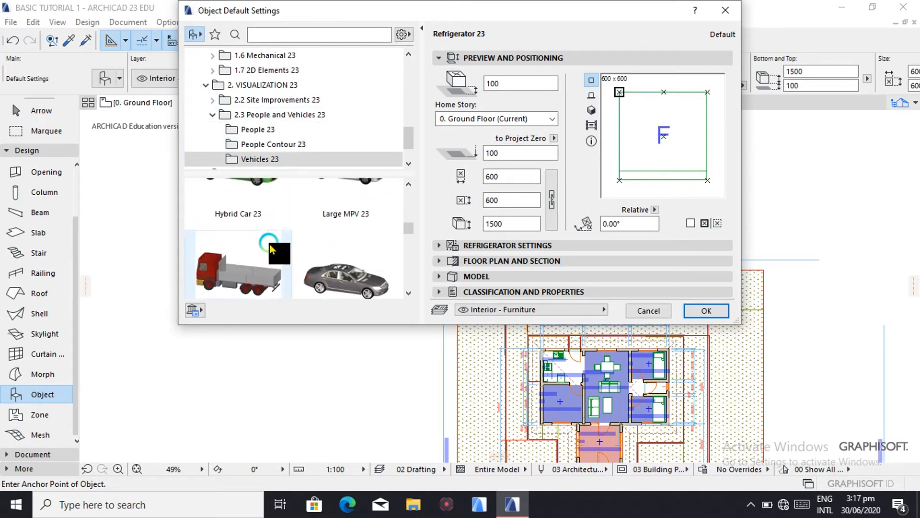
scroll(270, 244, down, 3)
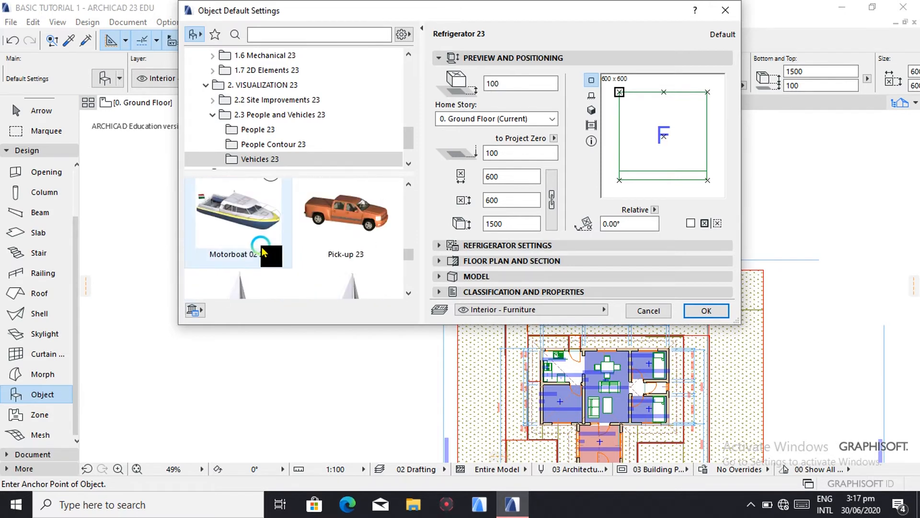
click(357, 226)
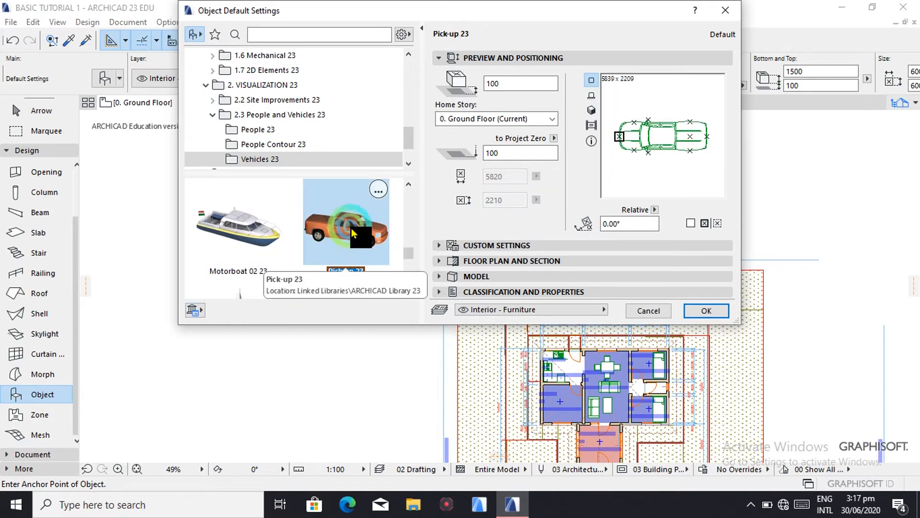
- Set the pick-up's rotation to 90° and its elevation to project zero to -600
click(631, 228)
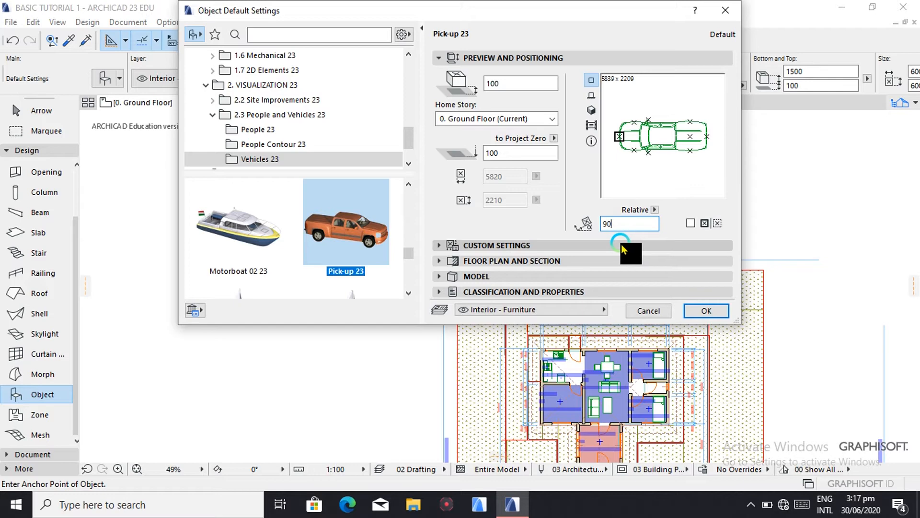
key(Return)
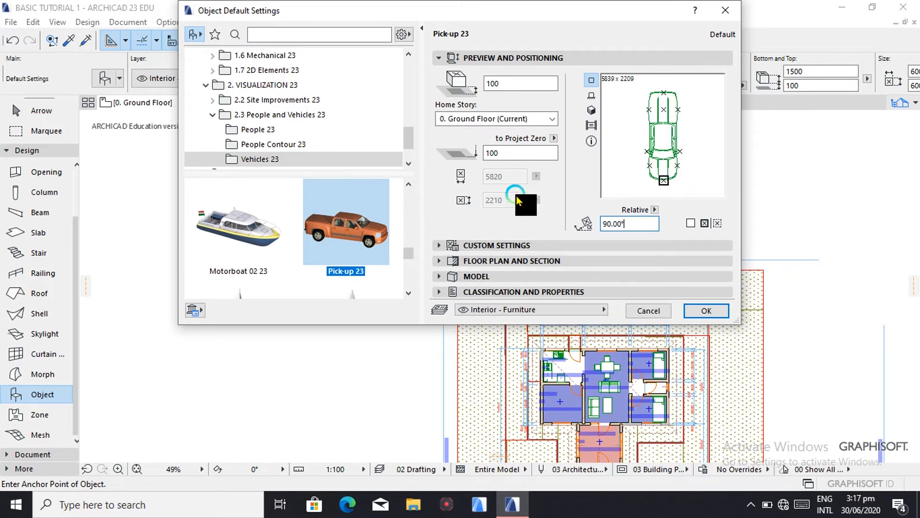
click(502, 149)
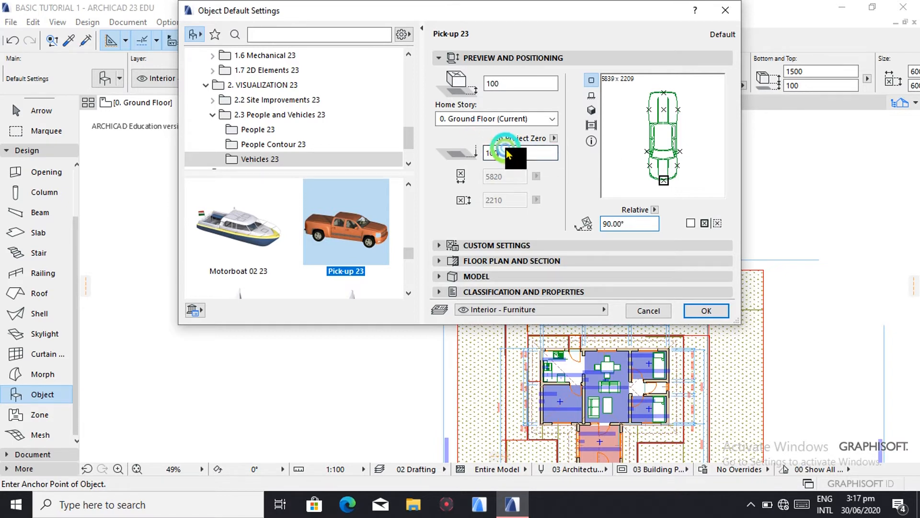
key(BackSpace)
key(BackSpace)
key(BackSpace)
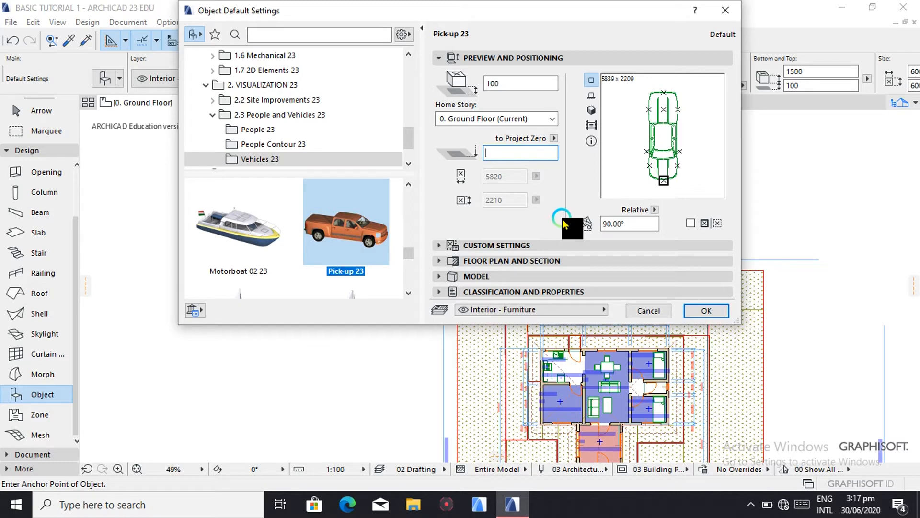
text(-600)
click(703, 310)
- Place the pick-up on the paving west of the entry porch and check its position in 3D
scroll(576, 433, up, 5)
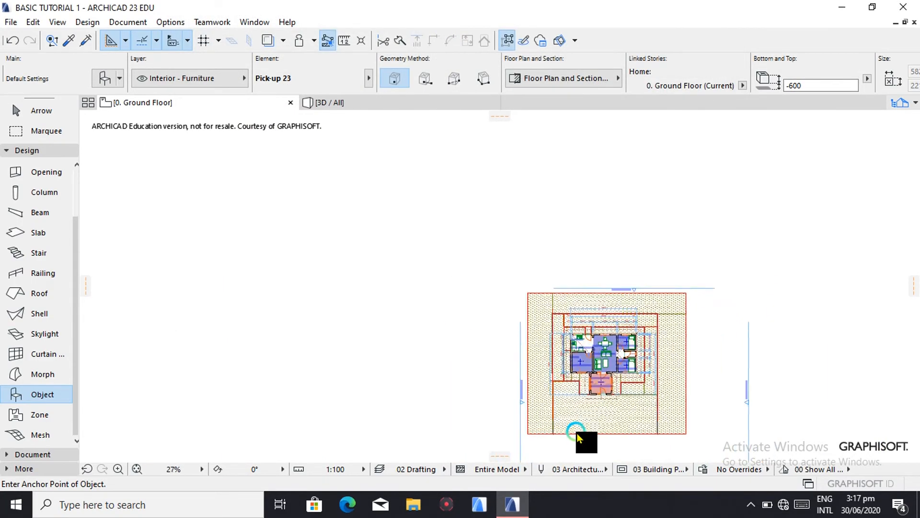
scroll(576, 433, up, 1)
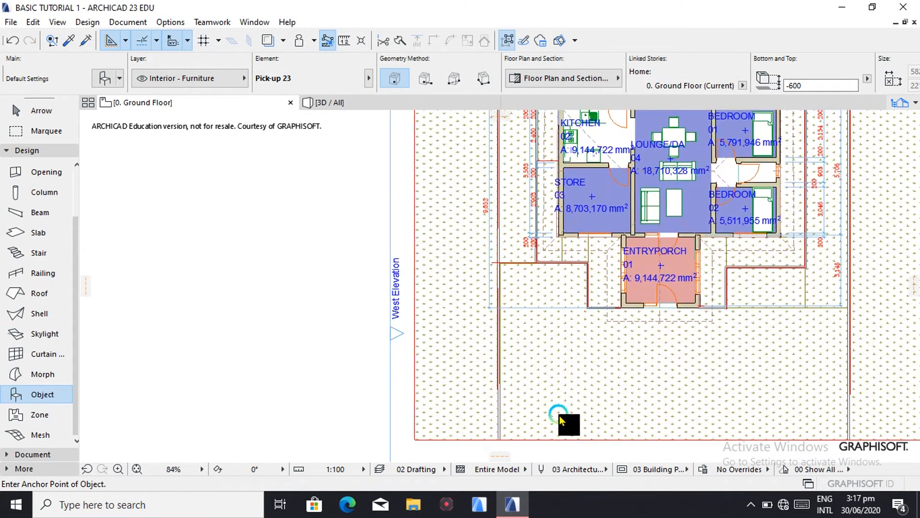
click(550, 372)
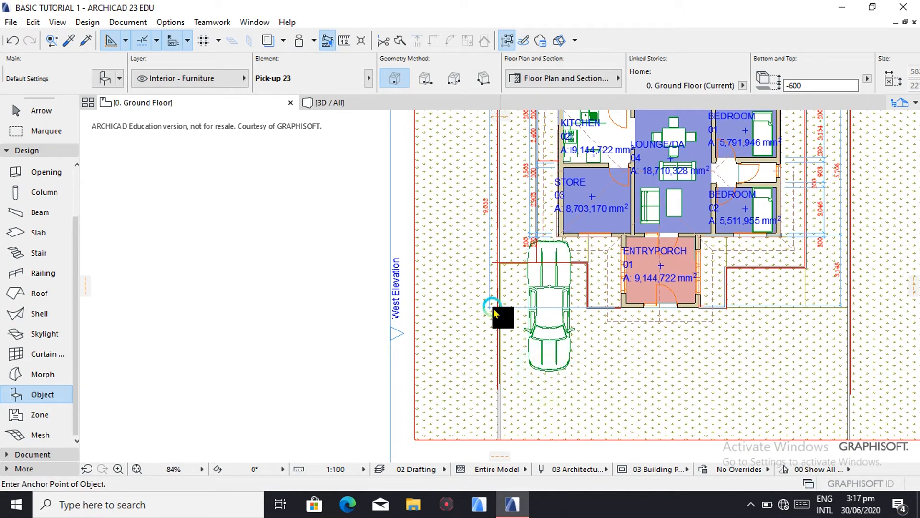
click(387, 102)
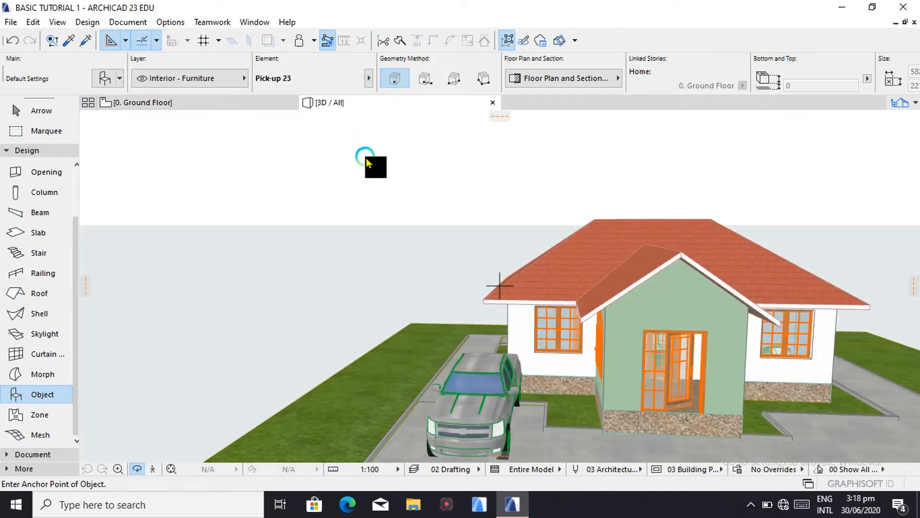
drag(368, 346, 644, 350)
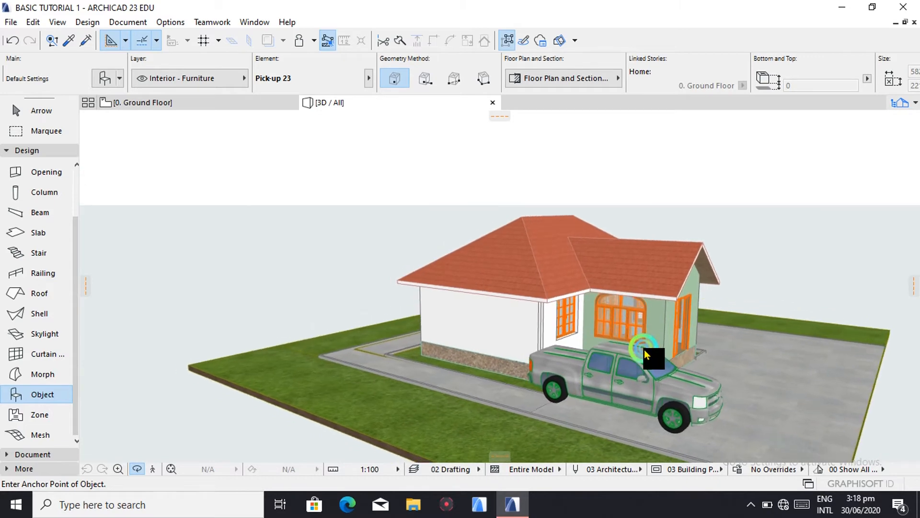
- Move the pick-up about 1886 mm south on the ground floor plan, clear of the kerb
click(188, 106)
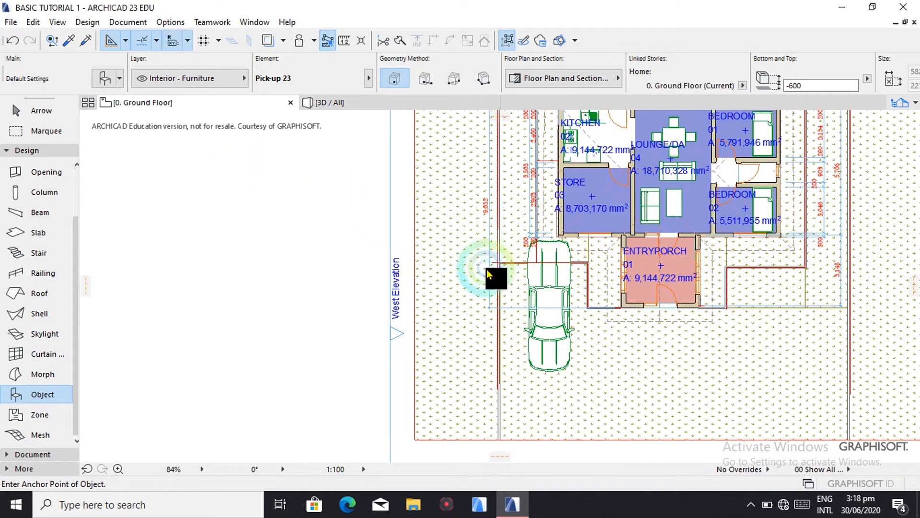
click(72, 115)
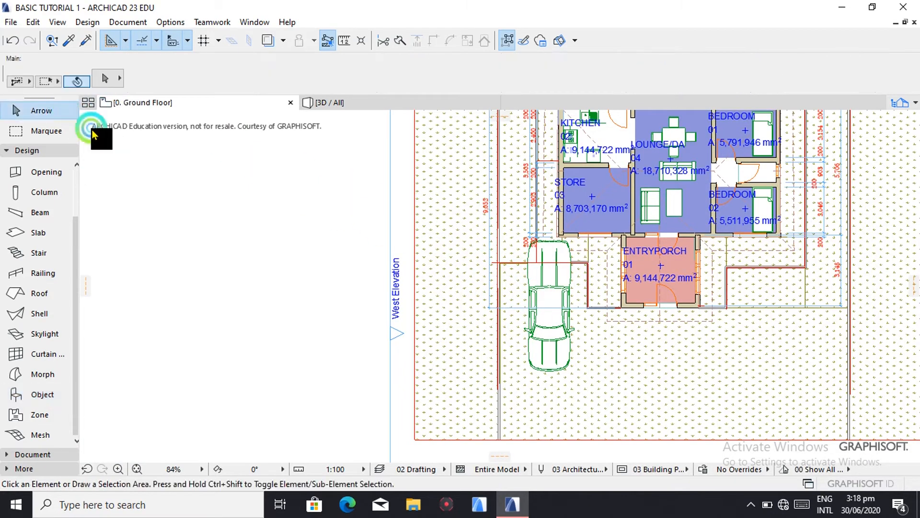
drag(553, 289, 559, 330)
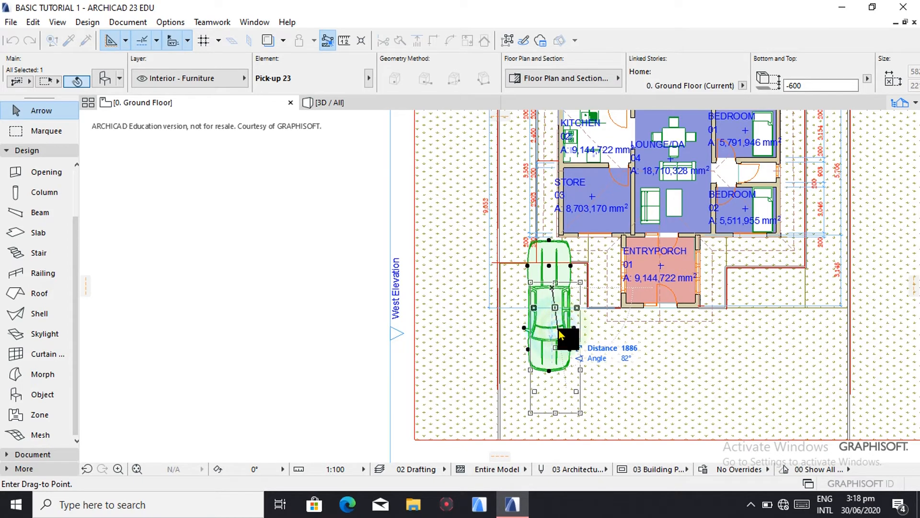
drag(559, 330, 559, 330)
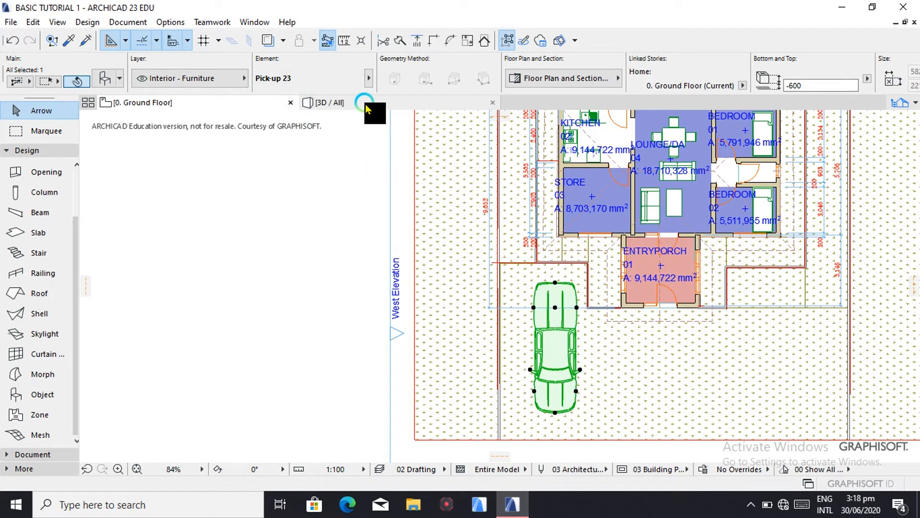
- Examine the moved pick-up in 3D from the side and the front of the house
click(365, 105)
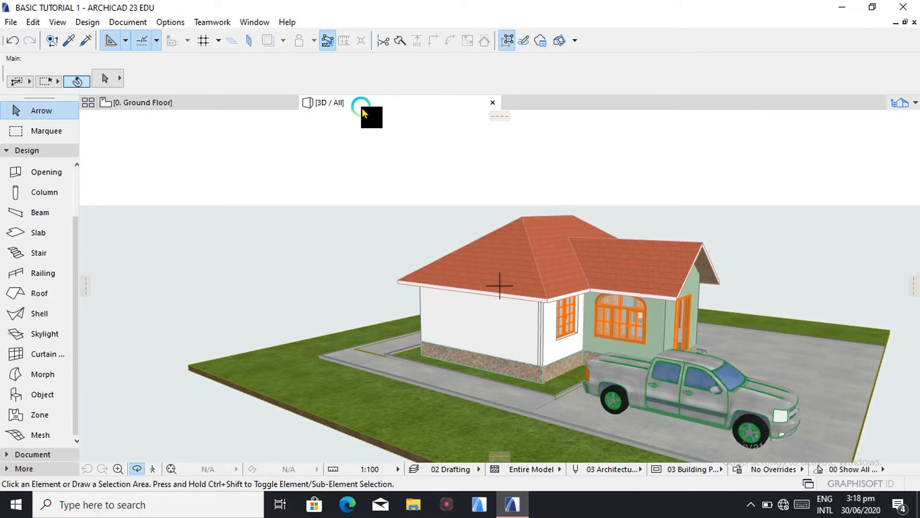
shift+middle_drag(750, 352, 280, 364)
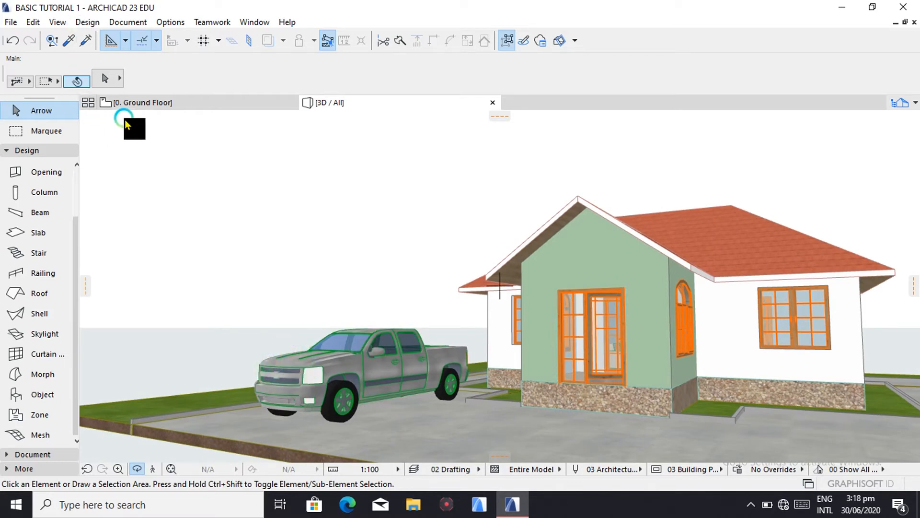
shift+middle_drag(293, 415, 413, 379)
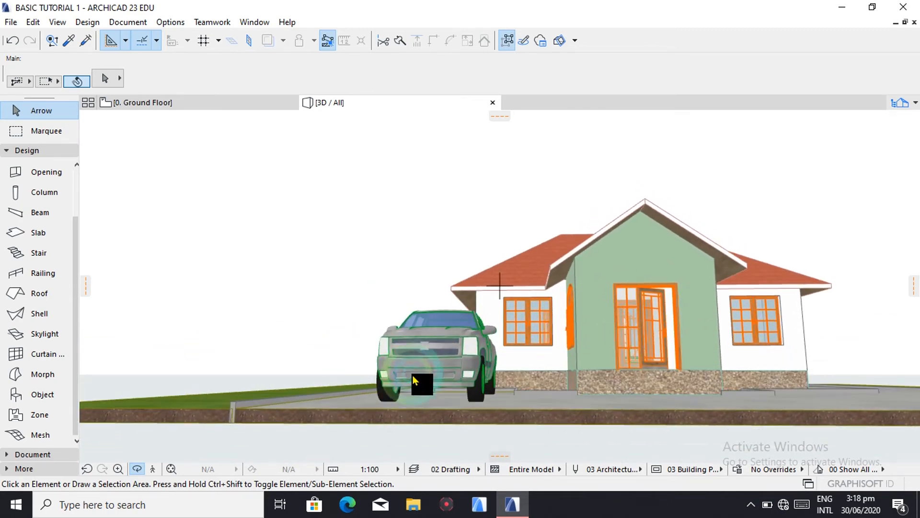
- Replace the pick-up on the front paving with the Hybrid Car 23 object from the library on the ground floor plan
click(163, 102)
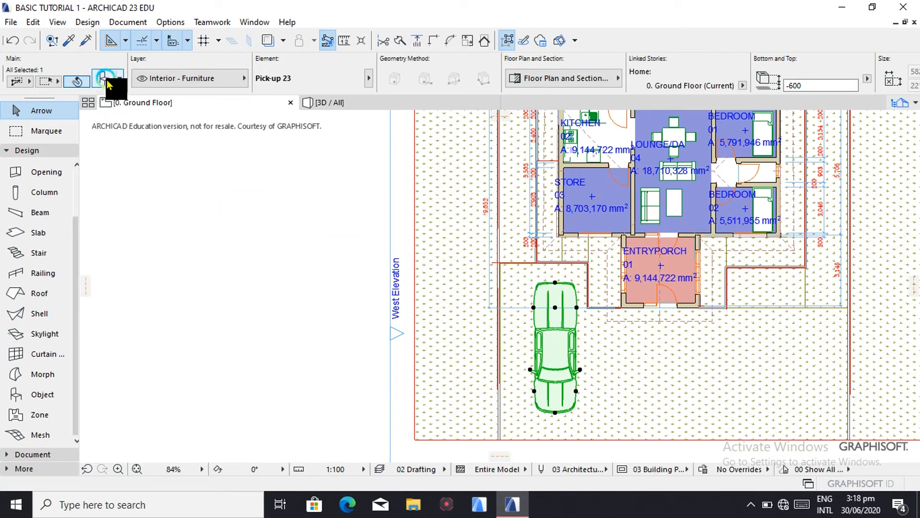
click(105, 80)
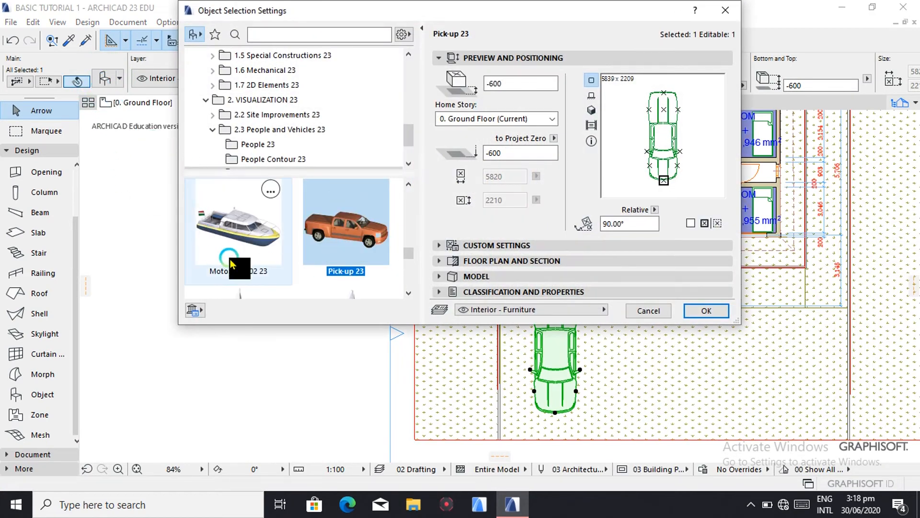
scroll(312, 238, up, 3)
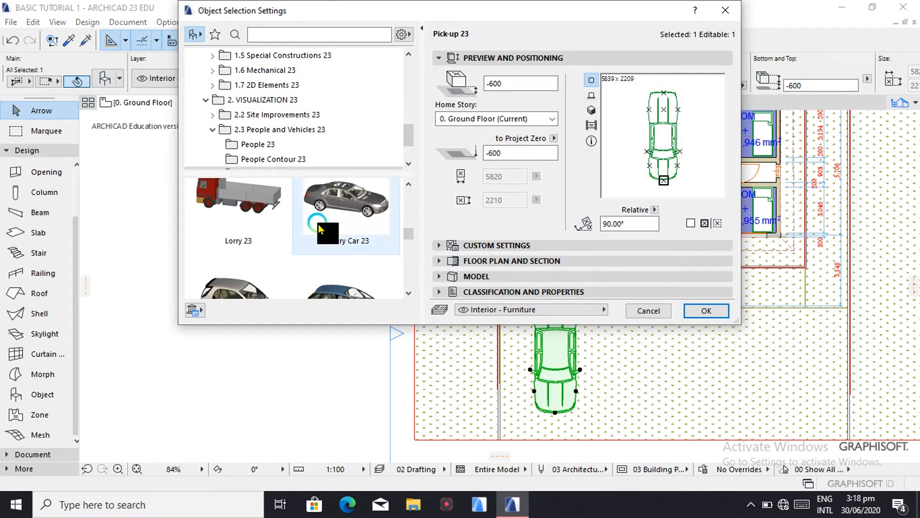
scroll(315, 228, down, 4)
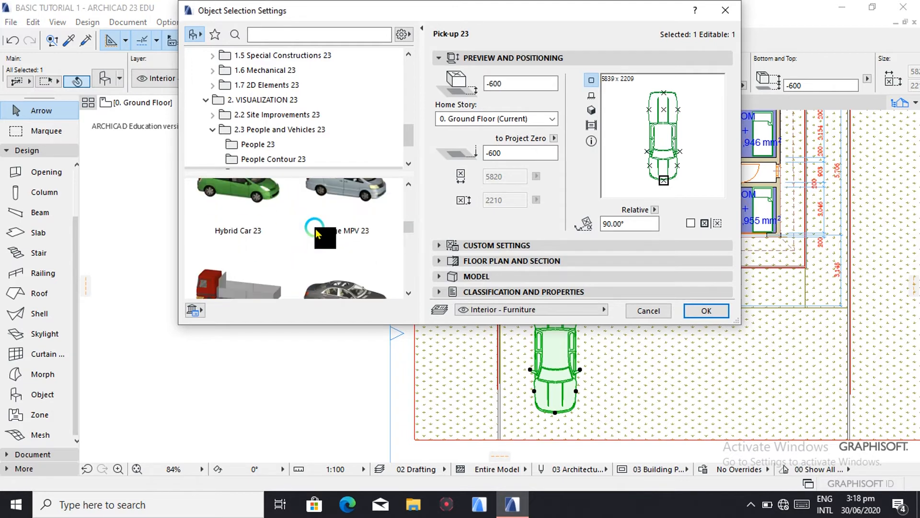
click(234, 283)
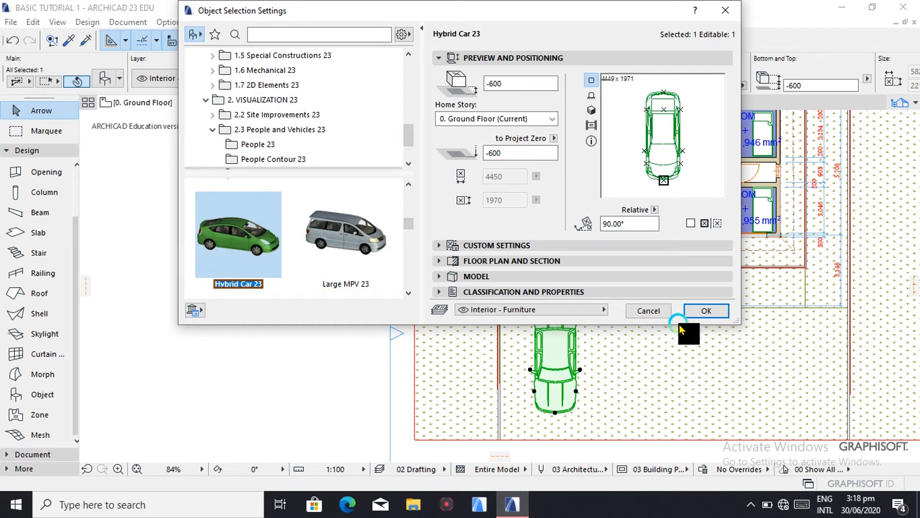
click(708, 313)
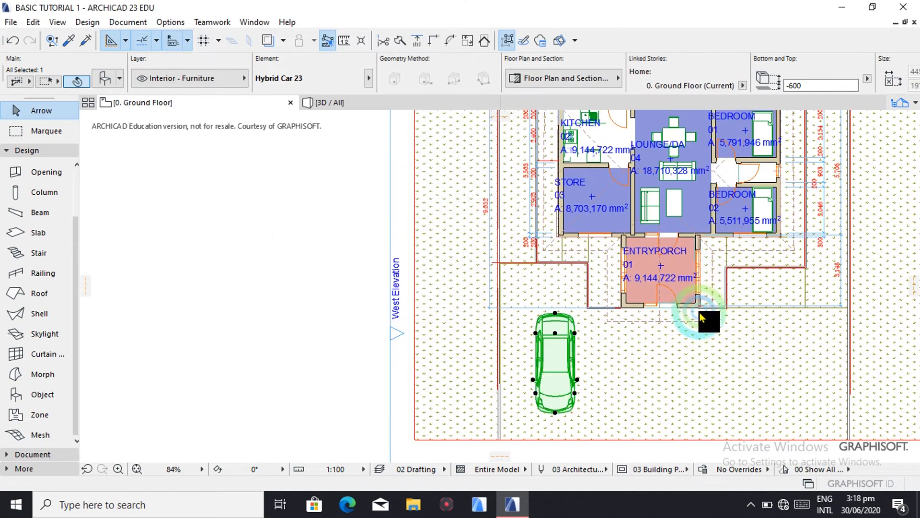
- Examine the hybrid car in 3D from the front of the house, checking how it sits on the paving
click(358, 104)
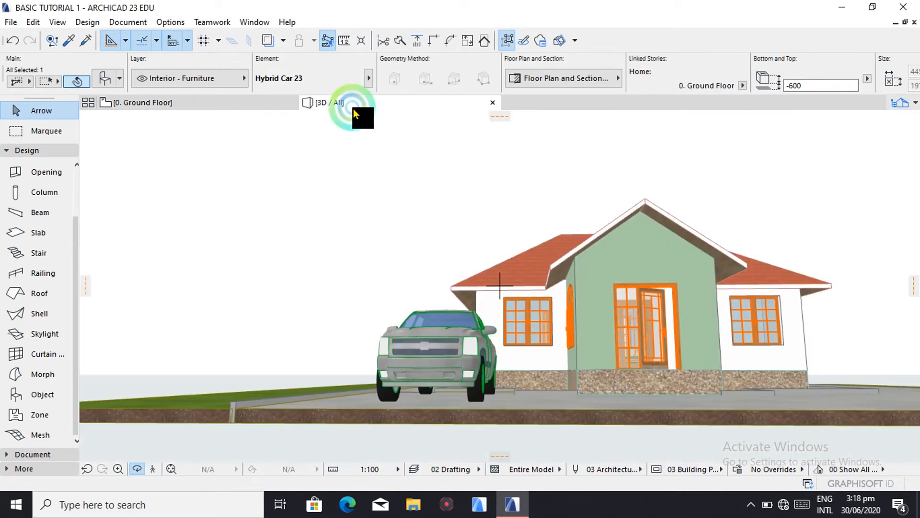
mouse_move(324, 383)
mouse_down()
mouse_move(344, 368)
mouse_move(459, 393)
mouse_move(538, 396)
mouse_move(554, 384)
mouse_move(447, 407)
mouse_move(340, 387)
mouse_up()
drag(660, 428, 647, 413)
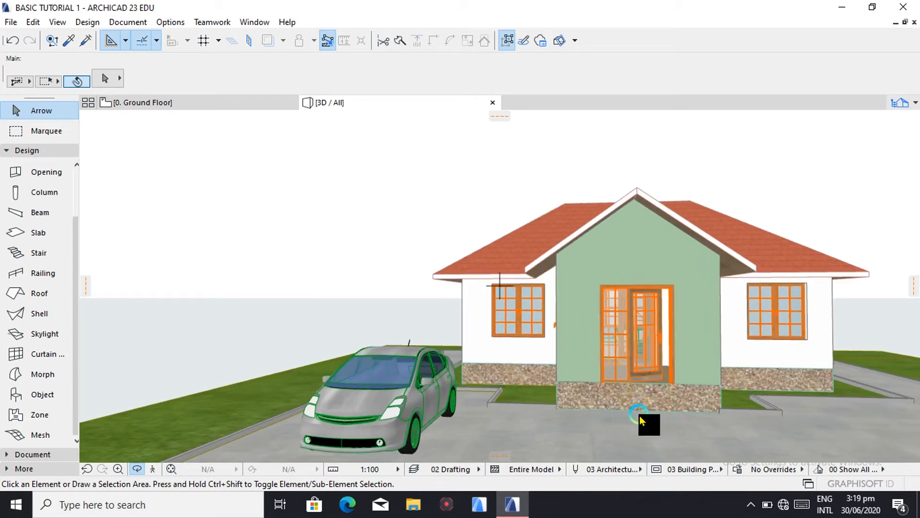
scroll(625, 377, up, 4)
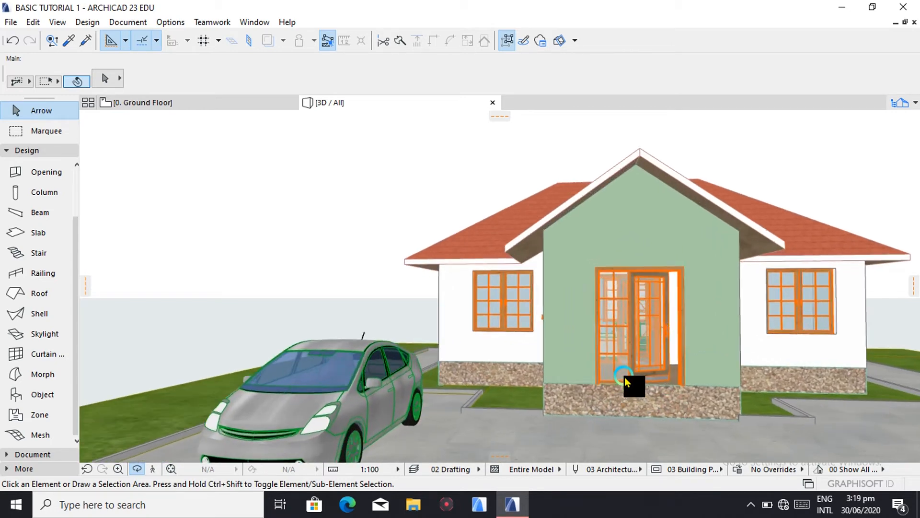
mouse_move(632, 399)
mouse_down()
mouse_move(630, 432)
mouse_move(623, 393)
mouse_up()
click(622, 469)
click(621, 432)
scroll(622, 393, down, 3)
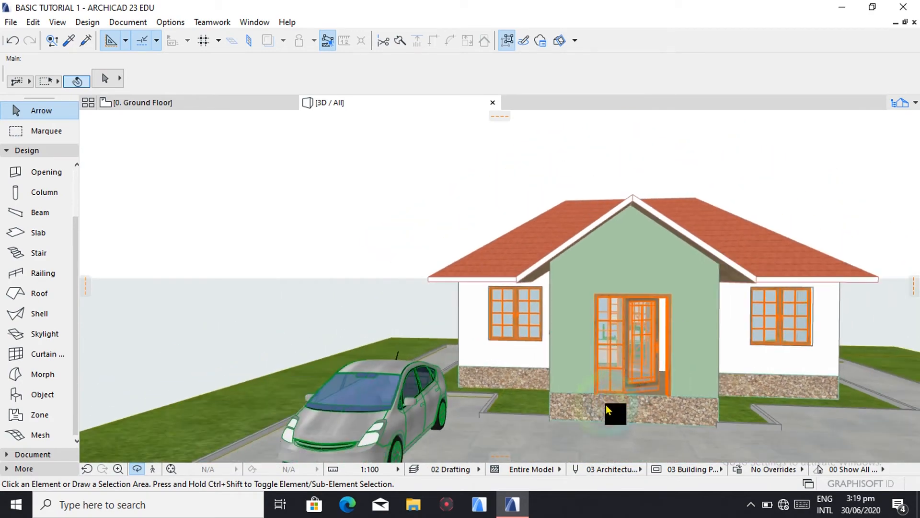
- Move the hybrid car north on the ground floor plan into the paved recess west of the entry porch, then deselect it
click(163, 104)
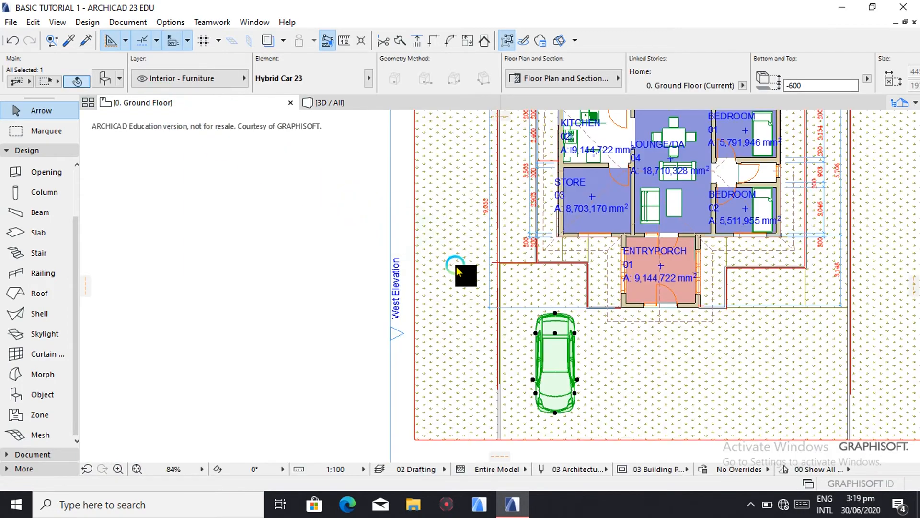
click(338, 279)
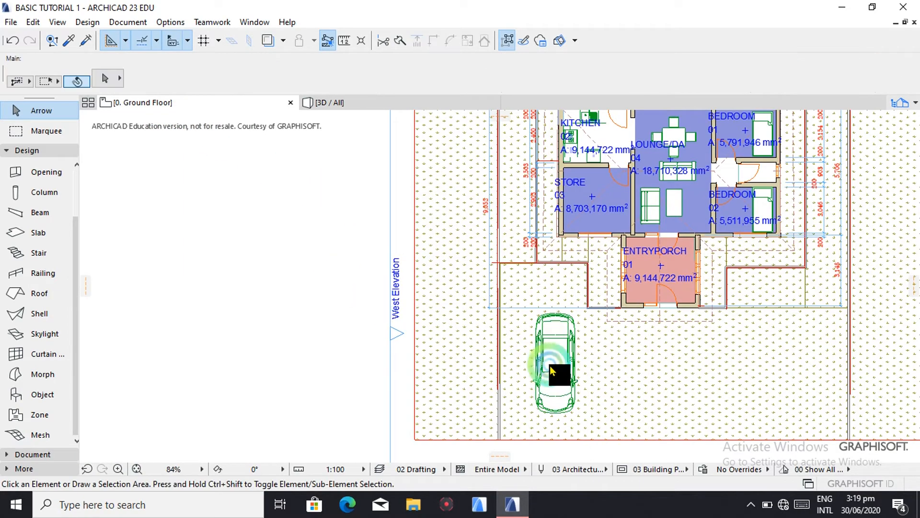
click(631, 375)
click(456, 338)
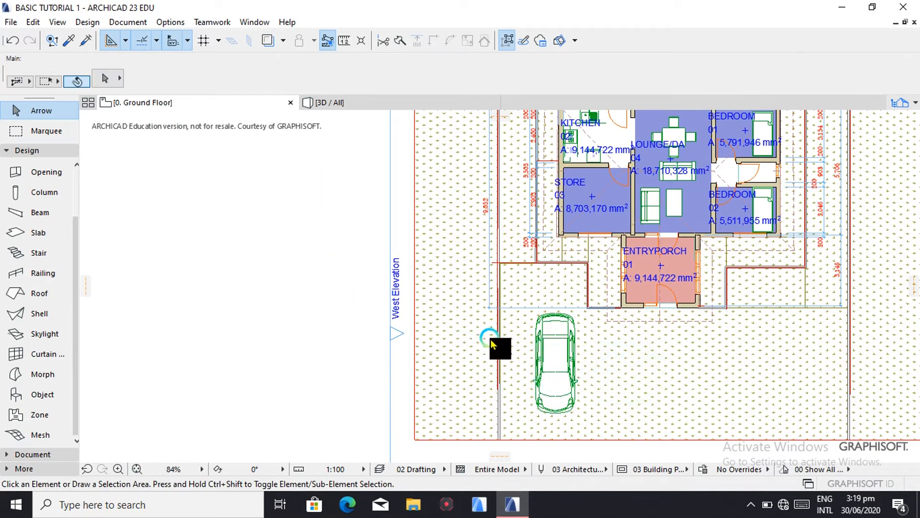
click(552, 375)
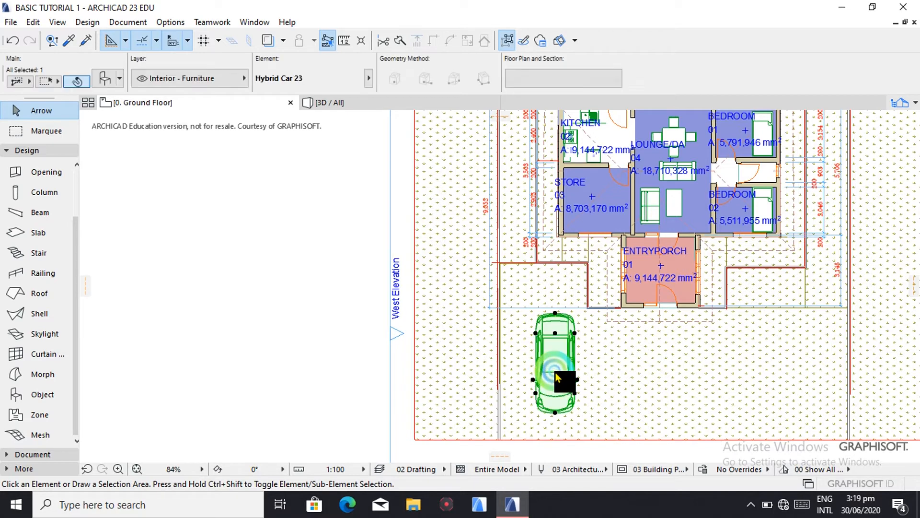
click(560, 325)
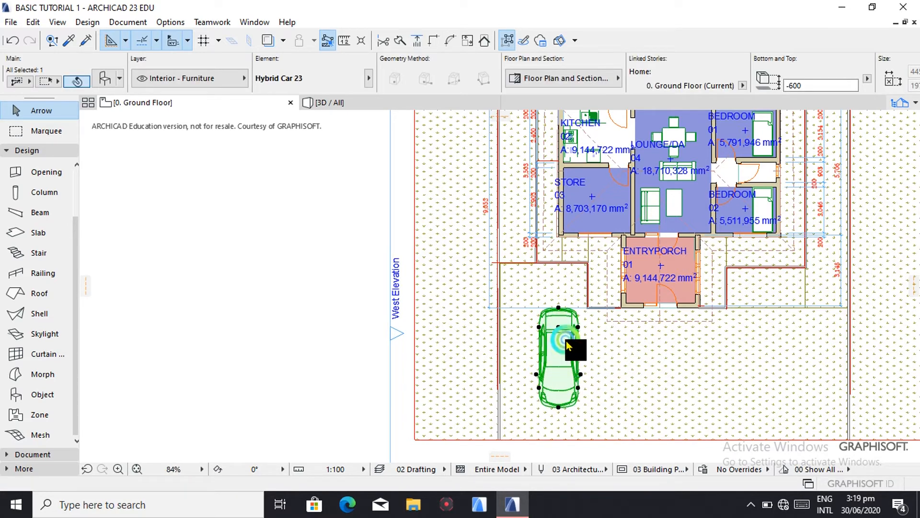
drag(557, 364, 558, 330)
click(442, 354)
click(341, 346)
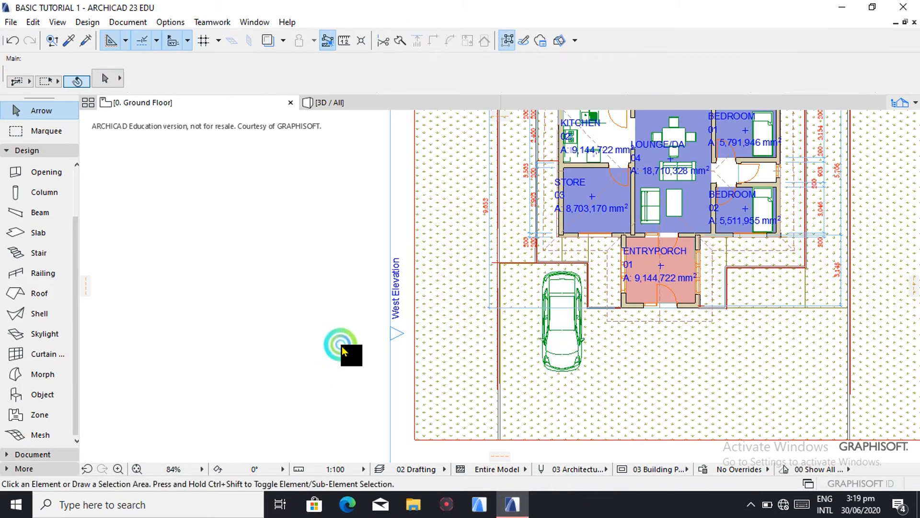
- Open the default settings of the Stair tool and set the stair's base elevation to project zero to -600
click(815, 423)
scroll(669, 306, up, 5)
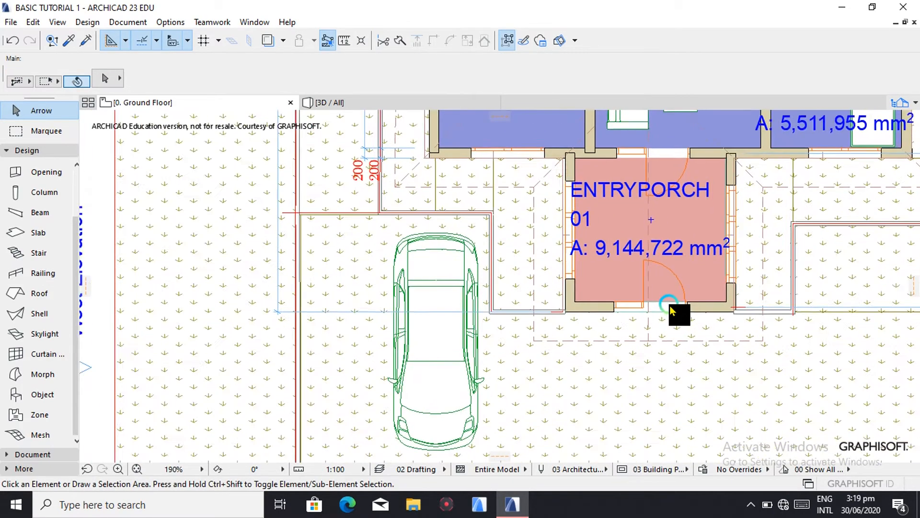
click(164, 299)
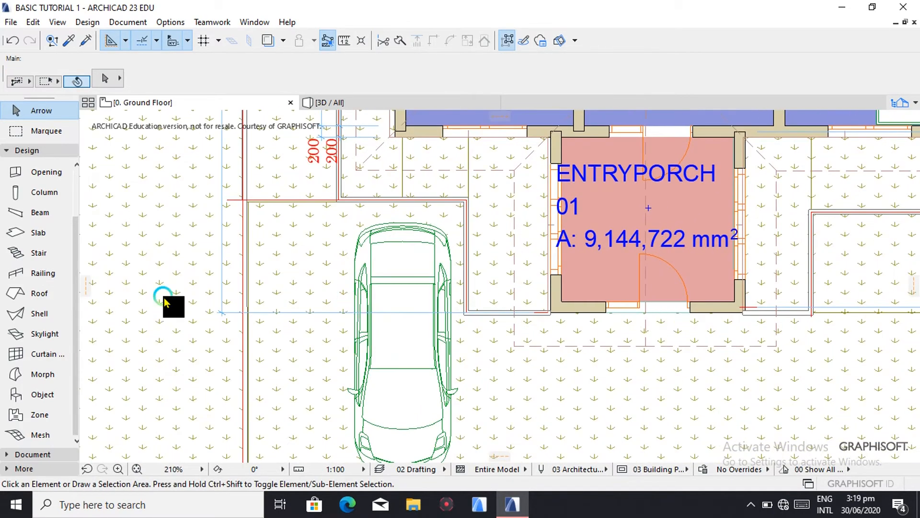
click(13, 257)
click(17, 256)
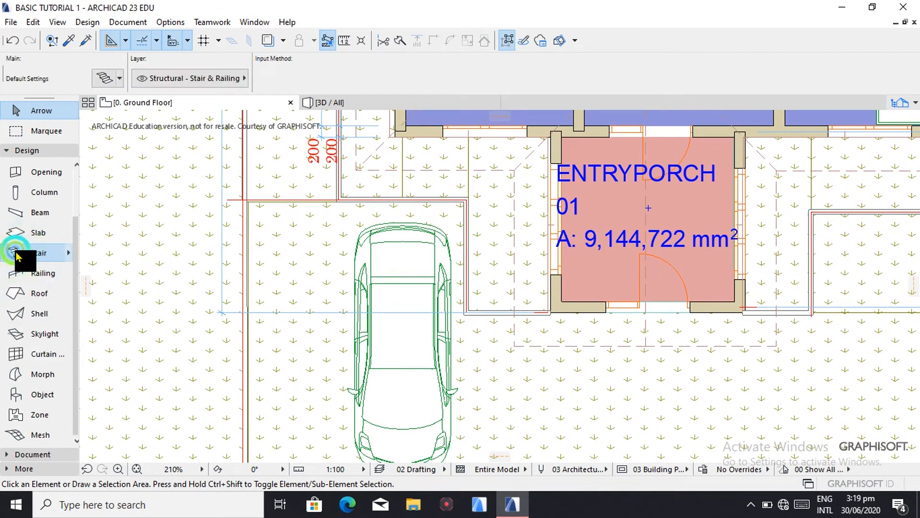
click(207, 180)
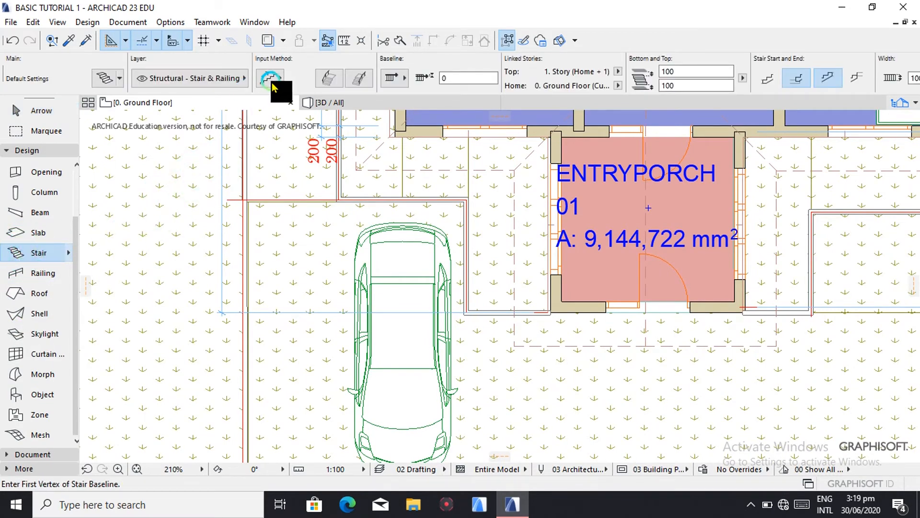
click(228, 132)
key(ctrl+t)
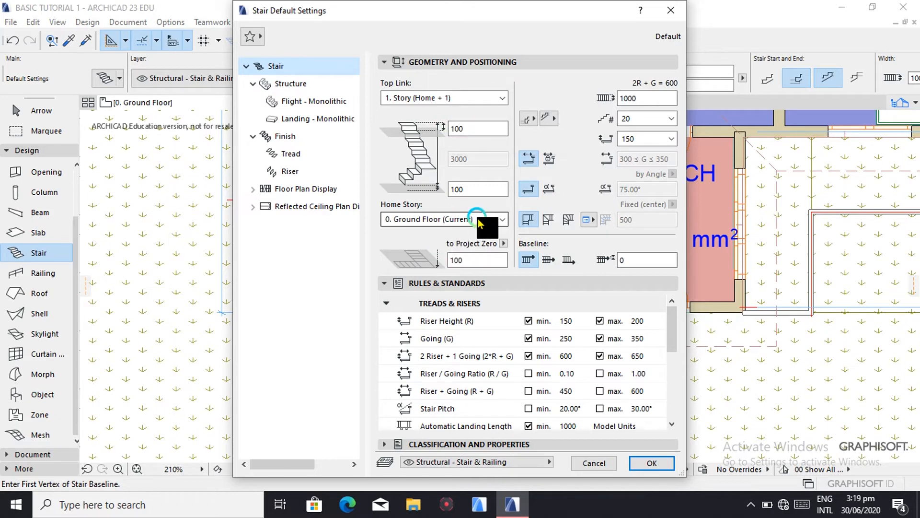
click(463, 259)
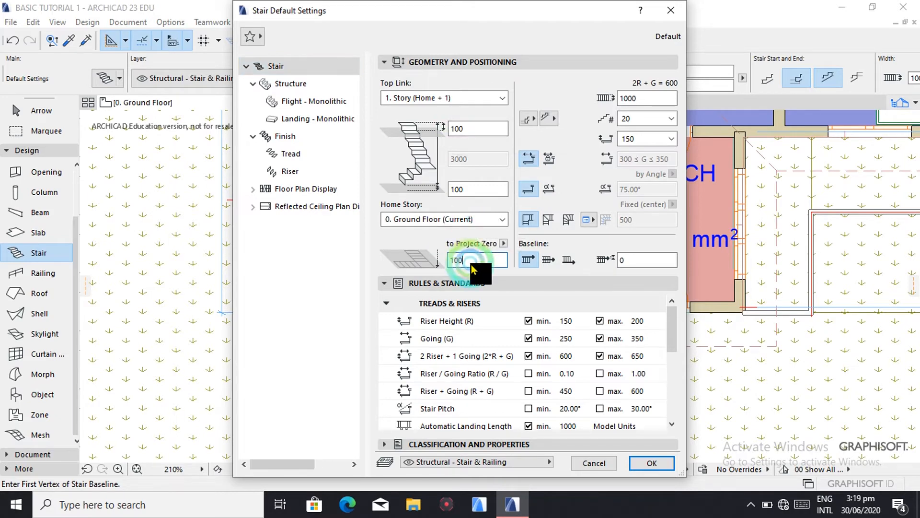
double_click(467, 262)
text(1)
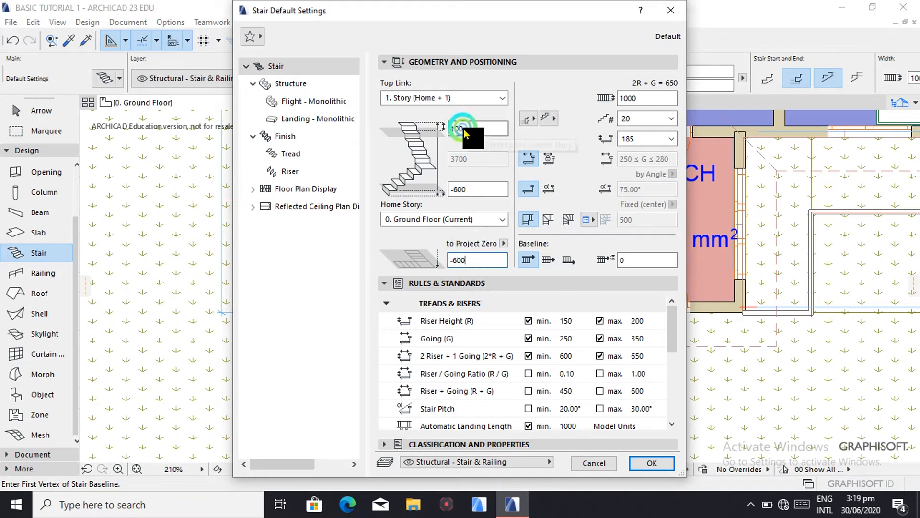
click(477, 135)
click(462, 158)
key(BackSpace)
key(BackSpace)
key(BackSpace)
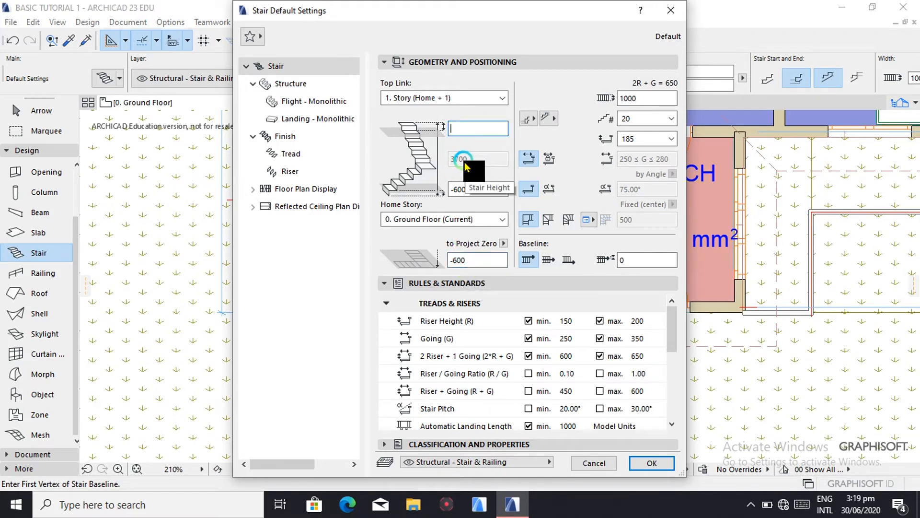
text(600)
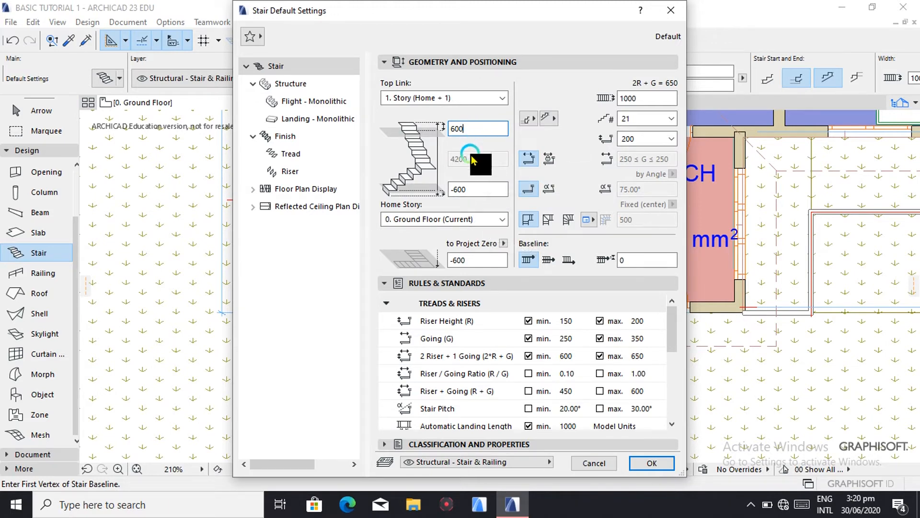
key(BackSpace)
key(BackSpace)
key(BackSpace)
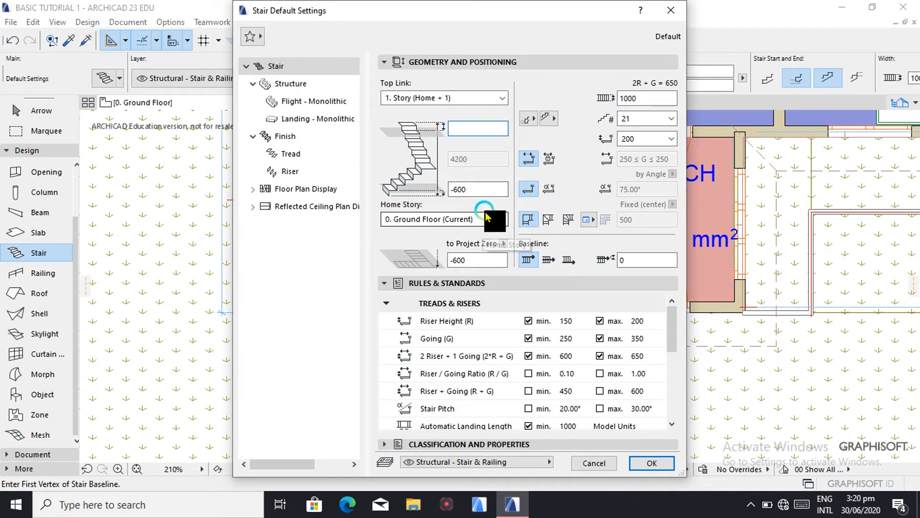
text(0300)
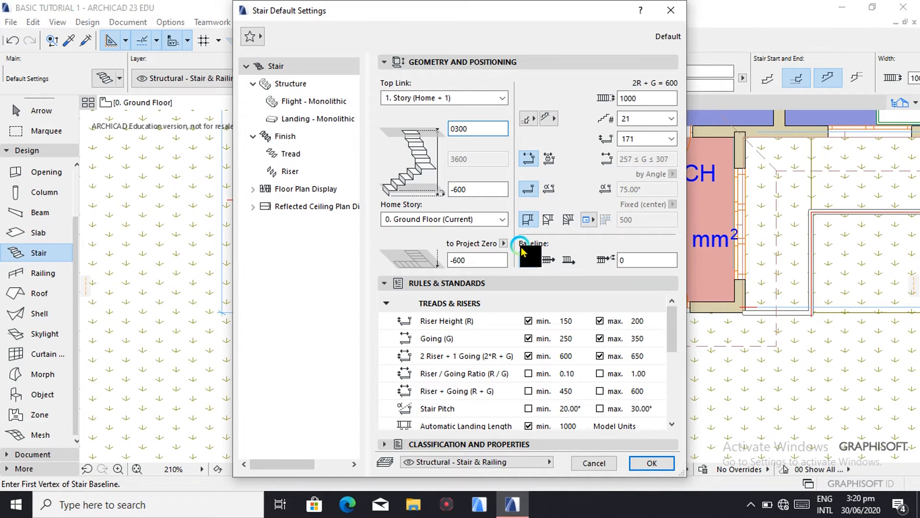
- Set the stair's top offset from 1. Story (Home + 1) to -3000
key(BackSpace)
key(BackSpace)
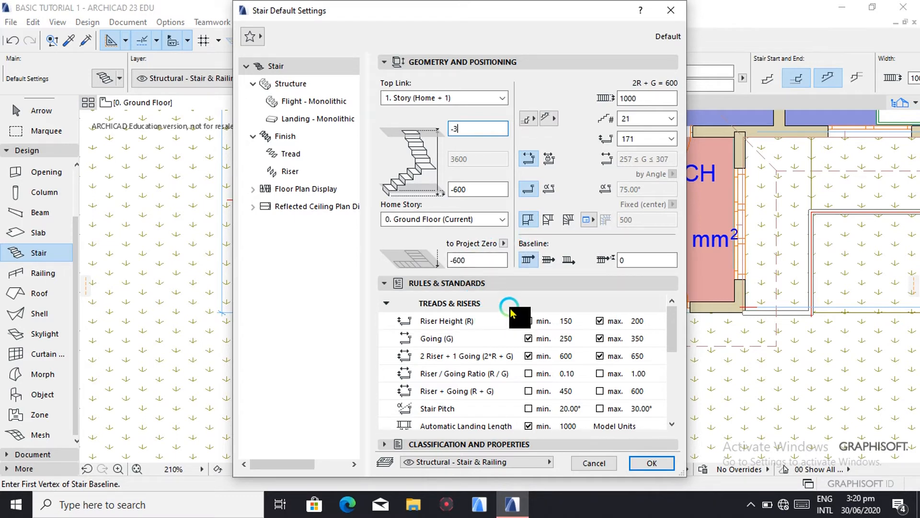
text(3000)
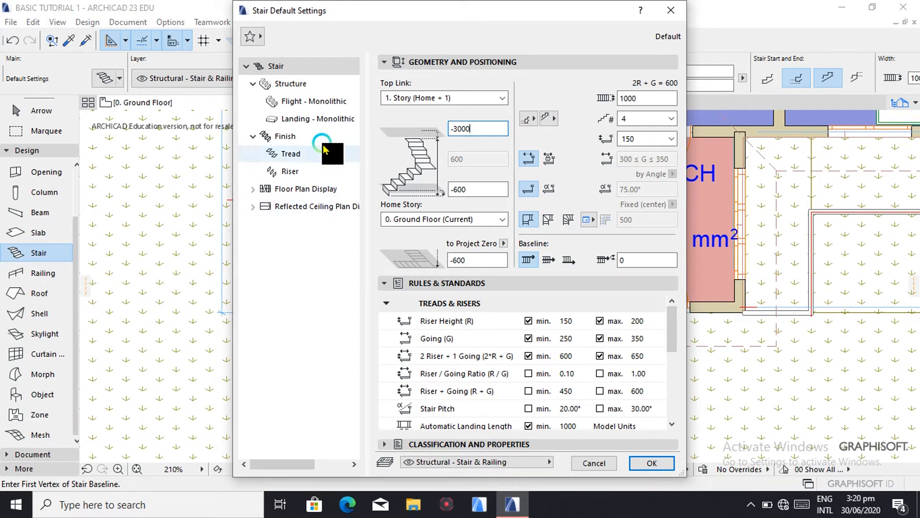
- Choose the solid, flat-based structure type for the stair's monolithic flight and apply the stair default settings
click(295, 102)
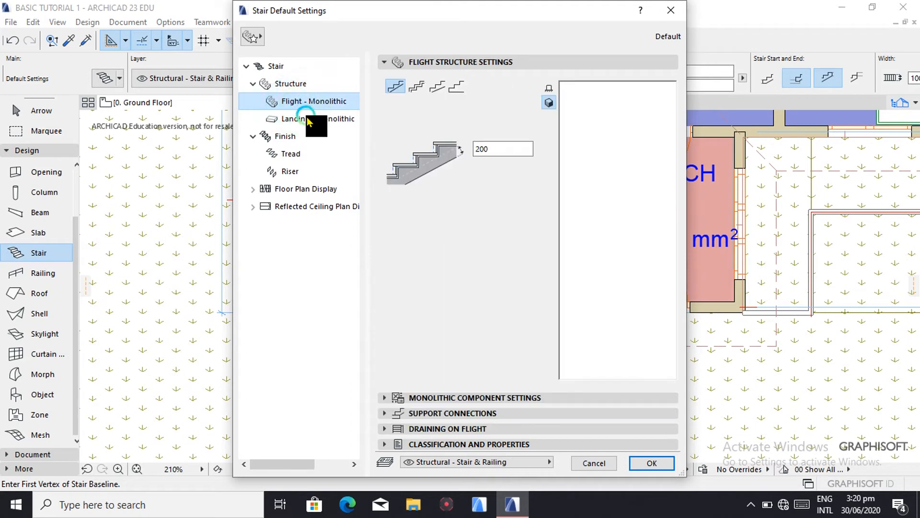
click(458, 87)
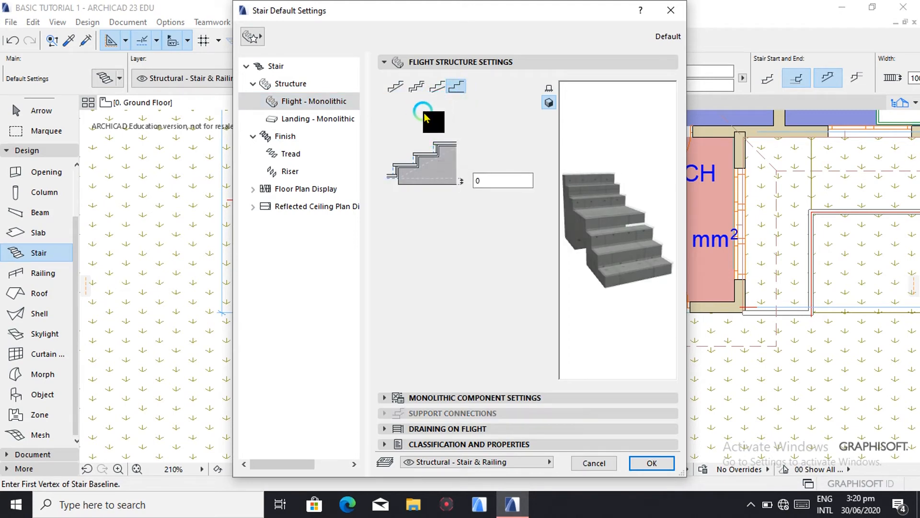
click(292, 137)
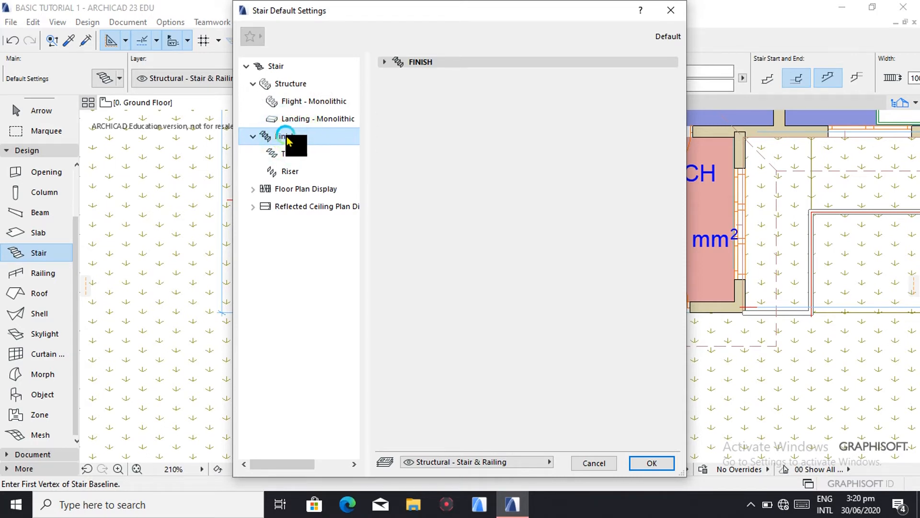
double_click(267, 140)
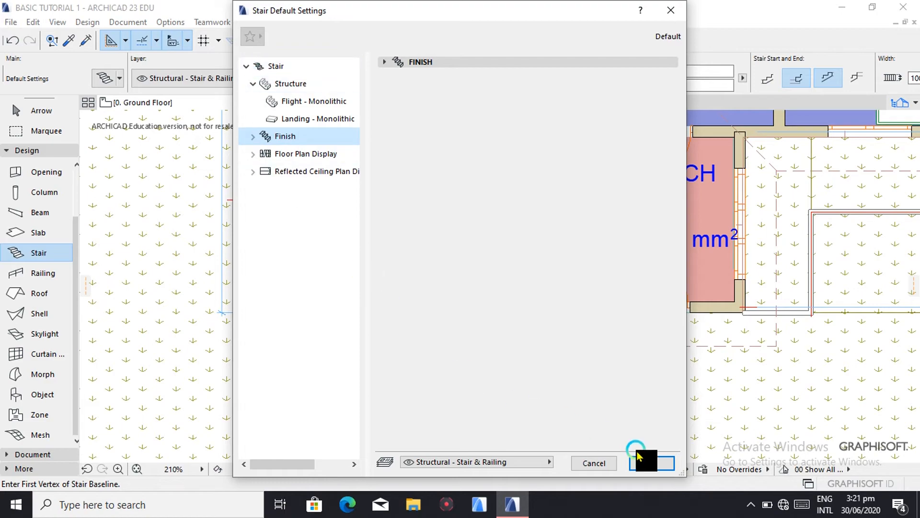
click(648, 461)
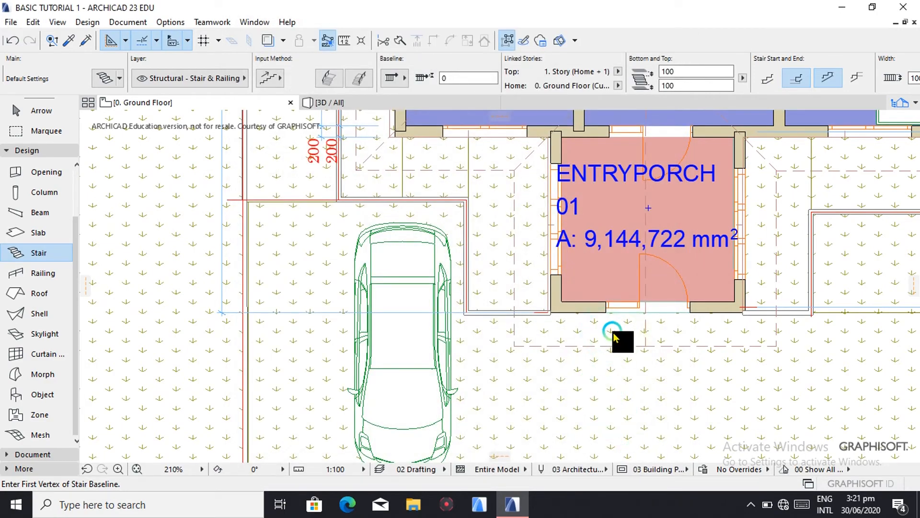
scroll(617, 338, up, 3)
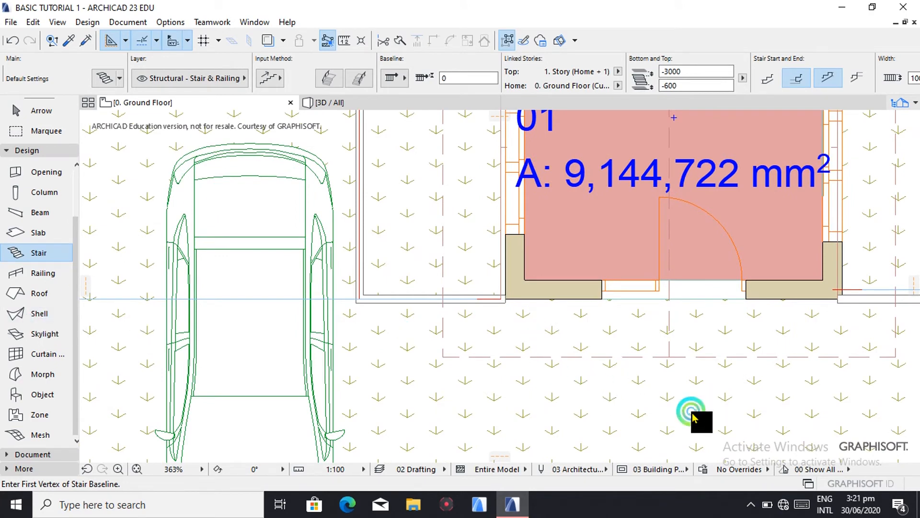
click(693, 383)
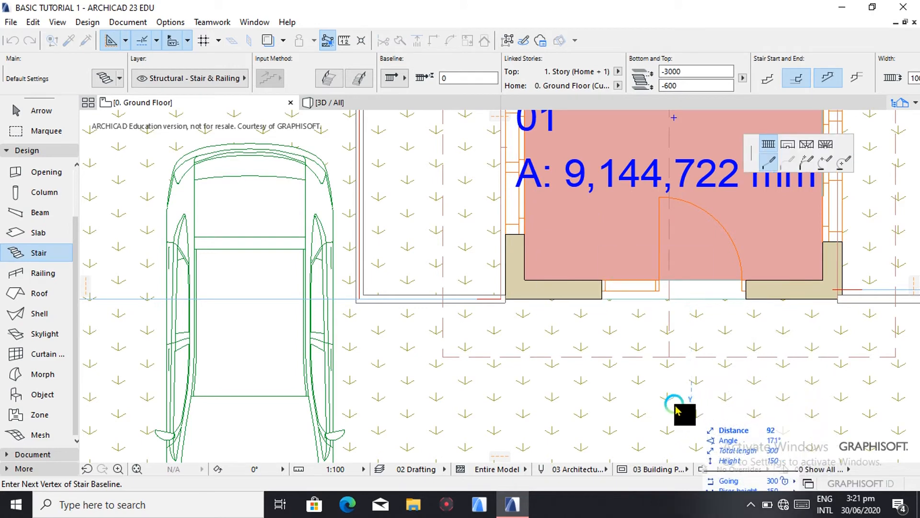
click(691, 413)
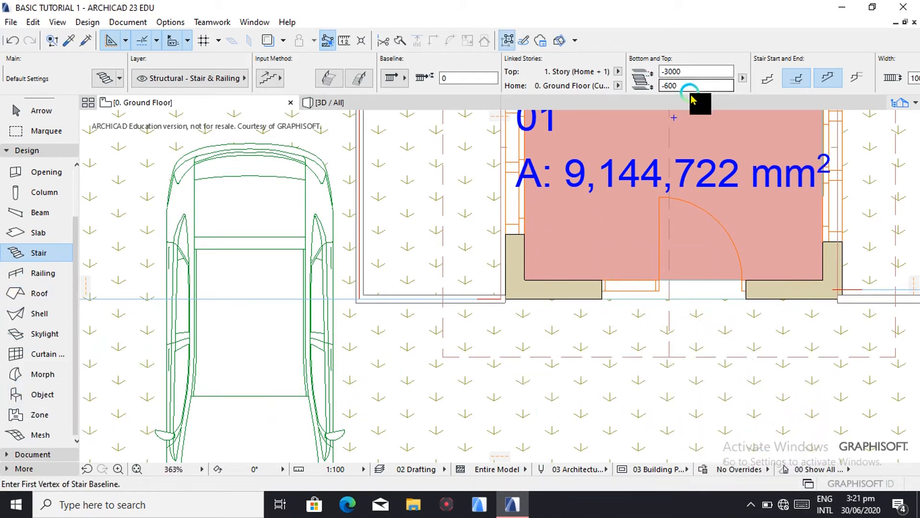
click(828, 82)
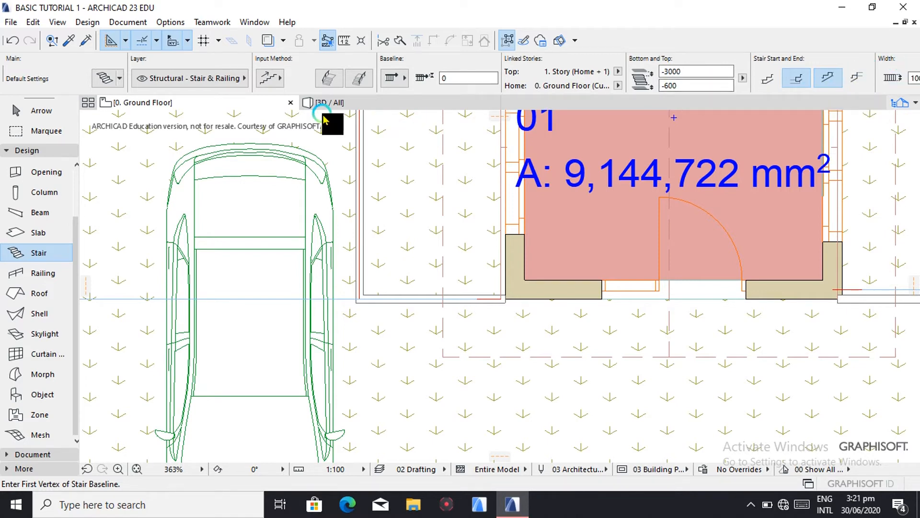
click(109, 79)
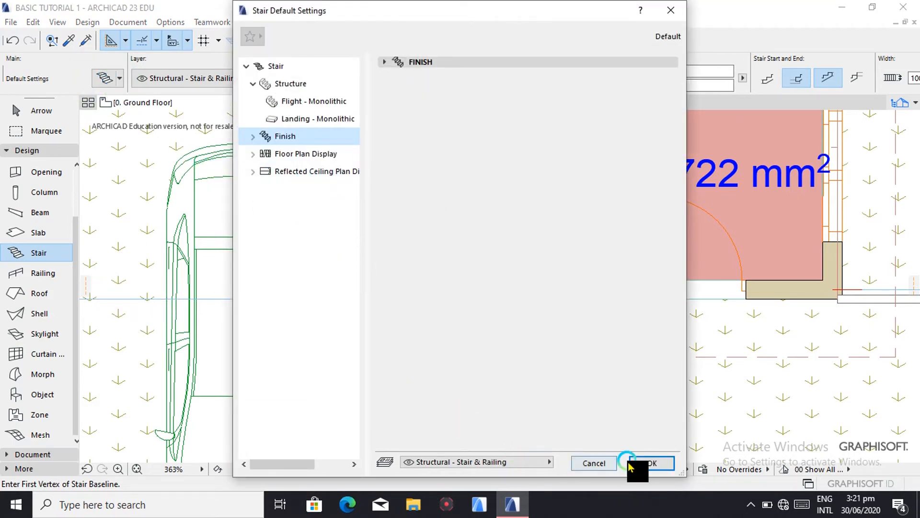
click(650, 464)
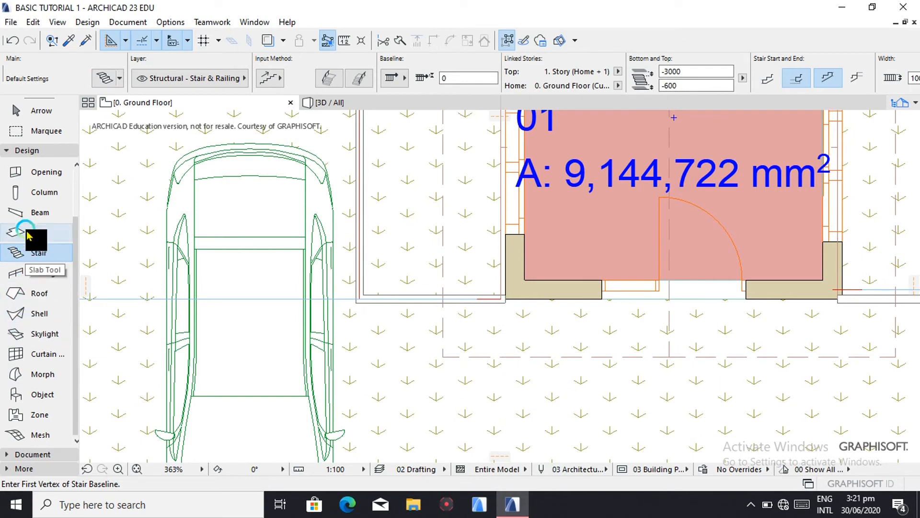
- Draw a 2D line rectangle 1500 mm wide in front of the porch entrance, projecting south from the outer wall face across the door opening
click(37, 455)
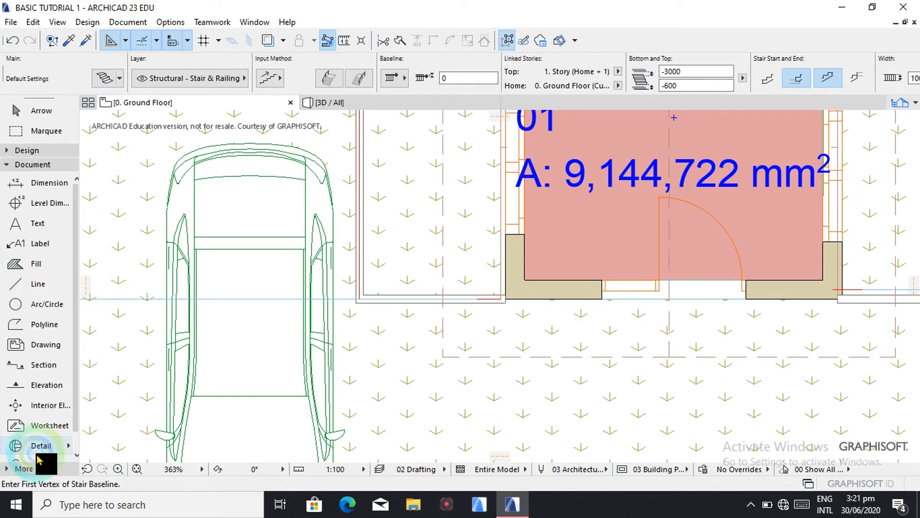
click(34, 299)
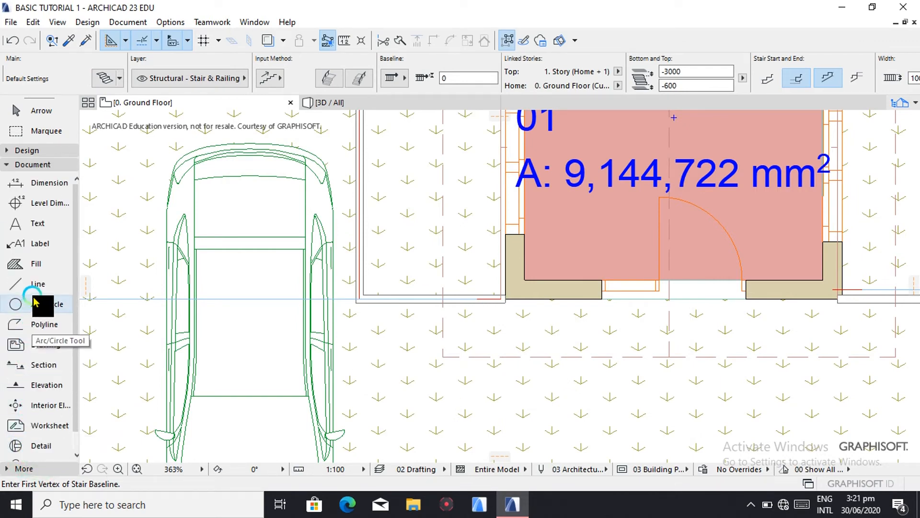
click(64, 287)
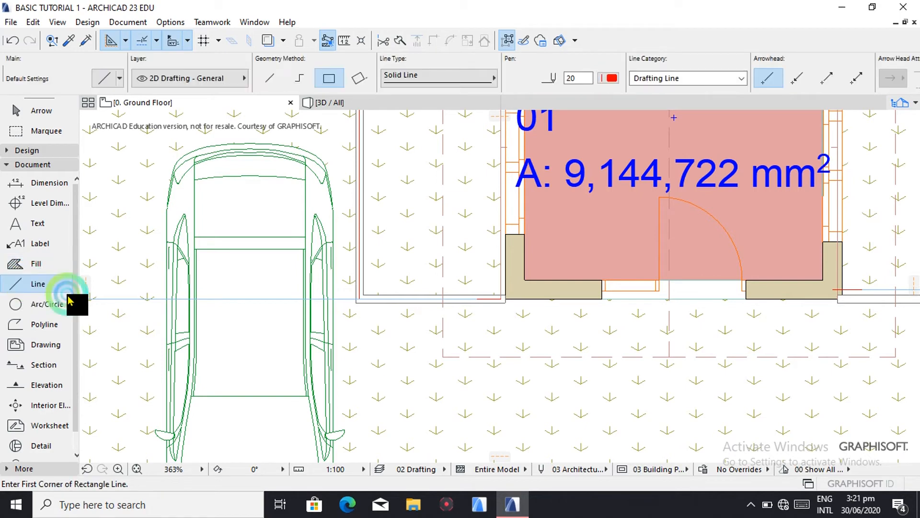
click(603, 300)
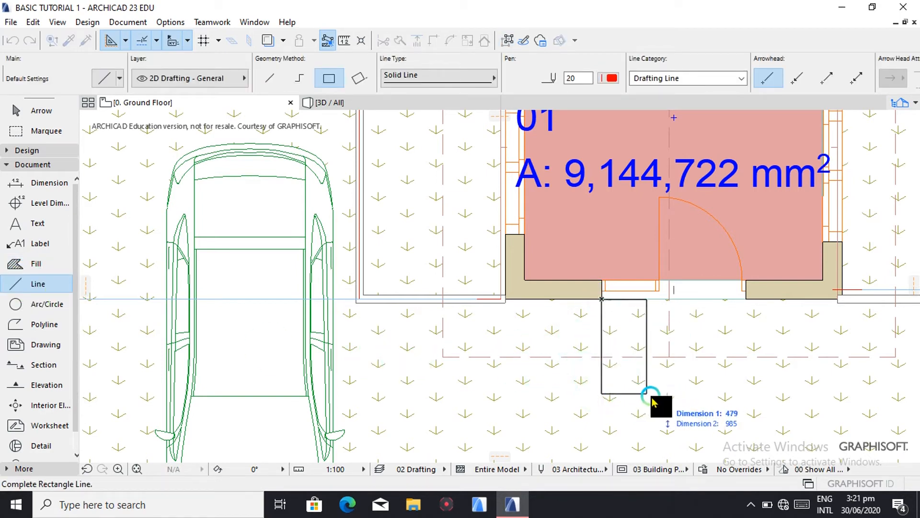
click(746, 398)
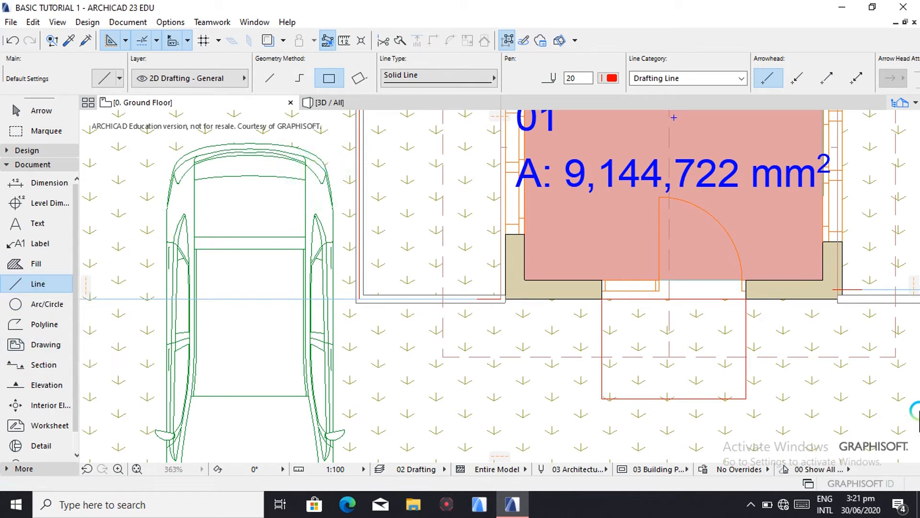
click(270, 80)
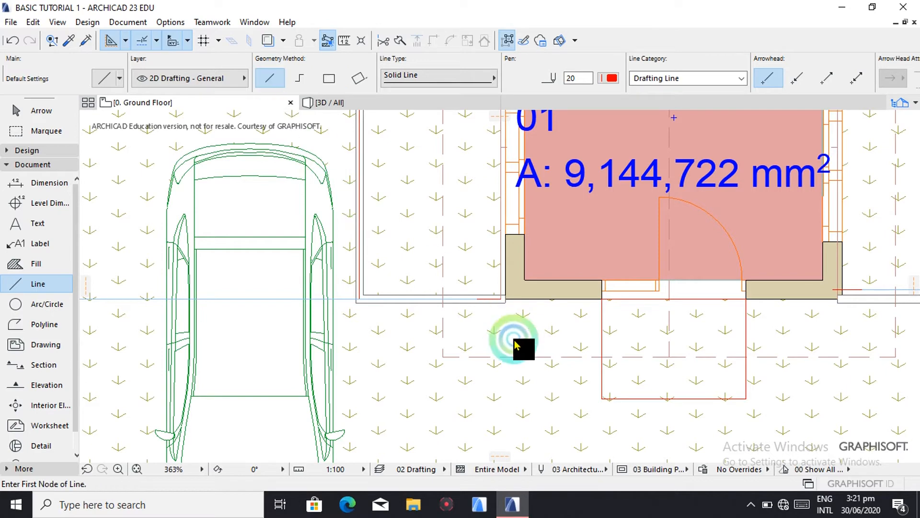
click(602, 394)
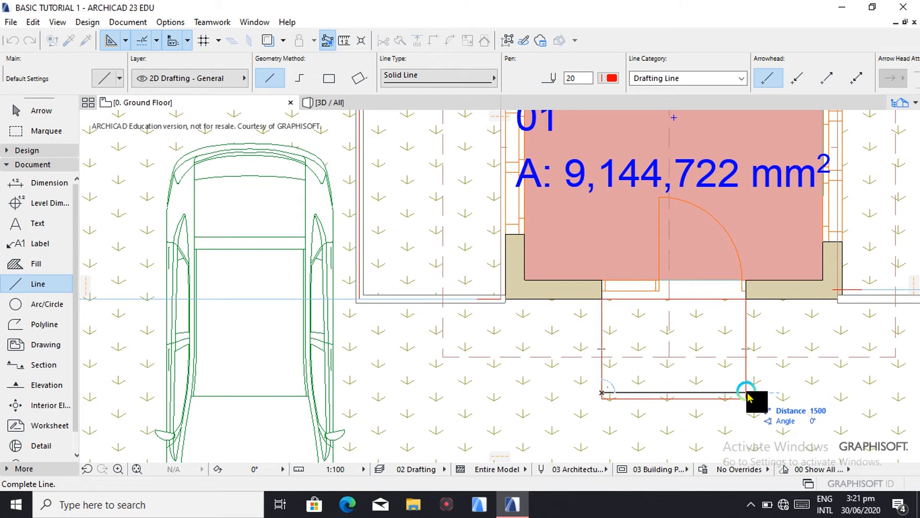
click(605, 392)
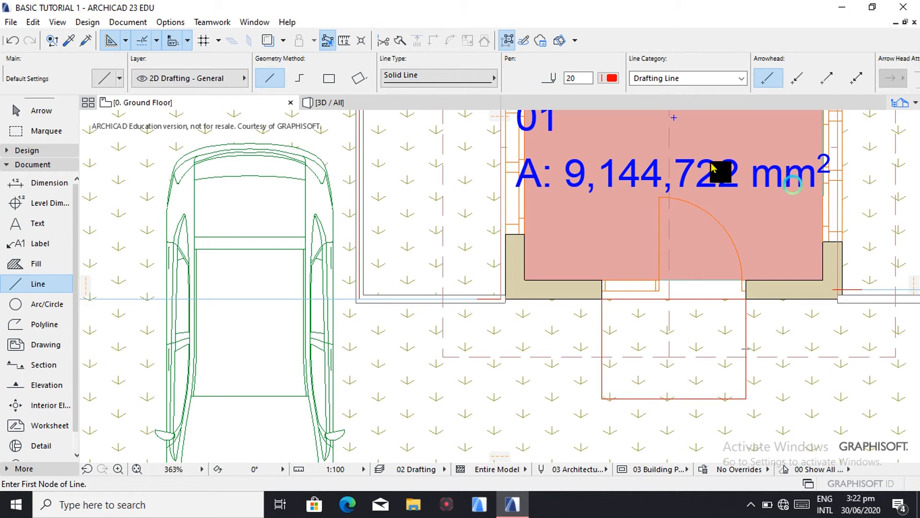
- In the Stair tool's default settings, enable the top surface override for the monolithic flight component
click(25, 150)
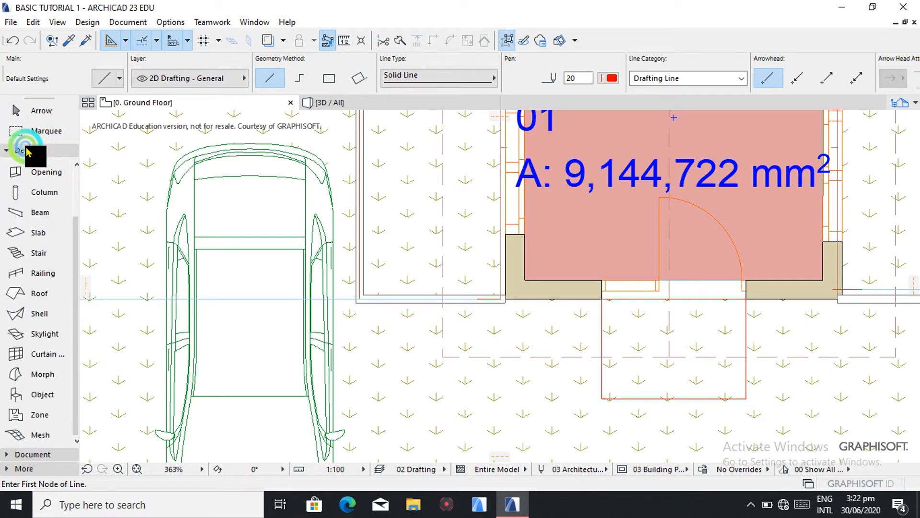
click(39, 253)
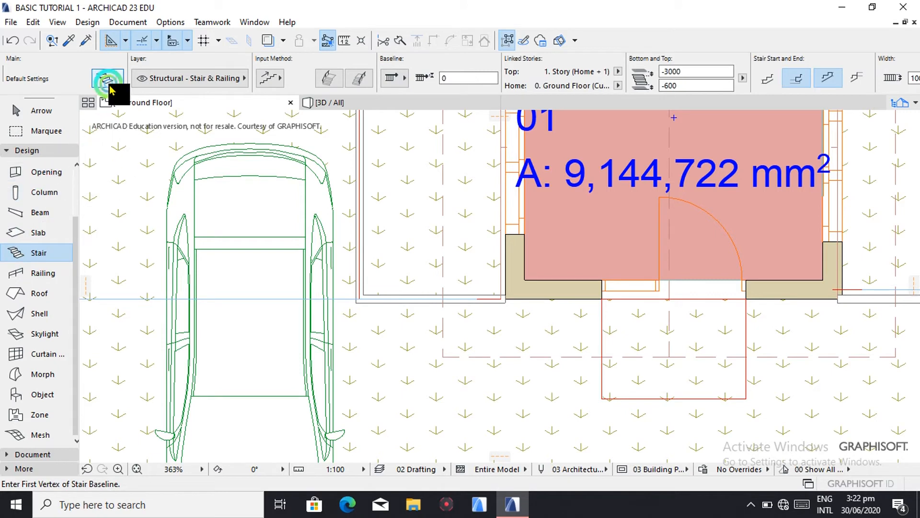
click(105, 78)
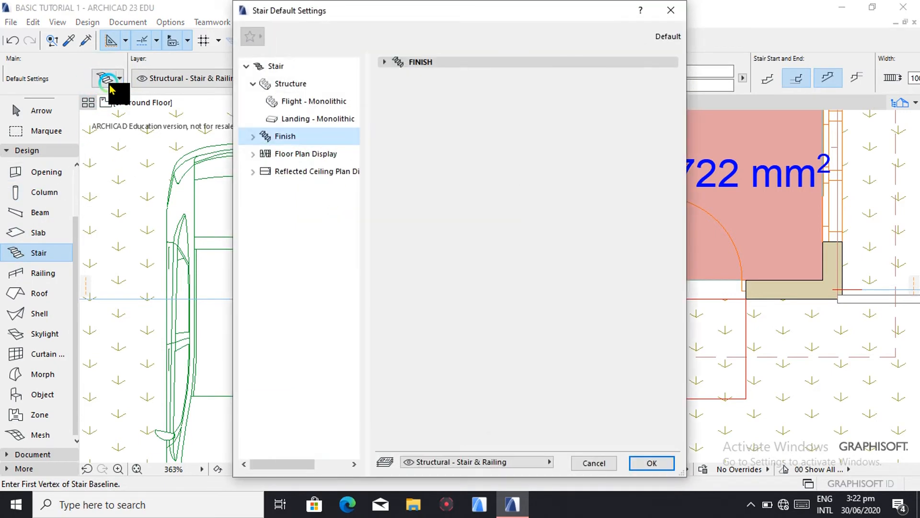
click(319, 104)
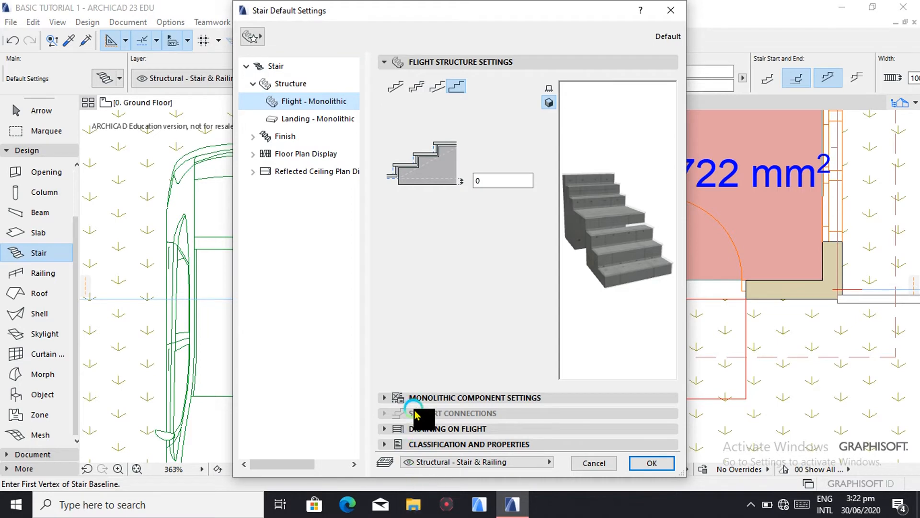
click(425, 397)
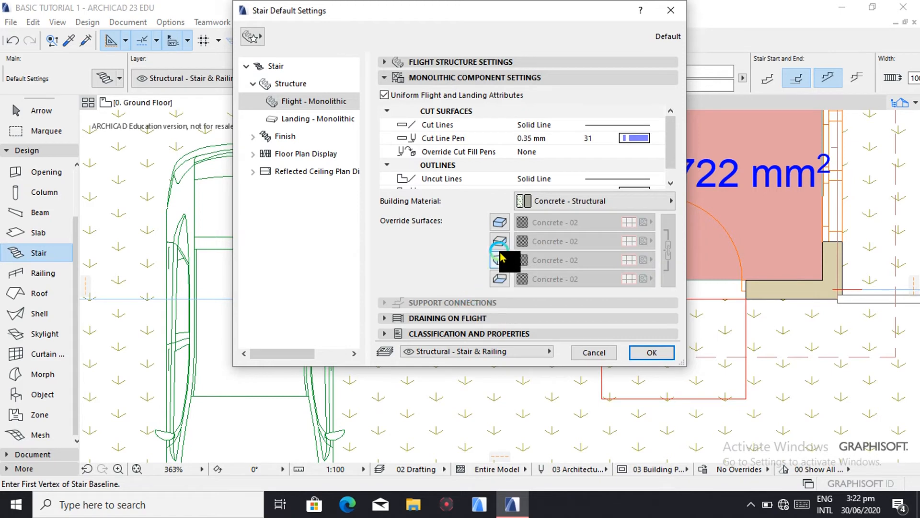
click(499, 219)
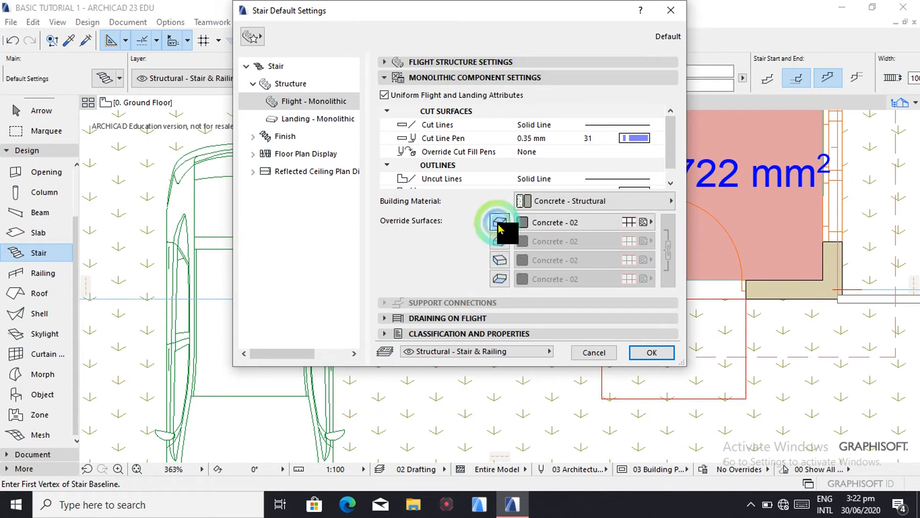
click(499, 242)
click(500, 246)
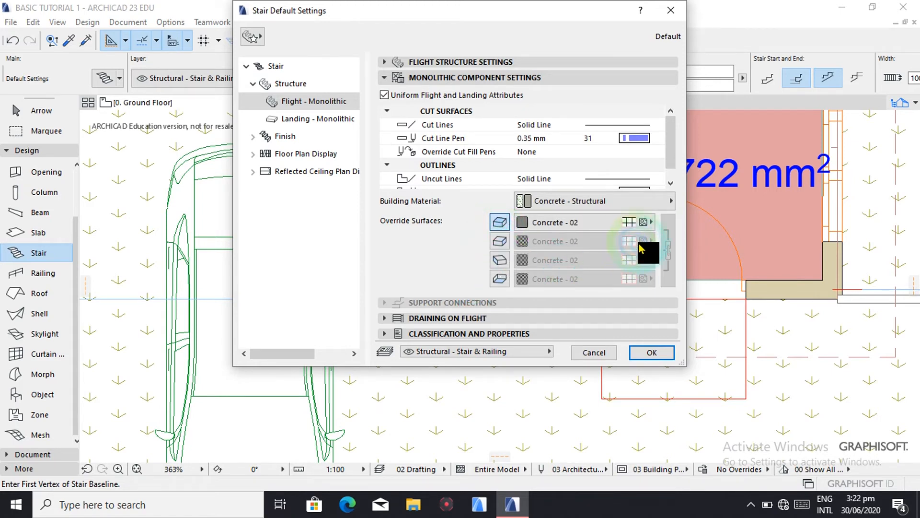
- Set the flight's override surface to Wood - Pine Grained Horizontal and apply the stair default settings
click(647, 222)
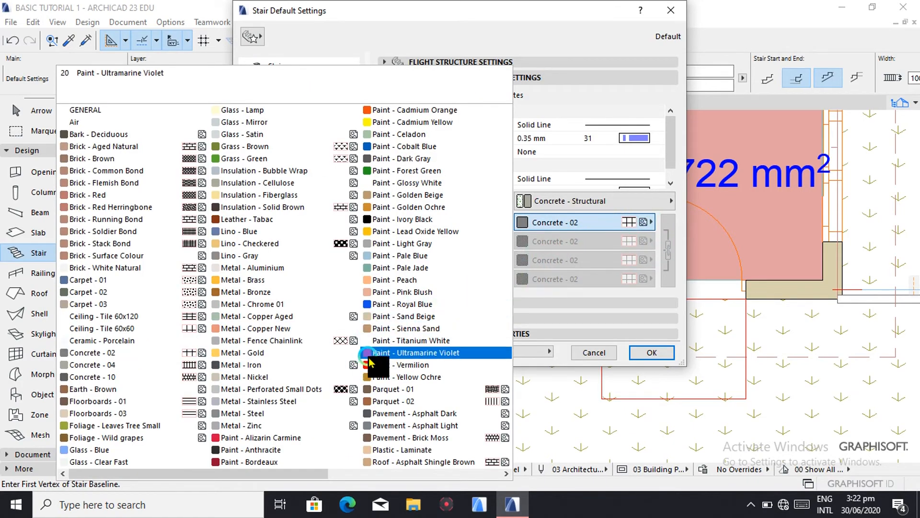
scroll(370, 363, down, 2)
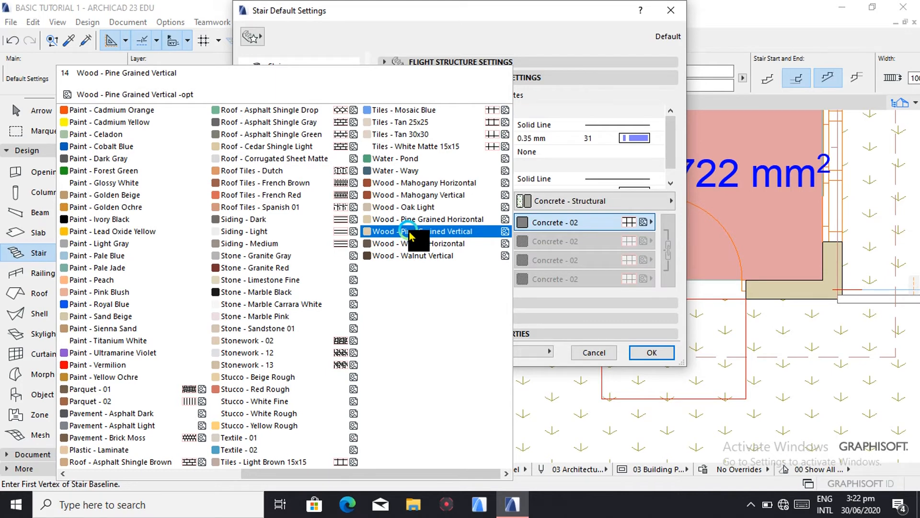
click(436, 220)
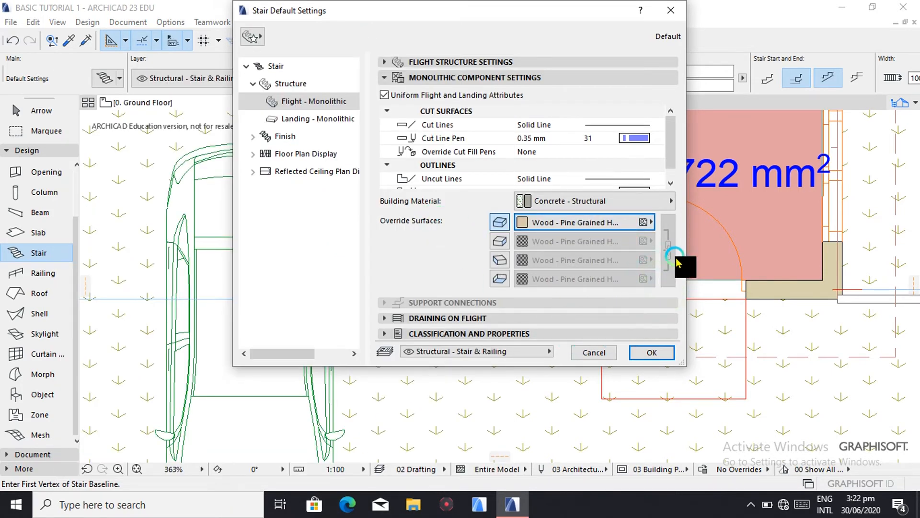
click(651, 355)
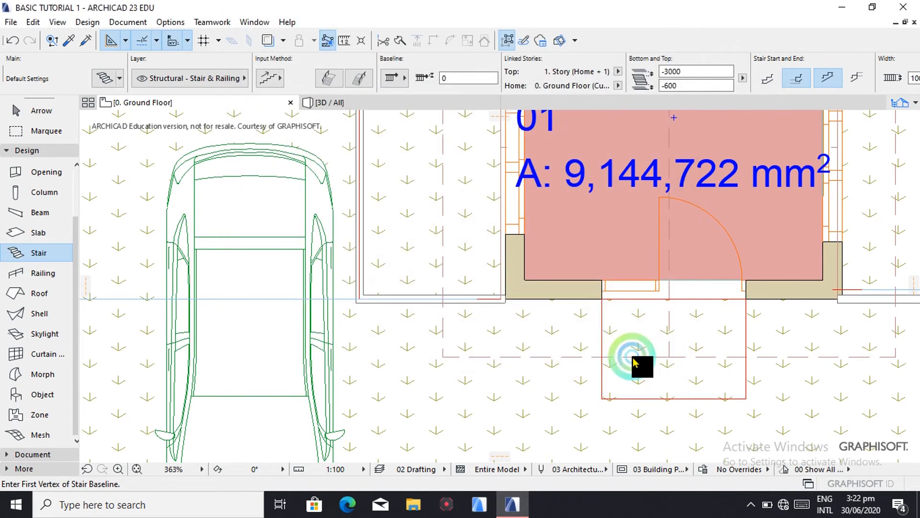
- Set the stair width to 1500 and draw the stair along the rectangle's west edge, from its south corner north to the porch wall
scroll(658, 61, down, 6)
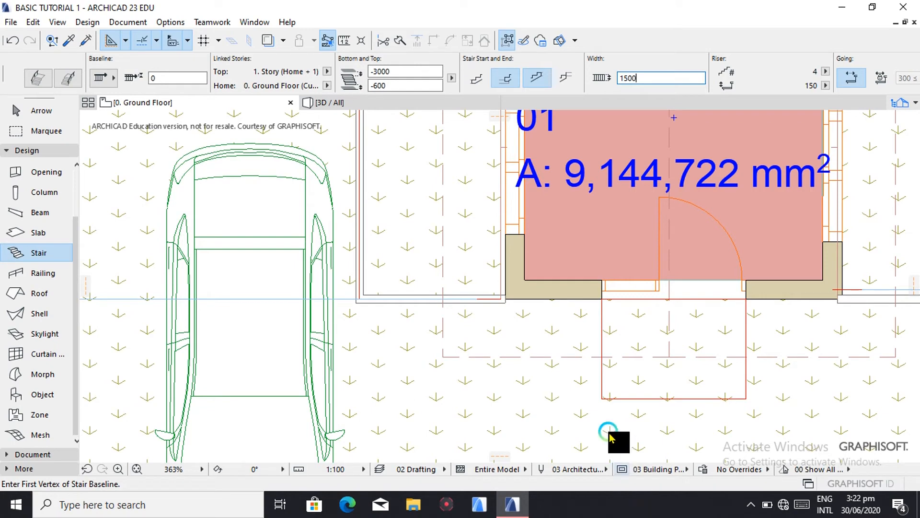
click(603, 400)
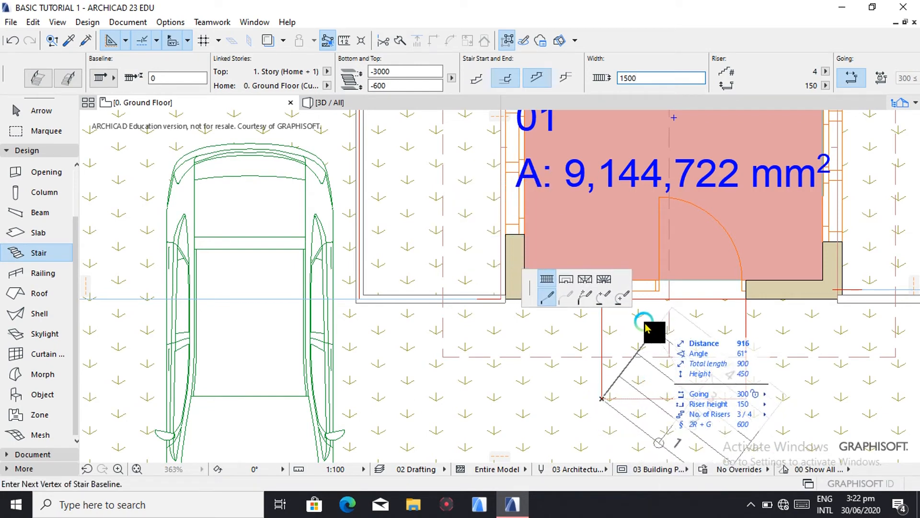
click(603, 338)
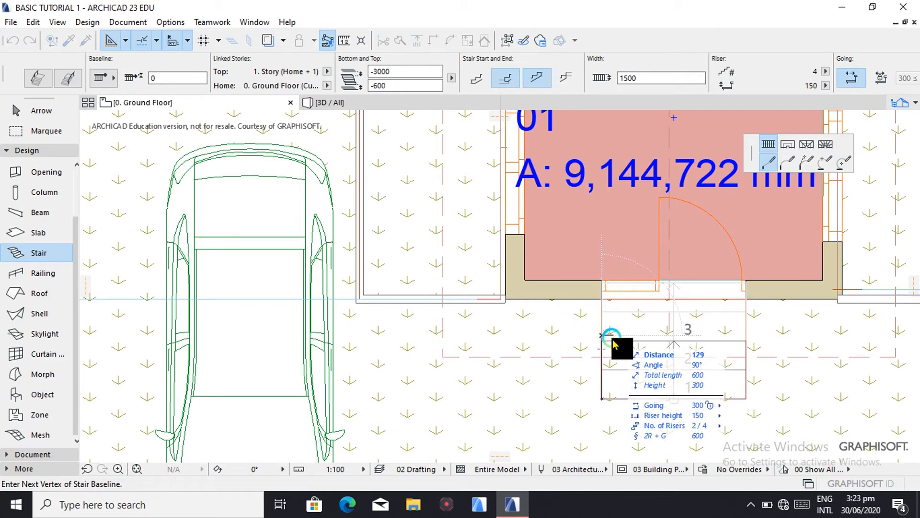
click(603, 302)
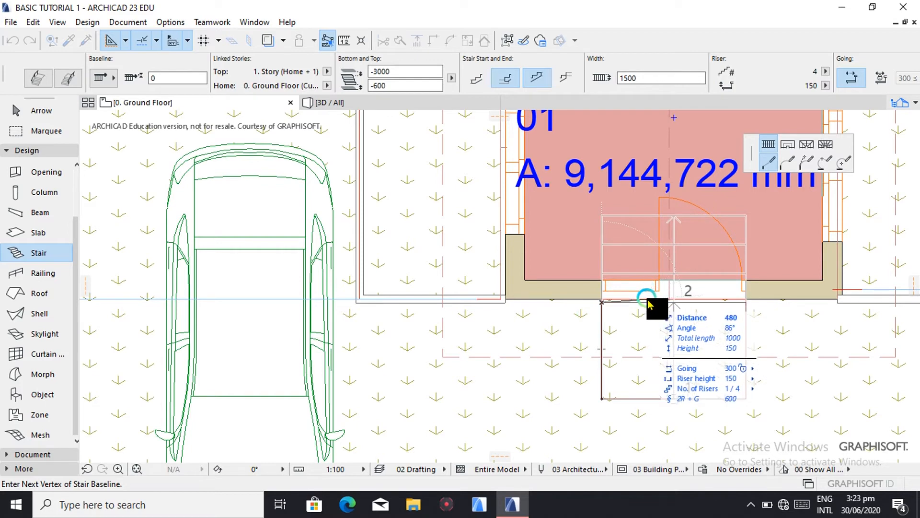
click(602, 309)
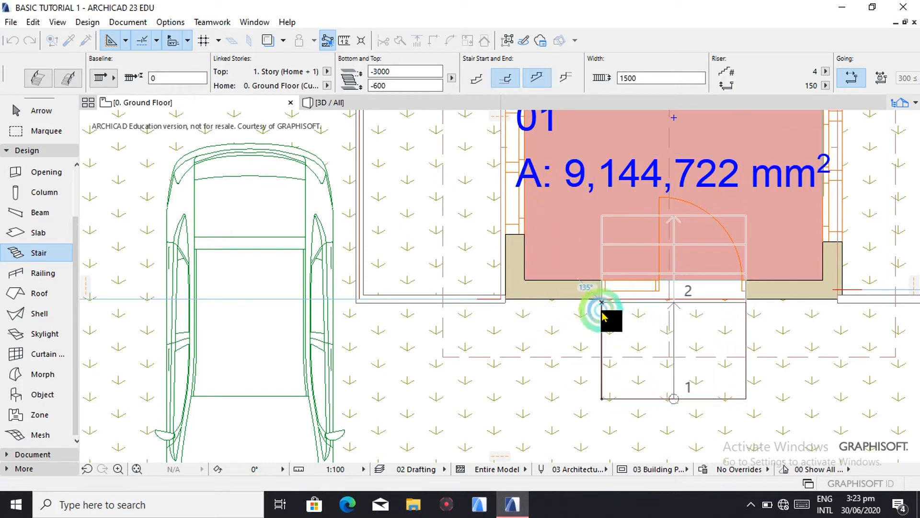
- Examine the entrance stair in the 3D view from the front and sides, including the floor just inside the doorway
click(375, 104)
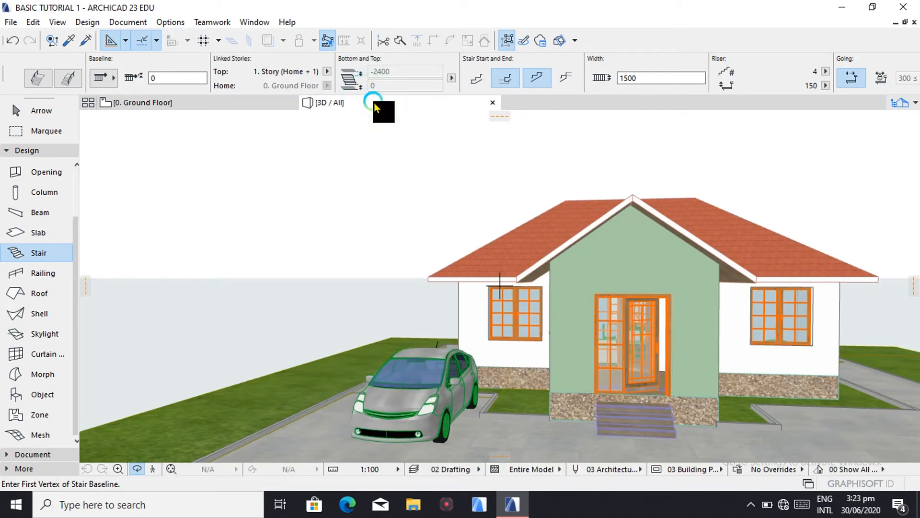
scroll(642, 412, up, 10)
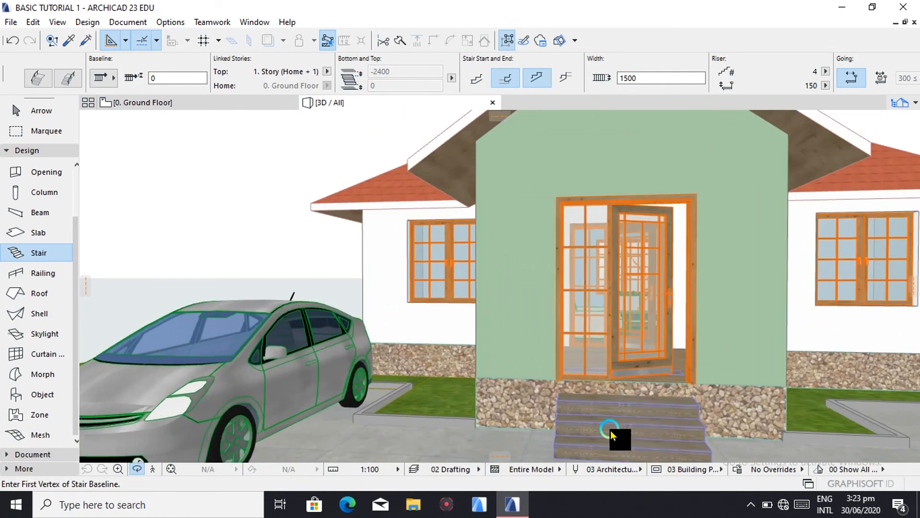
scroll(544, 407, down, 8)
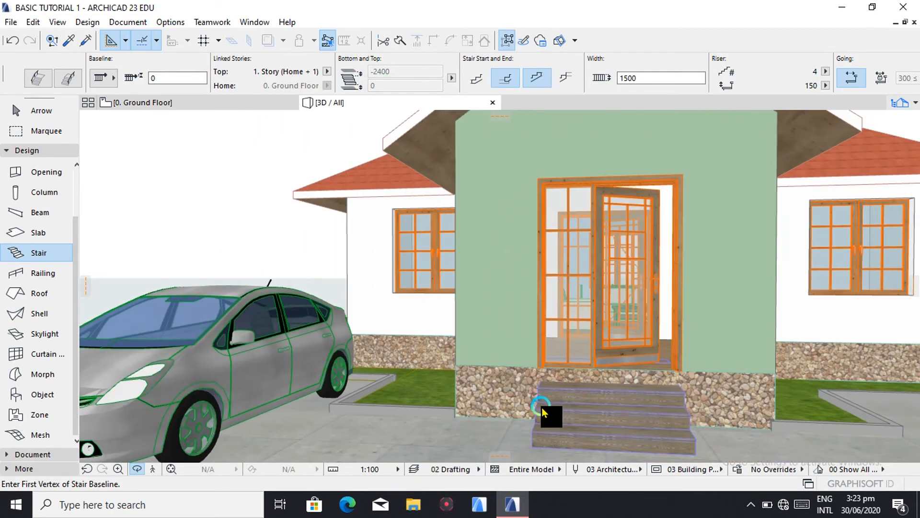
scroll(633, 413, up, 3)
scroll(633, 413, up, 5)
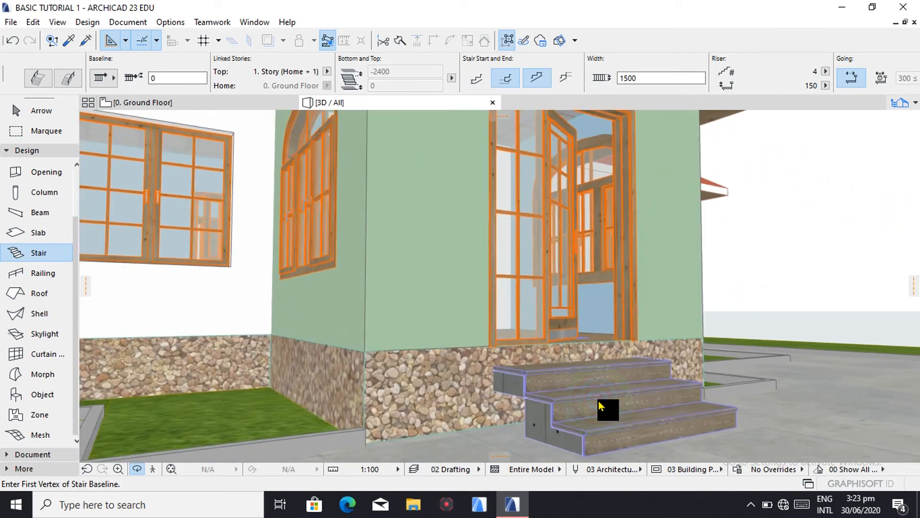
drag(598, 400, 649, 427)
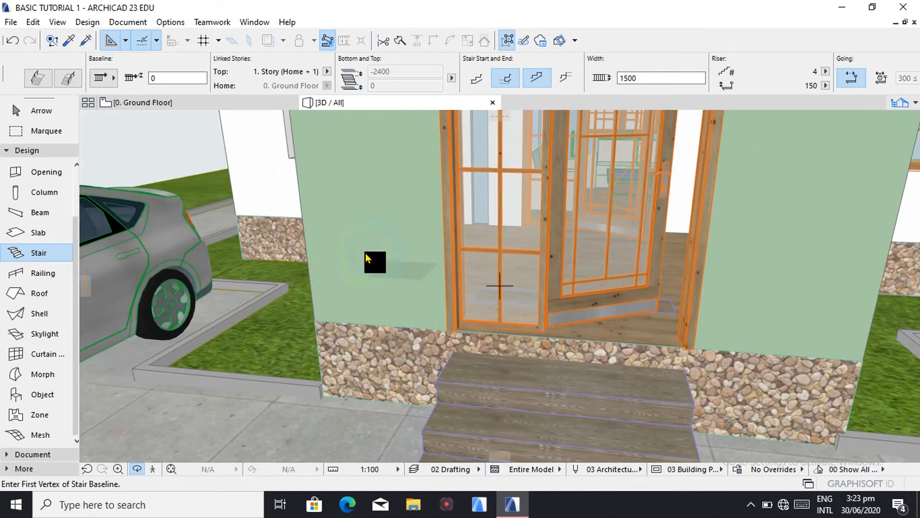
scroll(658, 304, up, 10)
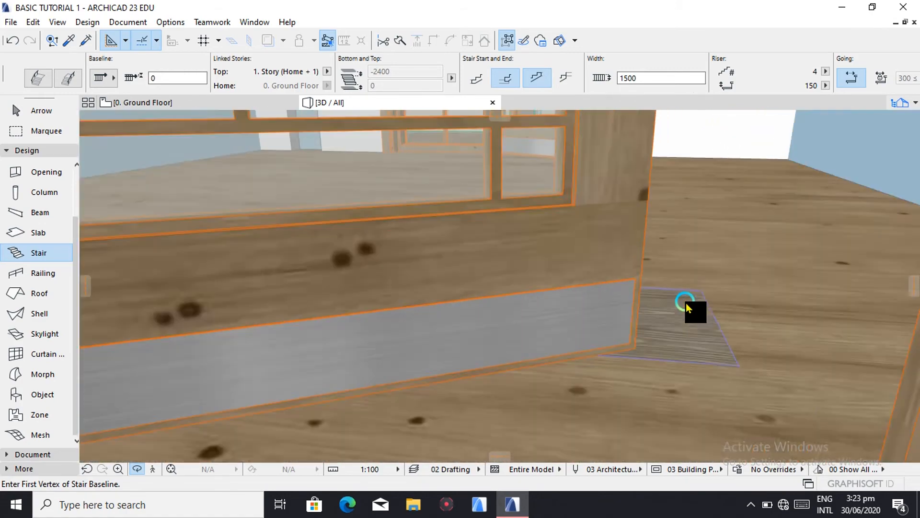
- Undo the entrance stair on the ground floor plan and redraw it along the rectangle's west edge, from the south corner to the porch wall's outer face
scroll(689, 309, down, 5)
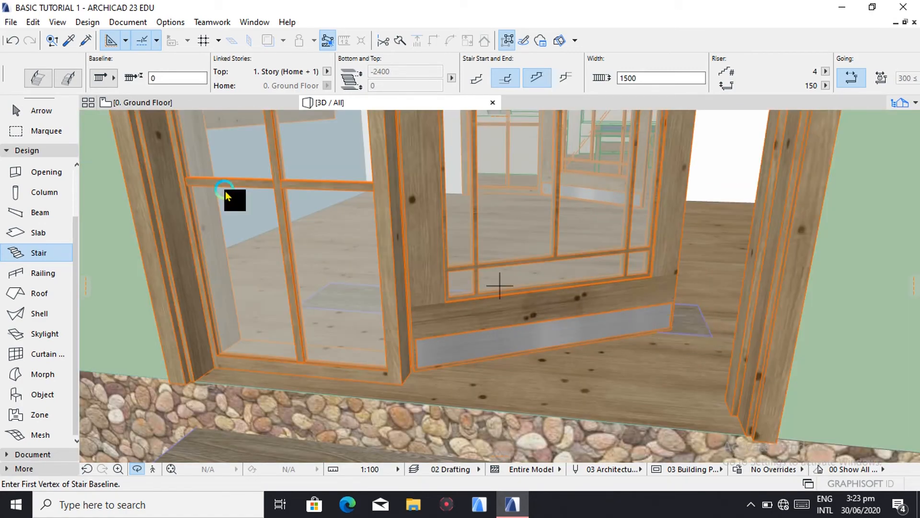
click(124, 101)
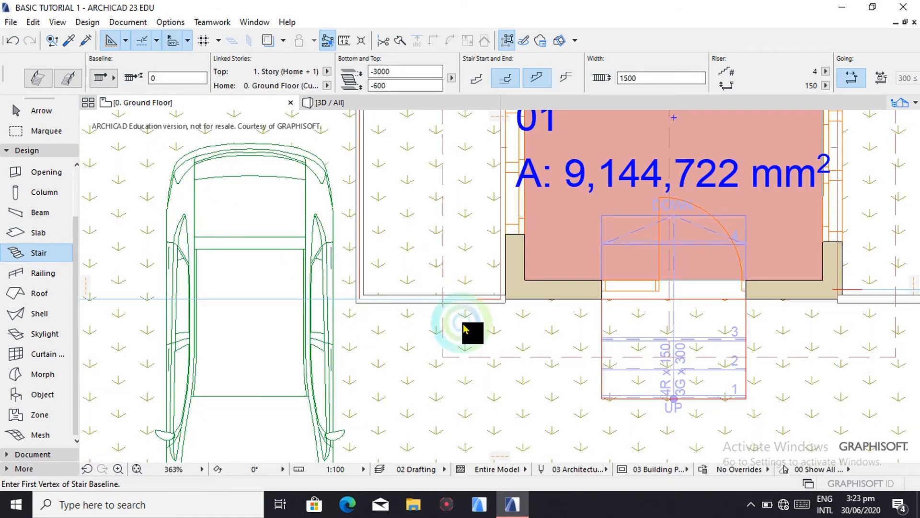
click(13, 42)
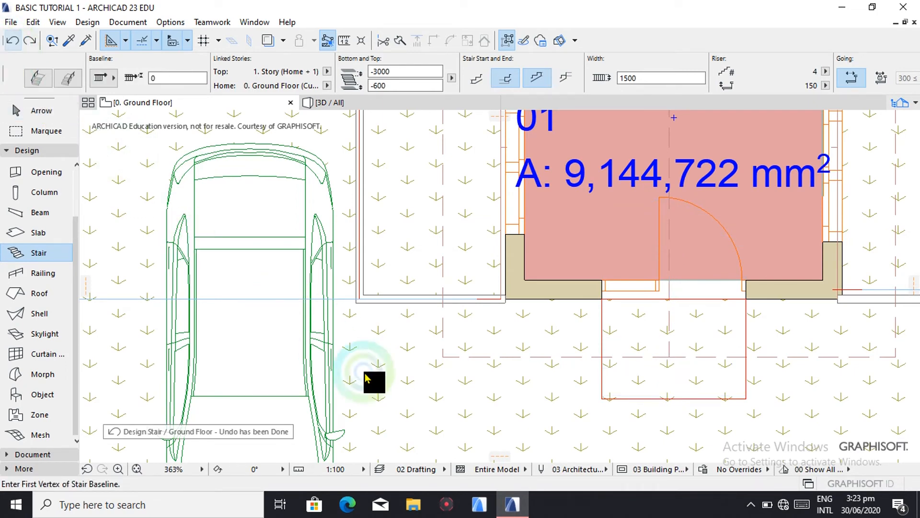
click(602, 399)
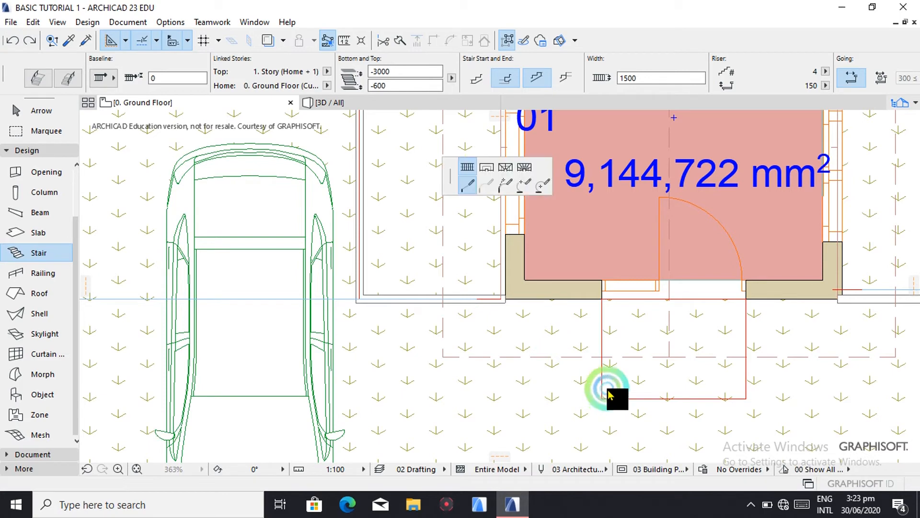
double_click(603, 300)
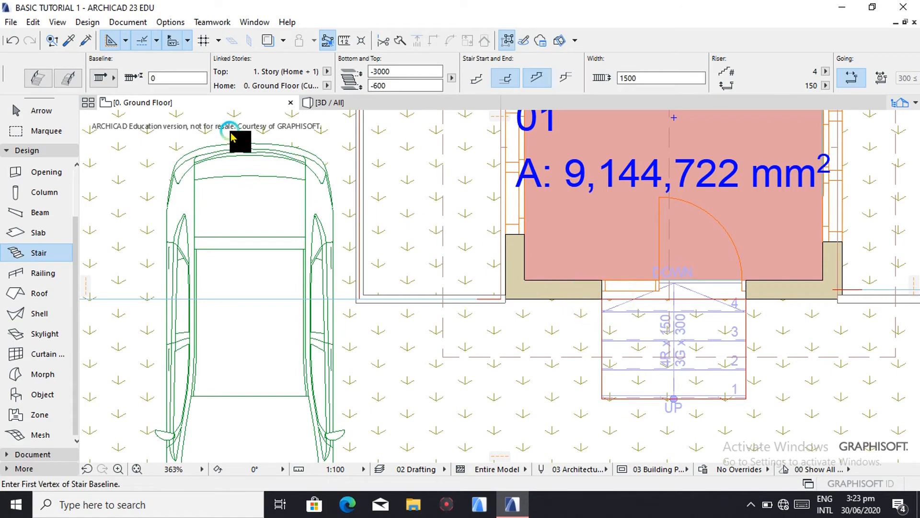
- Examine the redrawn entrance stair in the 3D view from the front and sides, and the raised kitchen door at the rear of the house
click(341, 104)
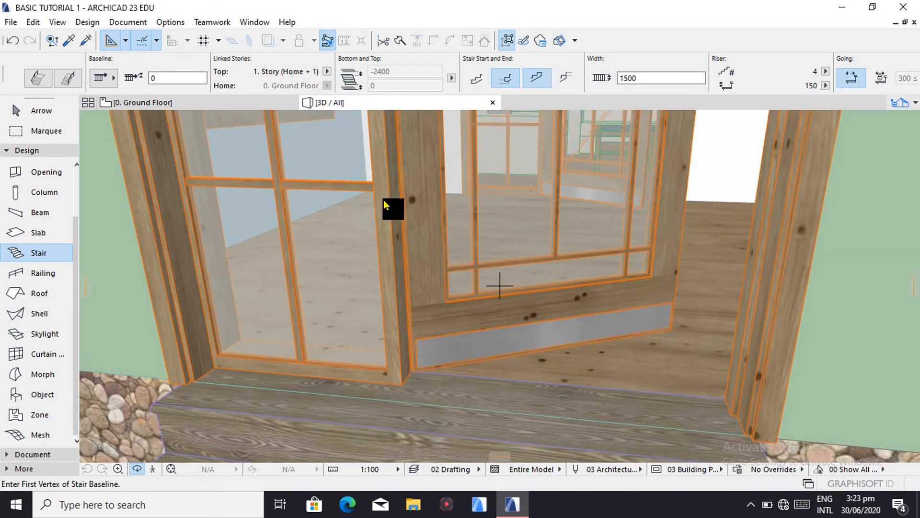
scroll(439, 266, down, 10)
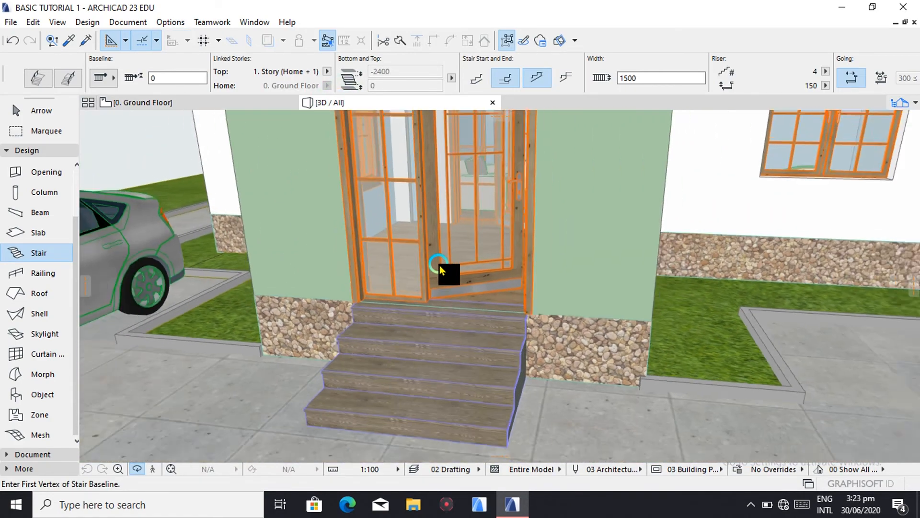
scroll(439, 266, down, 2)
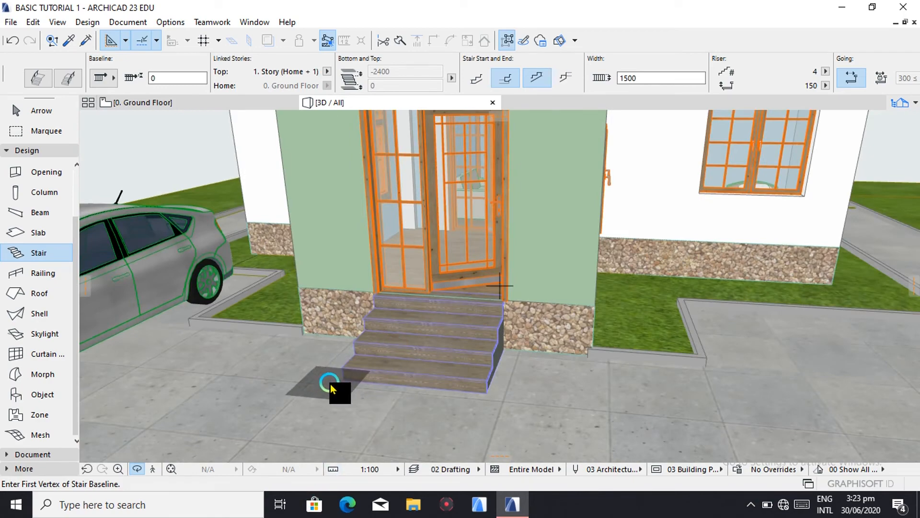
shift+middle_drag(329, 384, 278, 367)
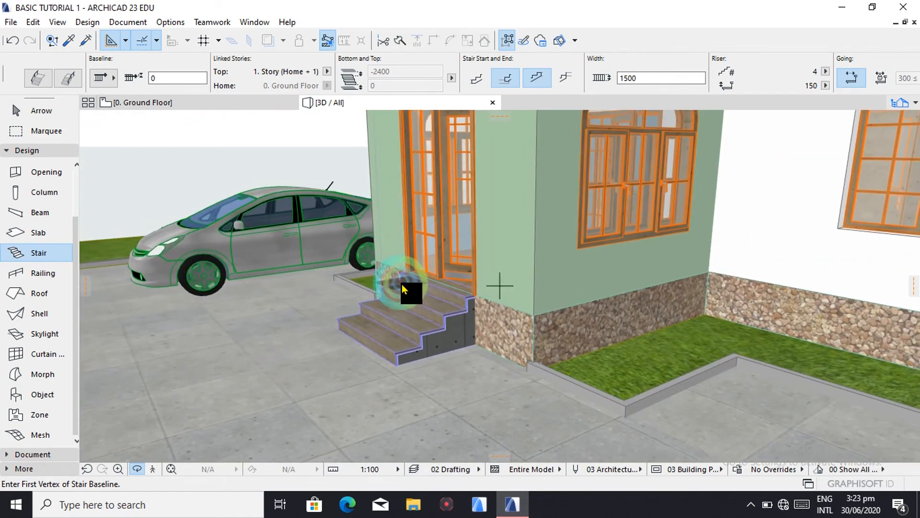
scroll(402, 287, down, 6)
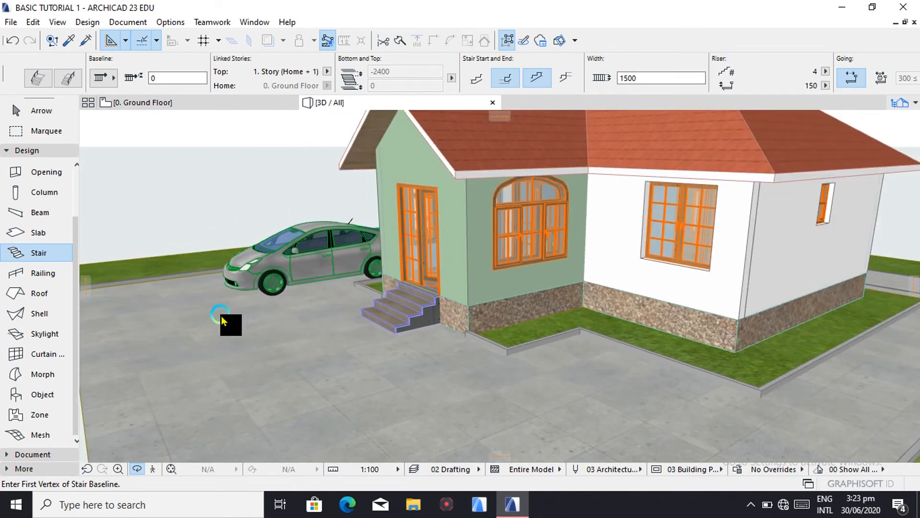
shift+middle_drag(222, 319, 284, 373)
scroll(441, 288, up, 5)
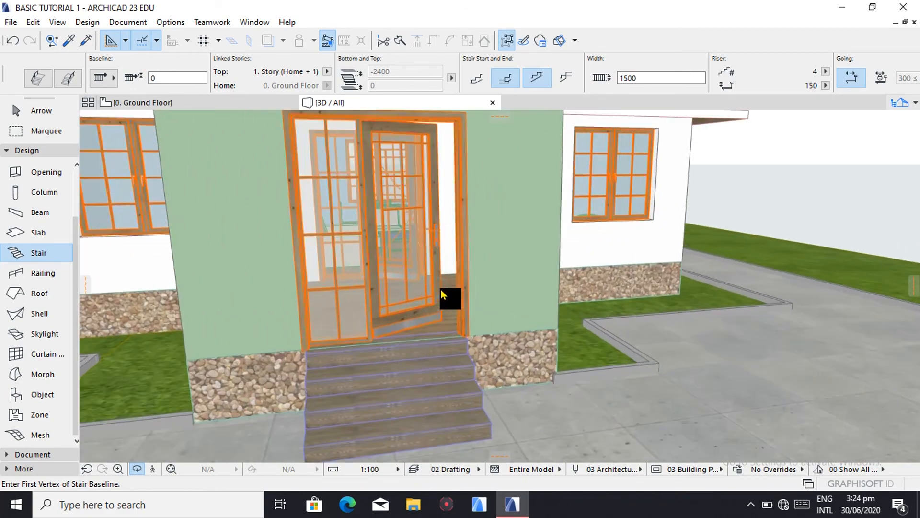
scroll(441, 290, up, 3)
scroll(427, 308, down, 4)
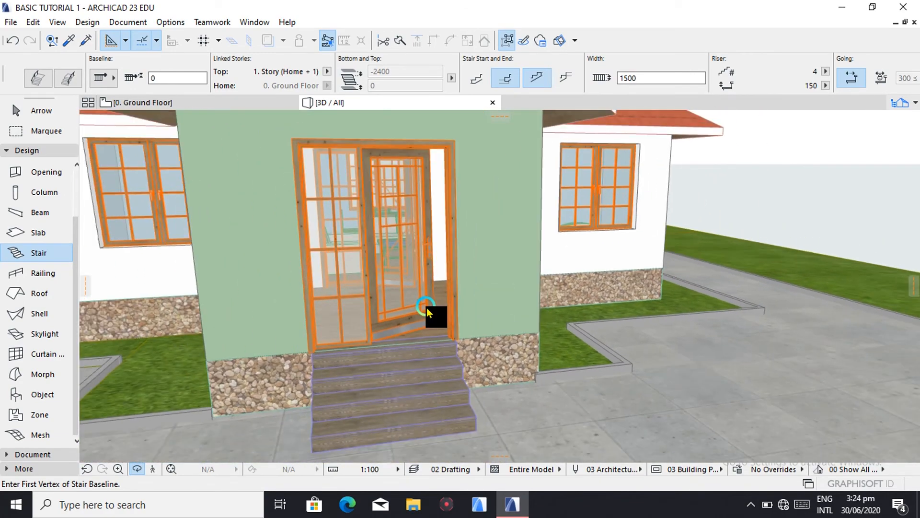
shift+middle_drag(427, 307, 383, 390)
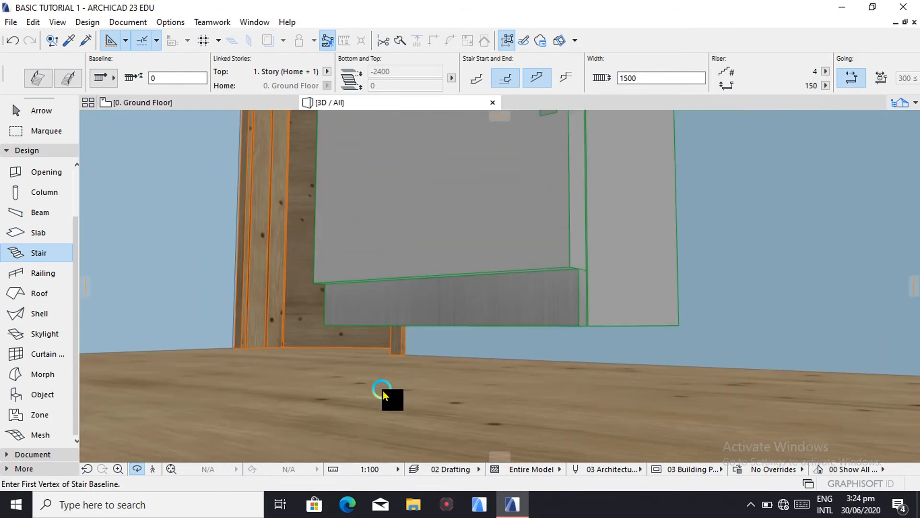
scroll(383, 390, down, 10)
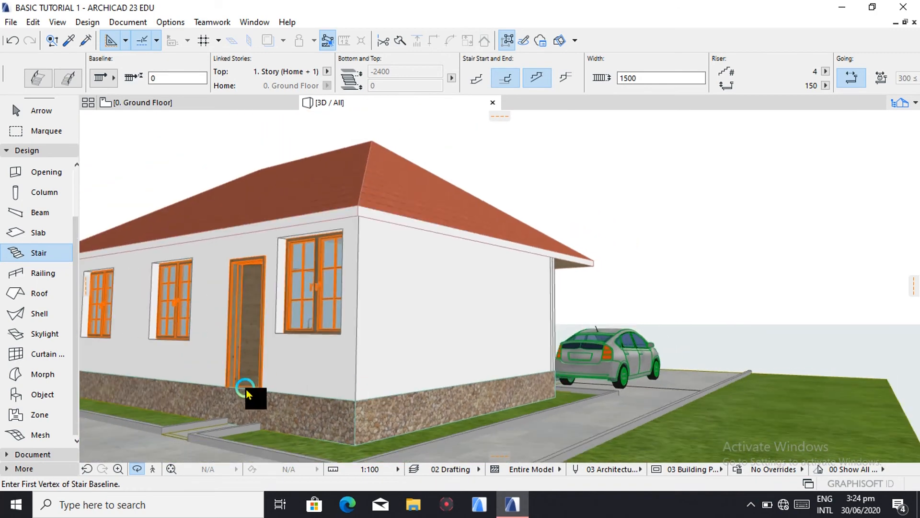
shift+middle_drag(246, 389, 320, 387)
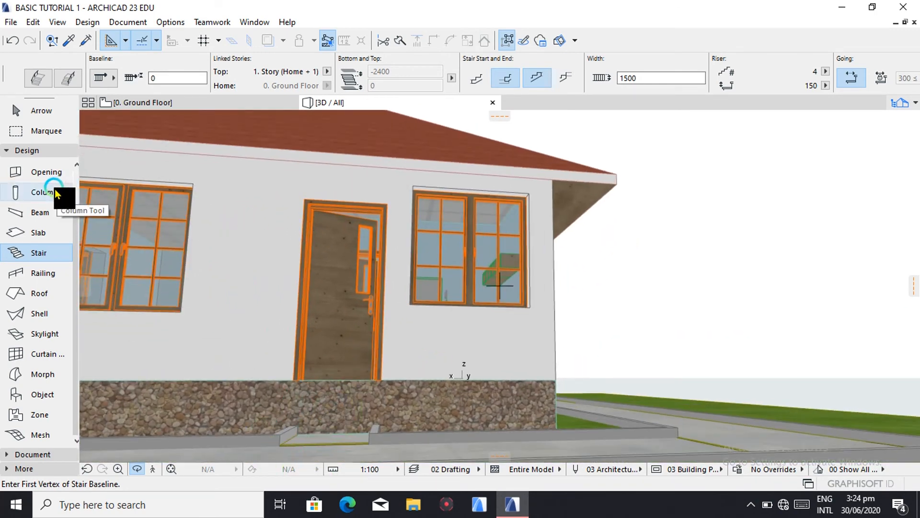
- On the ground floor plan, draw a pen 35 line across the path outside the kitchen's exterior door, from its west to its east edge
click(157, 104)
scroll(265, 303, down, 8)
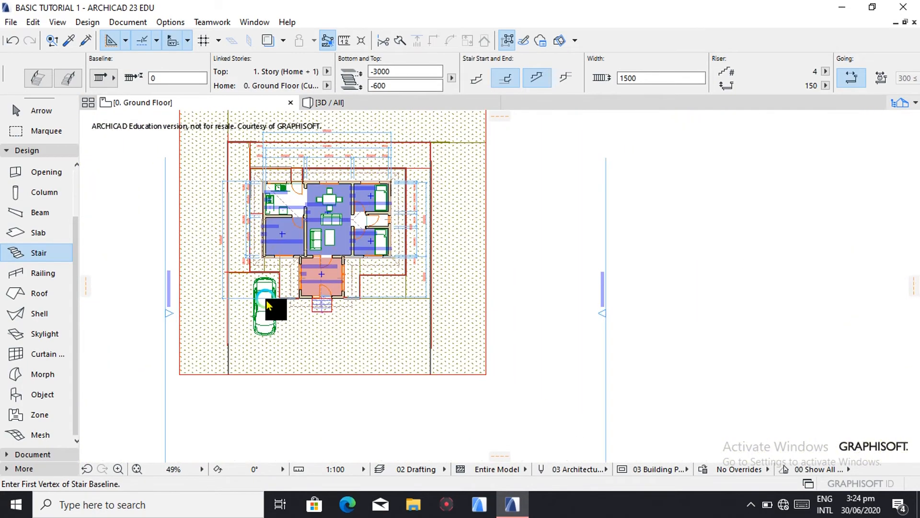
scroll(300, 163, up, 8)
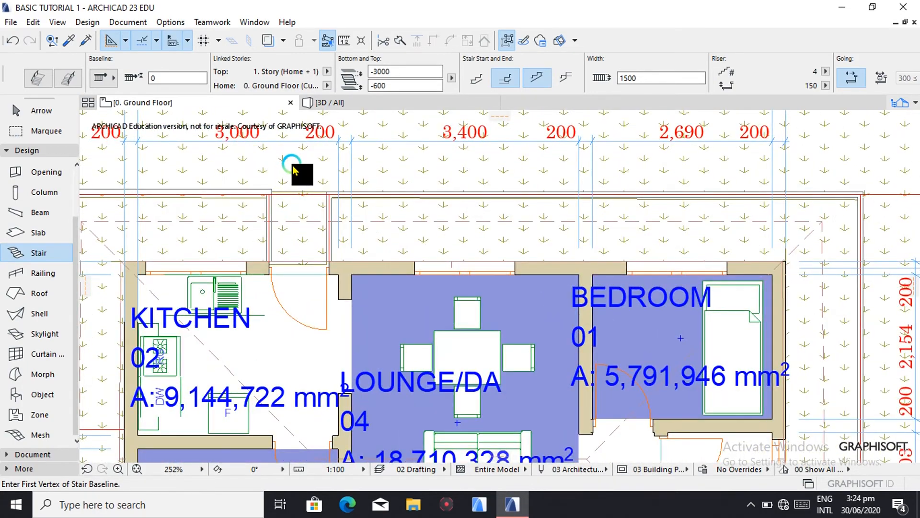
scroll(291, 170, up, 2)
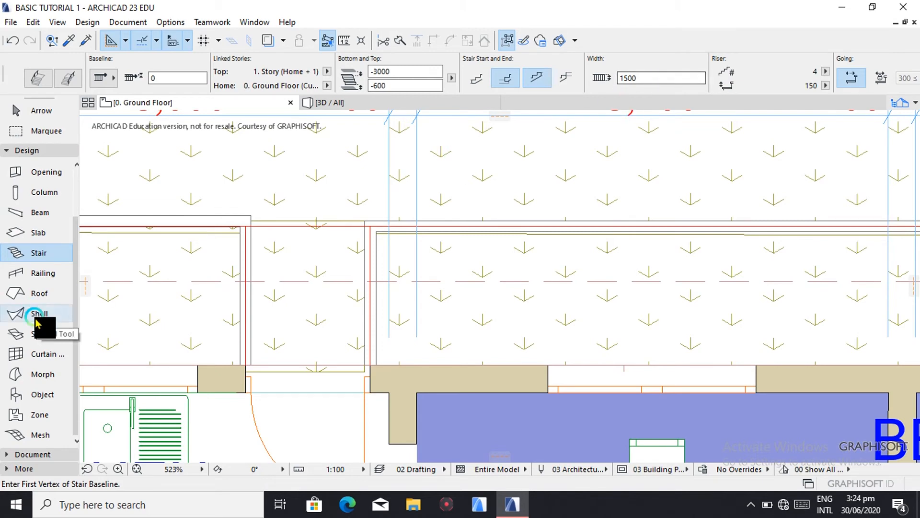
click(16, 454)
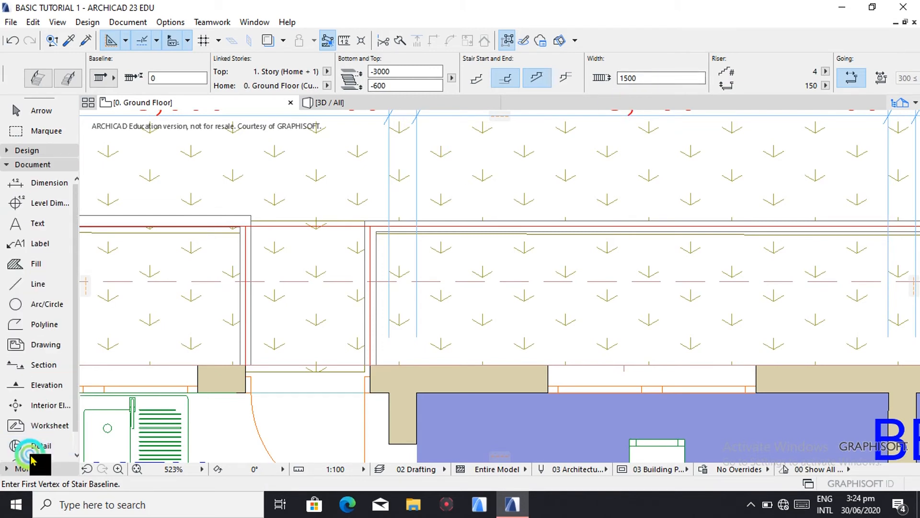
click(34, 284)
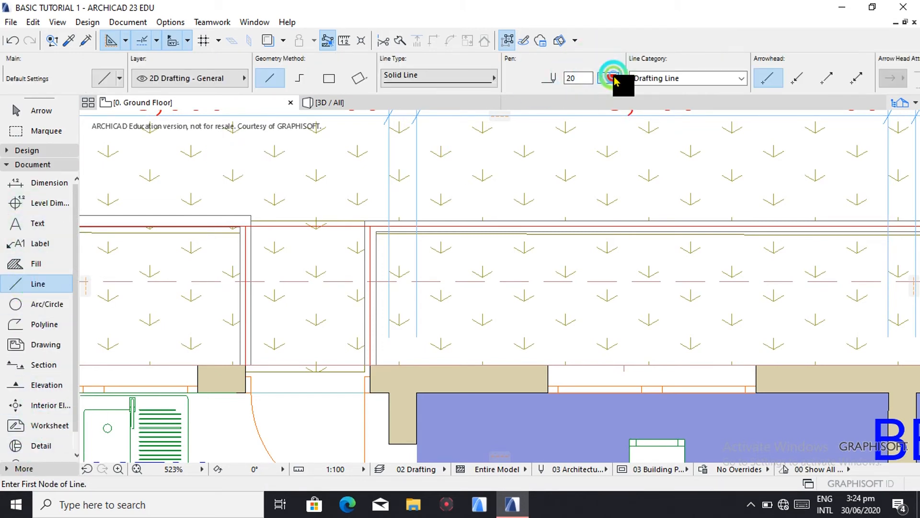
click(612, 78)
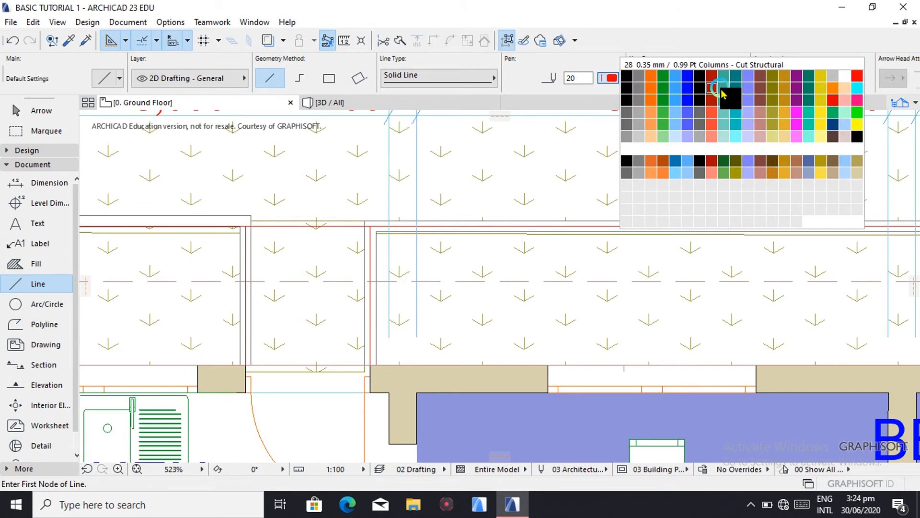
click(797, 90)
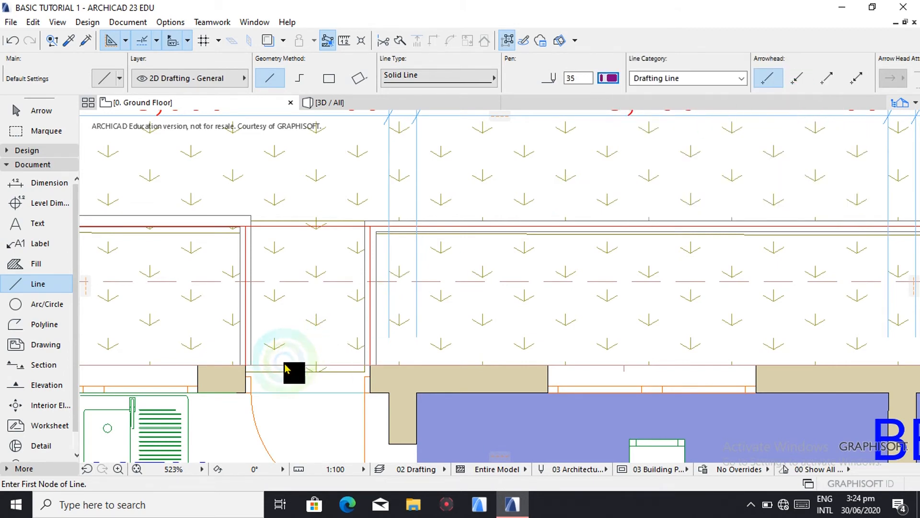
click(256, 307)
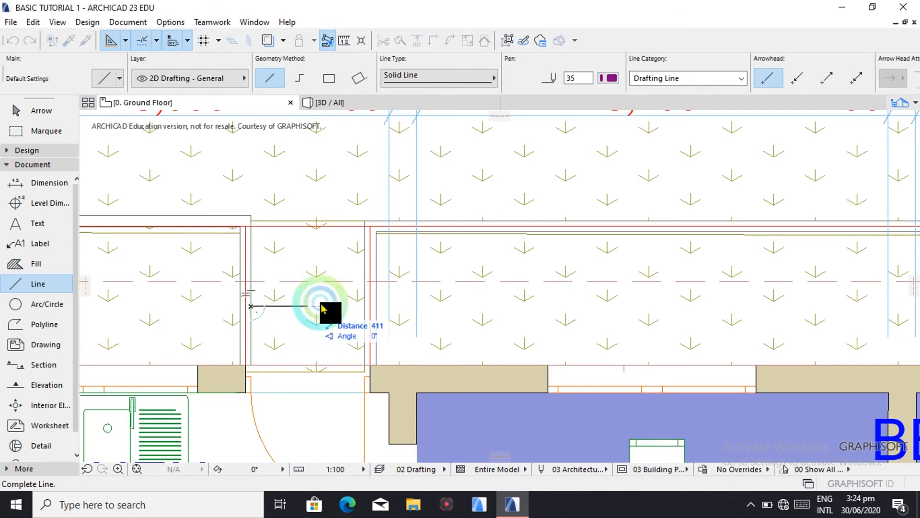
click(364, 309)
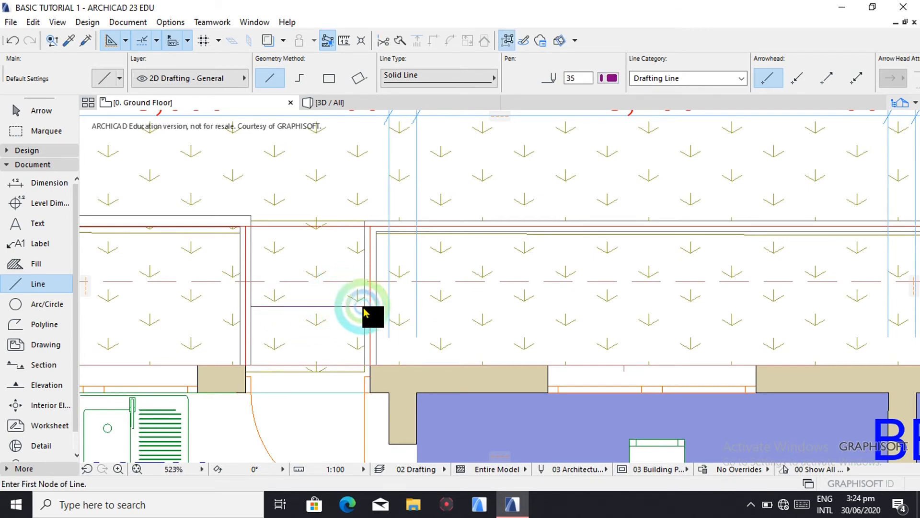
- Draw a line rectangle 1000 deep over the path outside the kitchen door, from its northwest corner to the wall at its east edge
click(251, 299)
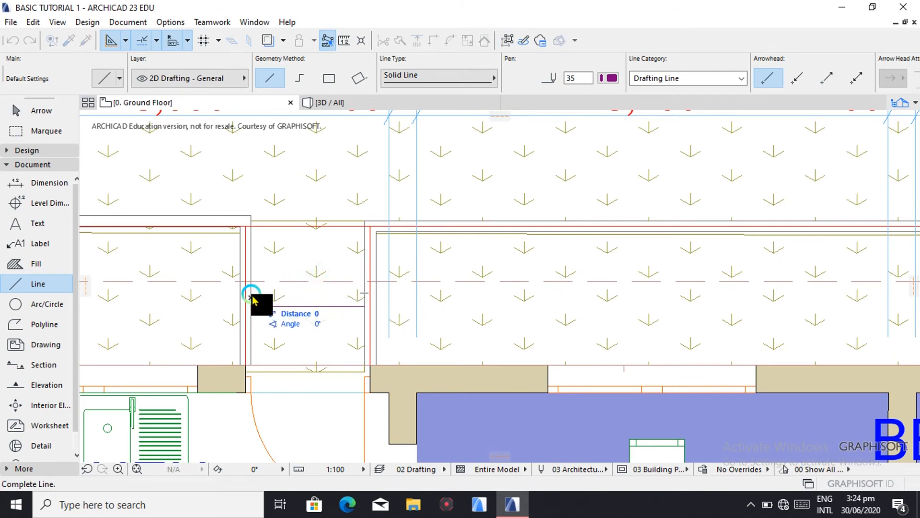
click(321, 81)
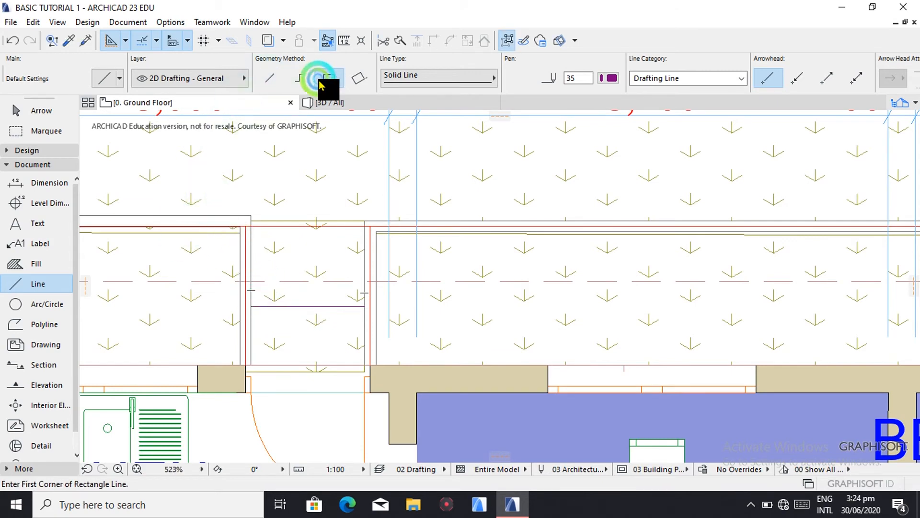
click(251, 226)
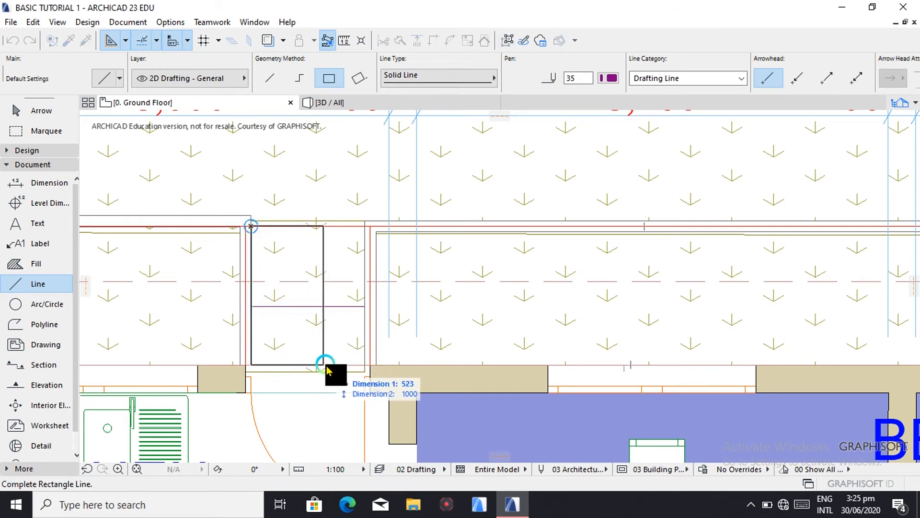
click(366, 365)
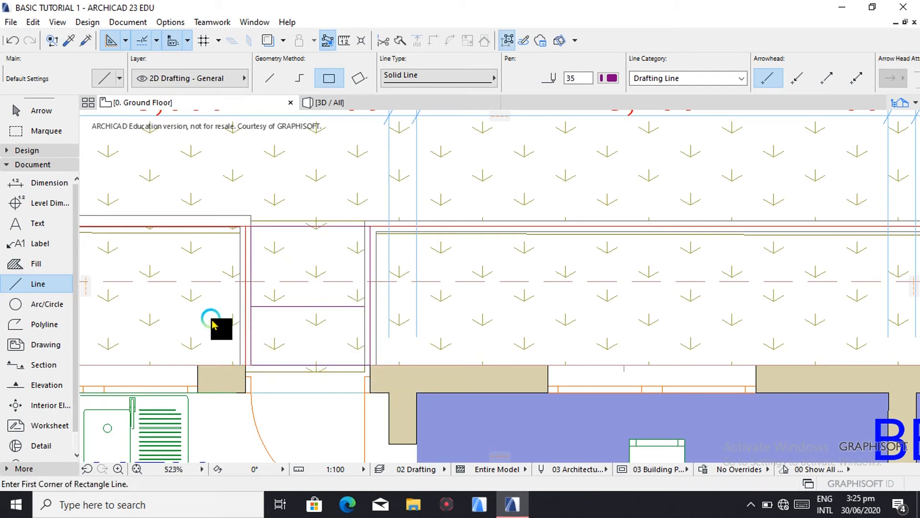
- Start the Stair tool on the ground floor plan and set the stair width to 620
click(35, 151)
click(34, 259)
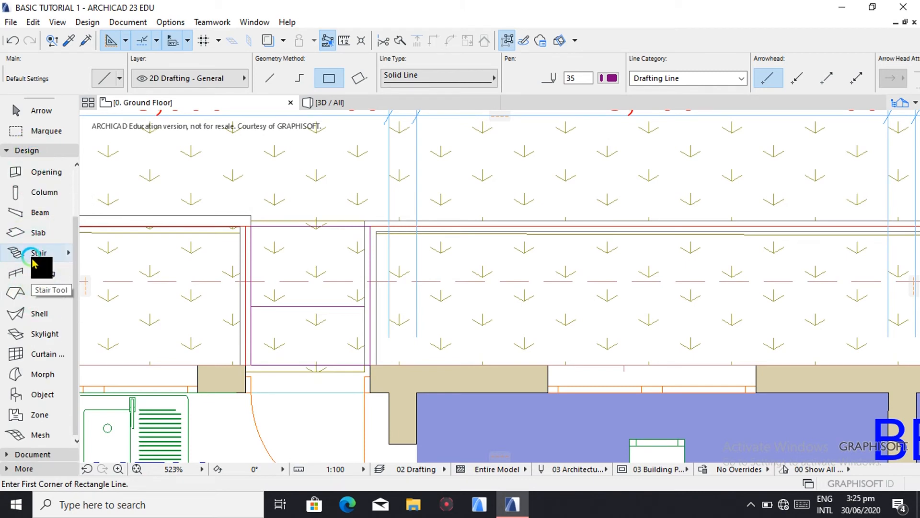
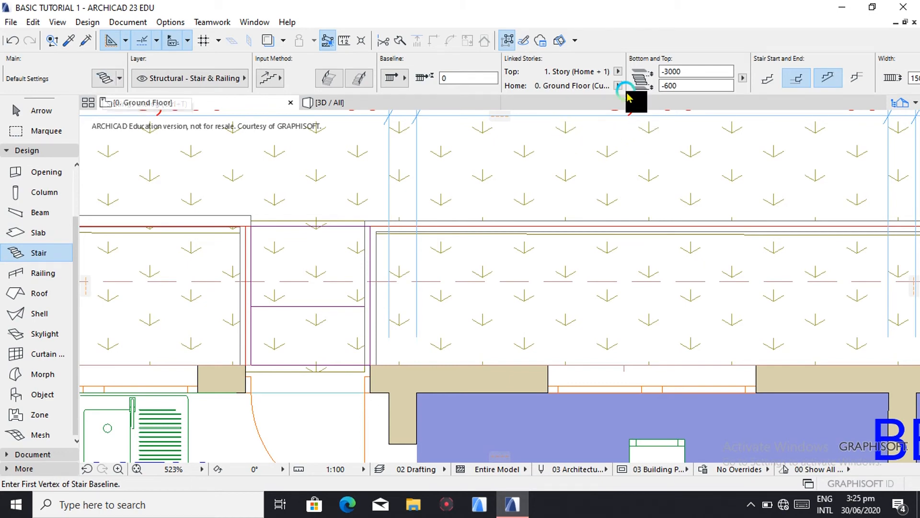
scroll(628, 89, down, 5)
click(649, 80)
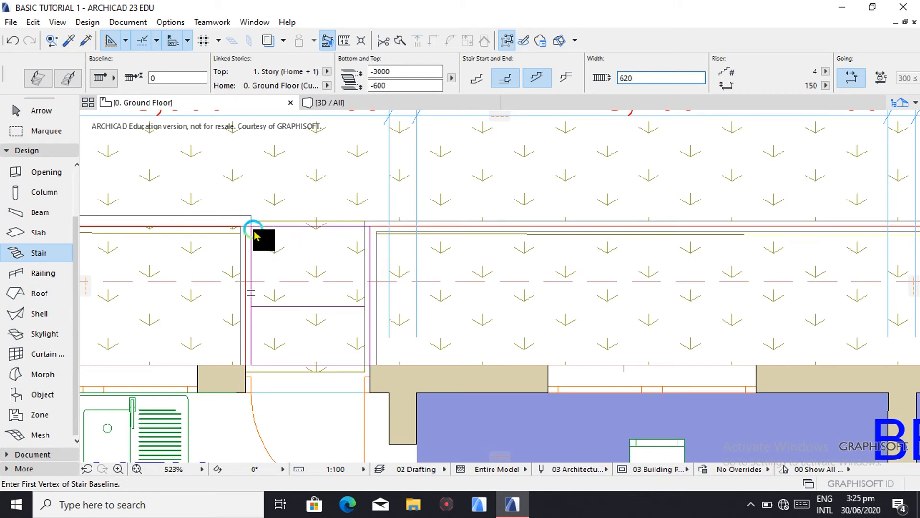
scroll(256, 236, up, 1)
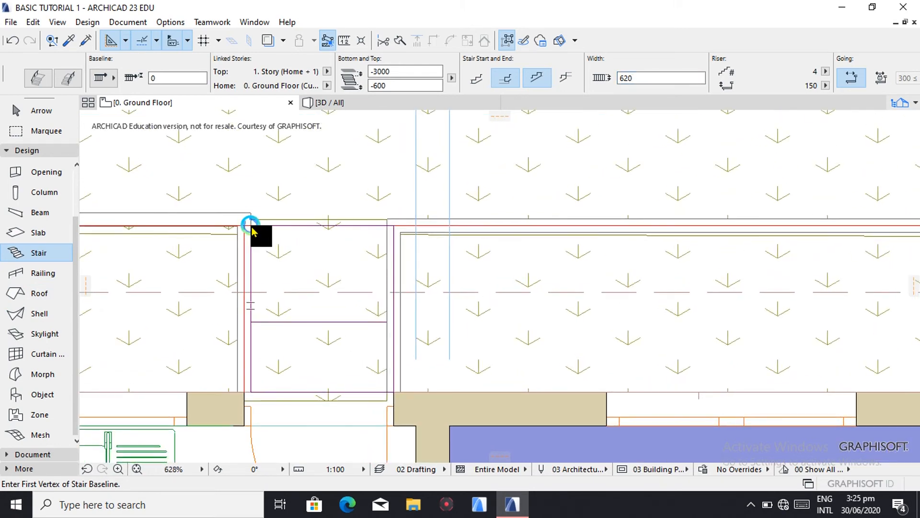
click(250, 225)
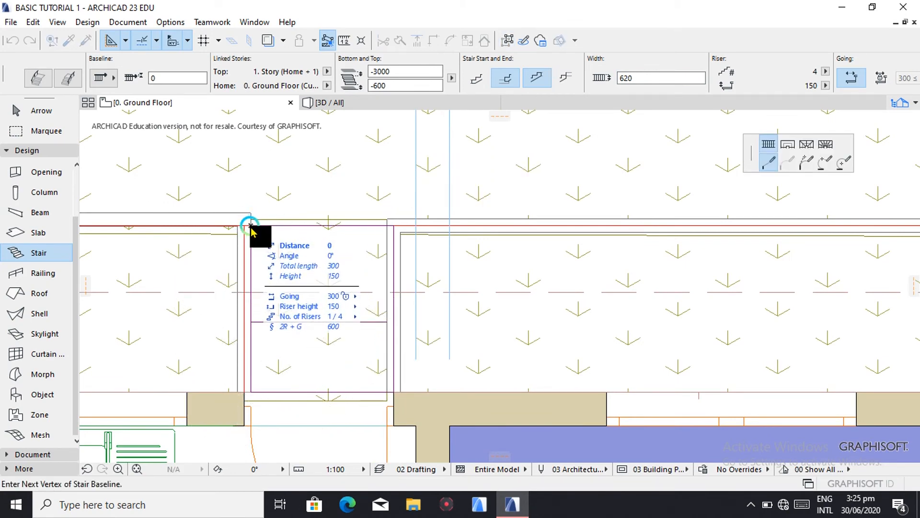
key(Escape)
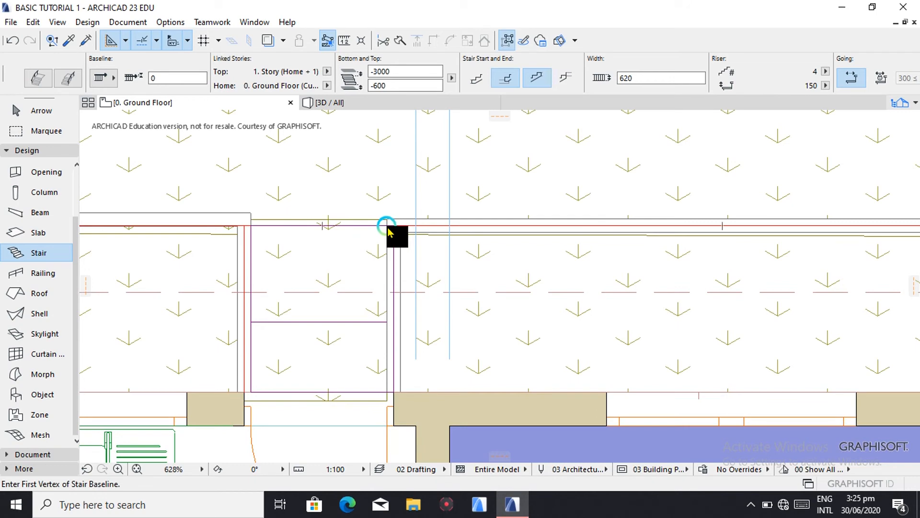
click(387, 225)
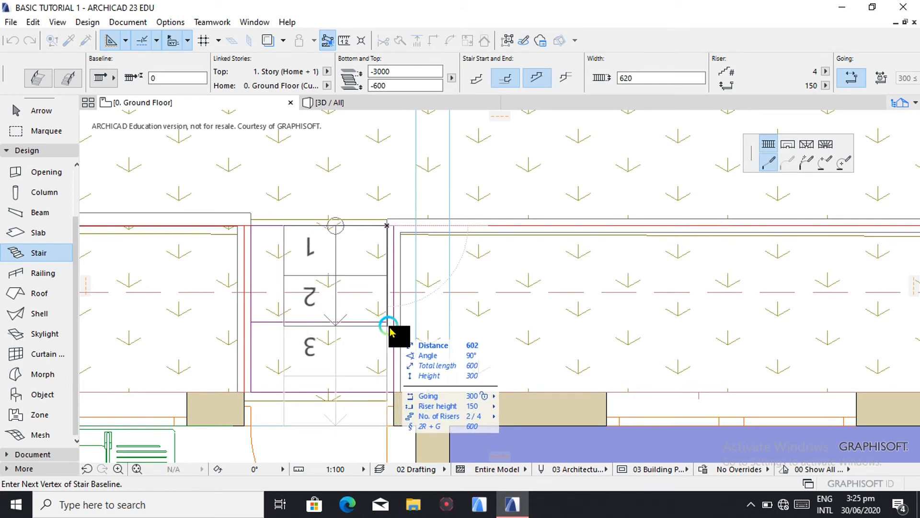
scroll(383, 331, up, 3)
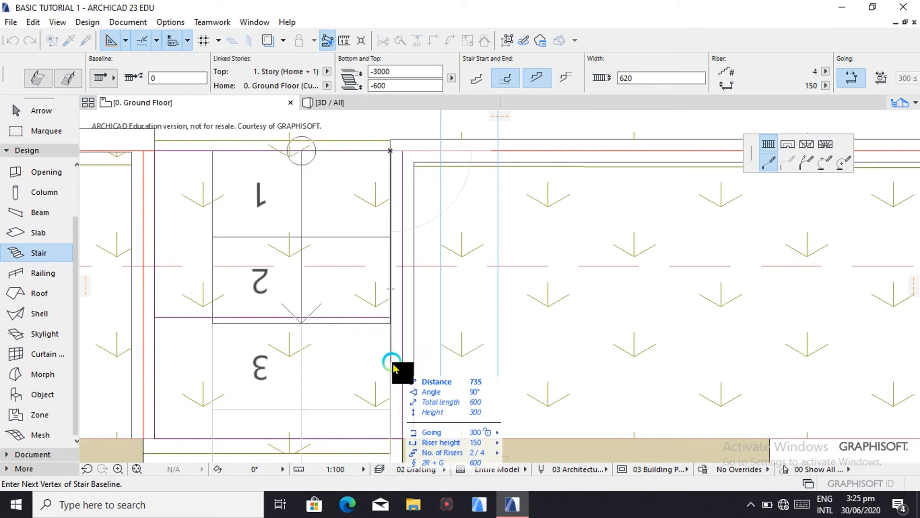
scroll(392, 368, down, 3)
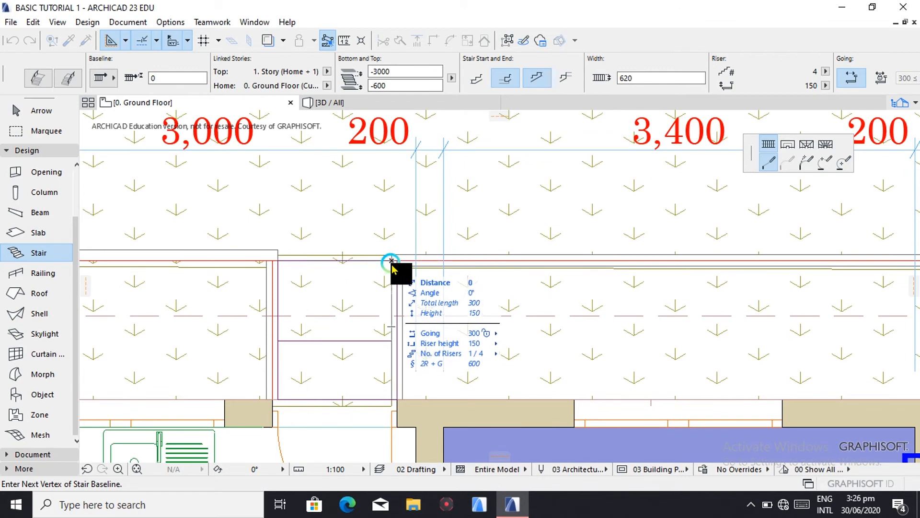
key(Escape)
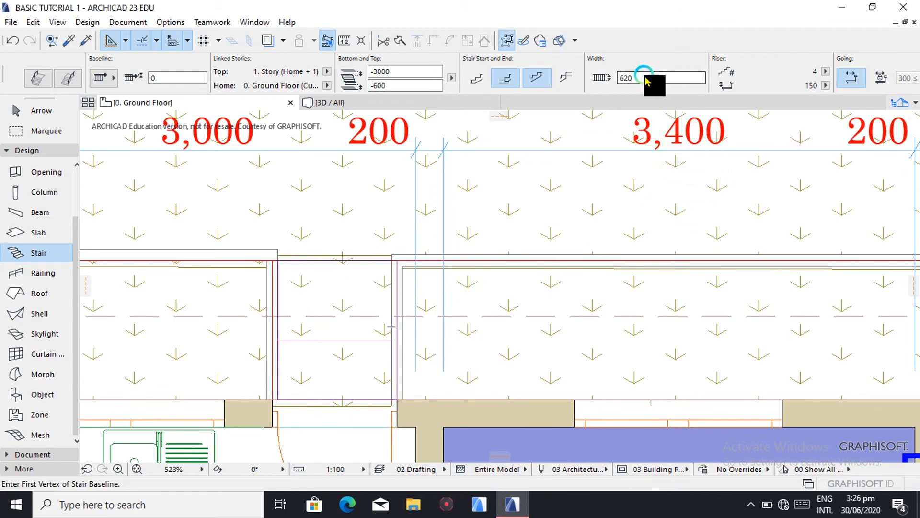
- Set the stair width to 820 and draw the kitchen door stair along the path rectangle's east edge, from its northeast corner 1000 to the wall
click(645, 78)
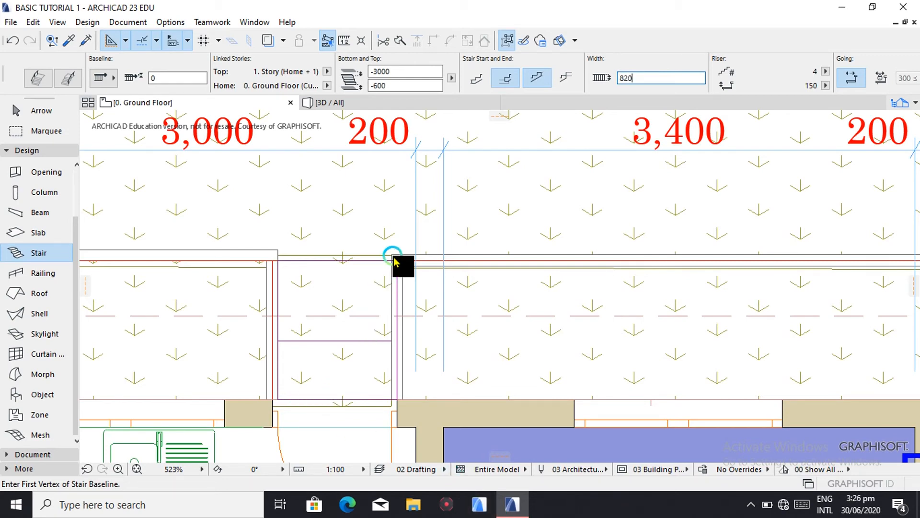
scroll(394, 262, up, 2)
scroll(393, 263, up, 1)
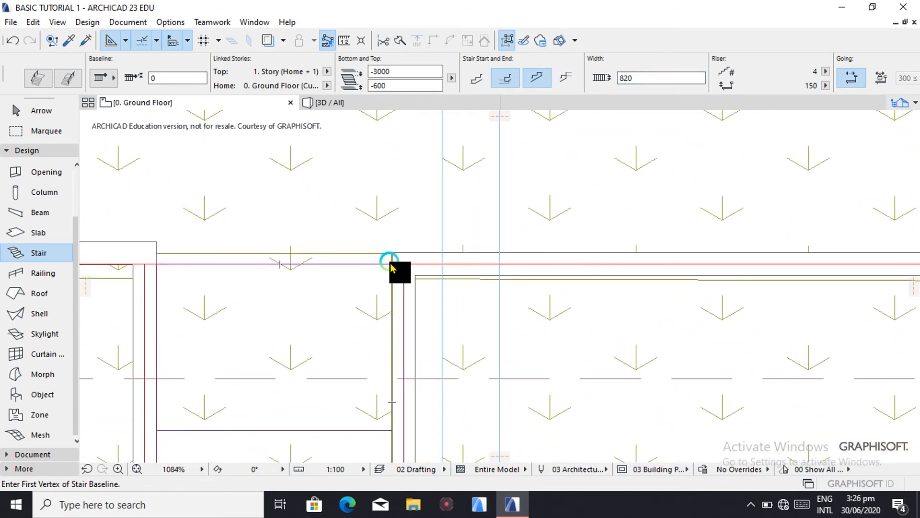
click(391, 263)
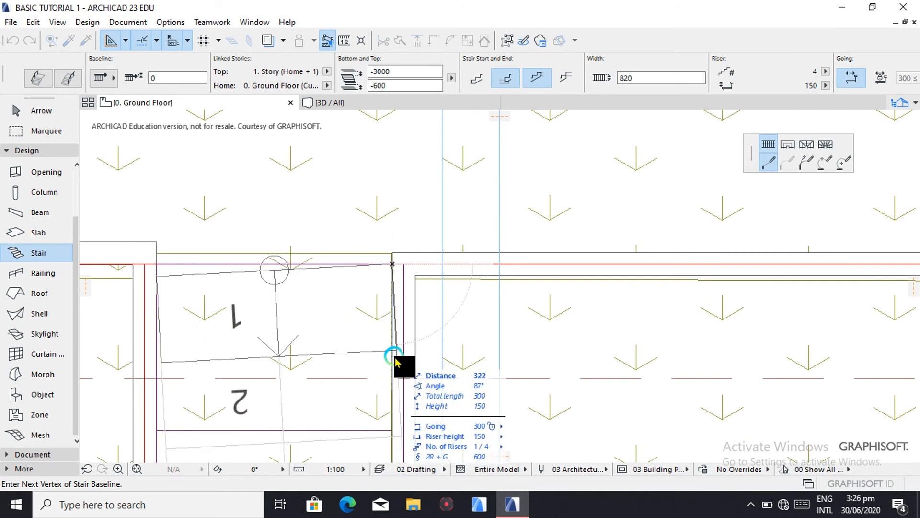
scroll(391, 364, down, 6)
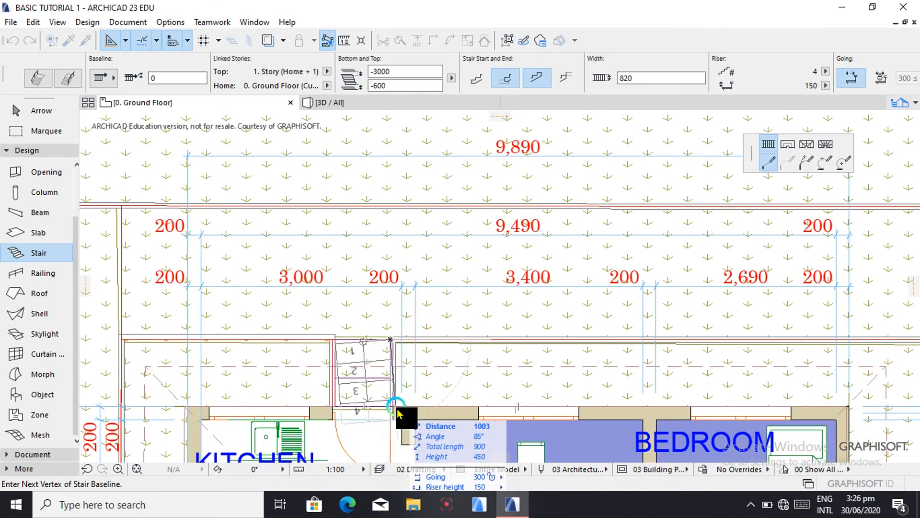
scroll(397, 414, up, 5)
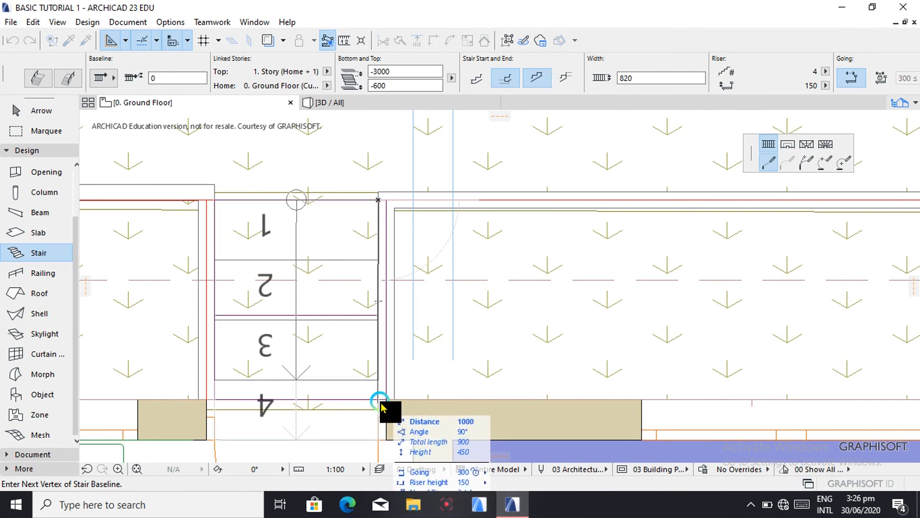
double_click(382, 403)
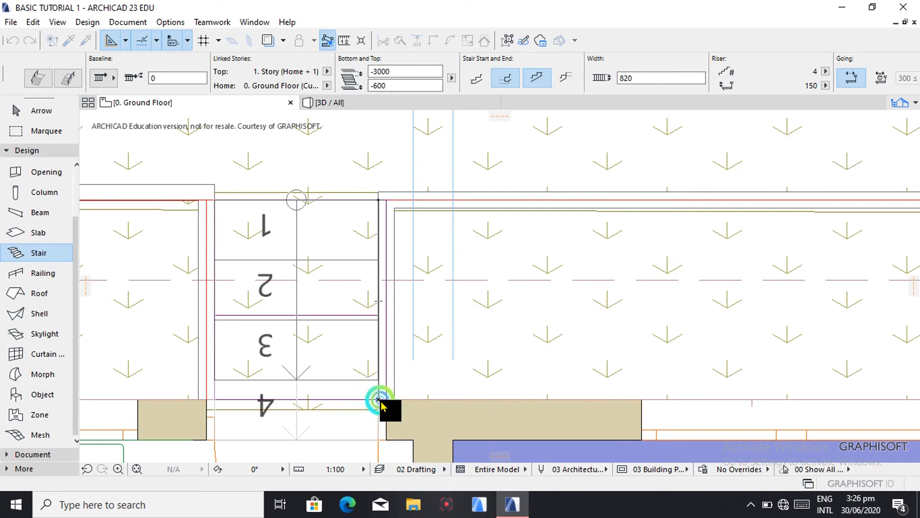
click(383, 404)
scroll(381, 404, down, 4)
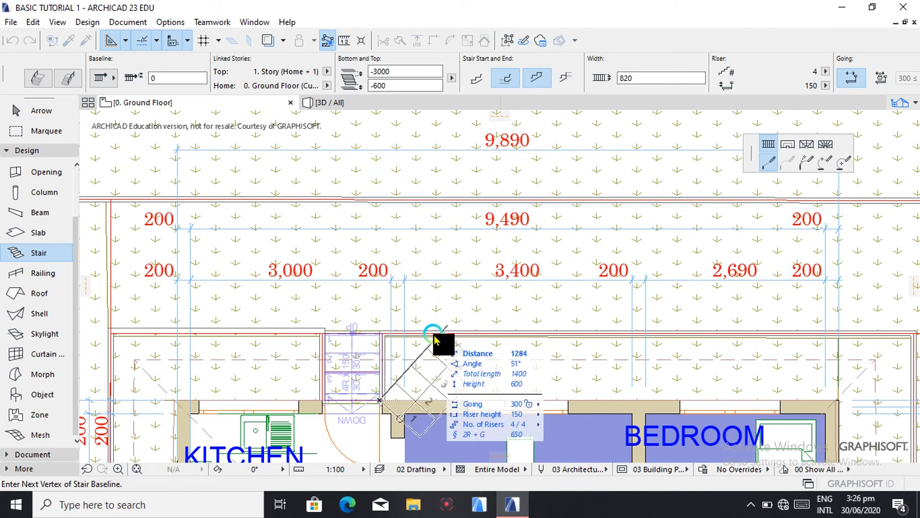
key(Escape)
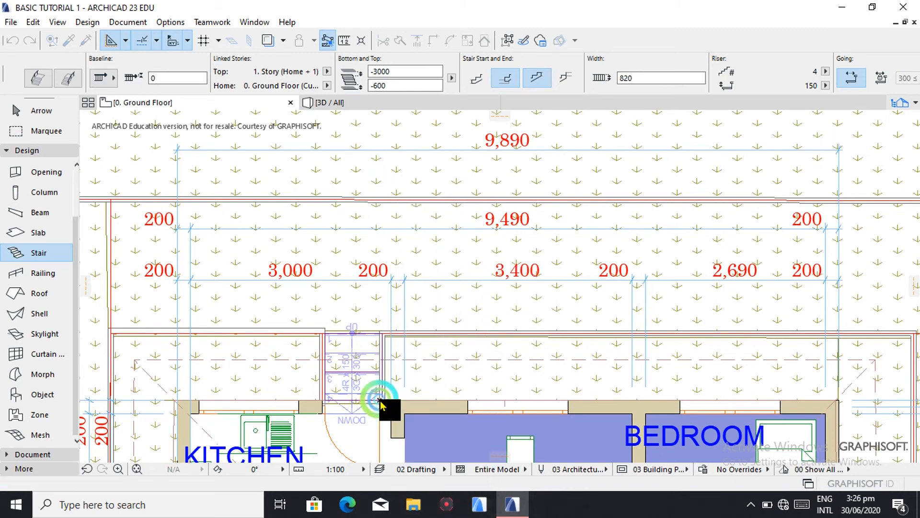
- Examine the new kitchen door stair at the rear of the house and the entrance porch stair in the 3D view
click(358, 104)
shift+middle_drag(349, 393, 271, 419)
scroll(431, 393, up, 3)
scroll(430, 393, down, 3)
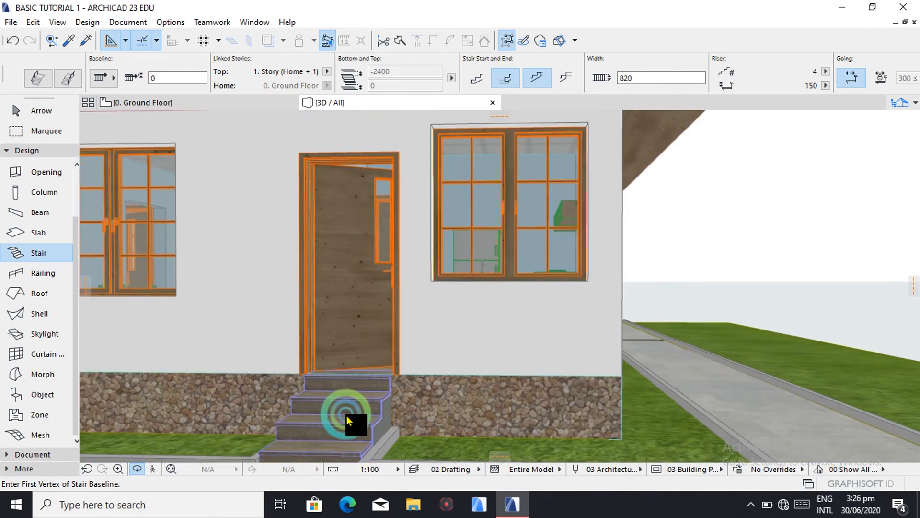
shift+middle_drag(346, 415, 306, 418)
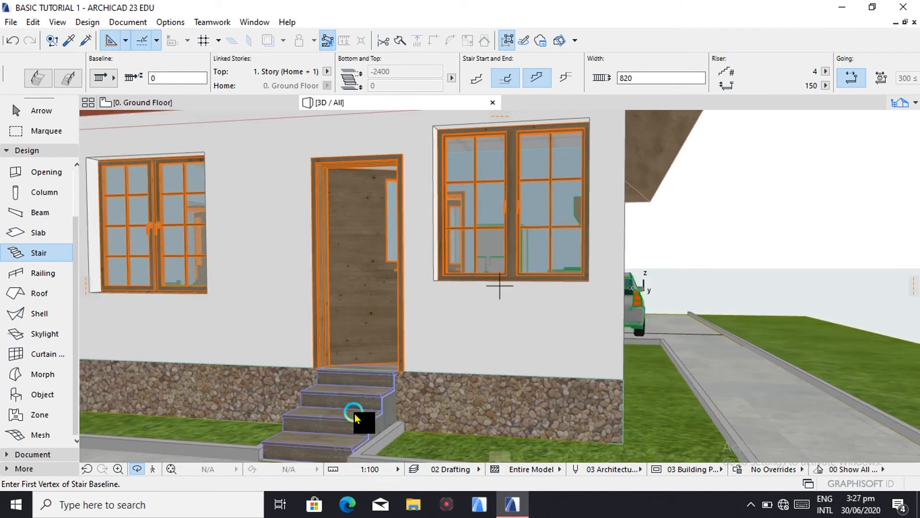
shift+middle_drag(625, 332, 176, 288)
scroll(292, 276, down, 7)
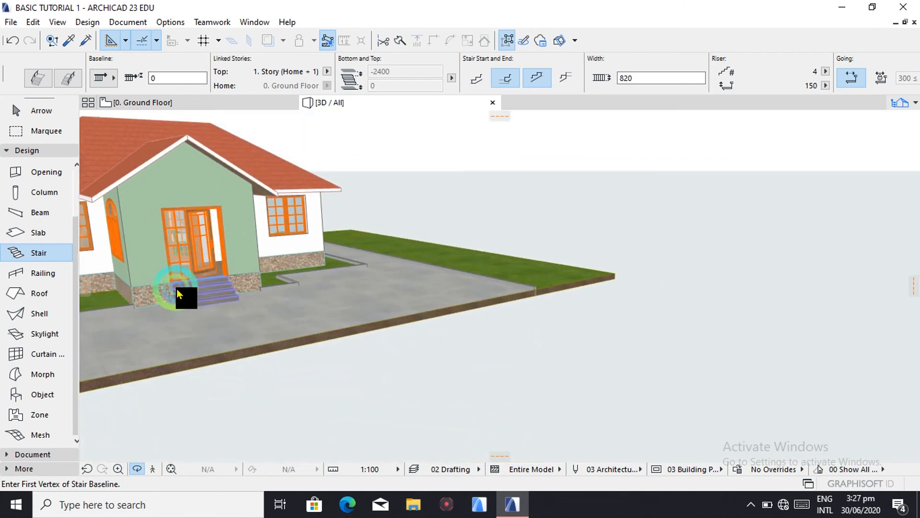
scroll(178, 287, up, 5)
scroll(177, 287, up, 3)
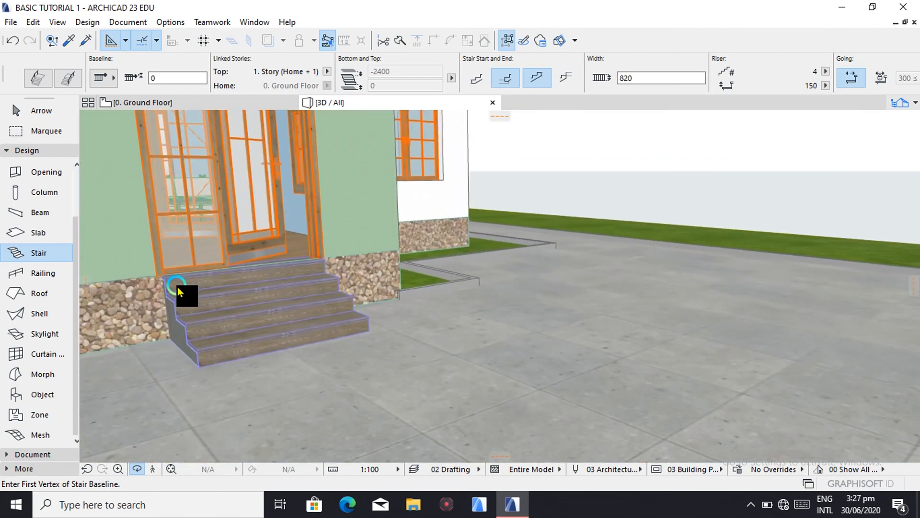
- Select the entrance porch stair in the 3D view, review its settings without changing them, and delete the stair
click(41, 112)
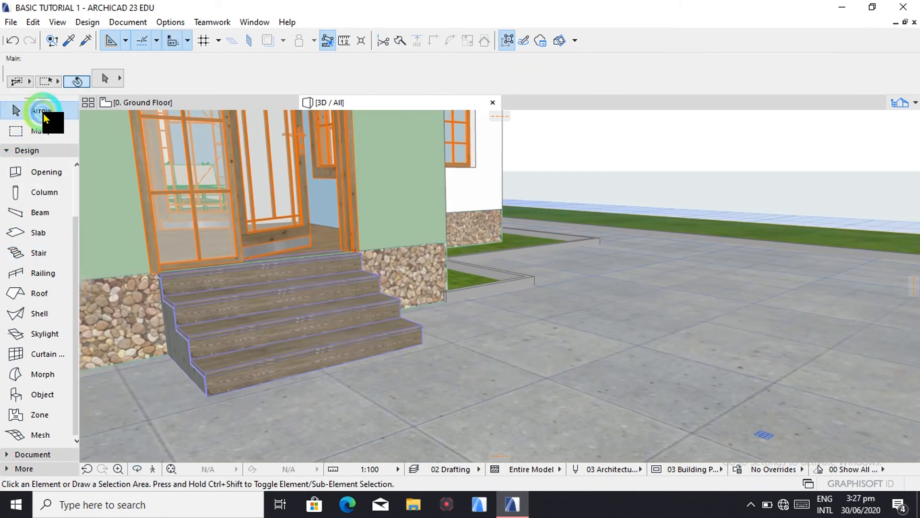
click(224, 330)
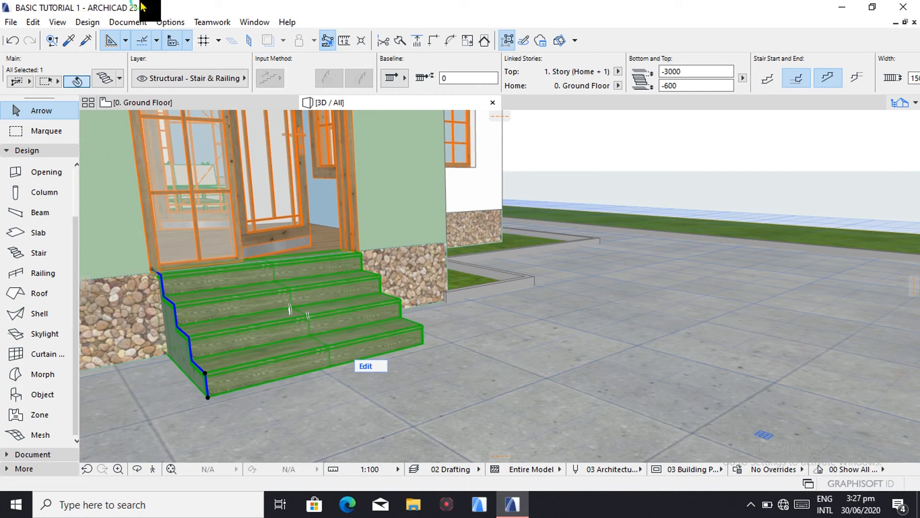
click(104, 81)
click(107, 79)
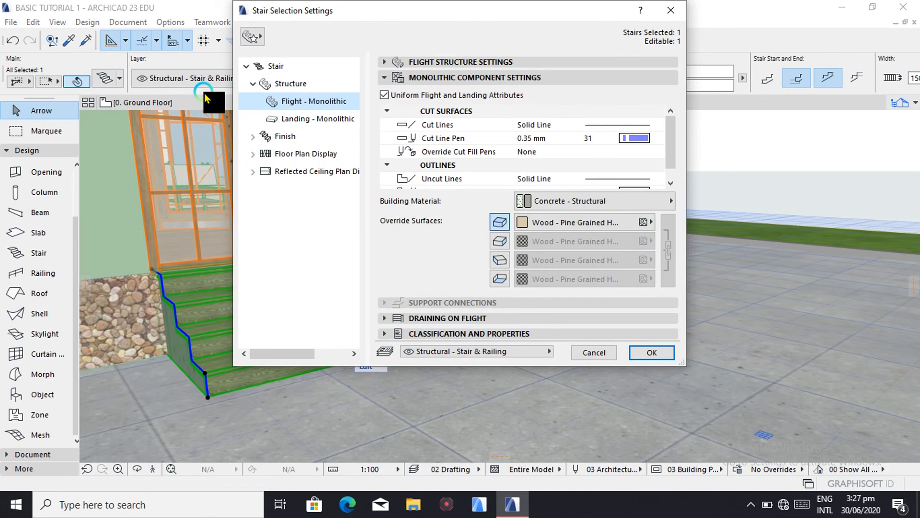
click(664, 9)
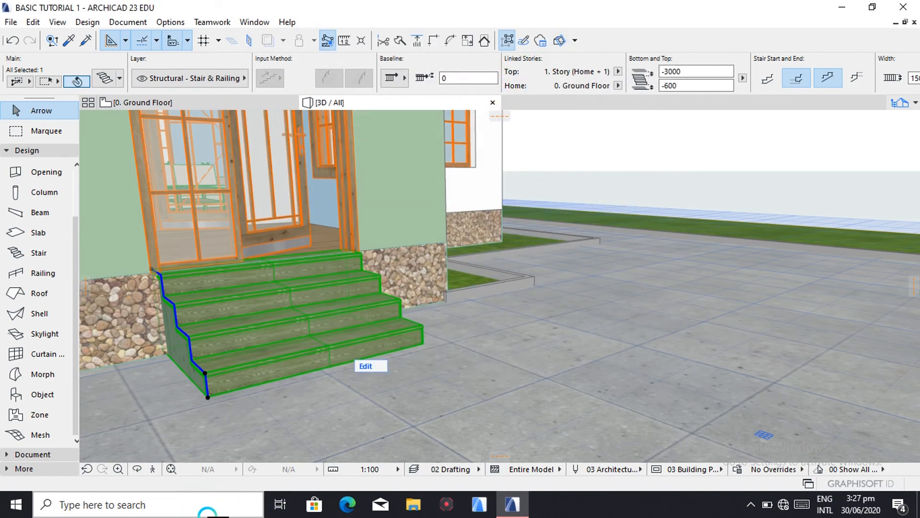
key(Delete)
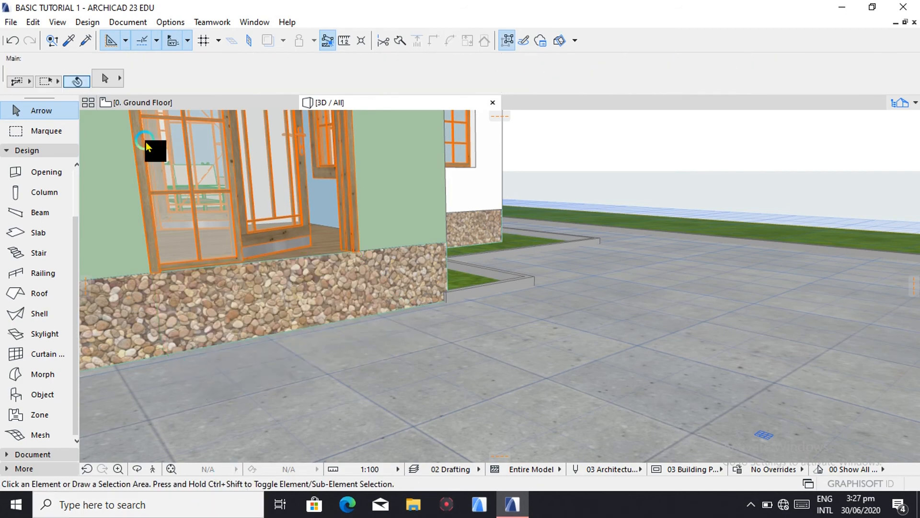
- Start the Stair tool at the entrance porch on the ground floor plan, with railings on both sides and a width of 1500
click(172, 105)
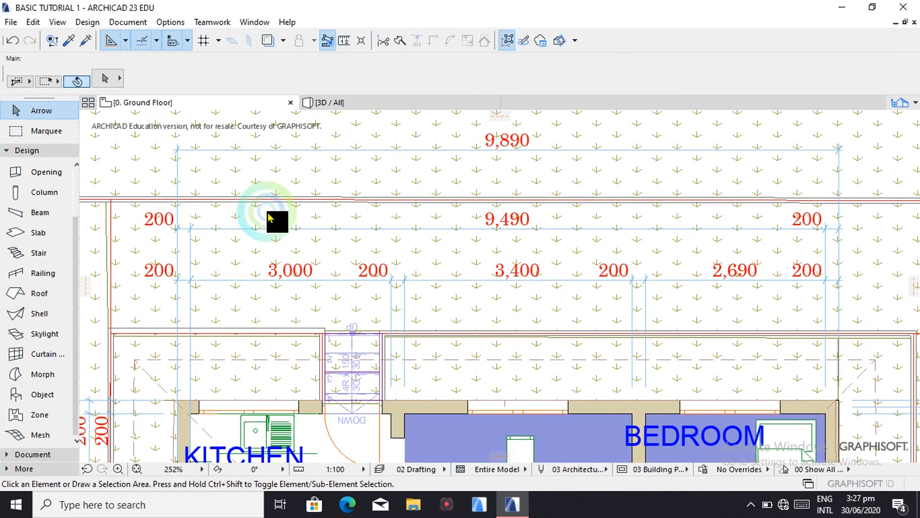
scroll(305, 292, down, 3)
scroll(337, 396, up, 6)
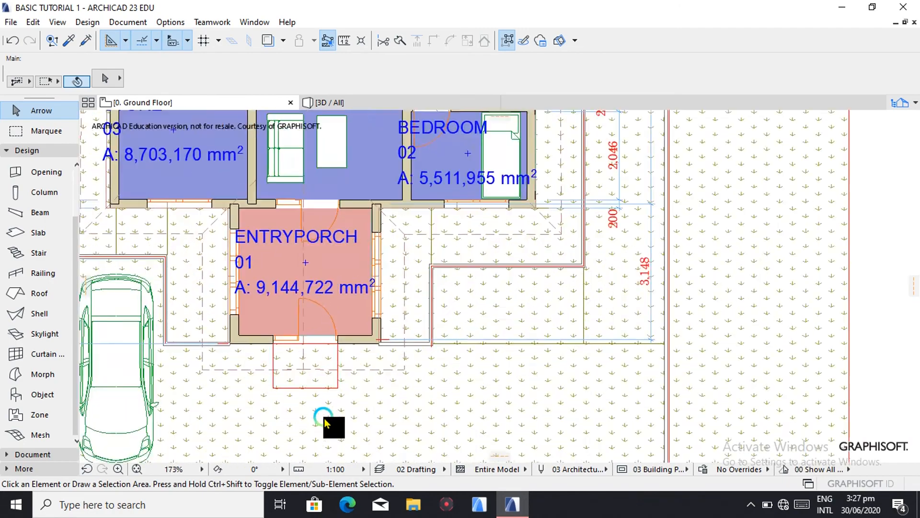
scroll(322, 418, up, 2)
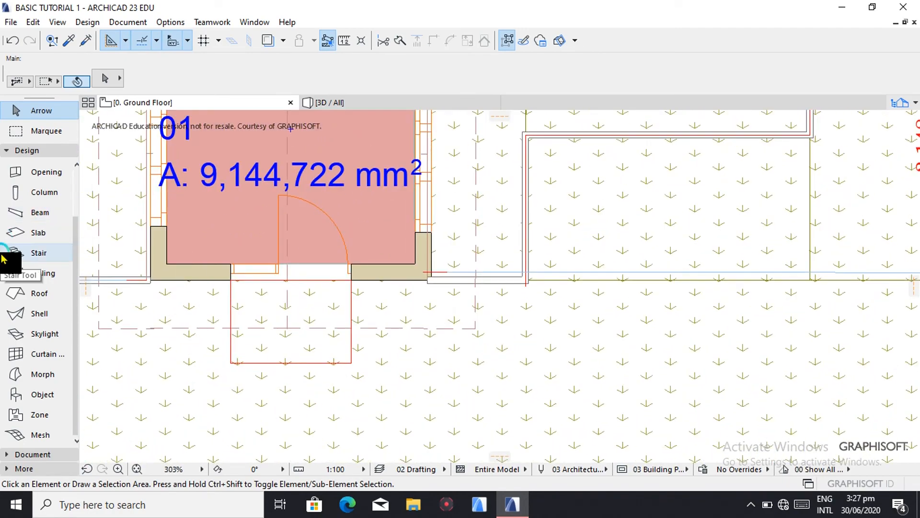
click(19, 253)
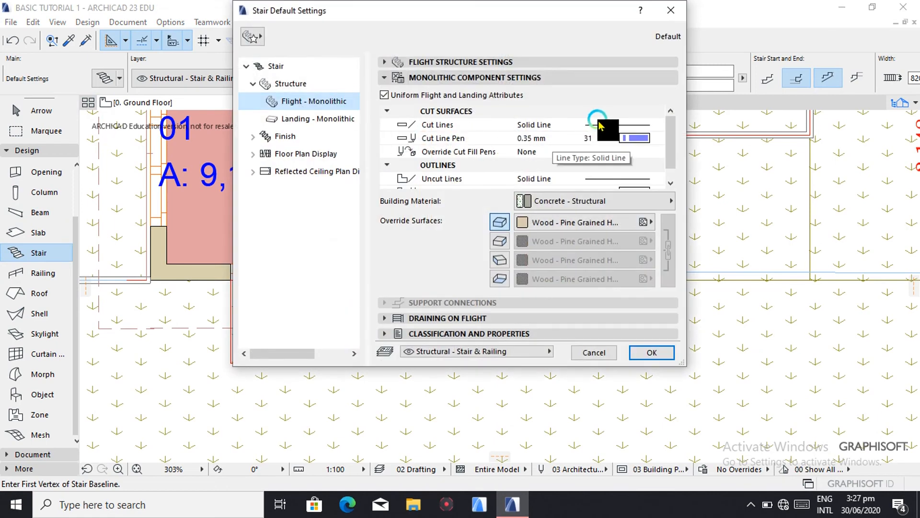
click(671, 10)
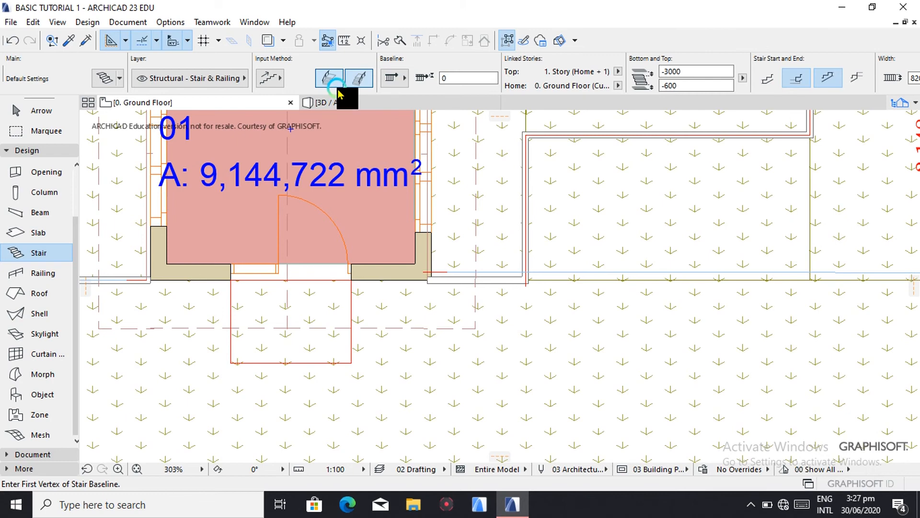
click(359, 79)
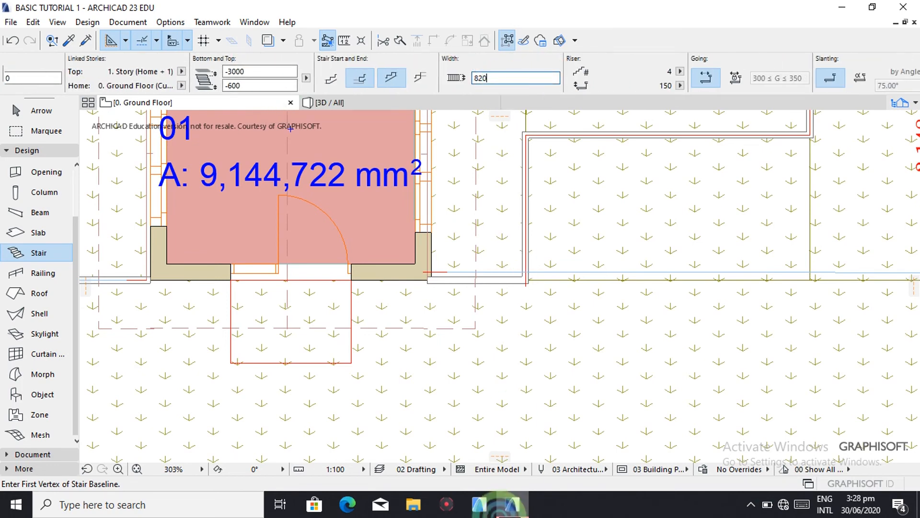
key(BackSpace)
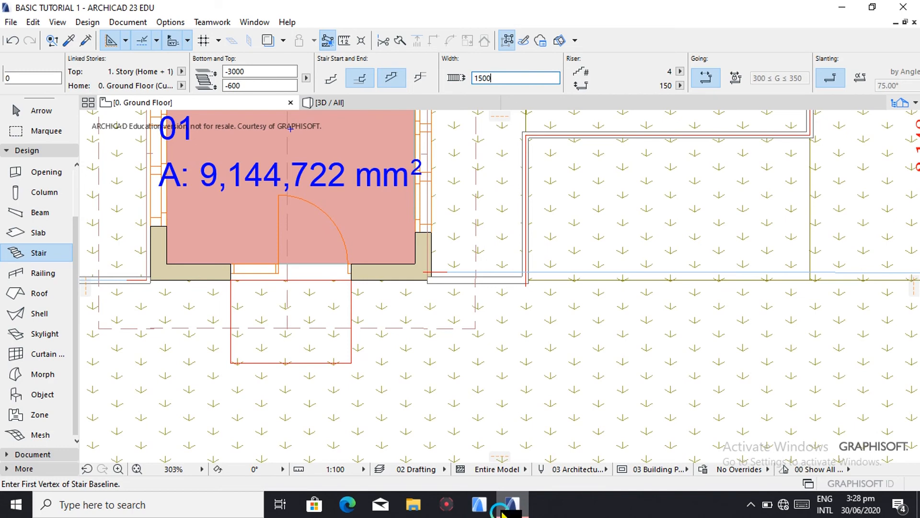
- Draw the porch stair along the path rectangle's west edge, from its southwest corner about 1034 to the wall, and show it in 3D
click(232, 362)
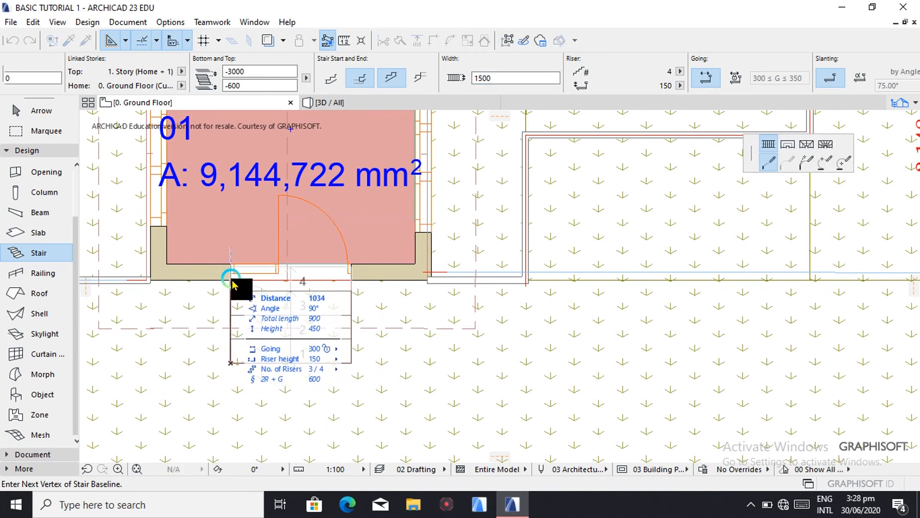
scroll(231, 285, up, 3)
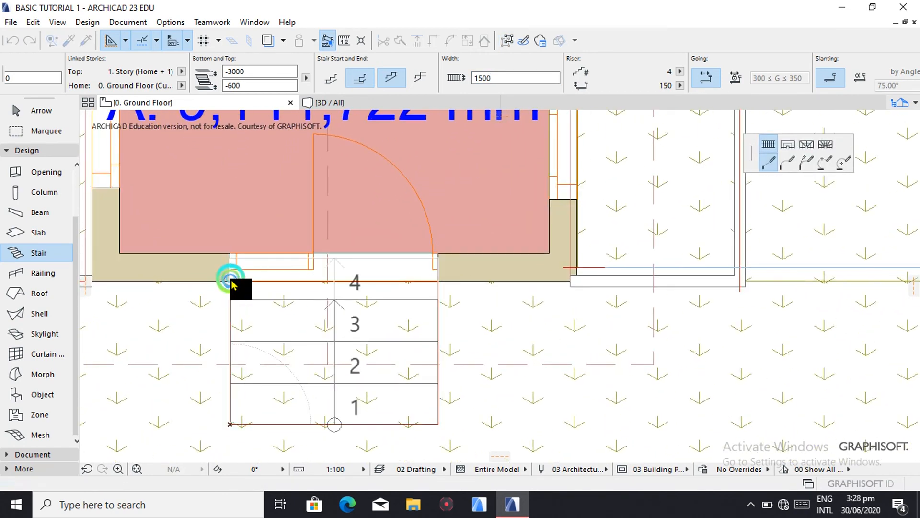
double_click(232, 284)
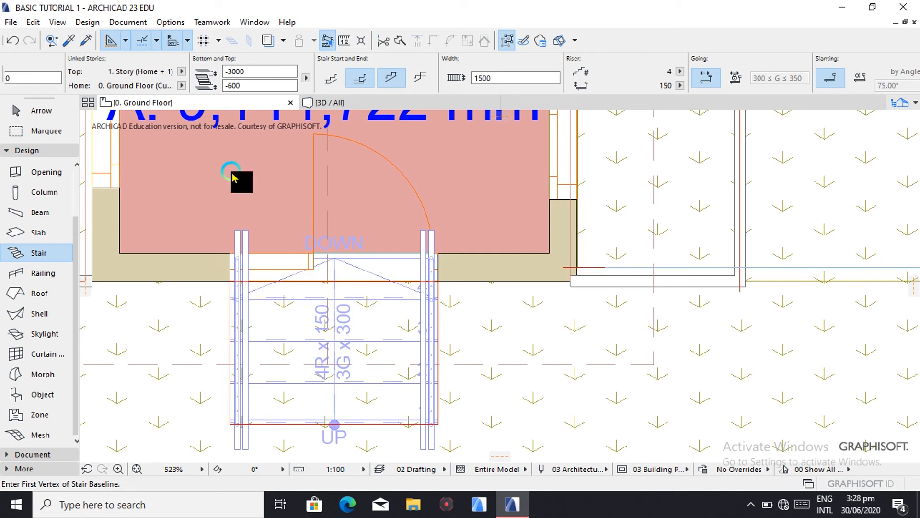
click(341, 103)
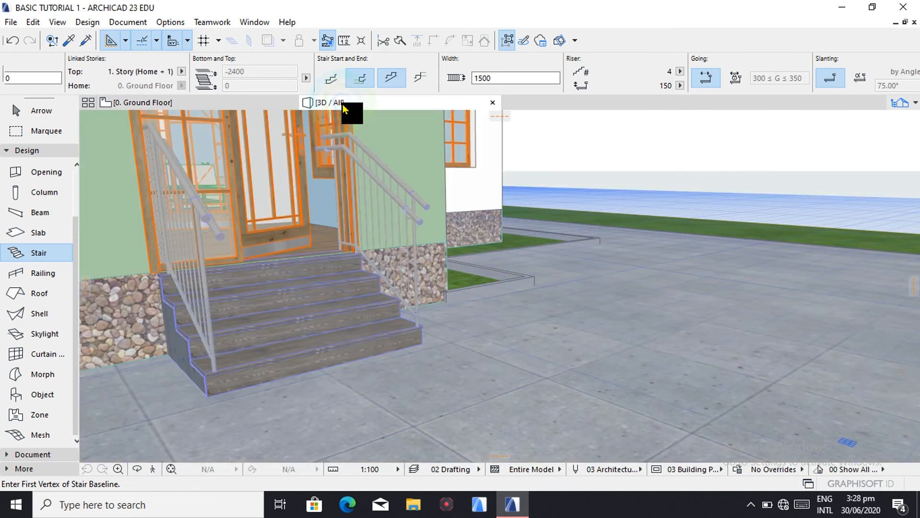
click(405, 209)
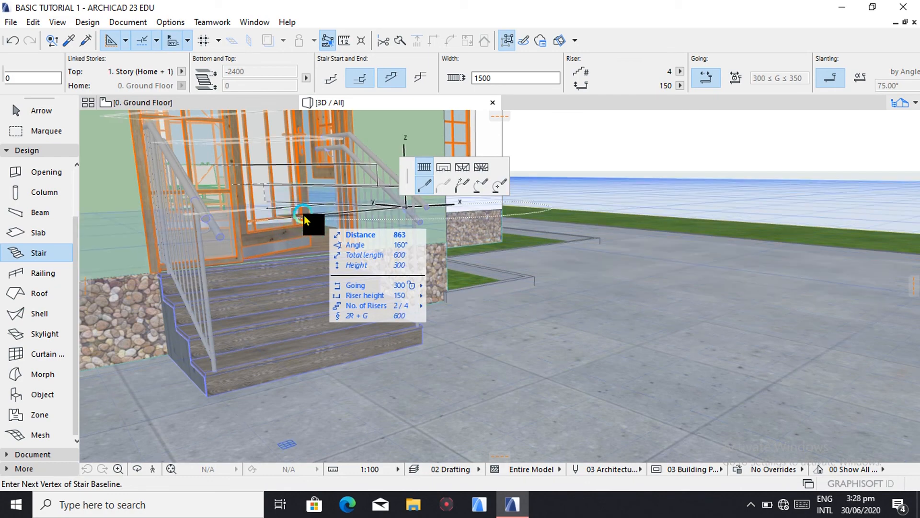
scroll(305, 216, down, 3)
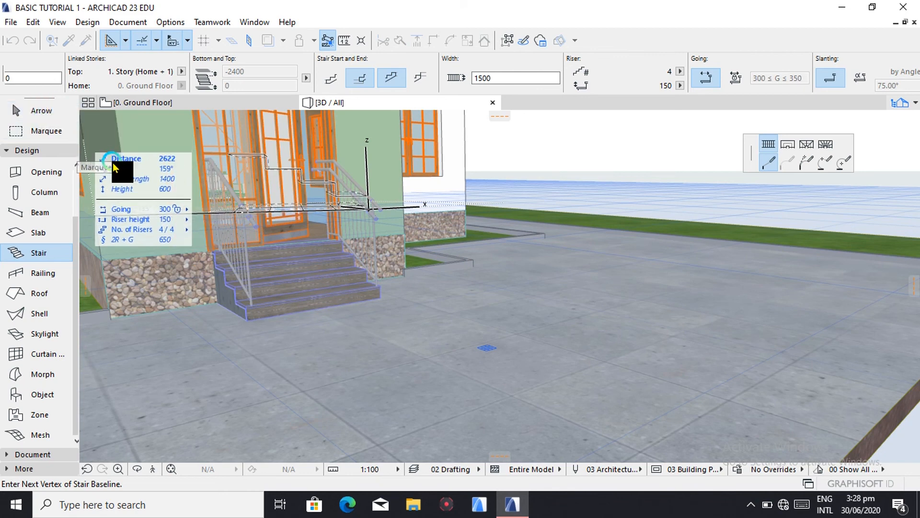
right_click(316, 306)
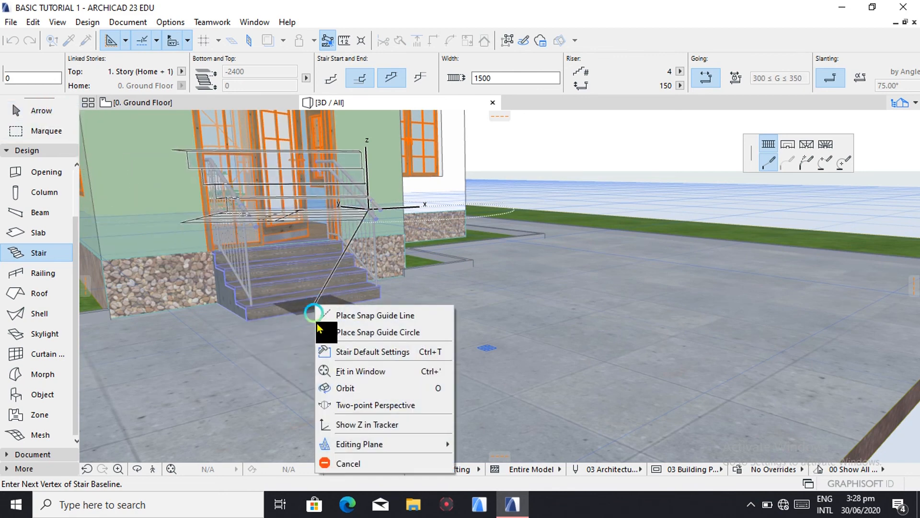
click(360, 465)
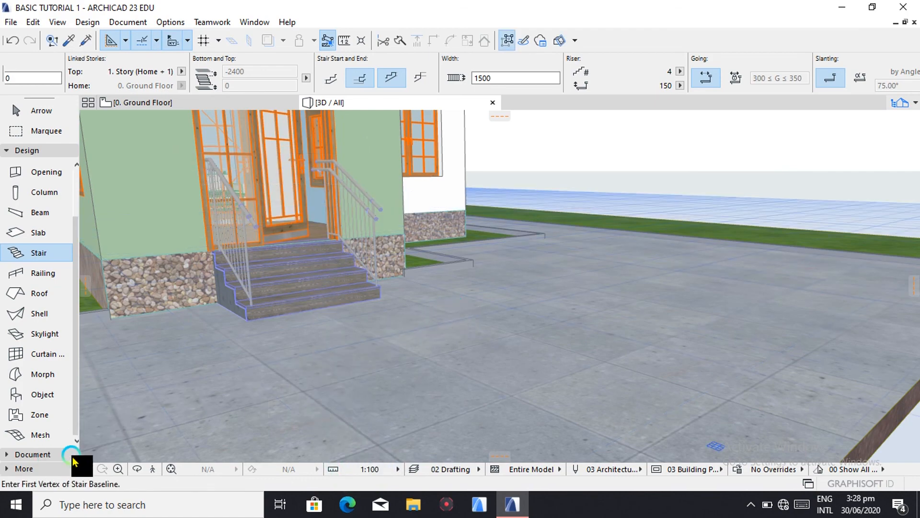
- Examine the entrance porch stair, its railings and its connection to the door threshold in the 3D view
click(137, 469)
drag(455, 403, 242, 436)
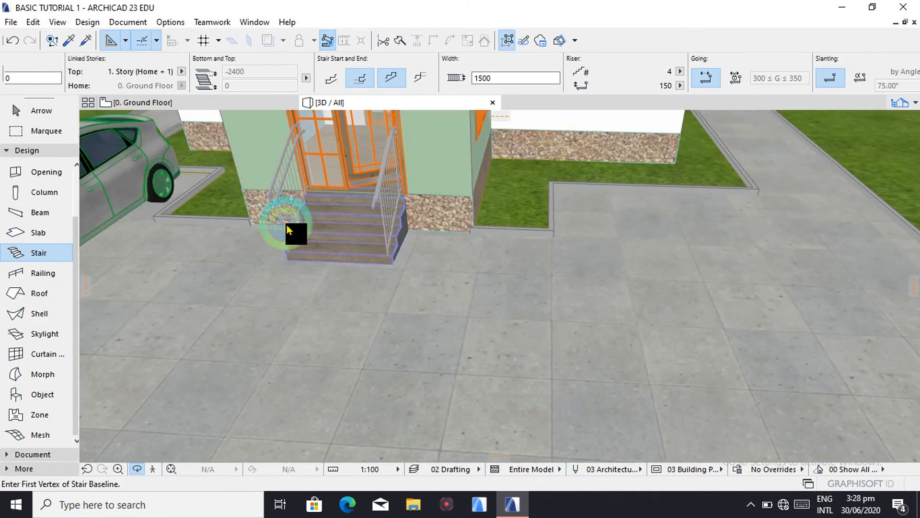
scroll(287, 225, up, 10)
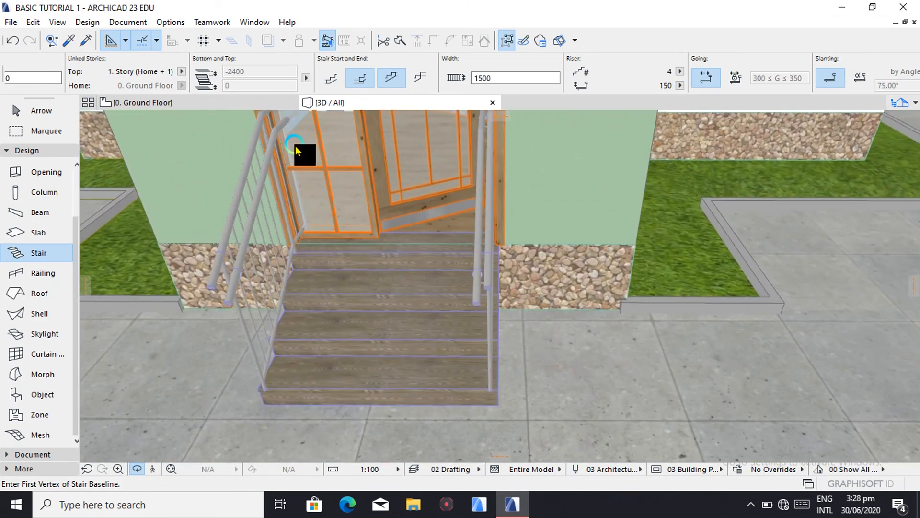
scroll(295, 146, up, 5)
scroll(358, 213, up, 3)
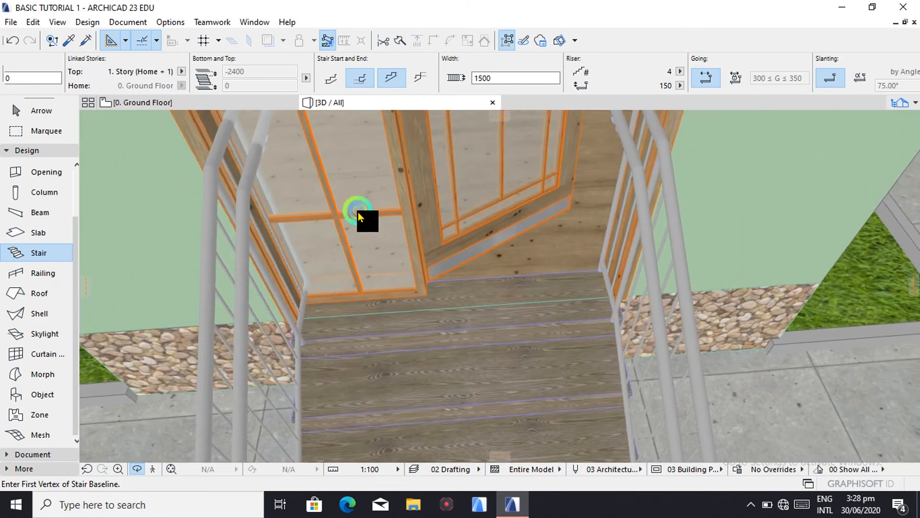
scroll(358, 213, up, 3)
scroll(403, 256, down, 6)
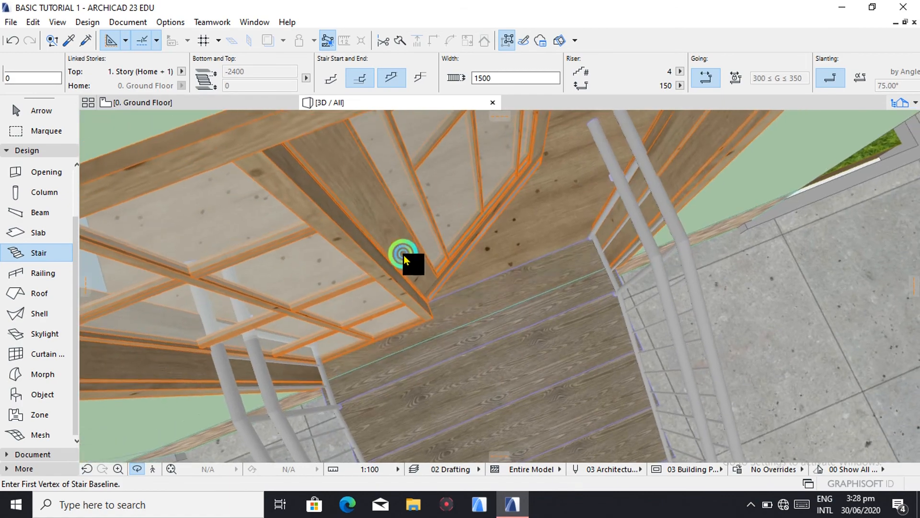
scroll(410, 93, down, 3)
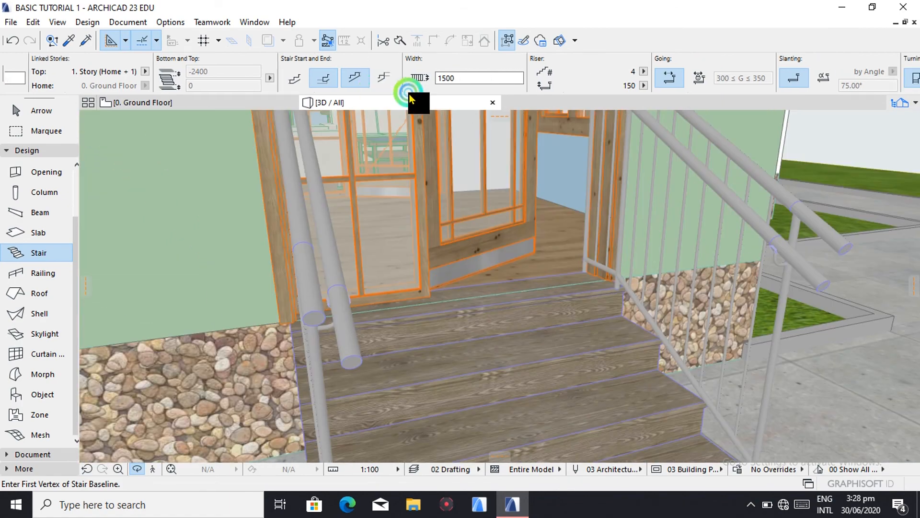
scroll(404, 129, up, 1)
scroll(405, 128, down, 8)
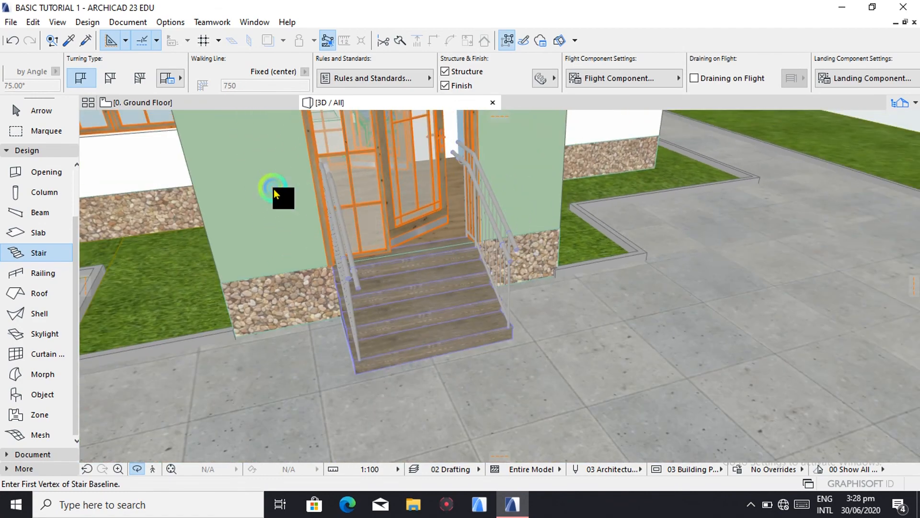
shift+middle_drag(274, 189, 198, 149)
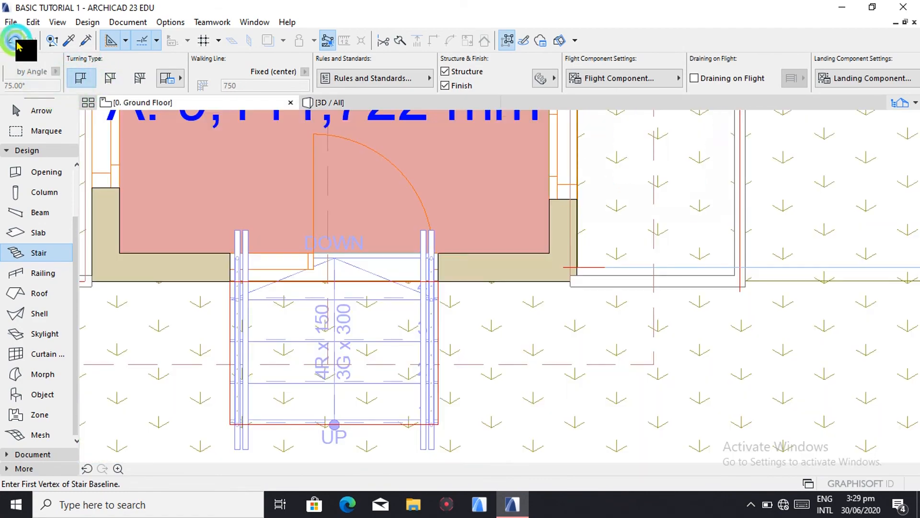
- Undo the railings on the entrance porch stair from the ground floor plan and view the entrance in 3D
click(16, 41)
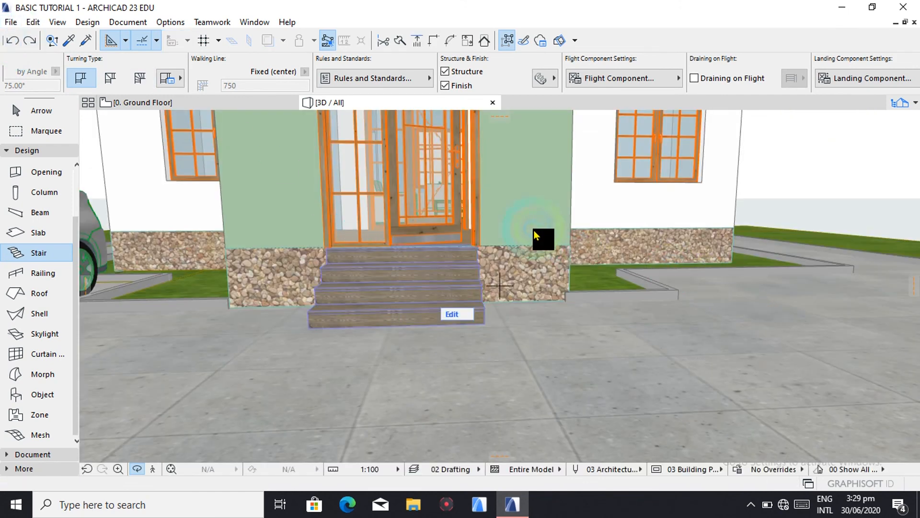
scroll(413, 263, down, 4)
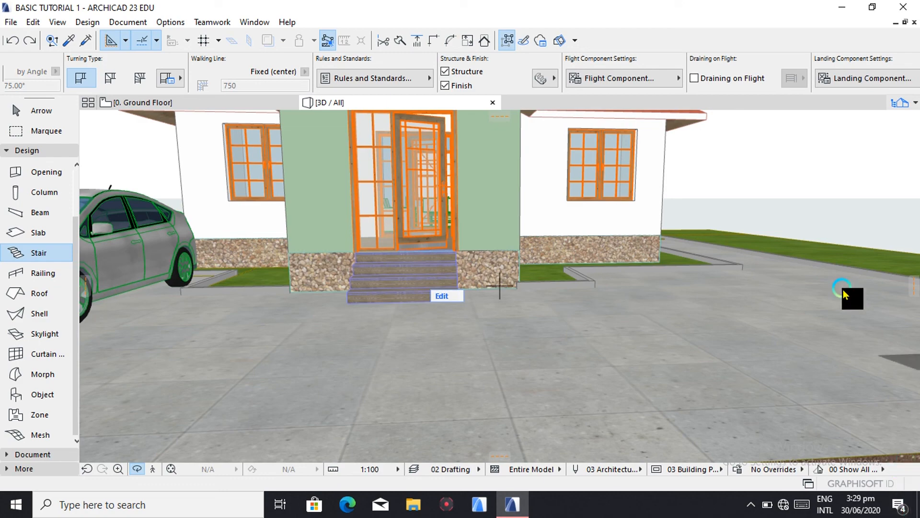
scroll(499, 195, down, 2)
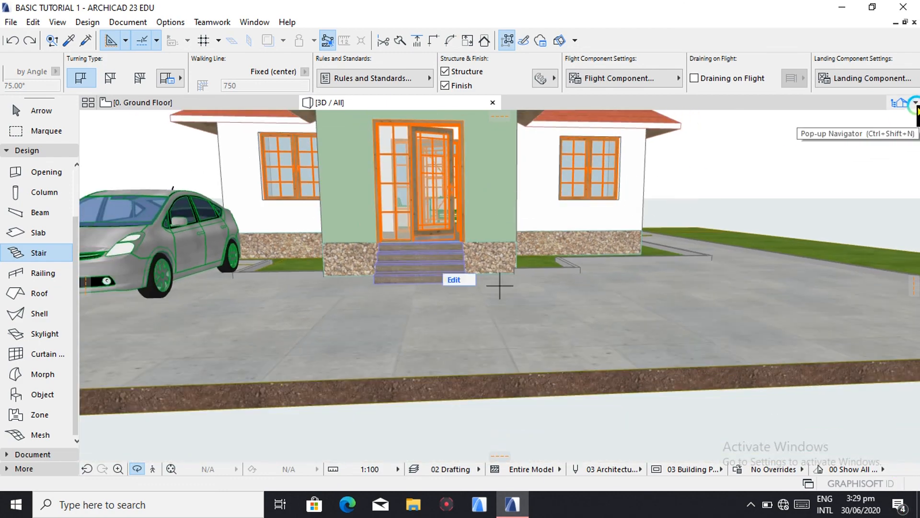
- Open the East Elevation view from the project map
click(915, 107)
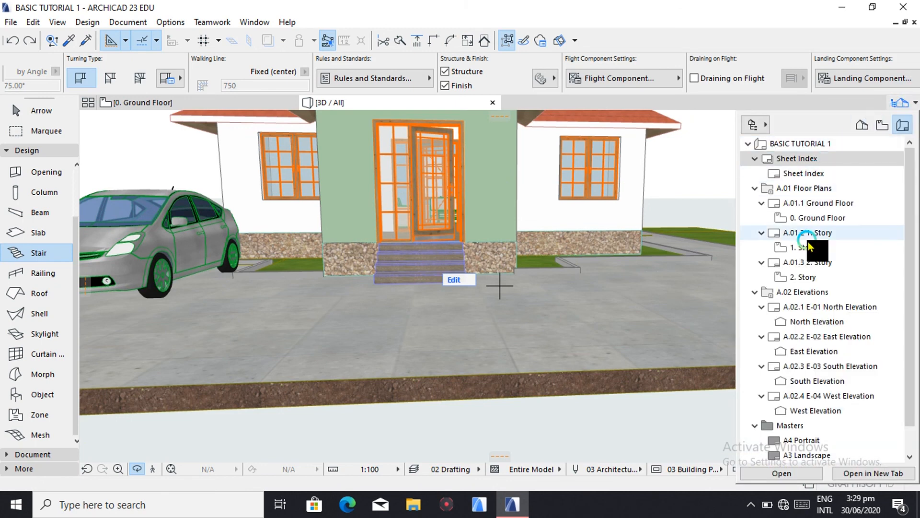
double_click(805, 322)
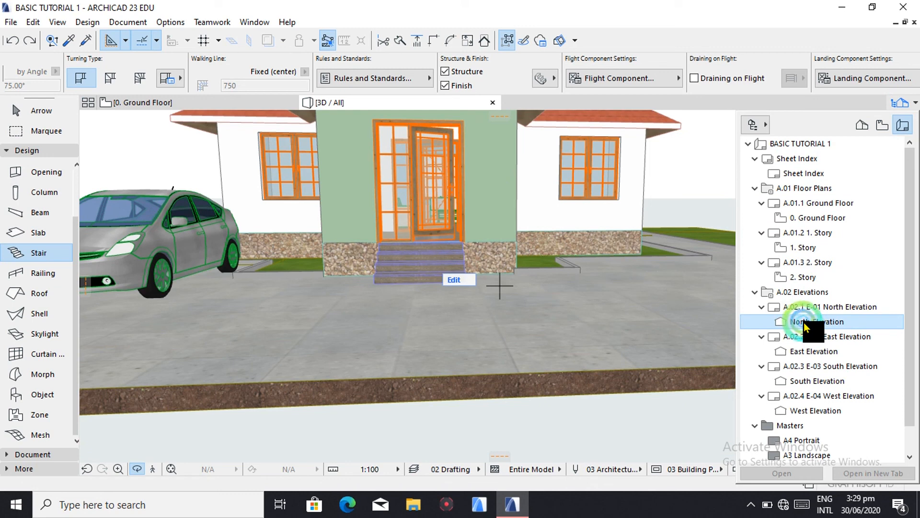
click(863, 126)
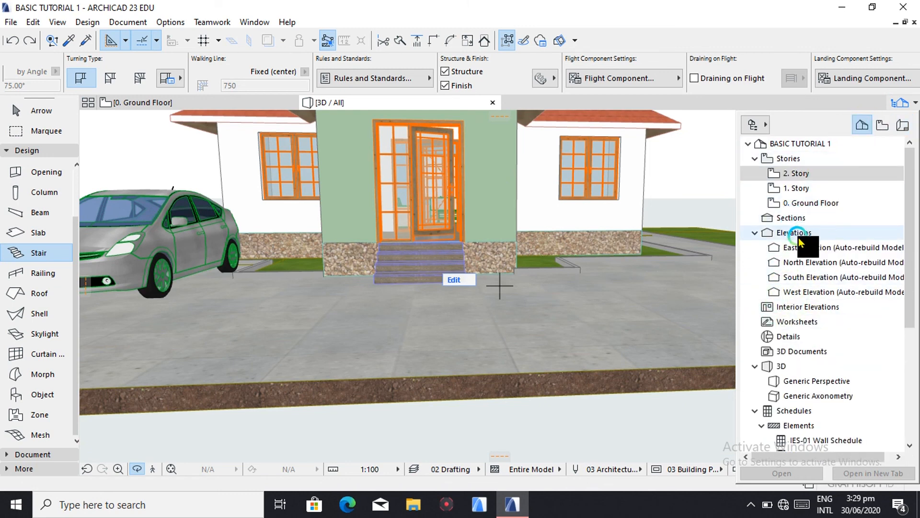
double_click(799, 254)
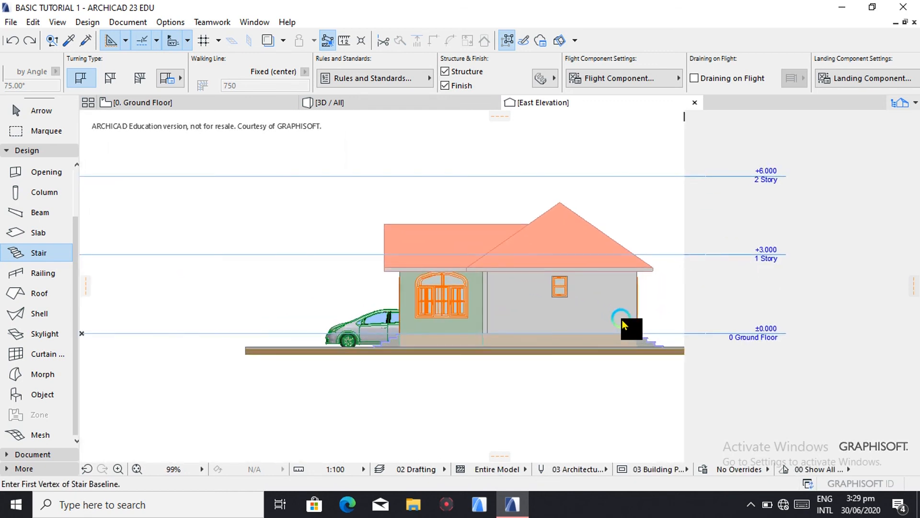
- Examine the house in the East Elevation, including the porch and kitchen door stairs against the ground level
scroll(622, 320, up, 3)
scroll(622, 320, down, 2)
scroll(575, 315, up, 1)
scroll(574, 315, up, 1)
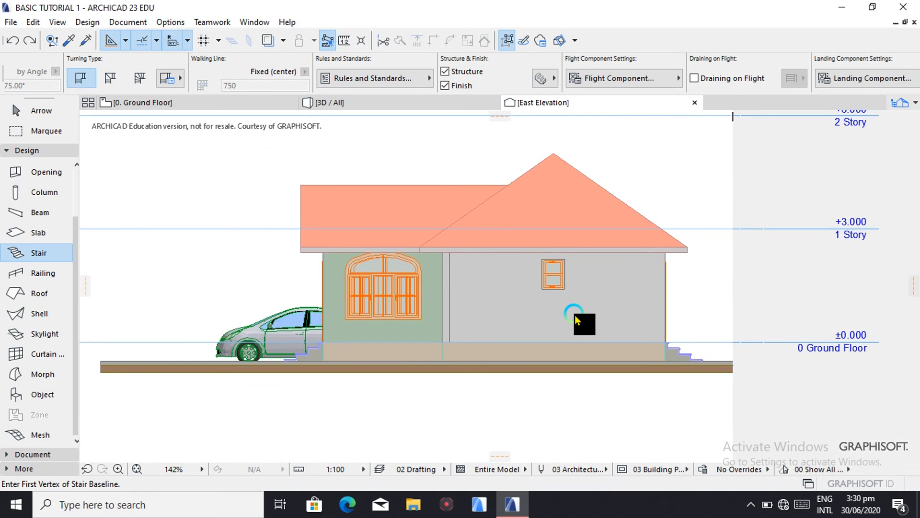
scroll(575, 315, down, 2)
scroll(574, 316, up, 2)
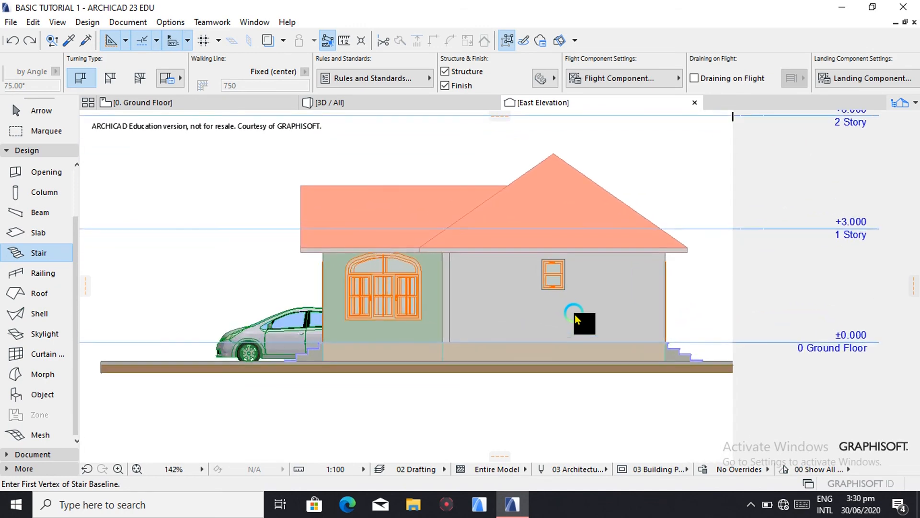
scroll(575, 314, down, 1)
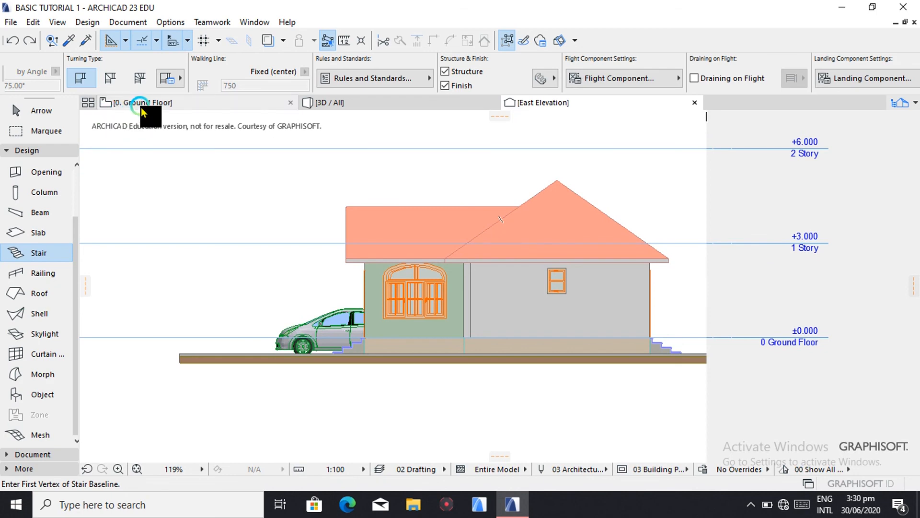
mouse_move(142, 107)
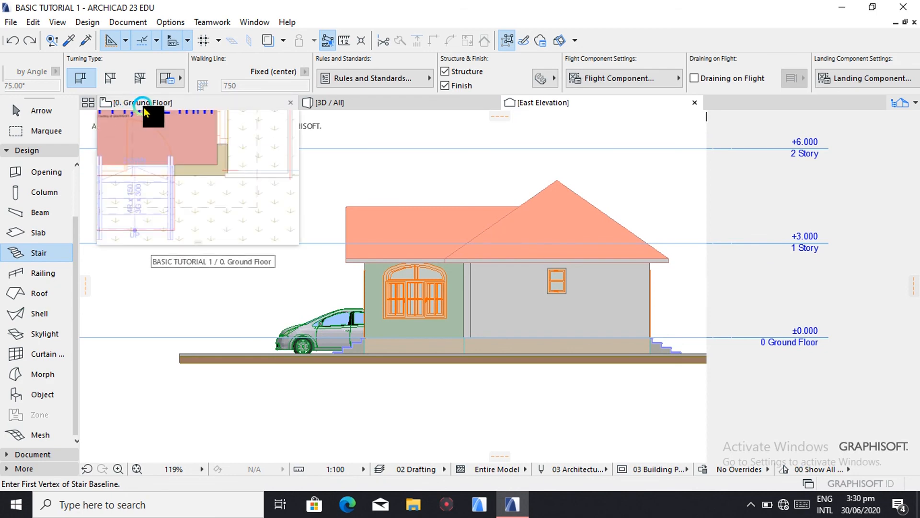